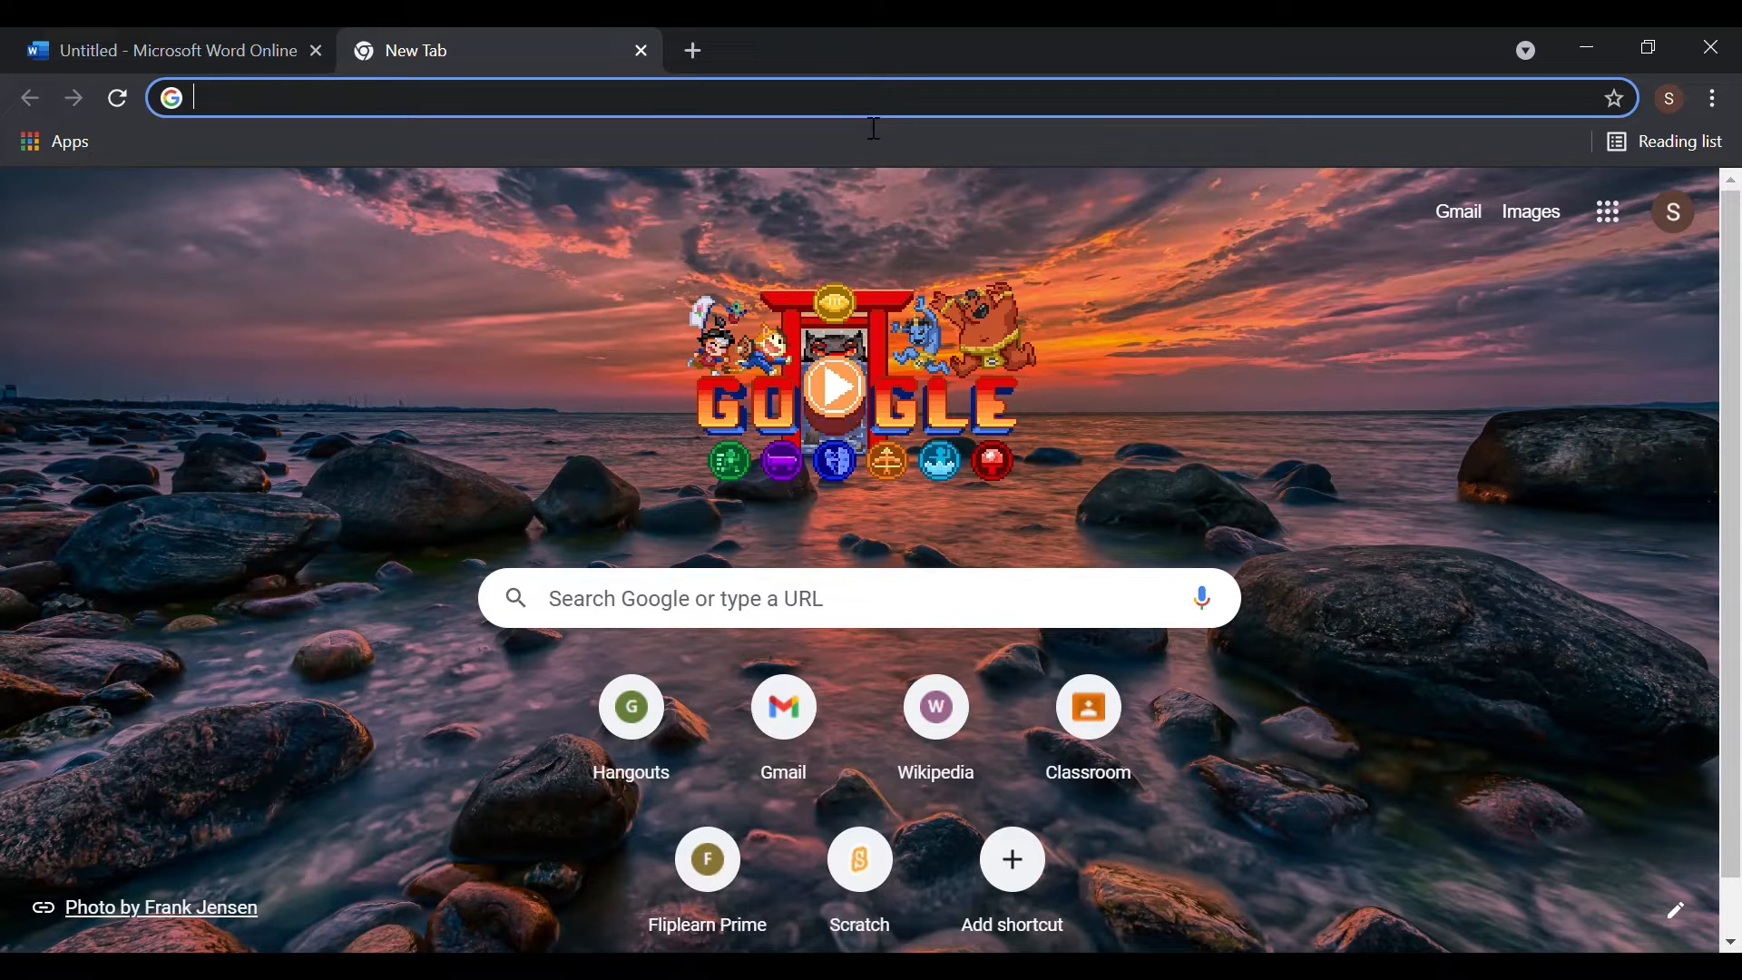
# - Go to canva.com from the Chrome address bar suggestion
pyautogui.write('ca')
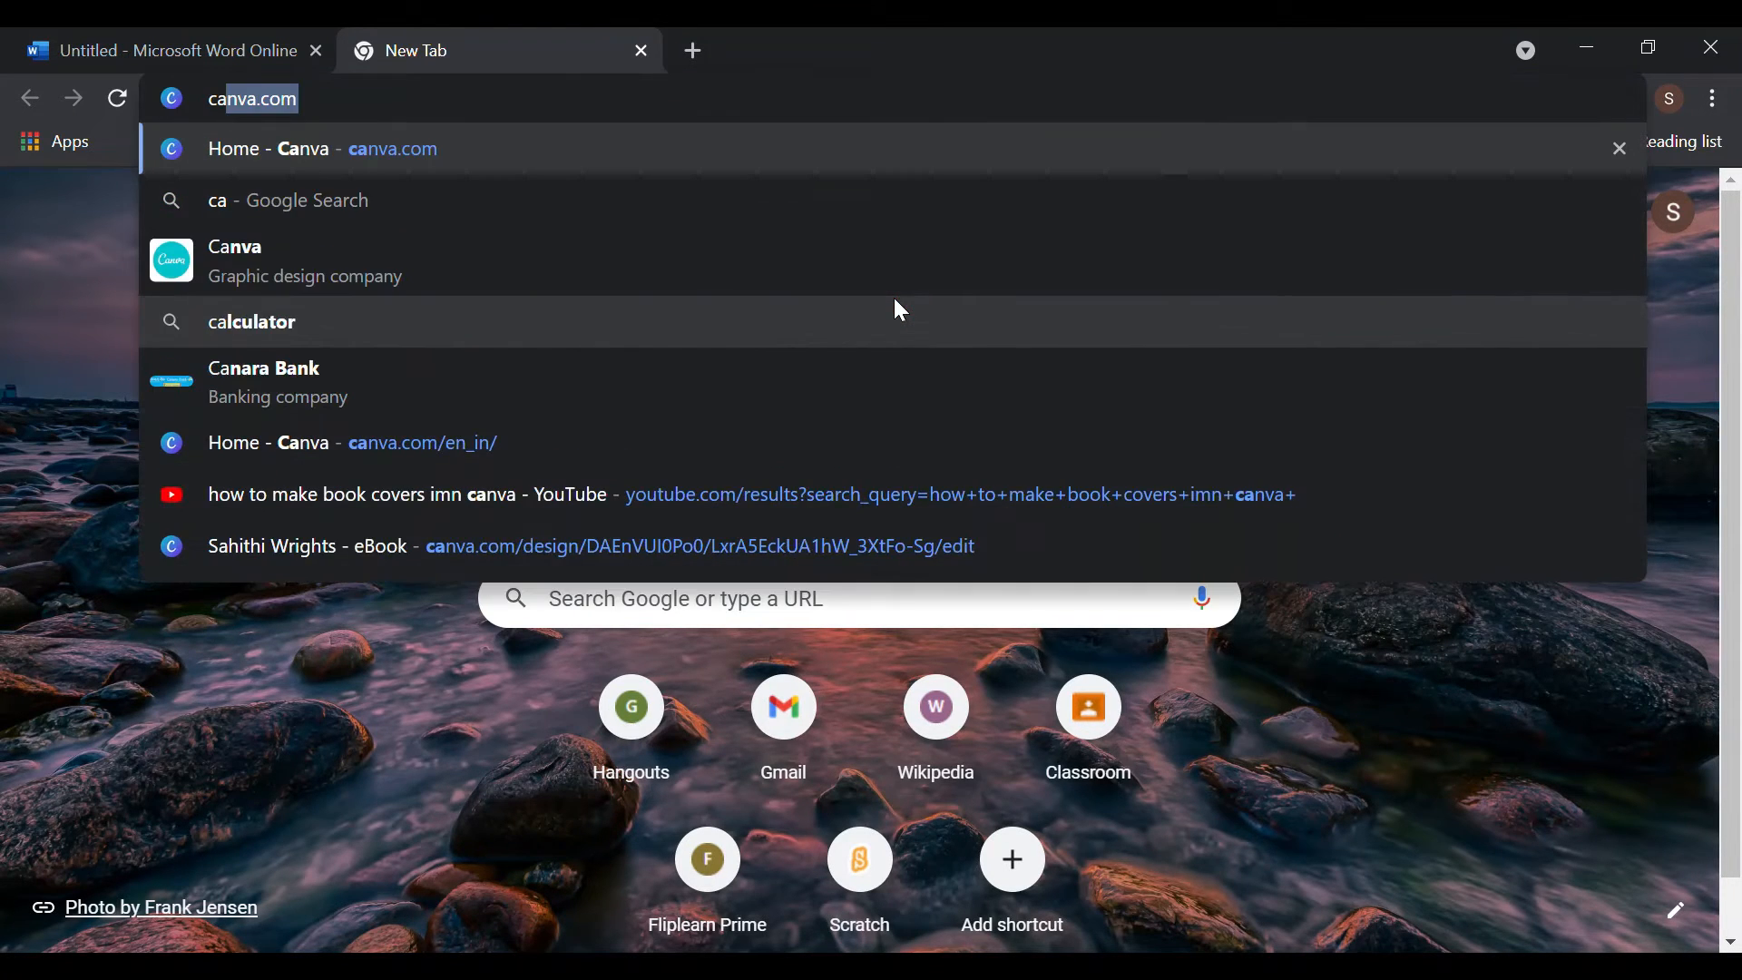
pyautogui.write('nva')
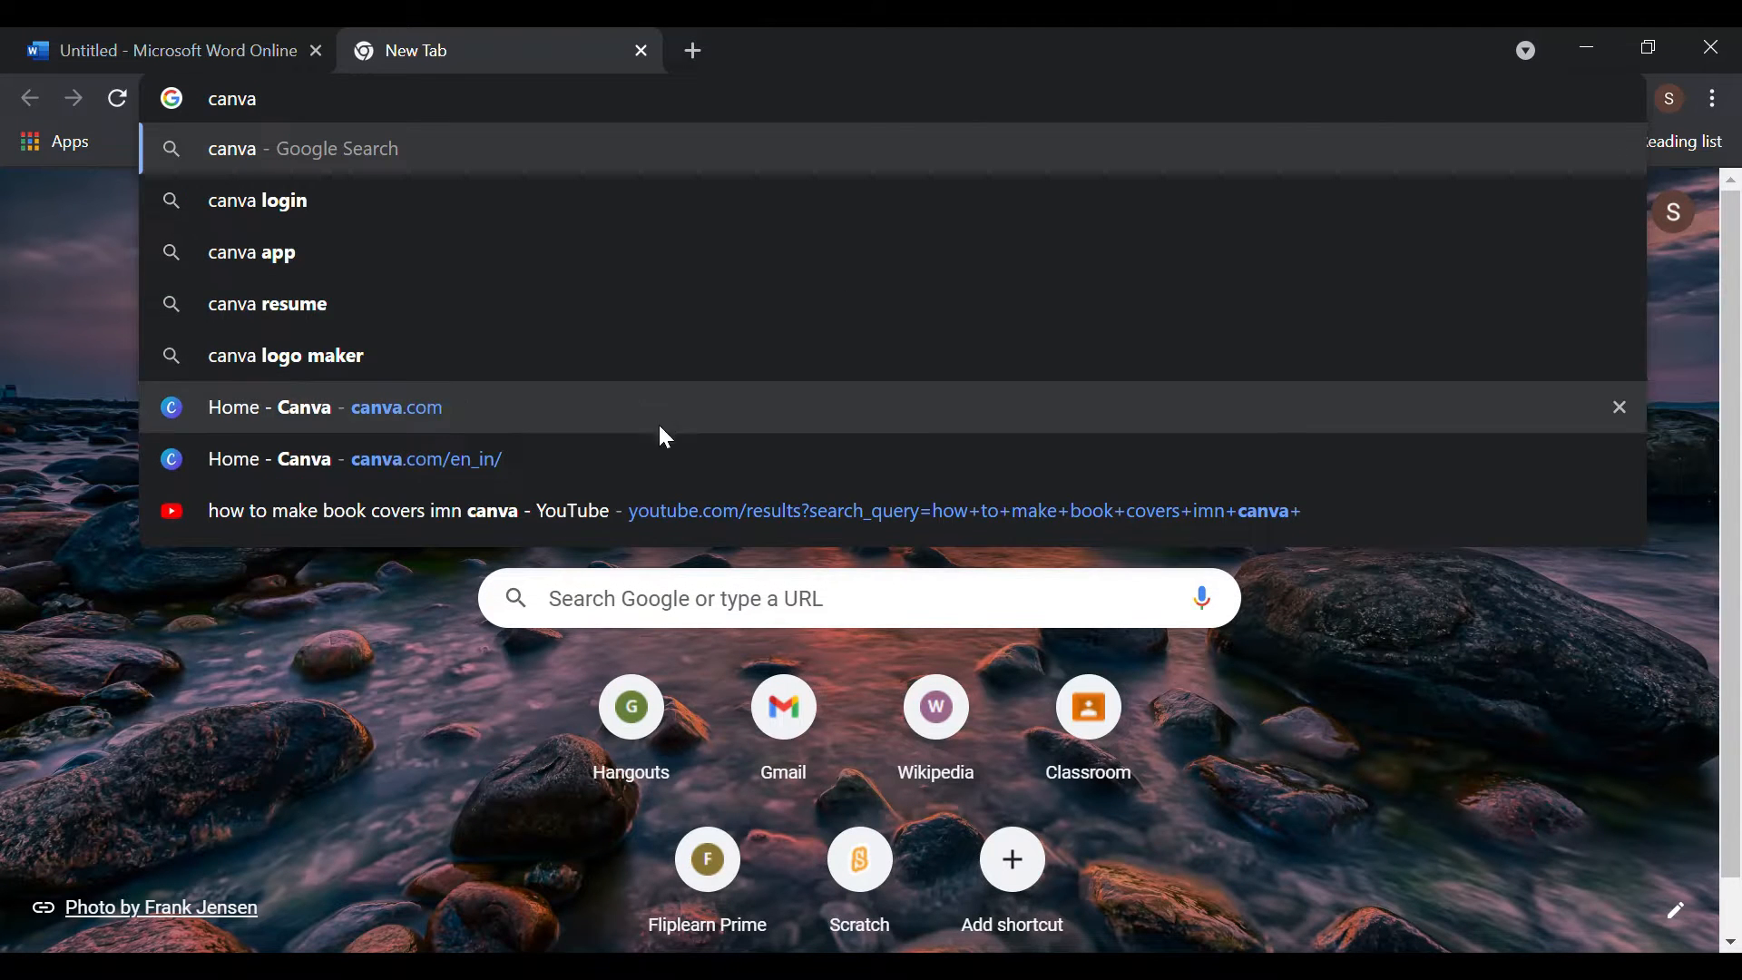
pyautogui.click(528, 415)
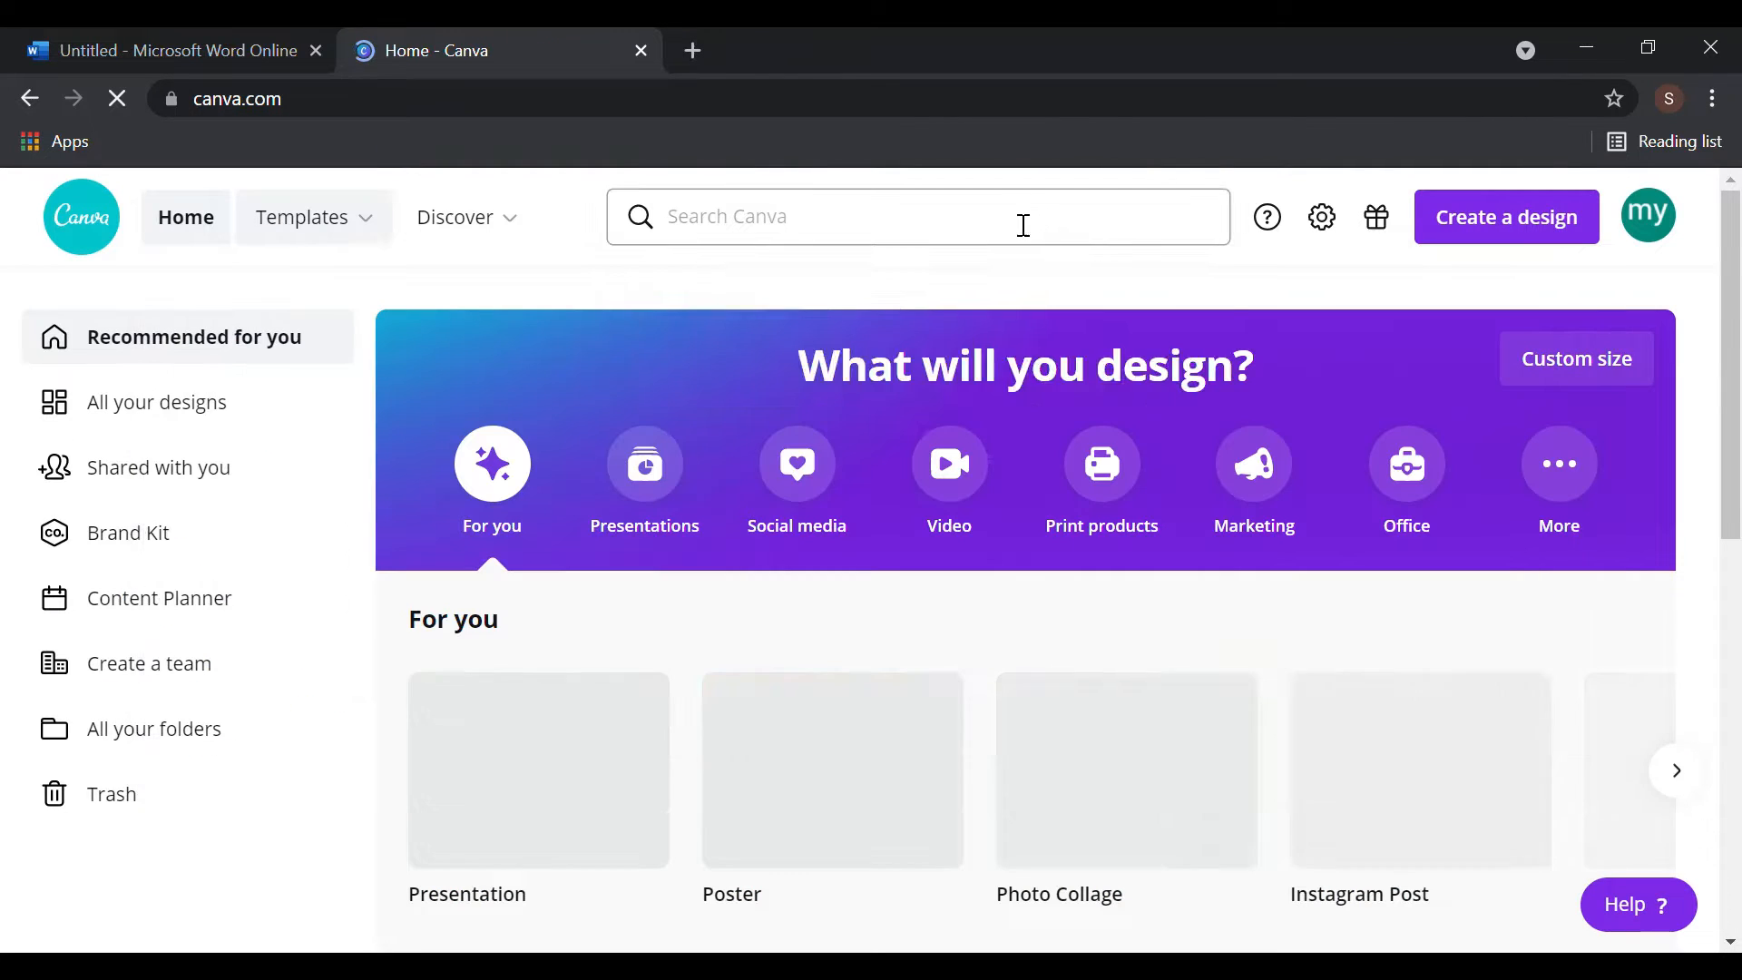
# - Search Canva for 'book cover' and open the Journey to the Stars template
pyautogui.click(1022, 225)
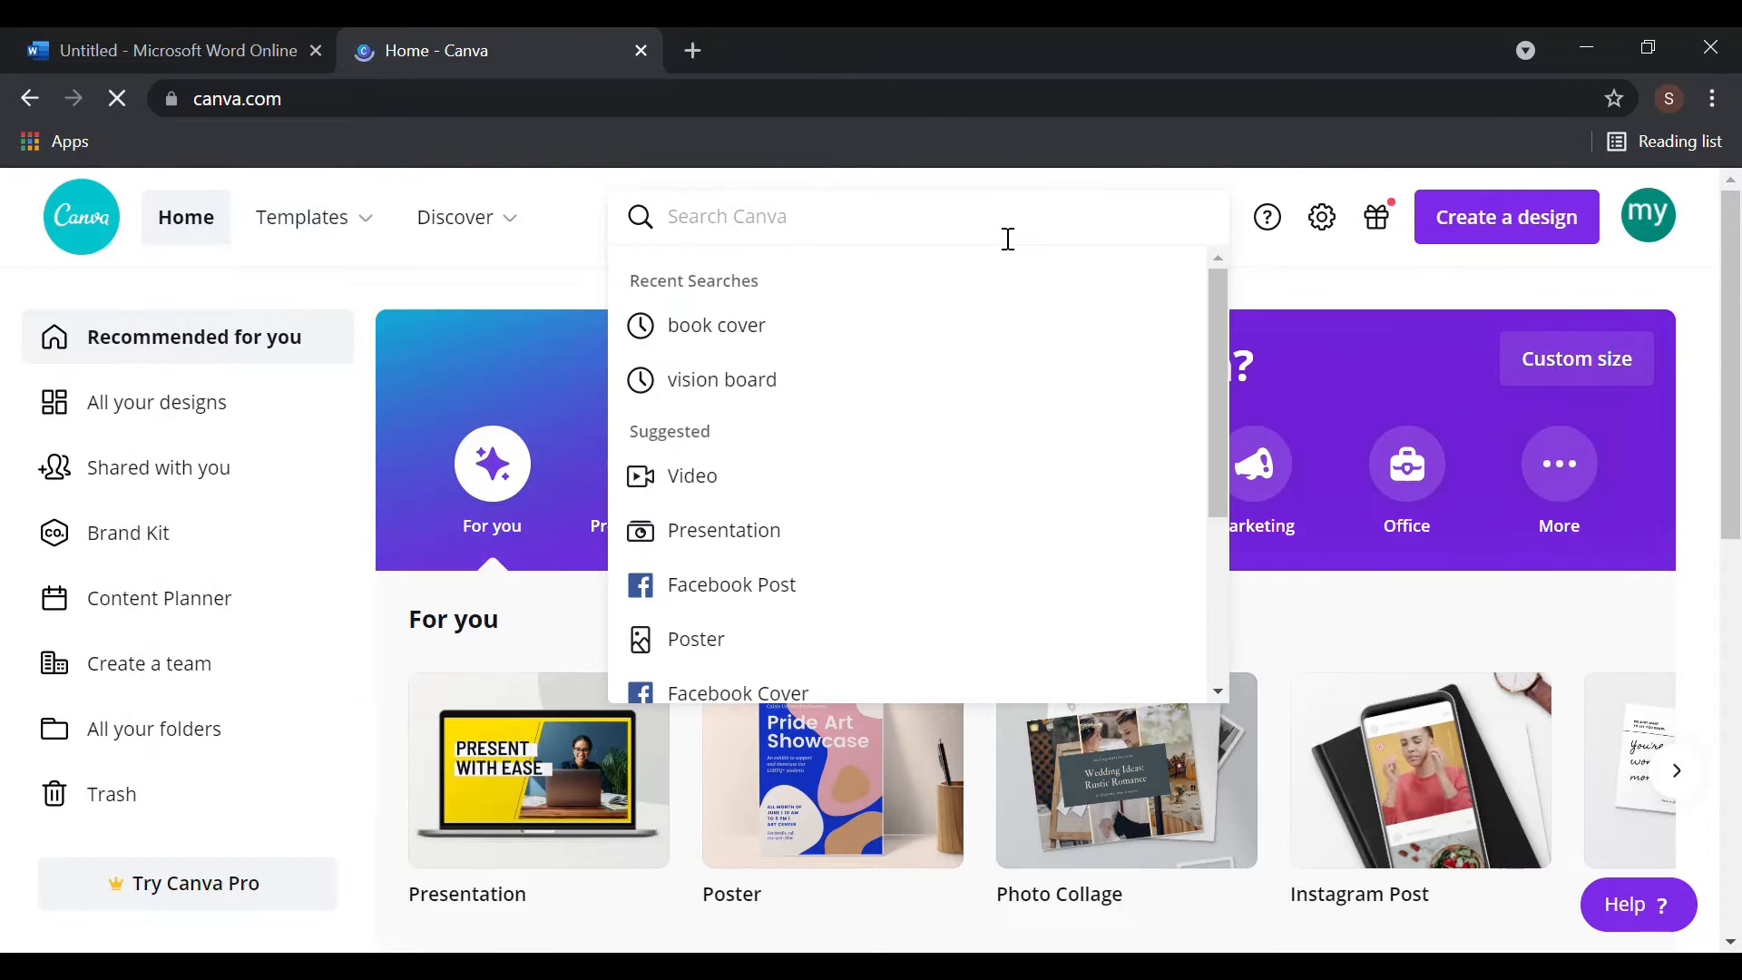
pyautogui.click(849, 340)
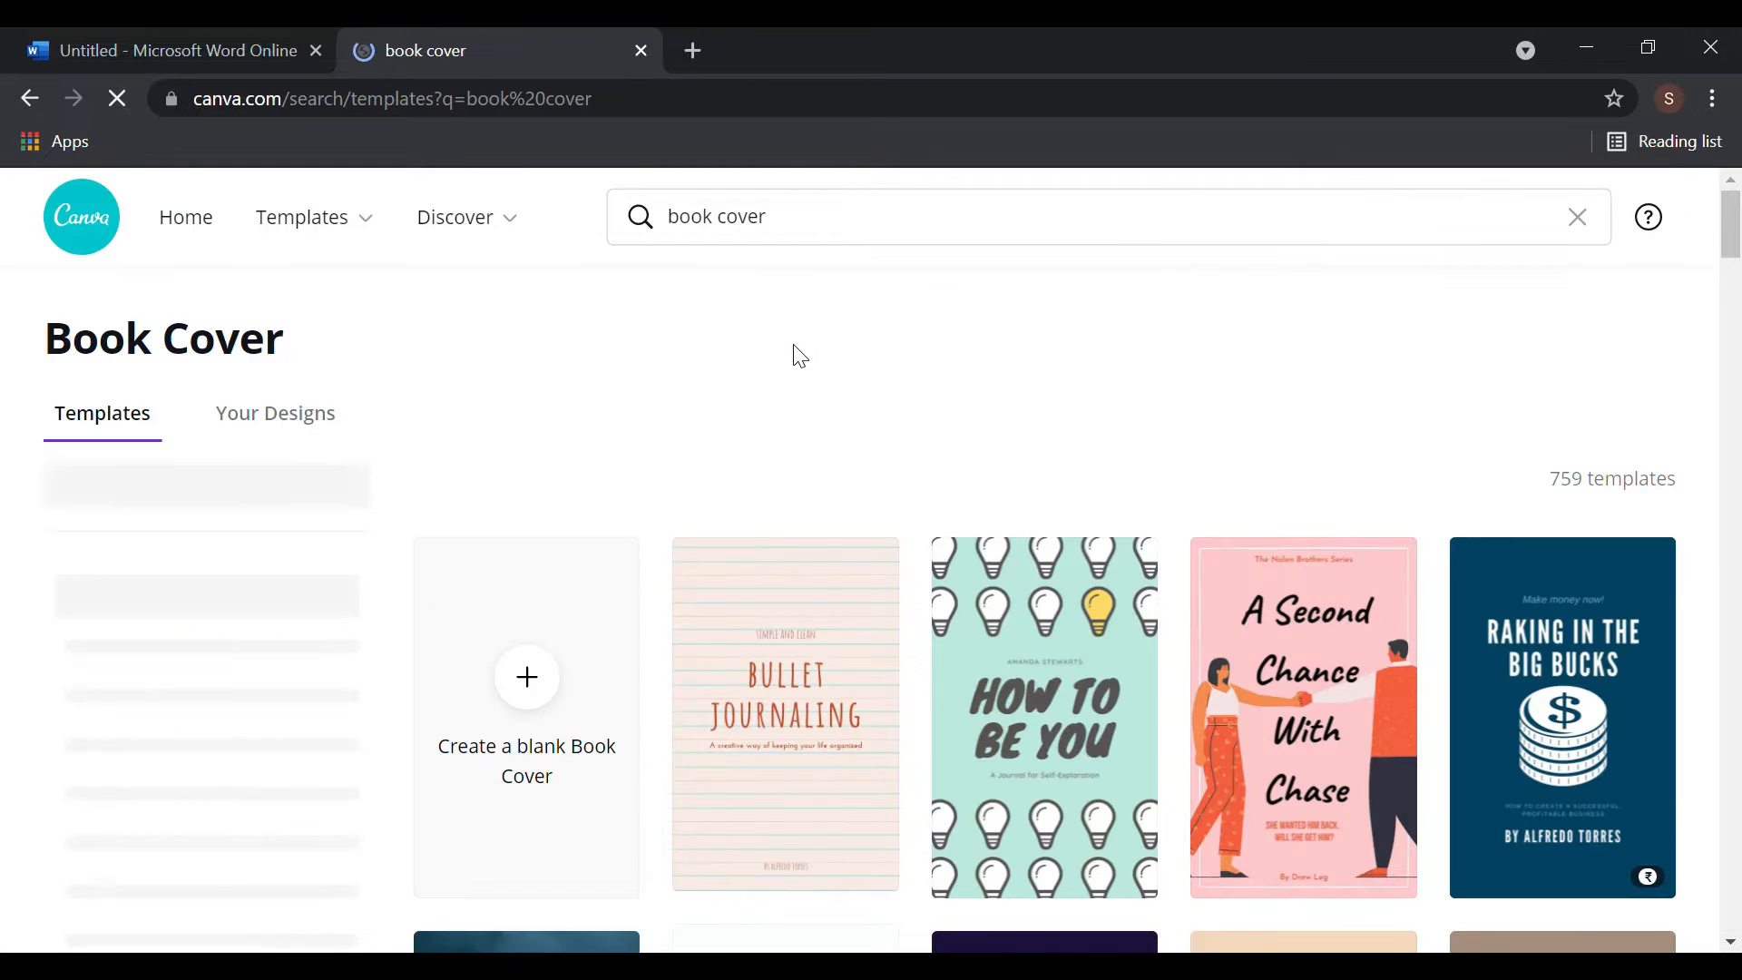
pyautogui.scroll(-1, 824, 545)
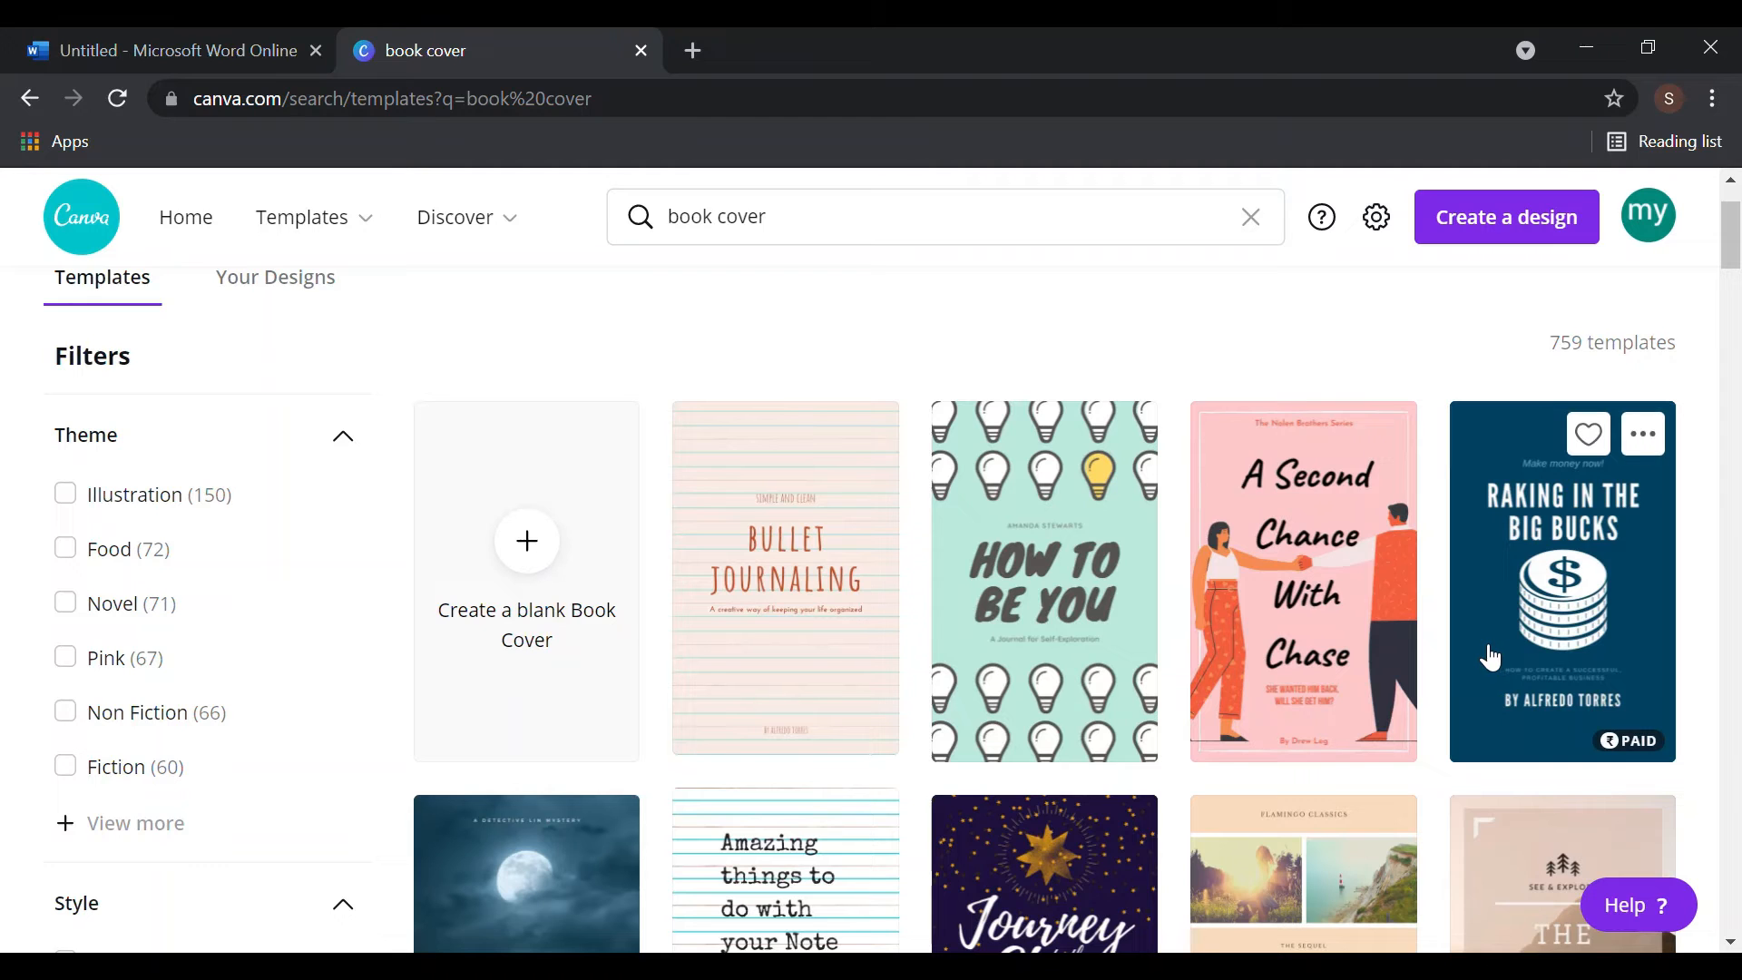
pyautogui.scroll(-1, 1483, 658)
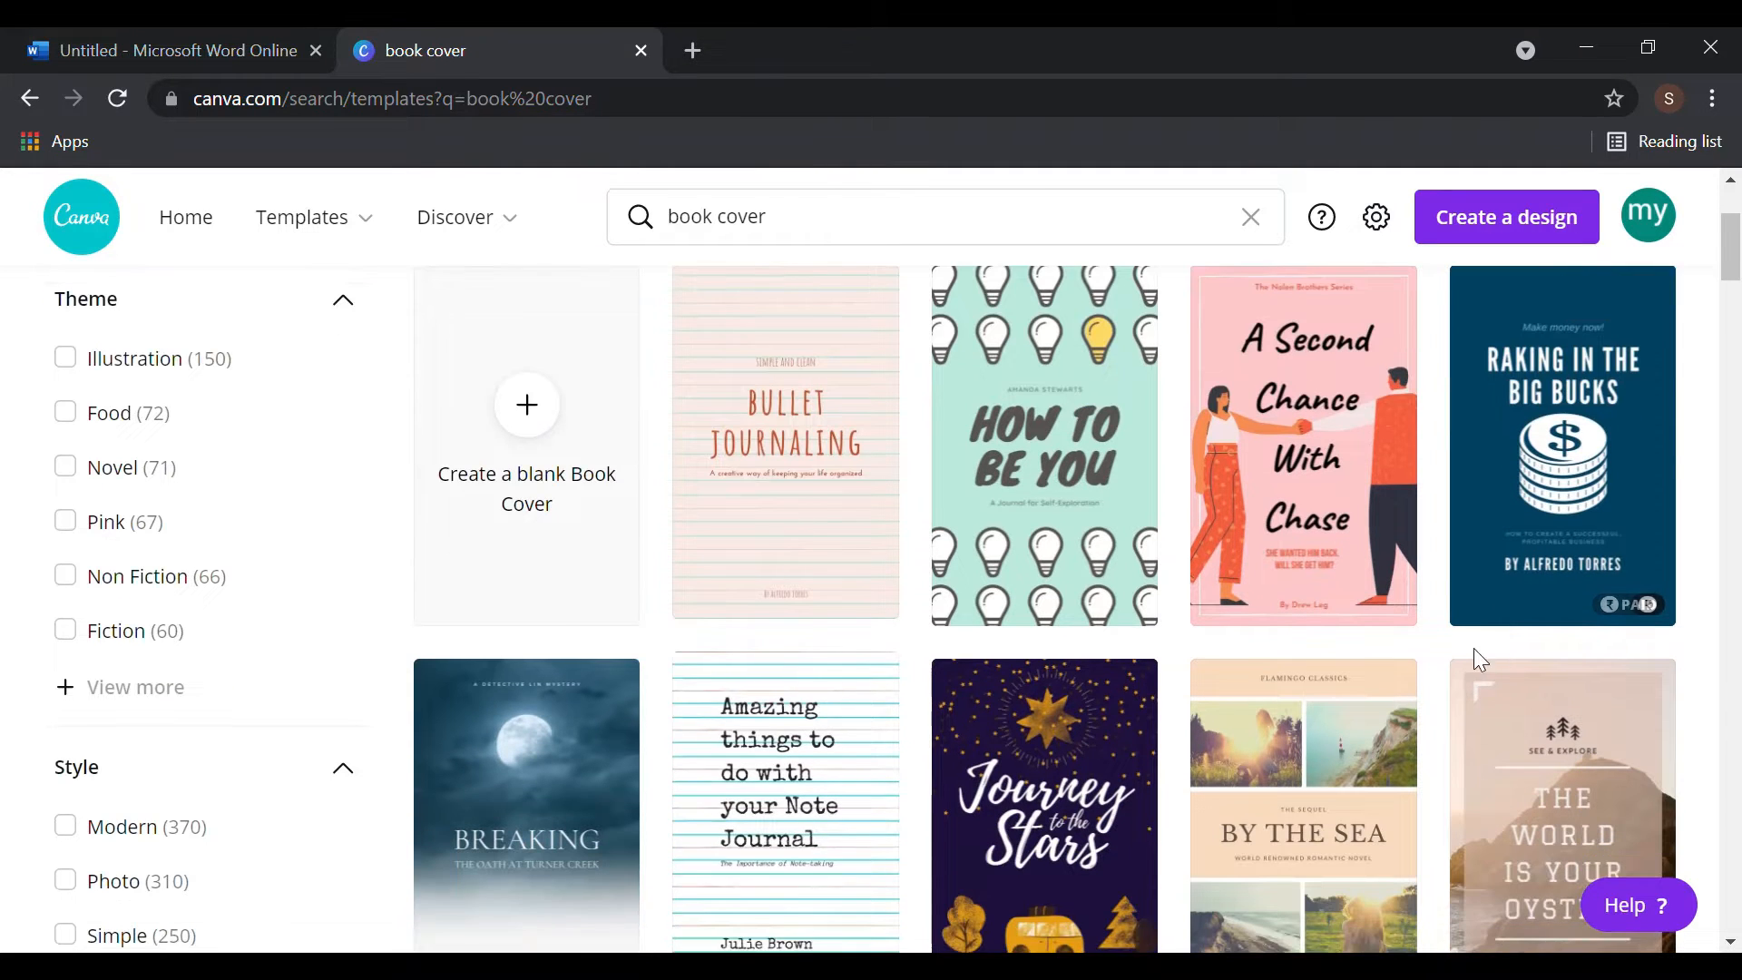
pyautogui.scroll(-2, 1470, 651)
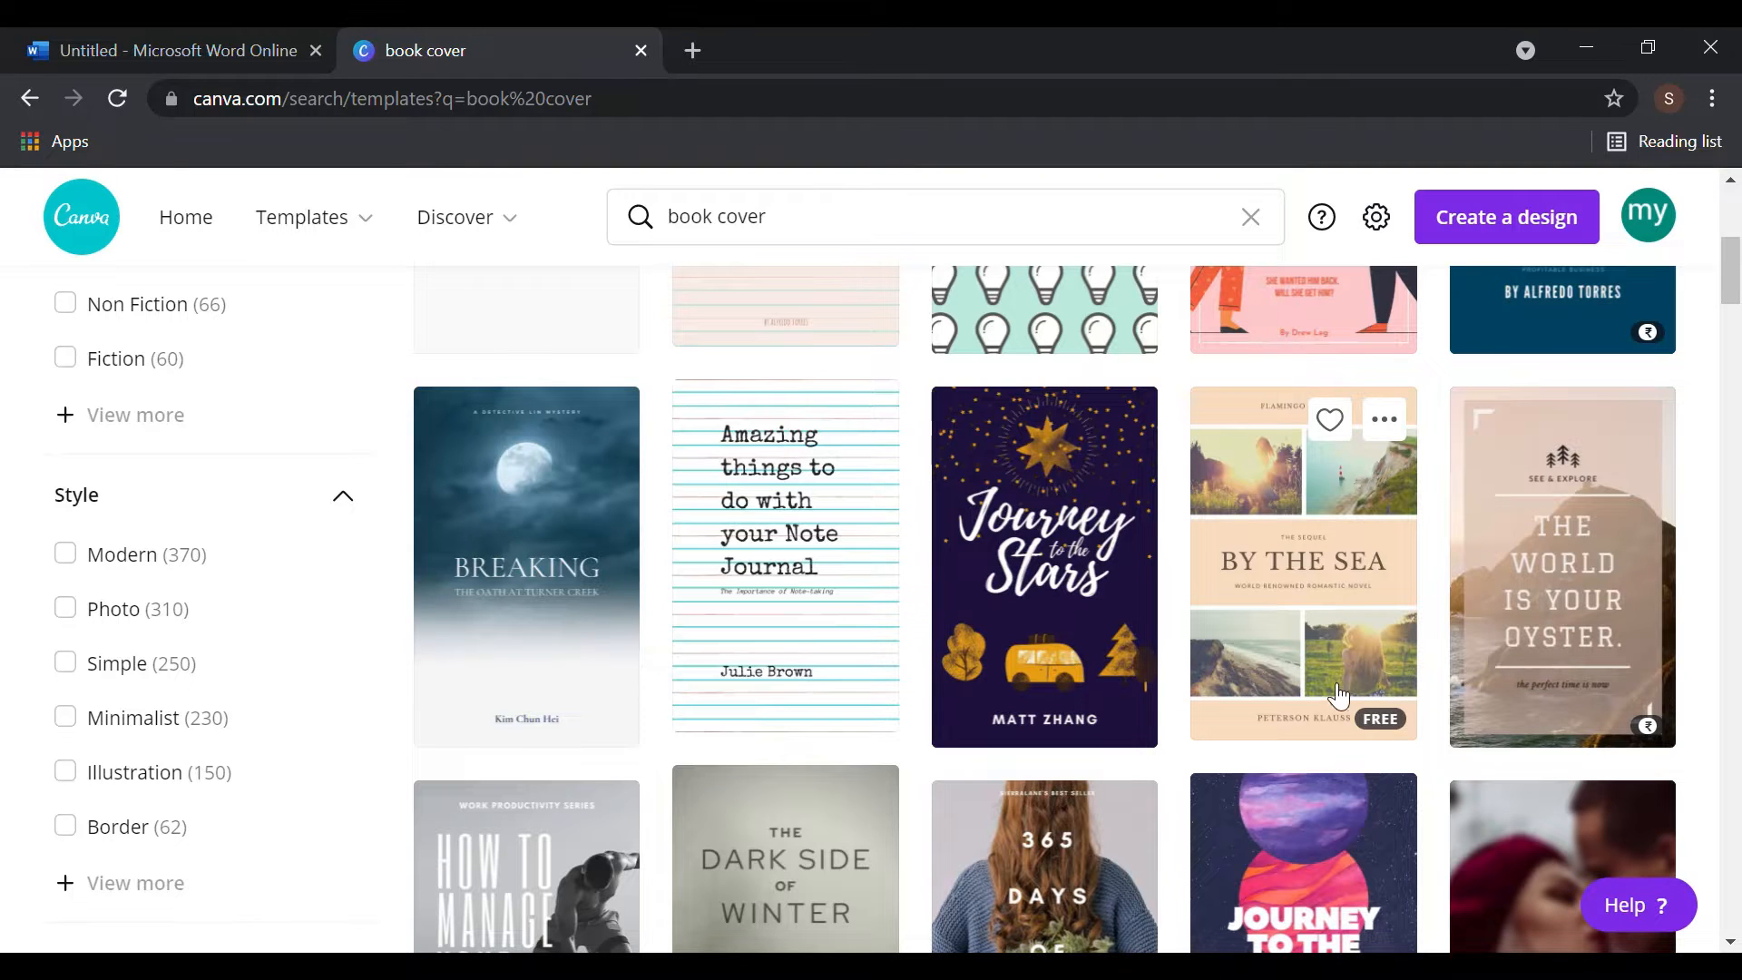
pyautogui.click(1022, 588)
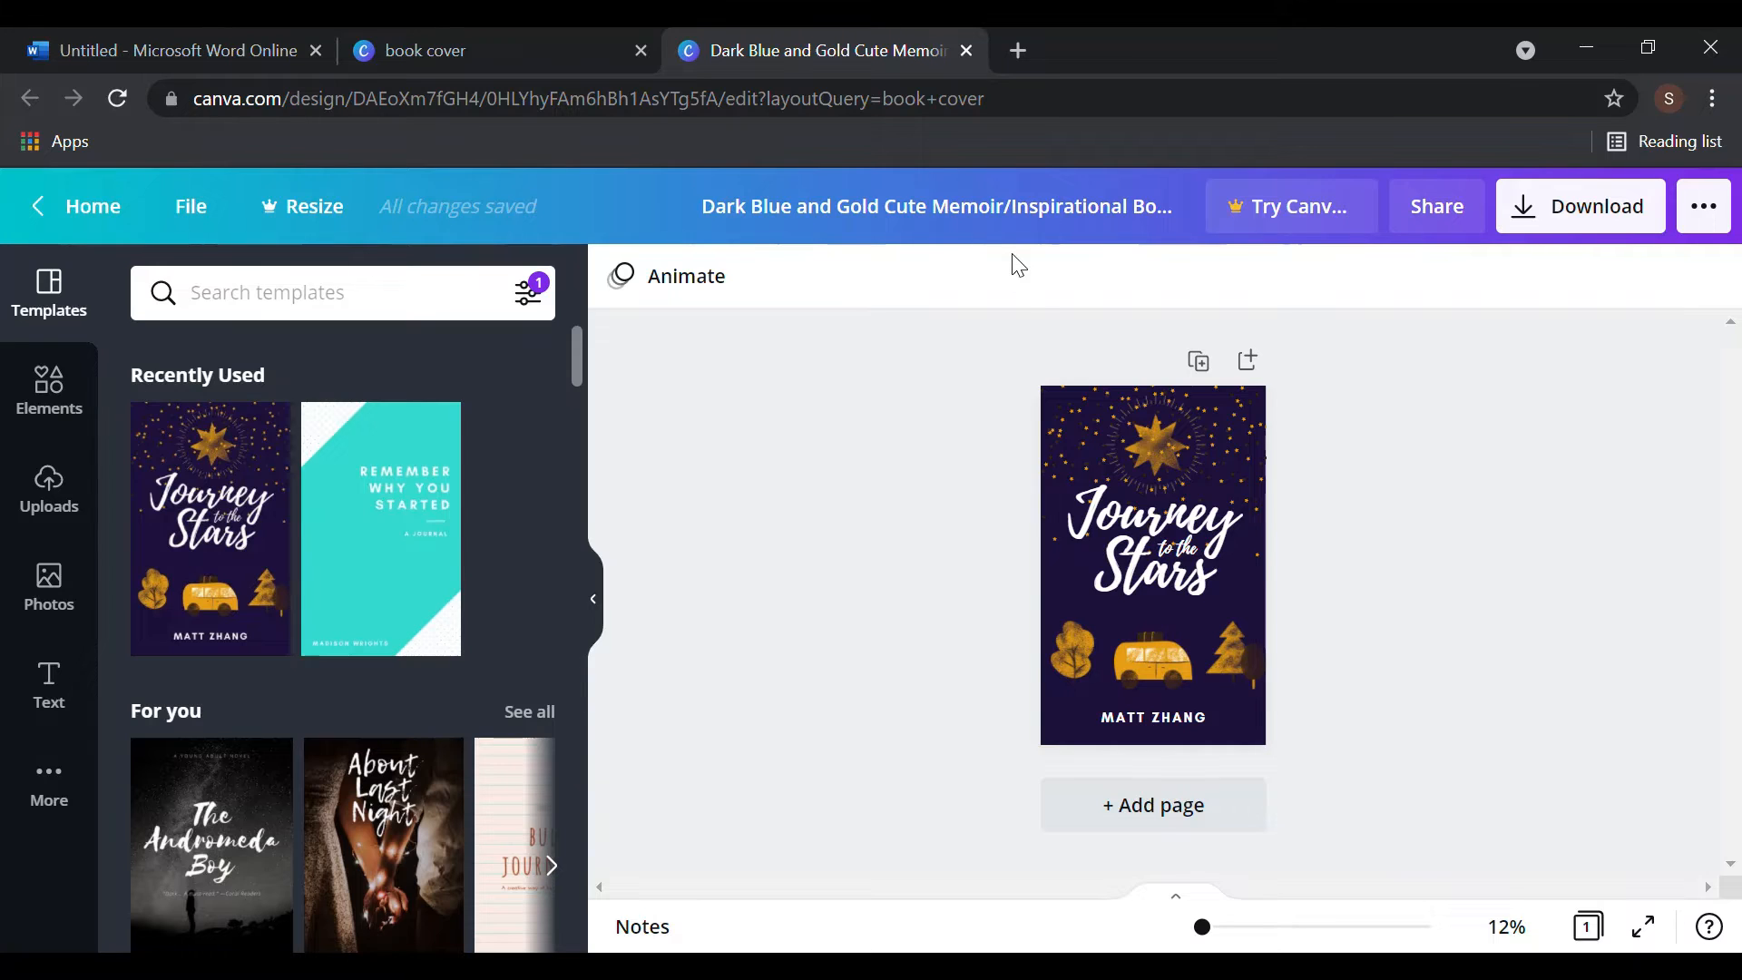
# - Delete the 'Journey to the Stars' title text and clear the selection
pyautogui.click(1146, 514)
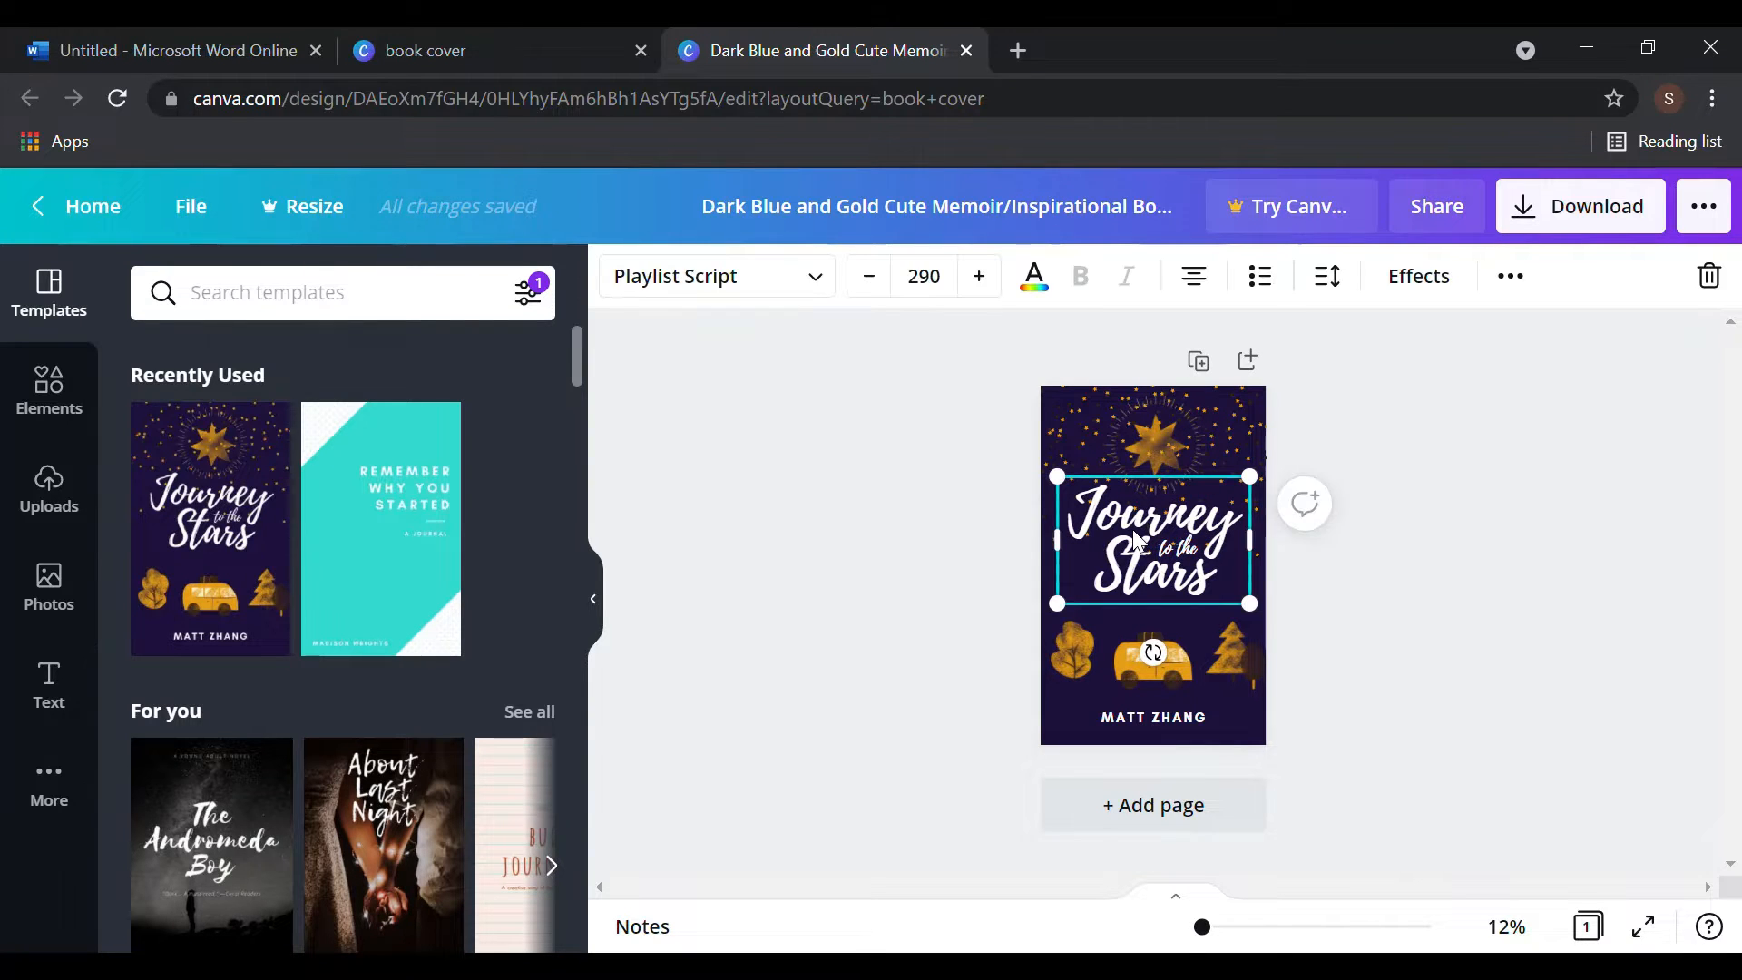
pyautogui.press('Delete')
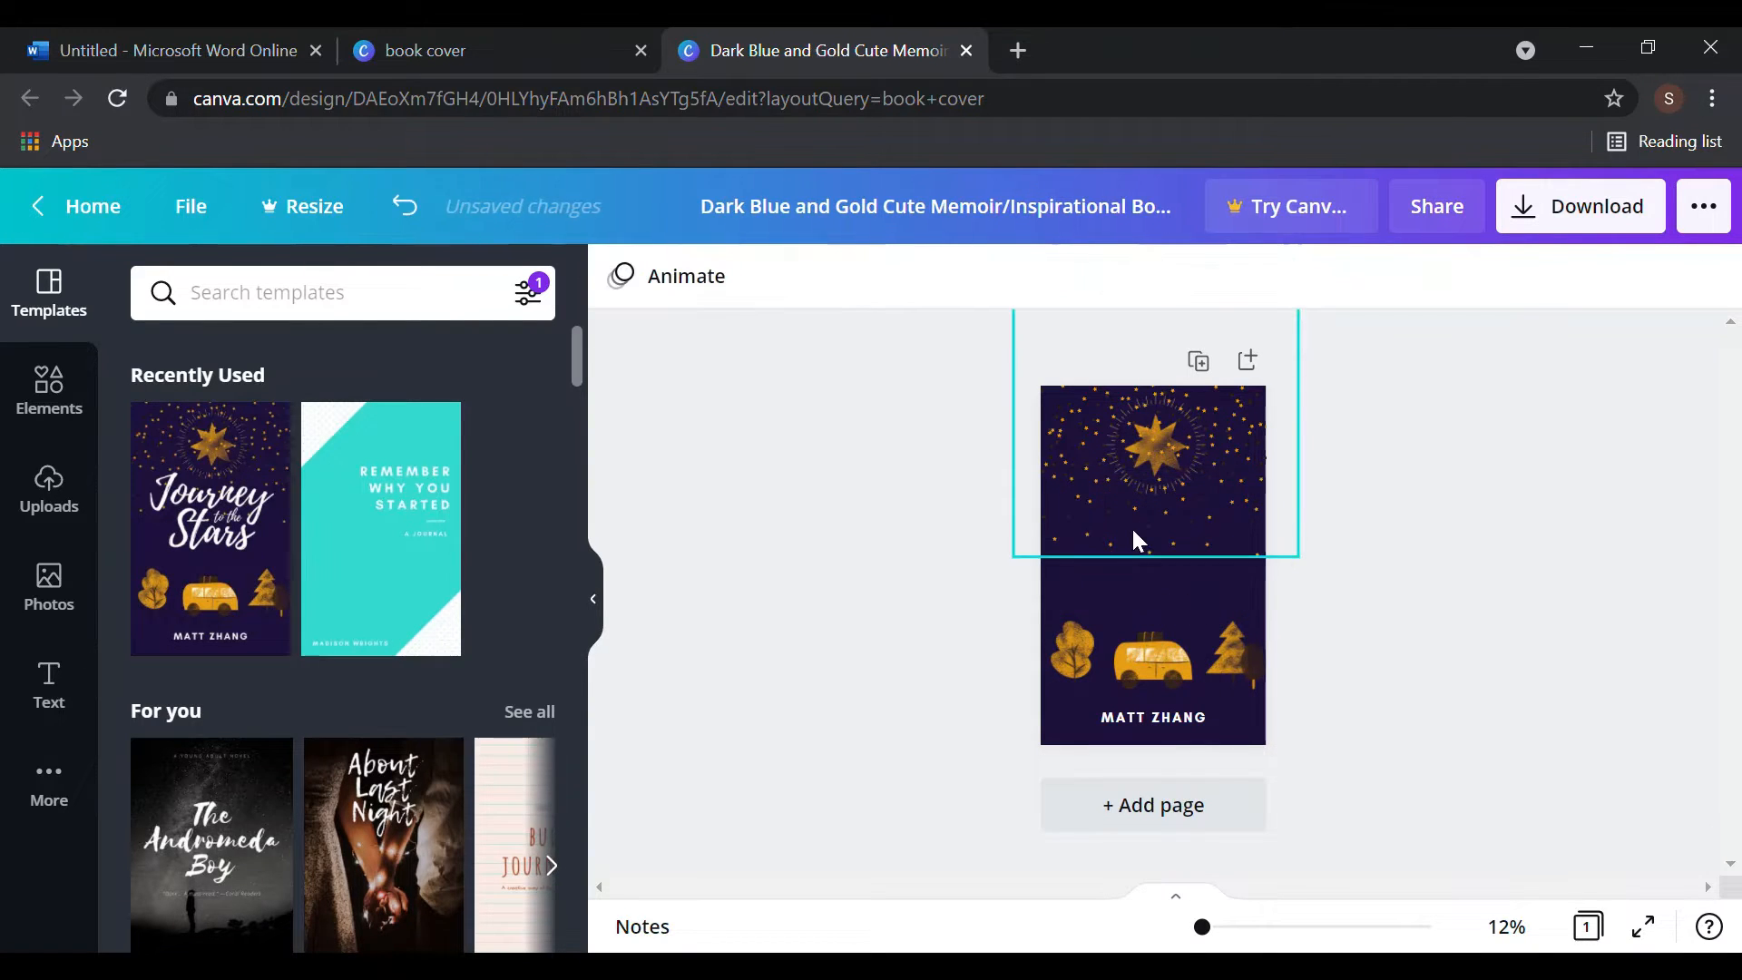
pyautogui.click(1132, 535)
pyautogui.click(1445, 673)
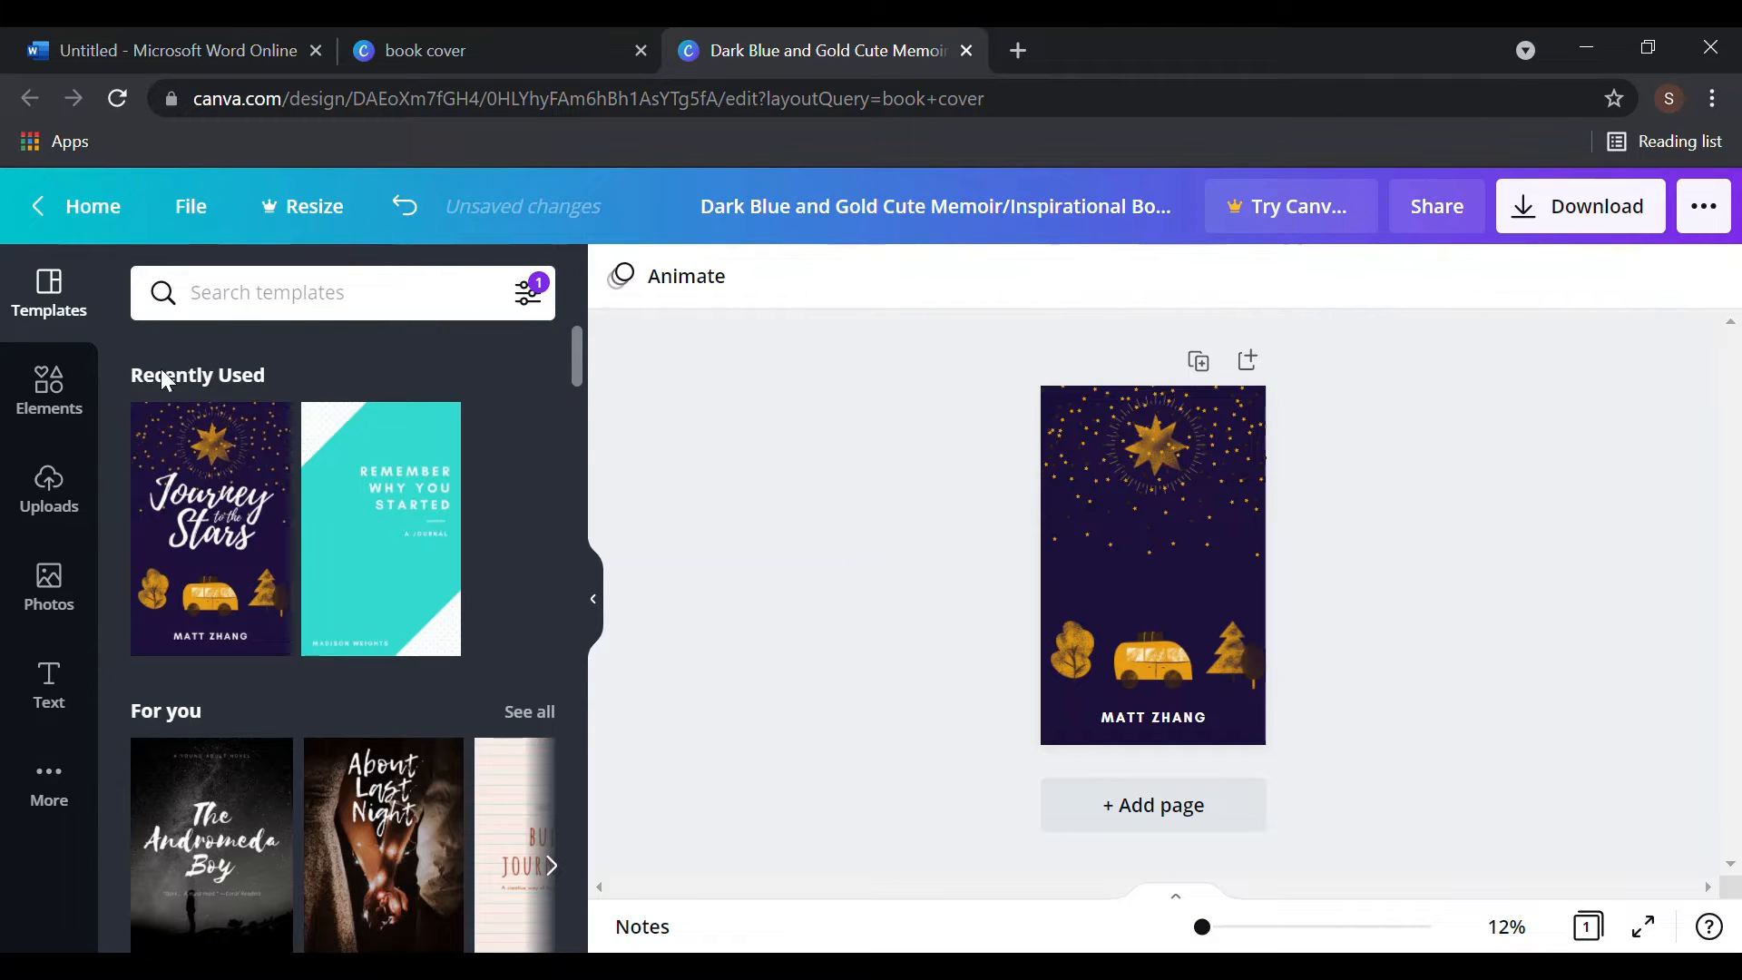
# - Undo the stray gold rectangle and add an empty subheading text box above the van
pyautogui.click(270, 317)
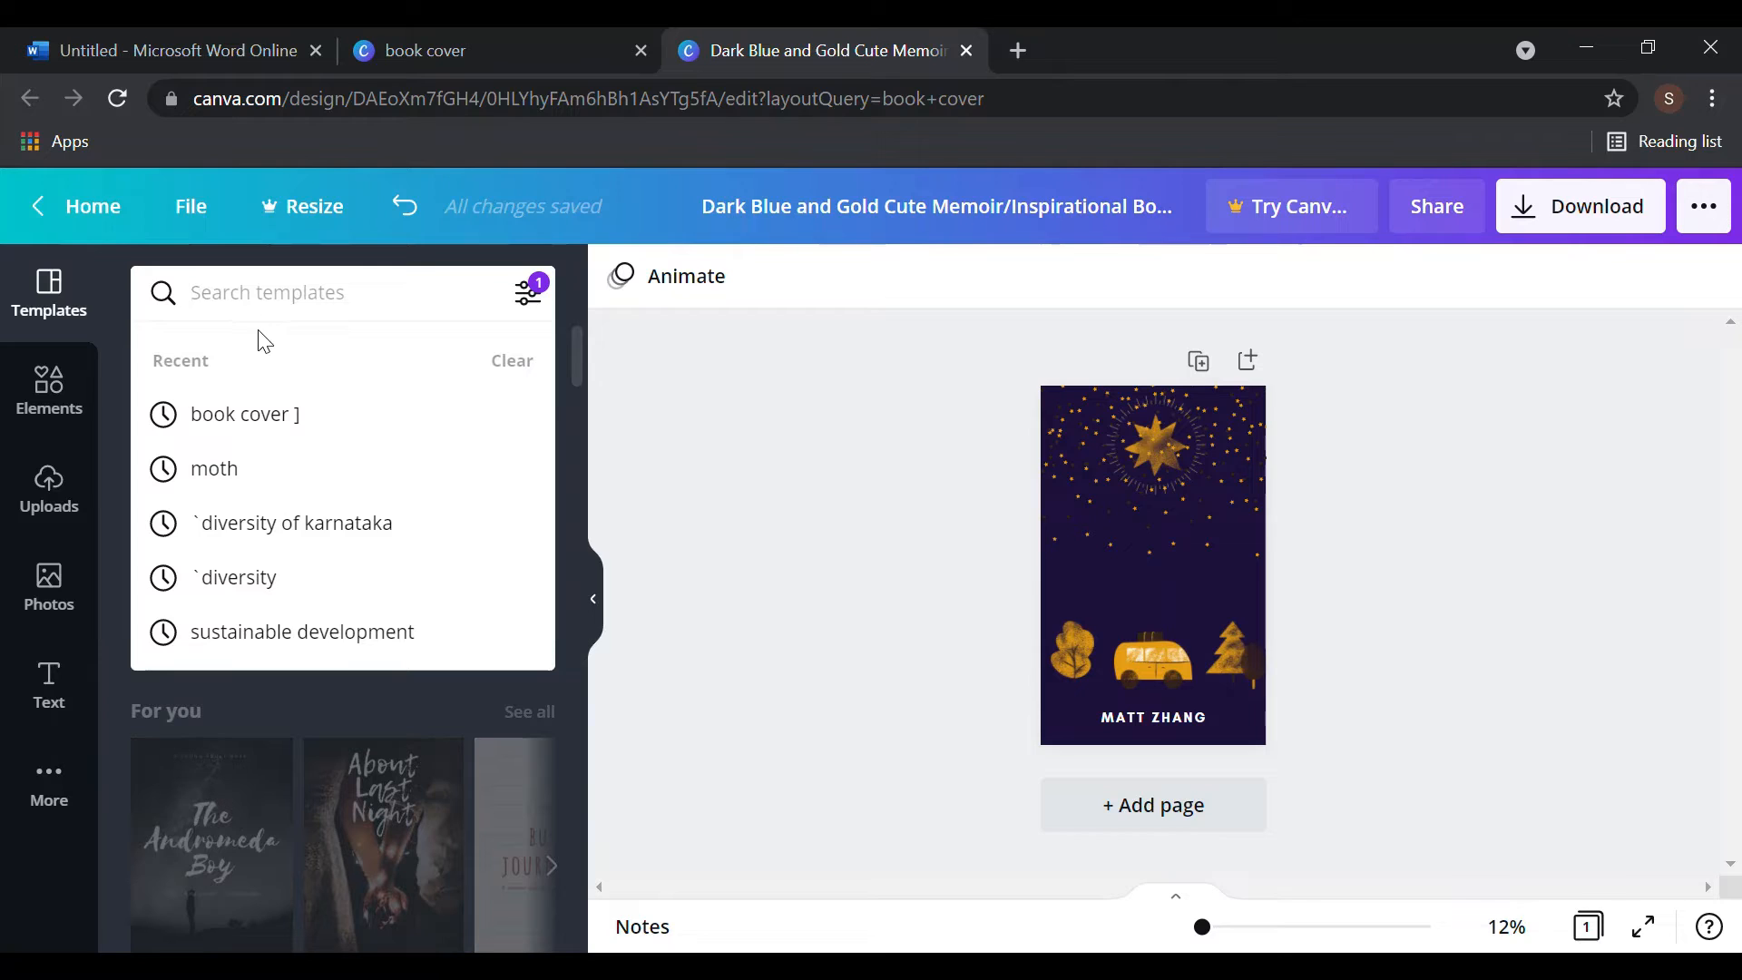
pyautogui.click(63, 709)
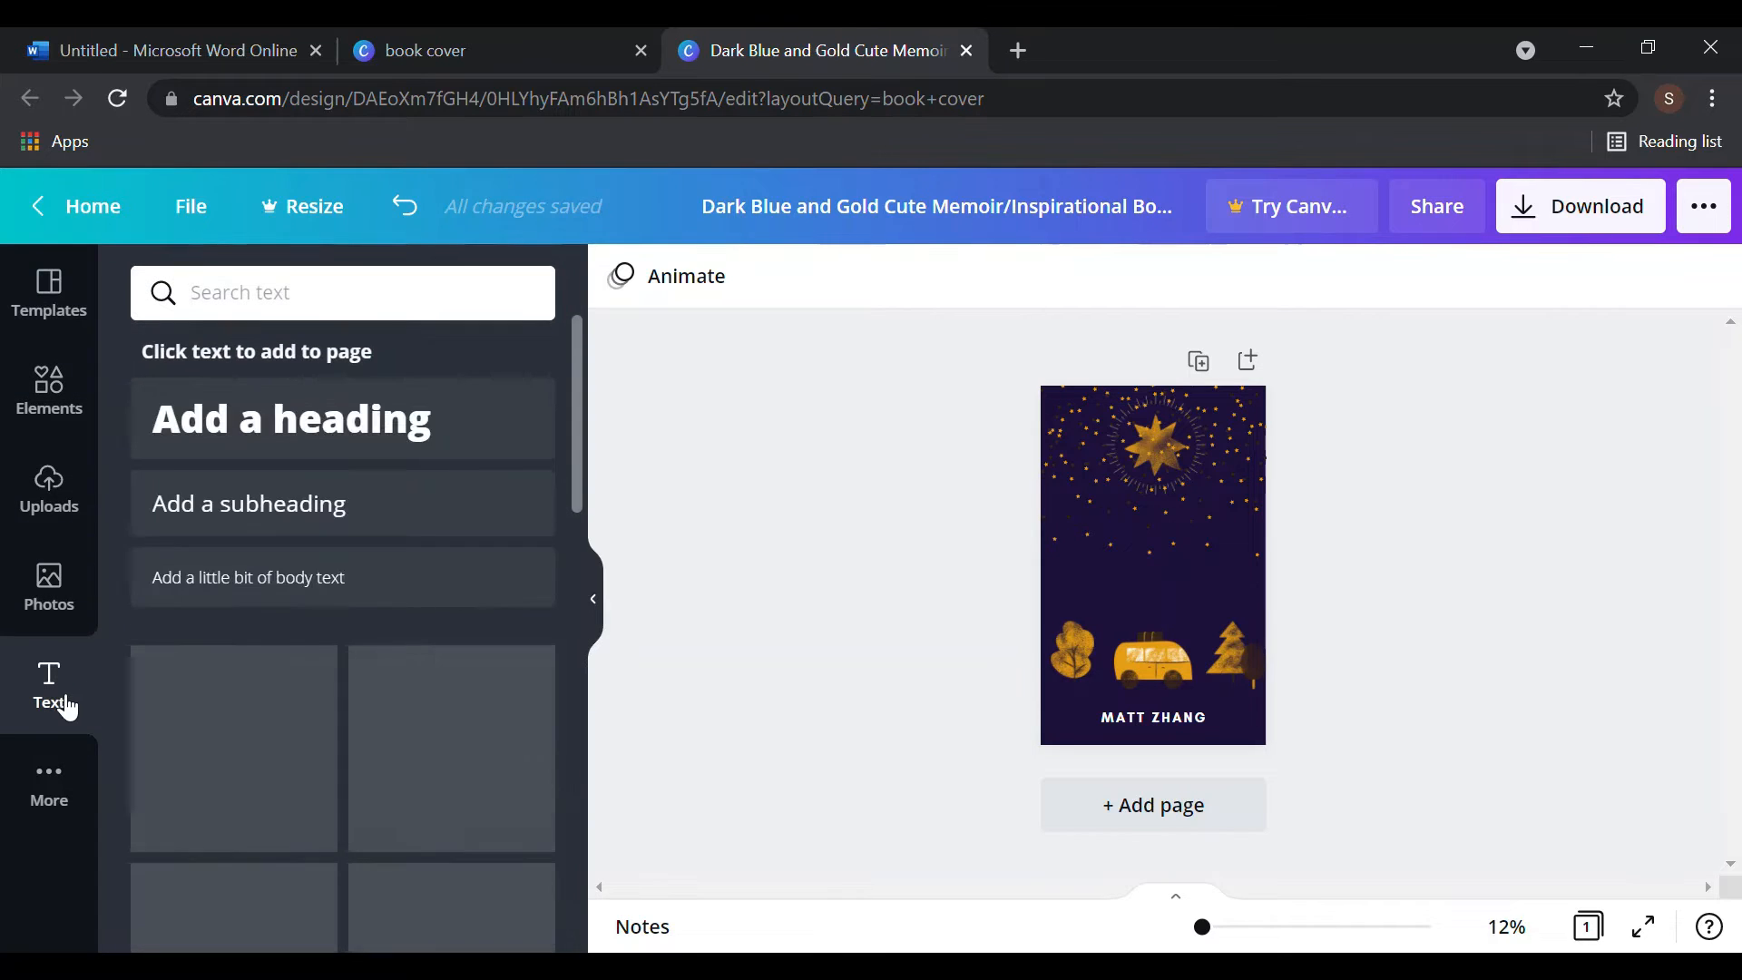
pyautogui.click(1112, 578)
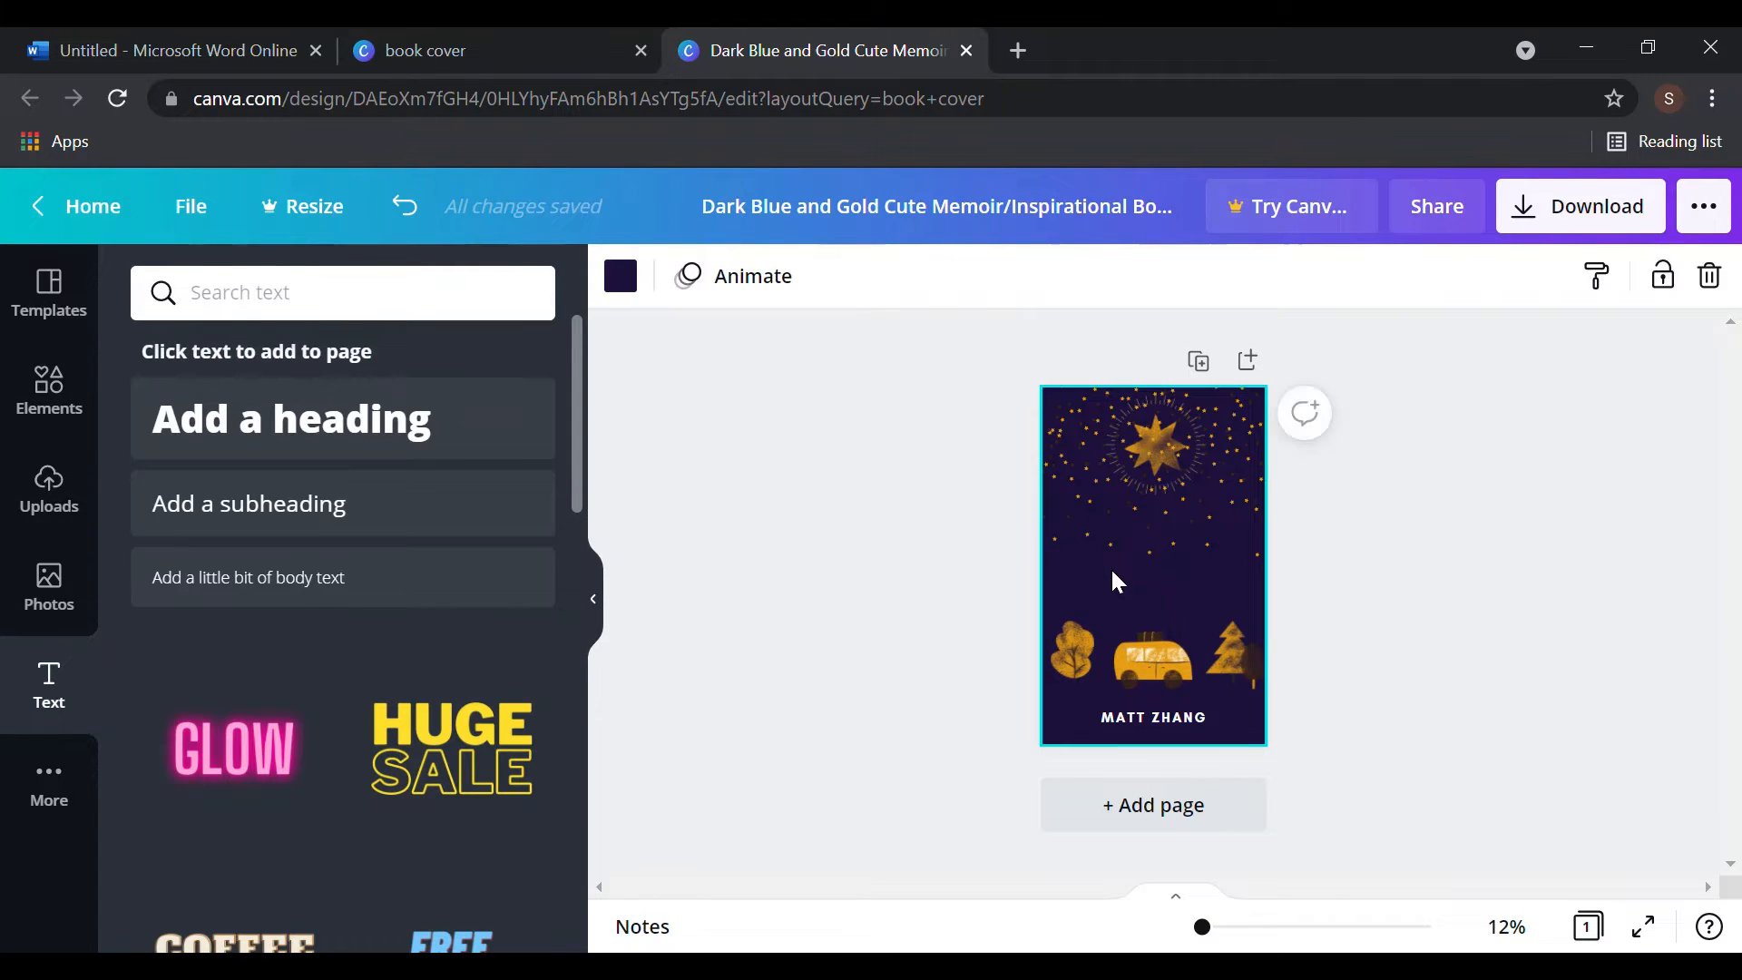
pyautogui.click(1113, 572)
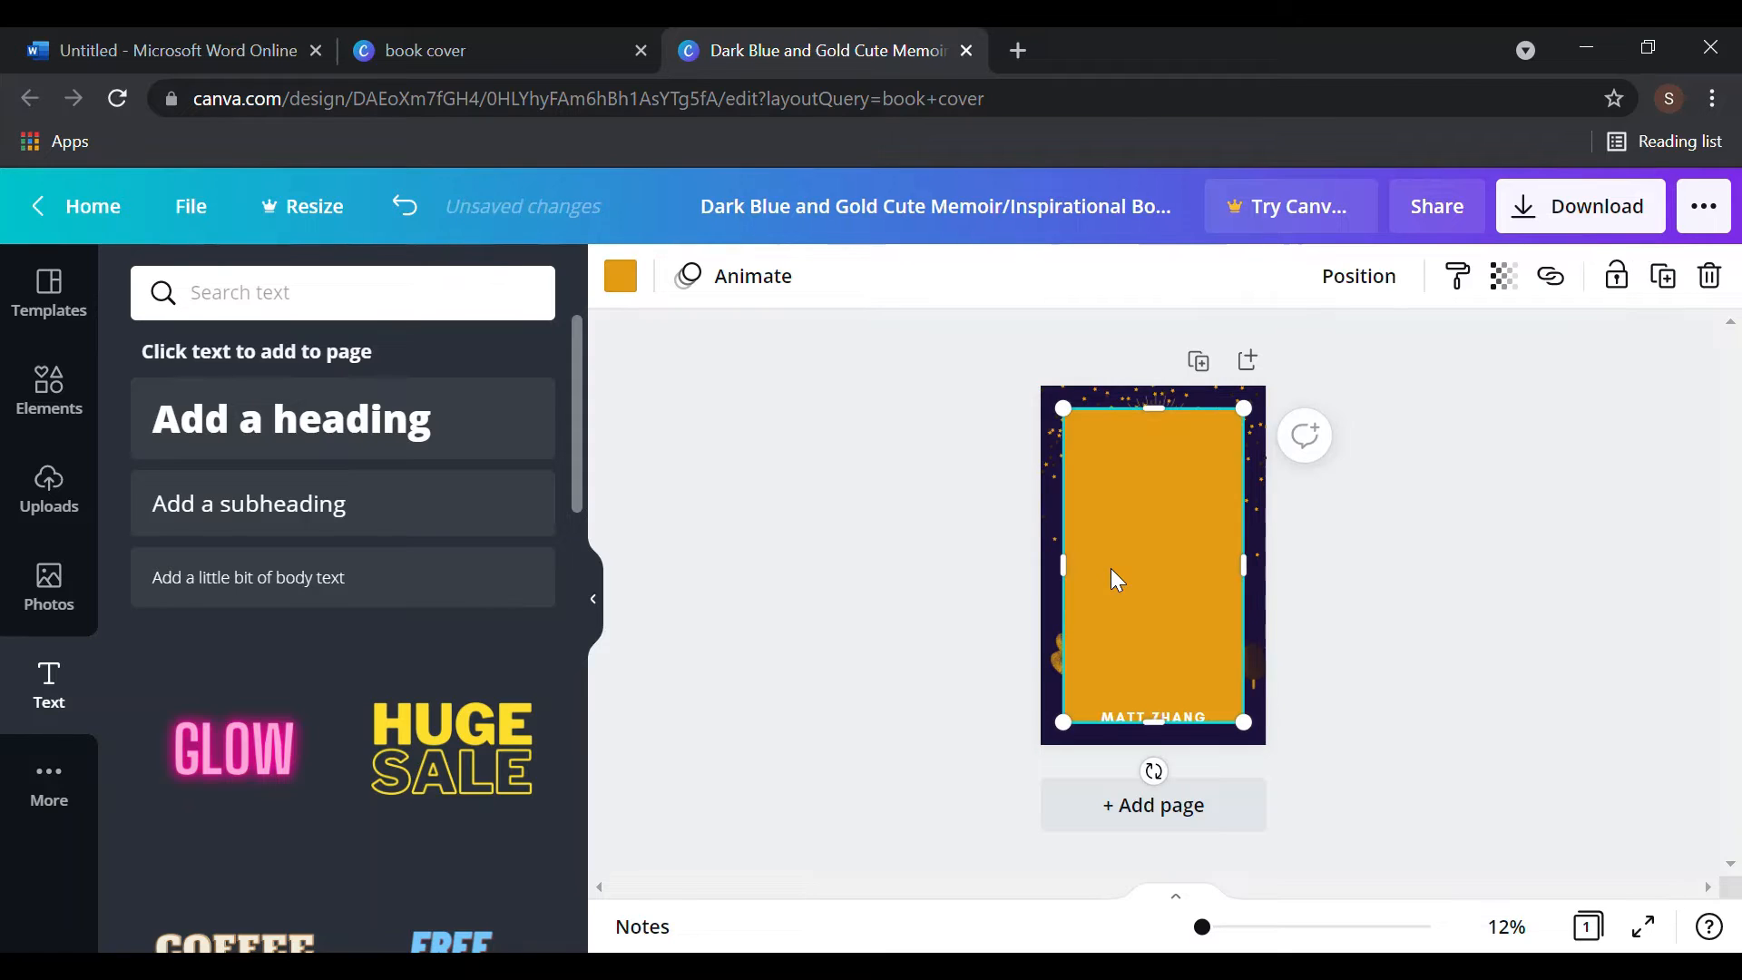
pyautogui.hotkey('ctrl', 'z')
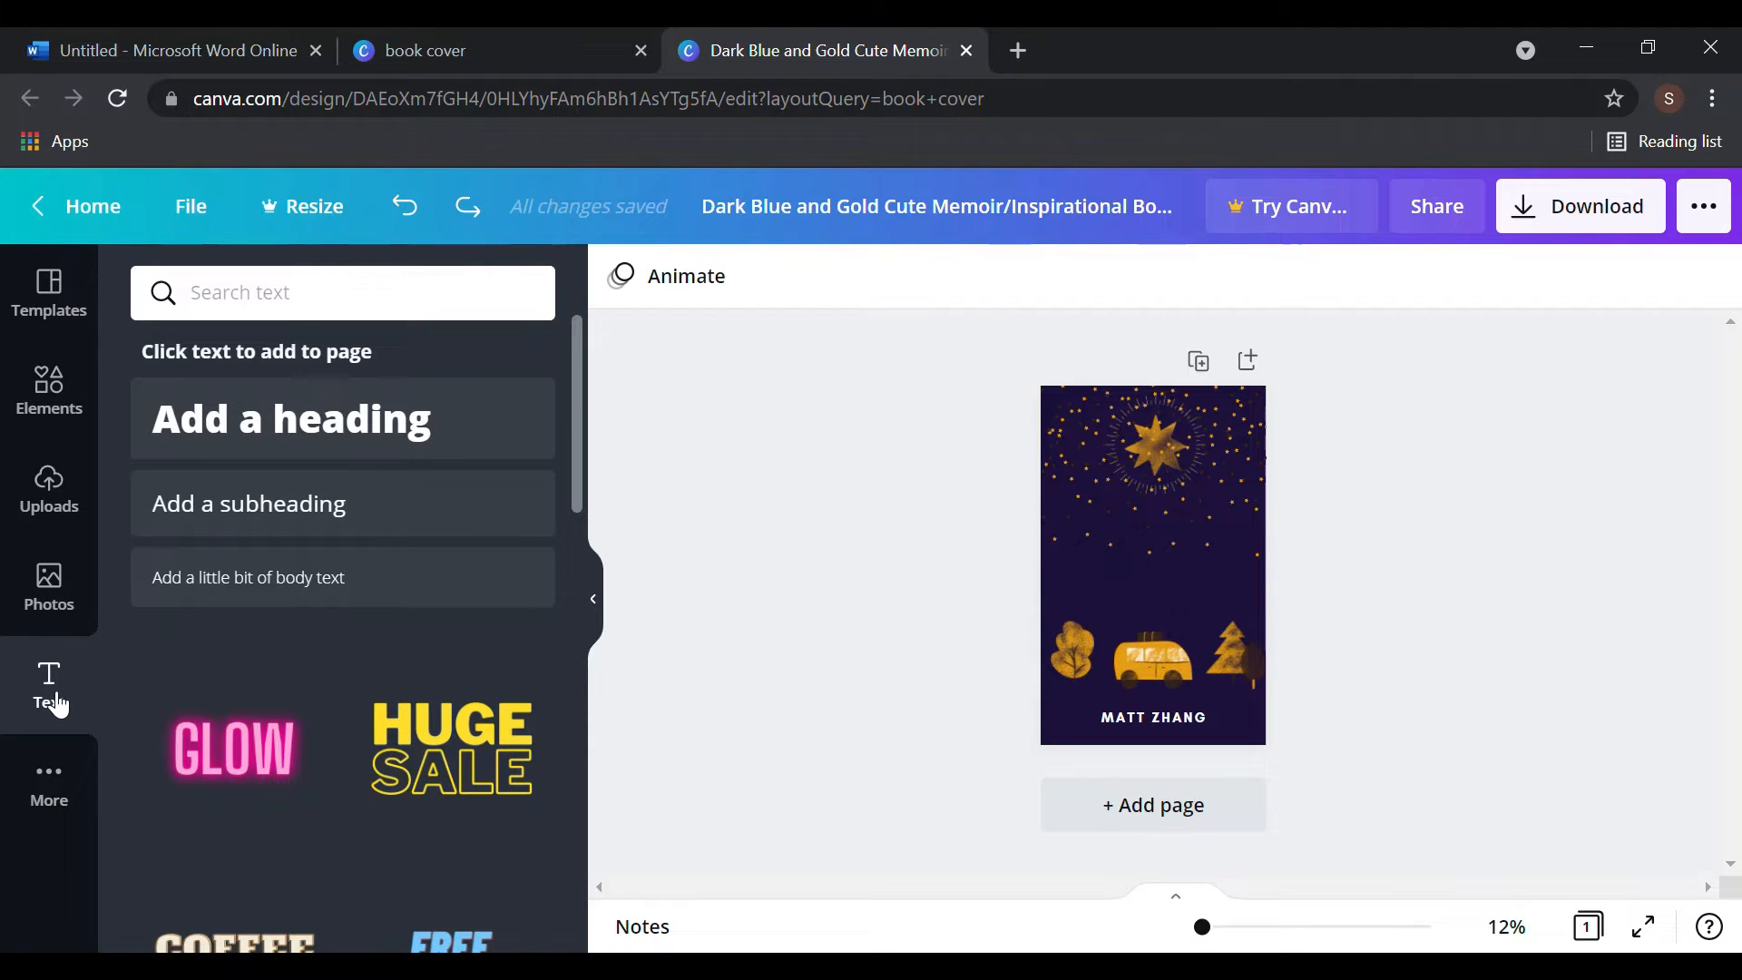
pyautogui.click(417, 531)
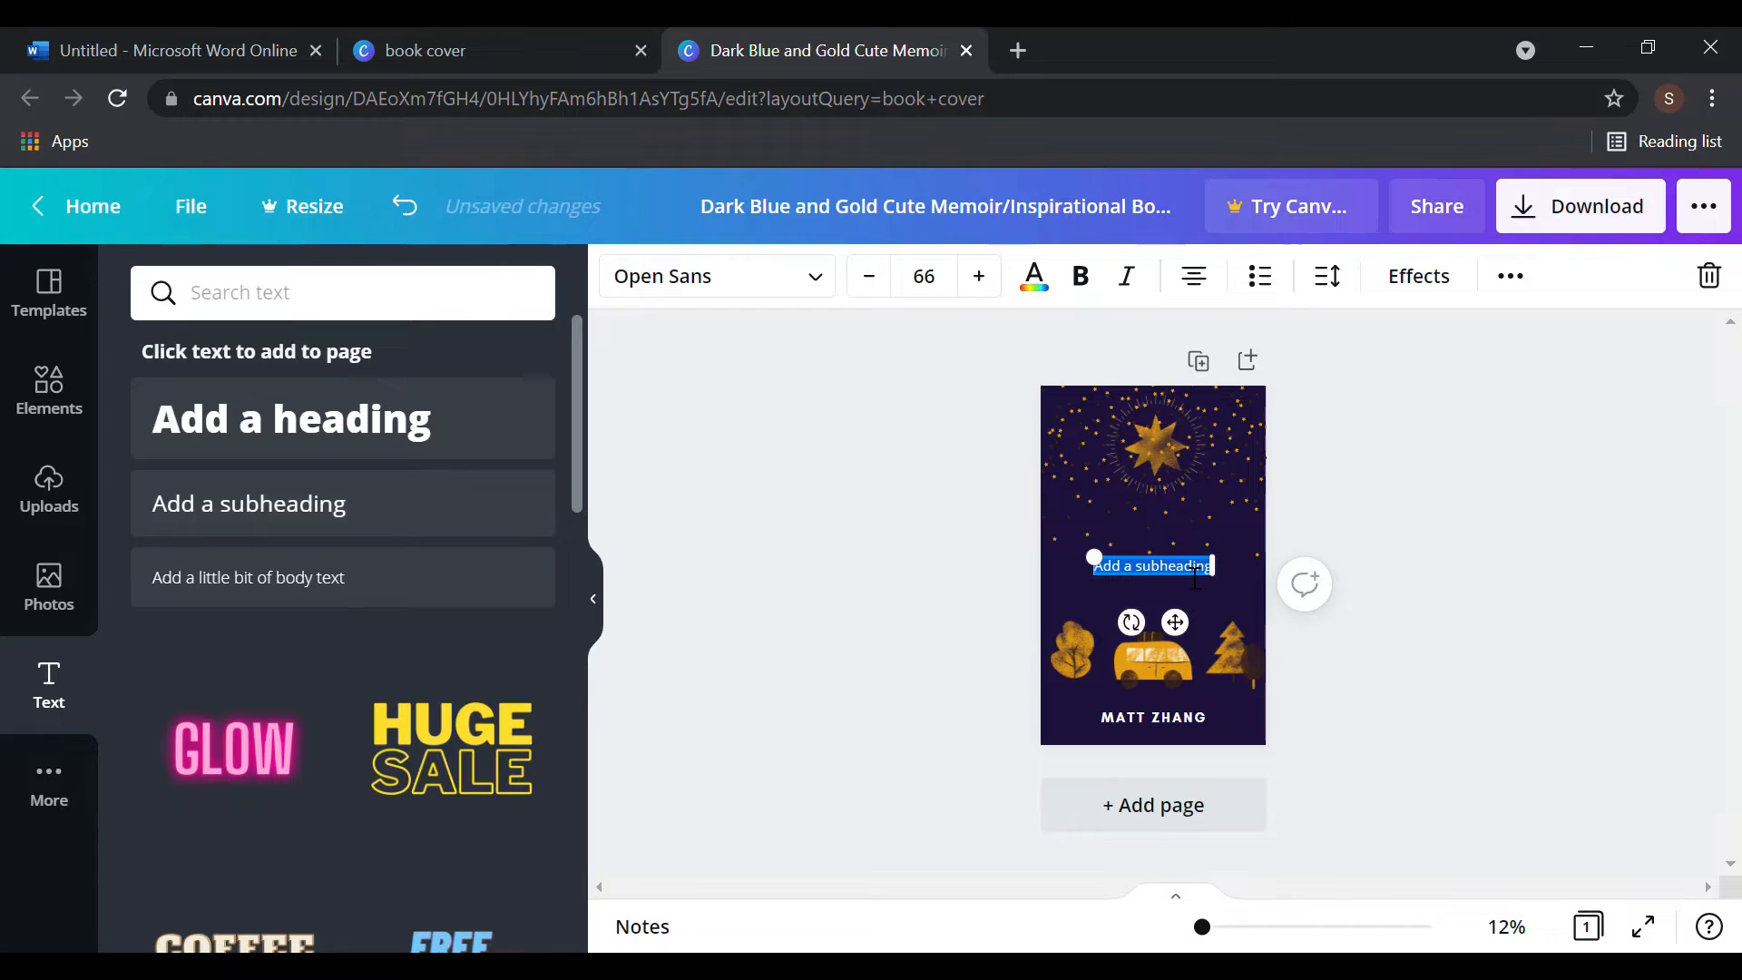
pyautogui.press('BackSpace')
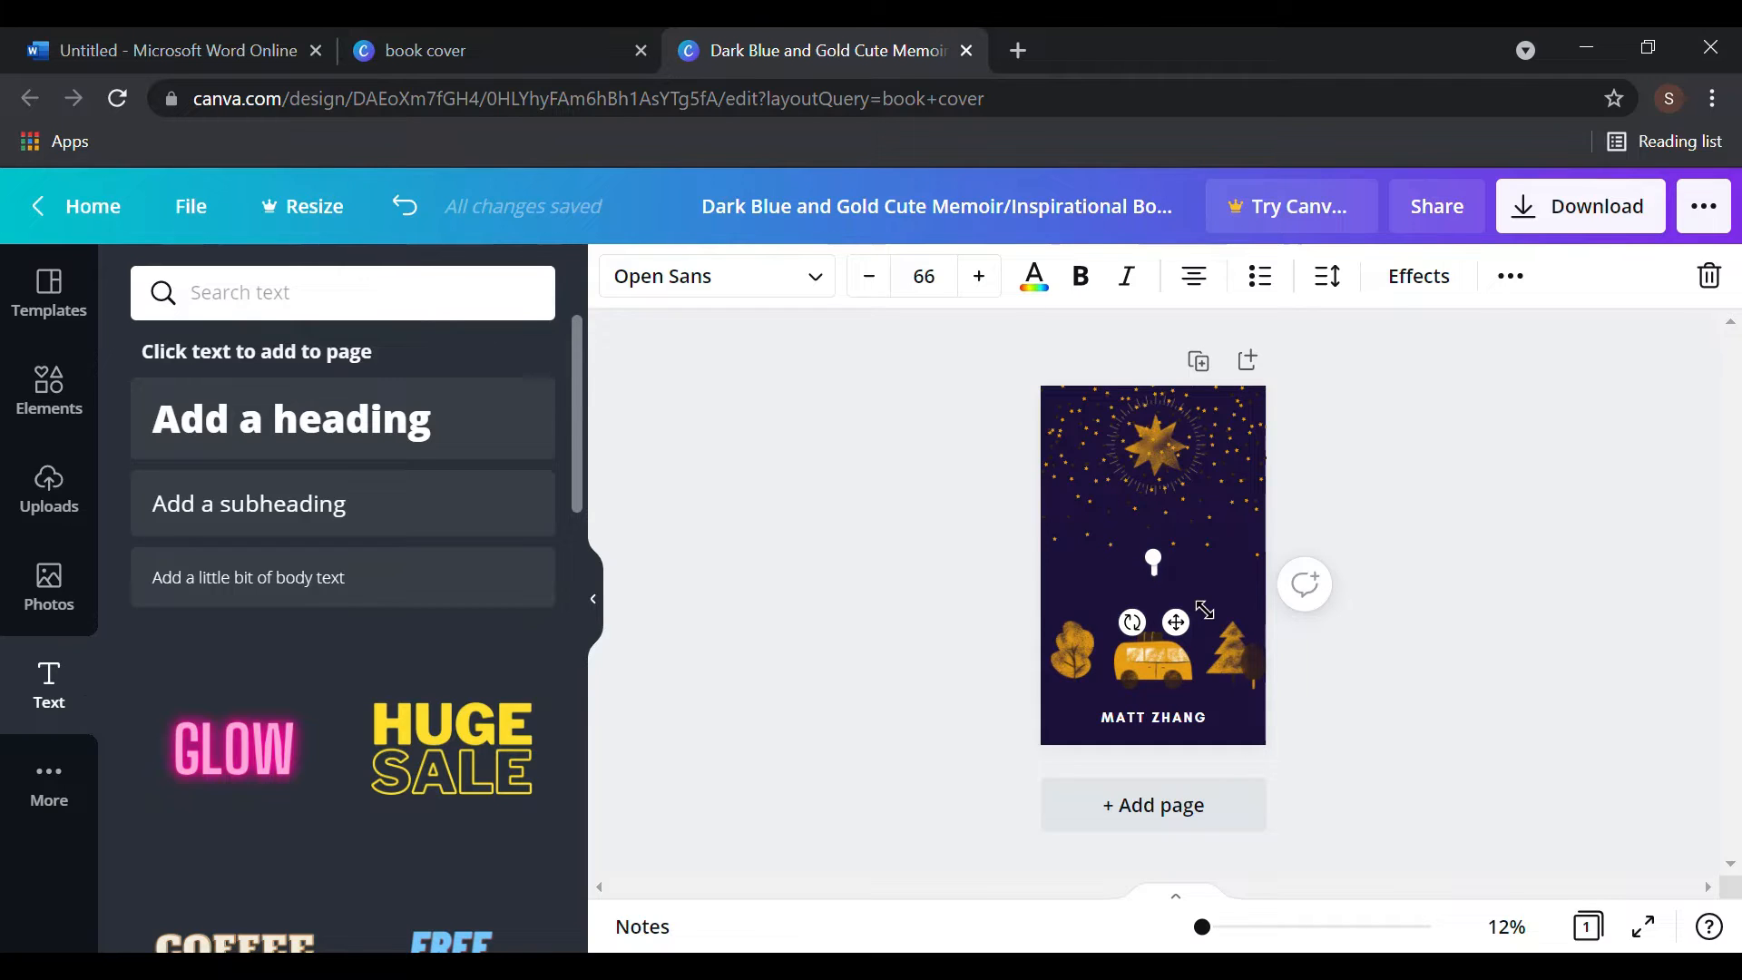
# - Add the pink GLOW neon text preset and type 'A NEW ADVENTURE' into it
pyautogui.click(237, 771)
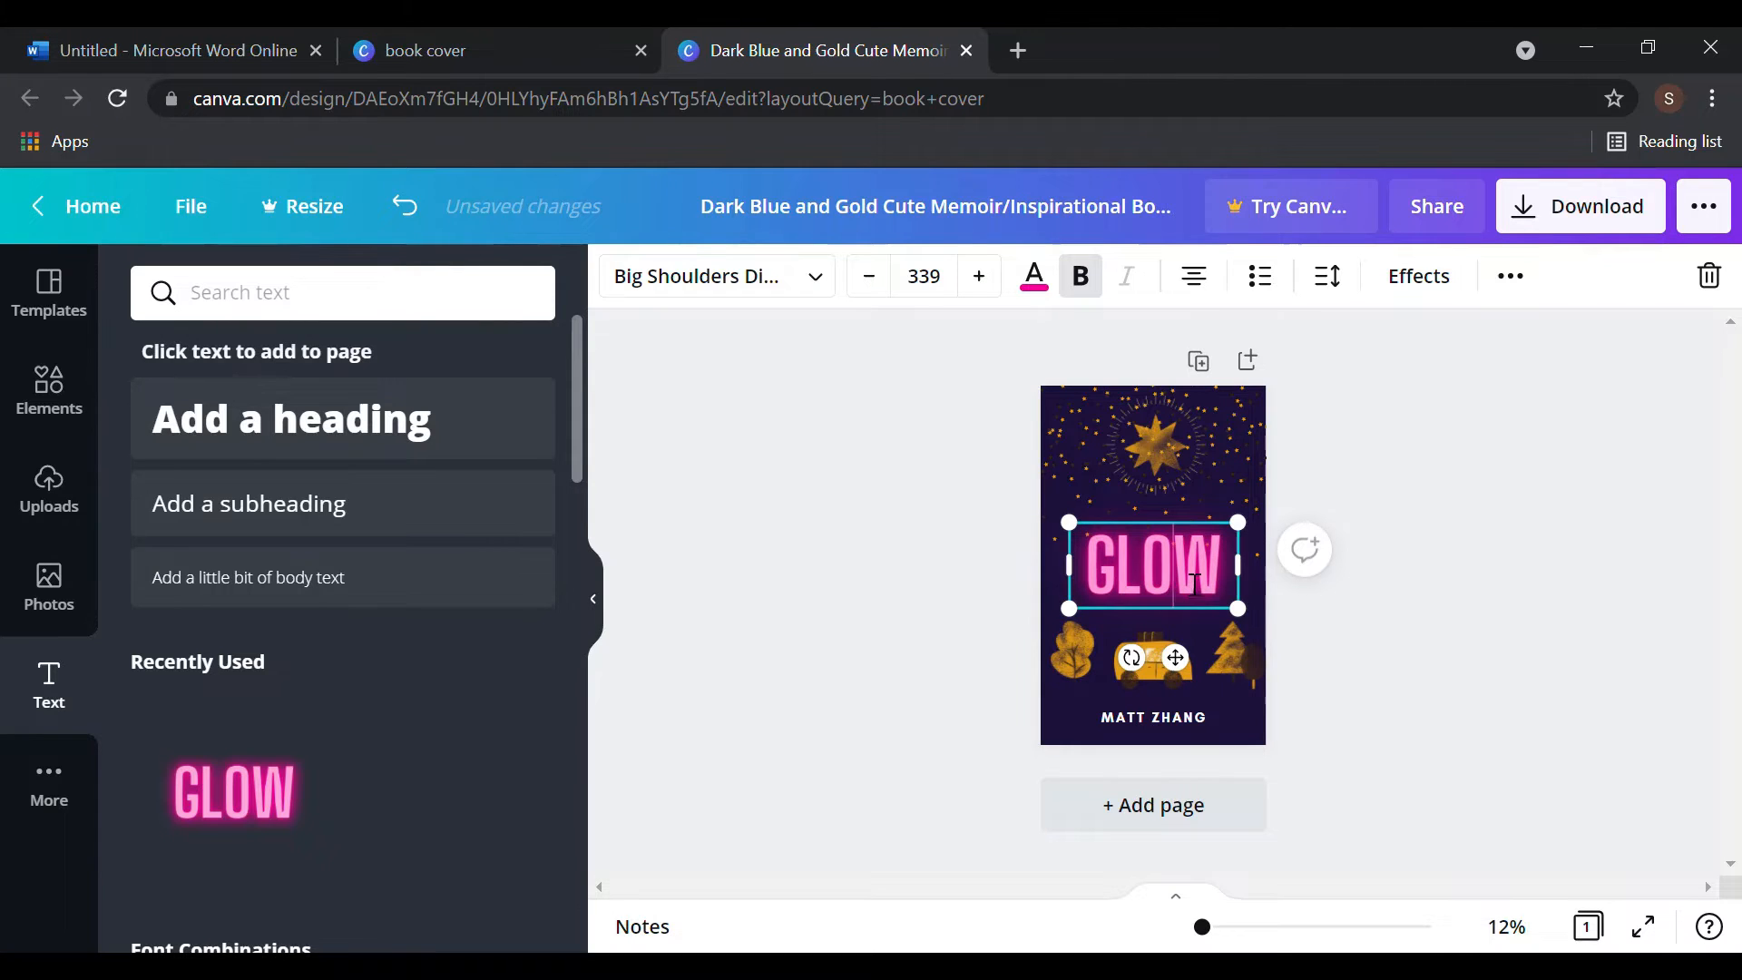
pyautogui.write('IKUJDI')
pyautogui.press('BackSpace')
pyautogui.press('BackSpace')
pyautogui.press('BackSpace')
pyautogui.press('BackSpace')
pyautogui.press('BackSpace')
pyautogui.press('BackSpace')
pyautogui.press('BackSpace')
pyautogui.press('BackSpace')
pyautogui.press('BackSpace')
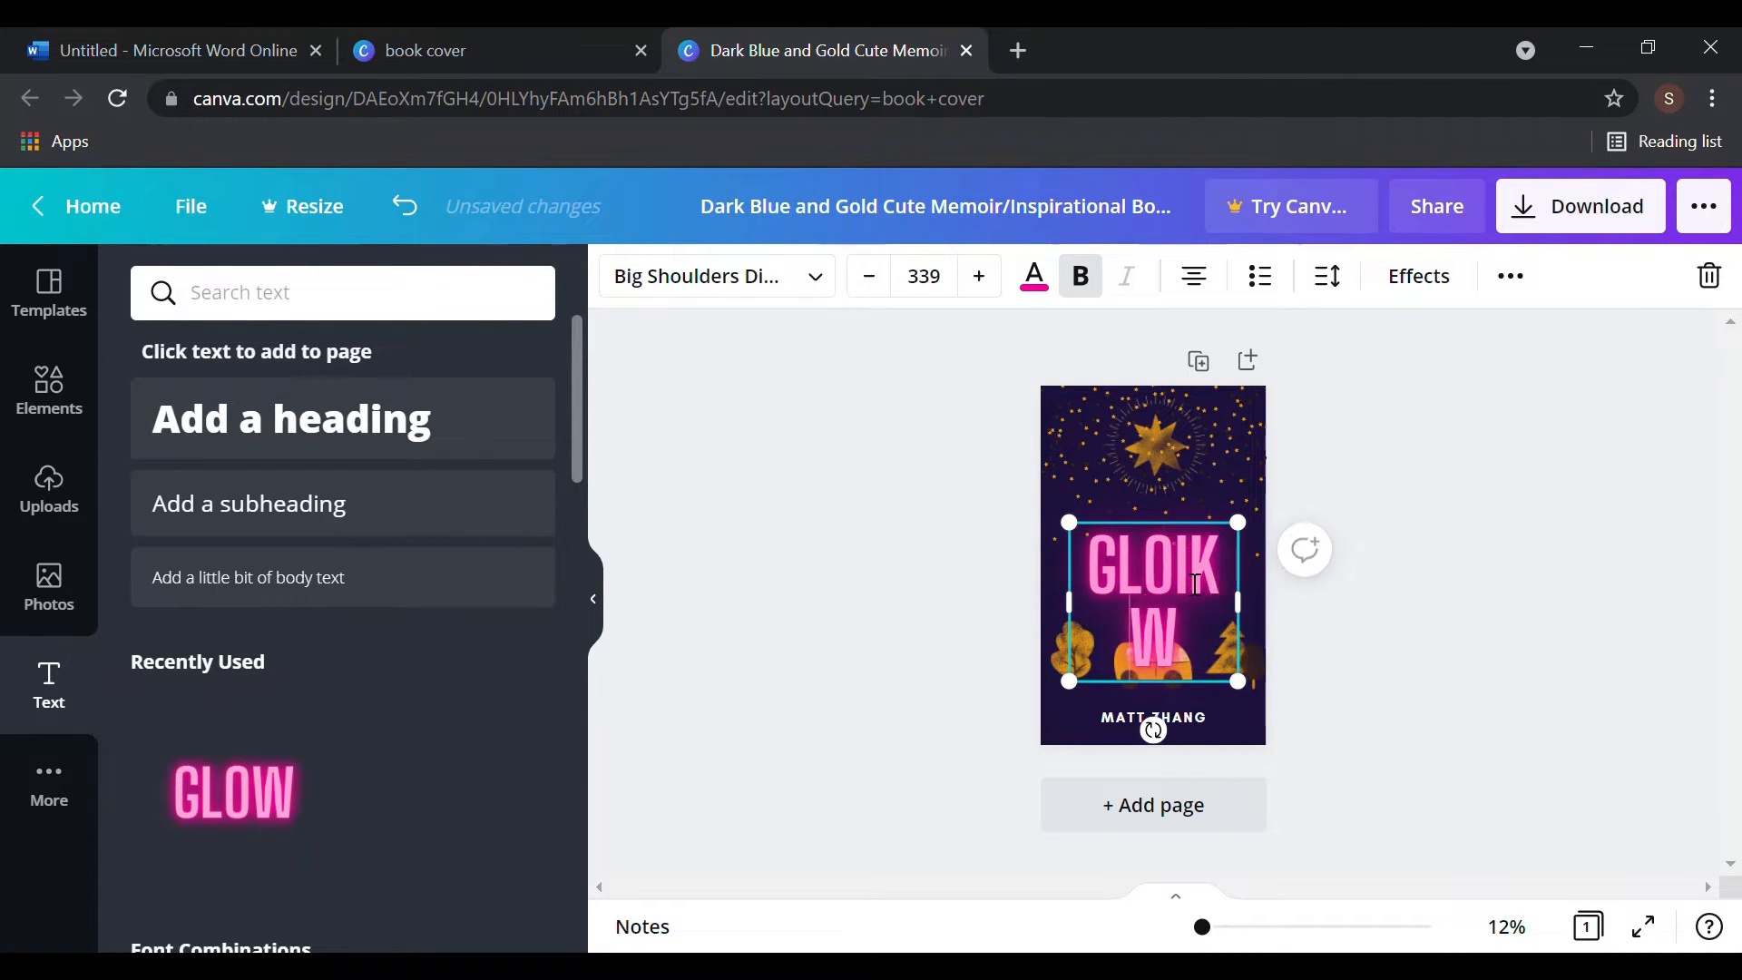
pyautogui.press('BackSpace')
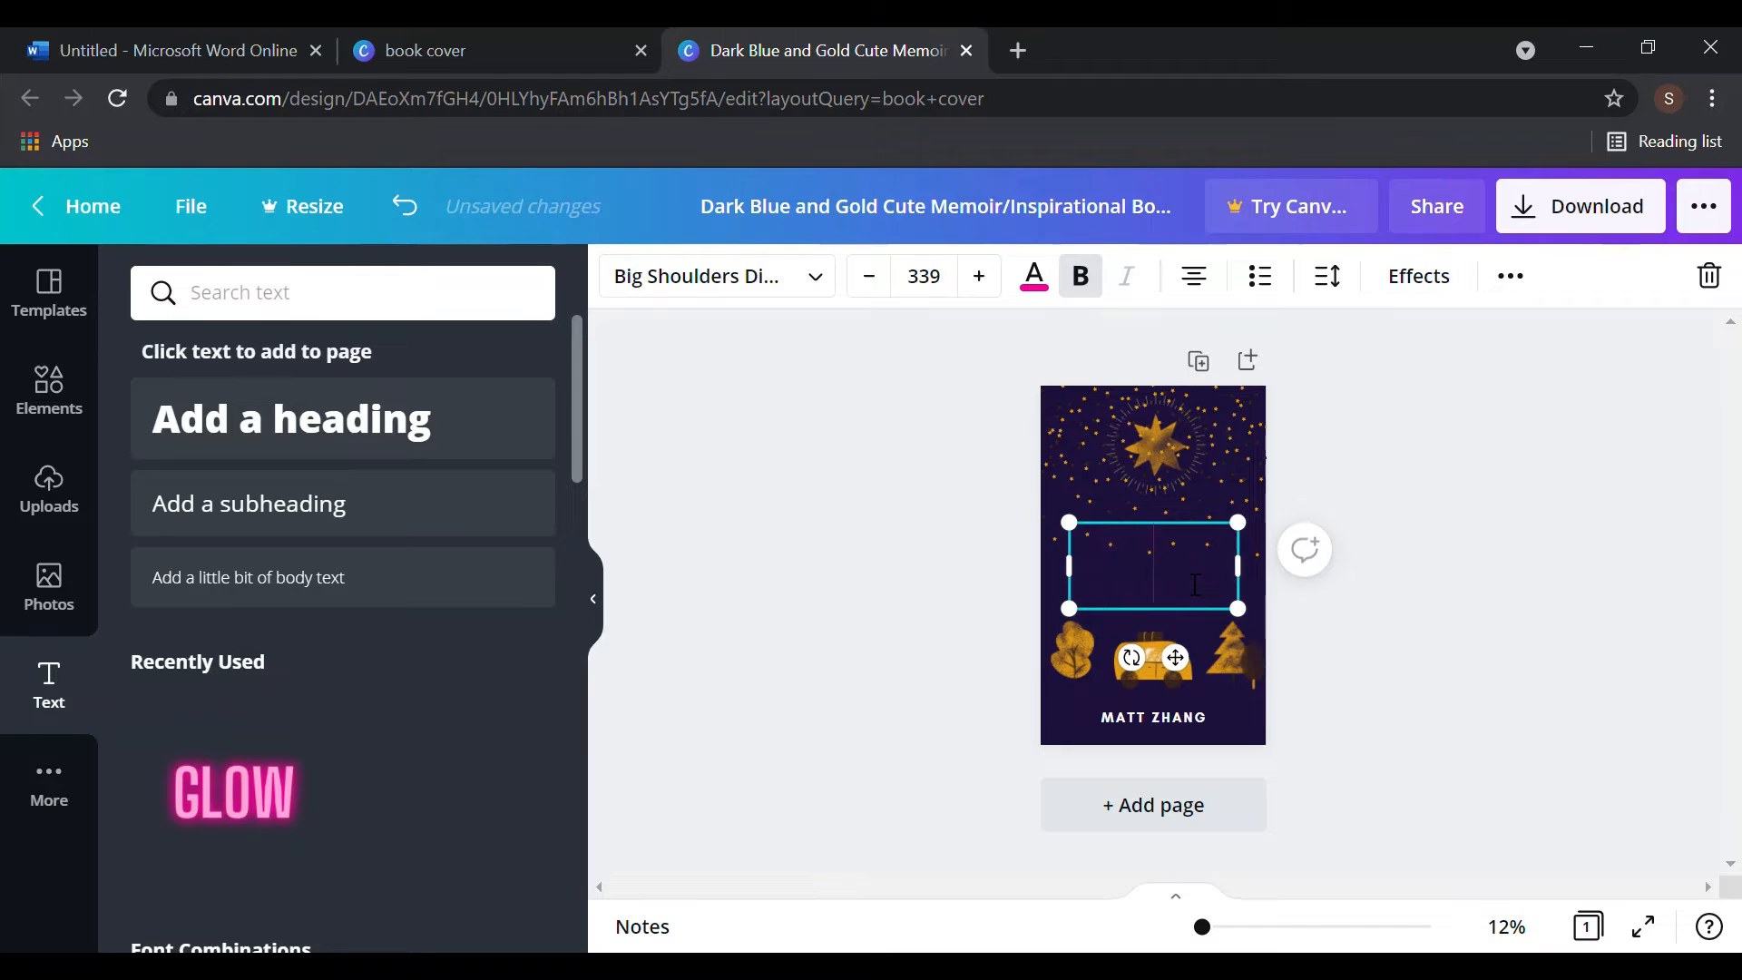
pyautogui.write('WJ')
pyautogui.press('BackSpace')
pyautogui.press('BackSpace')
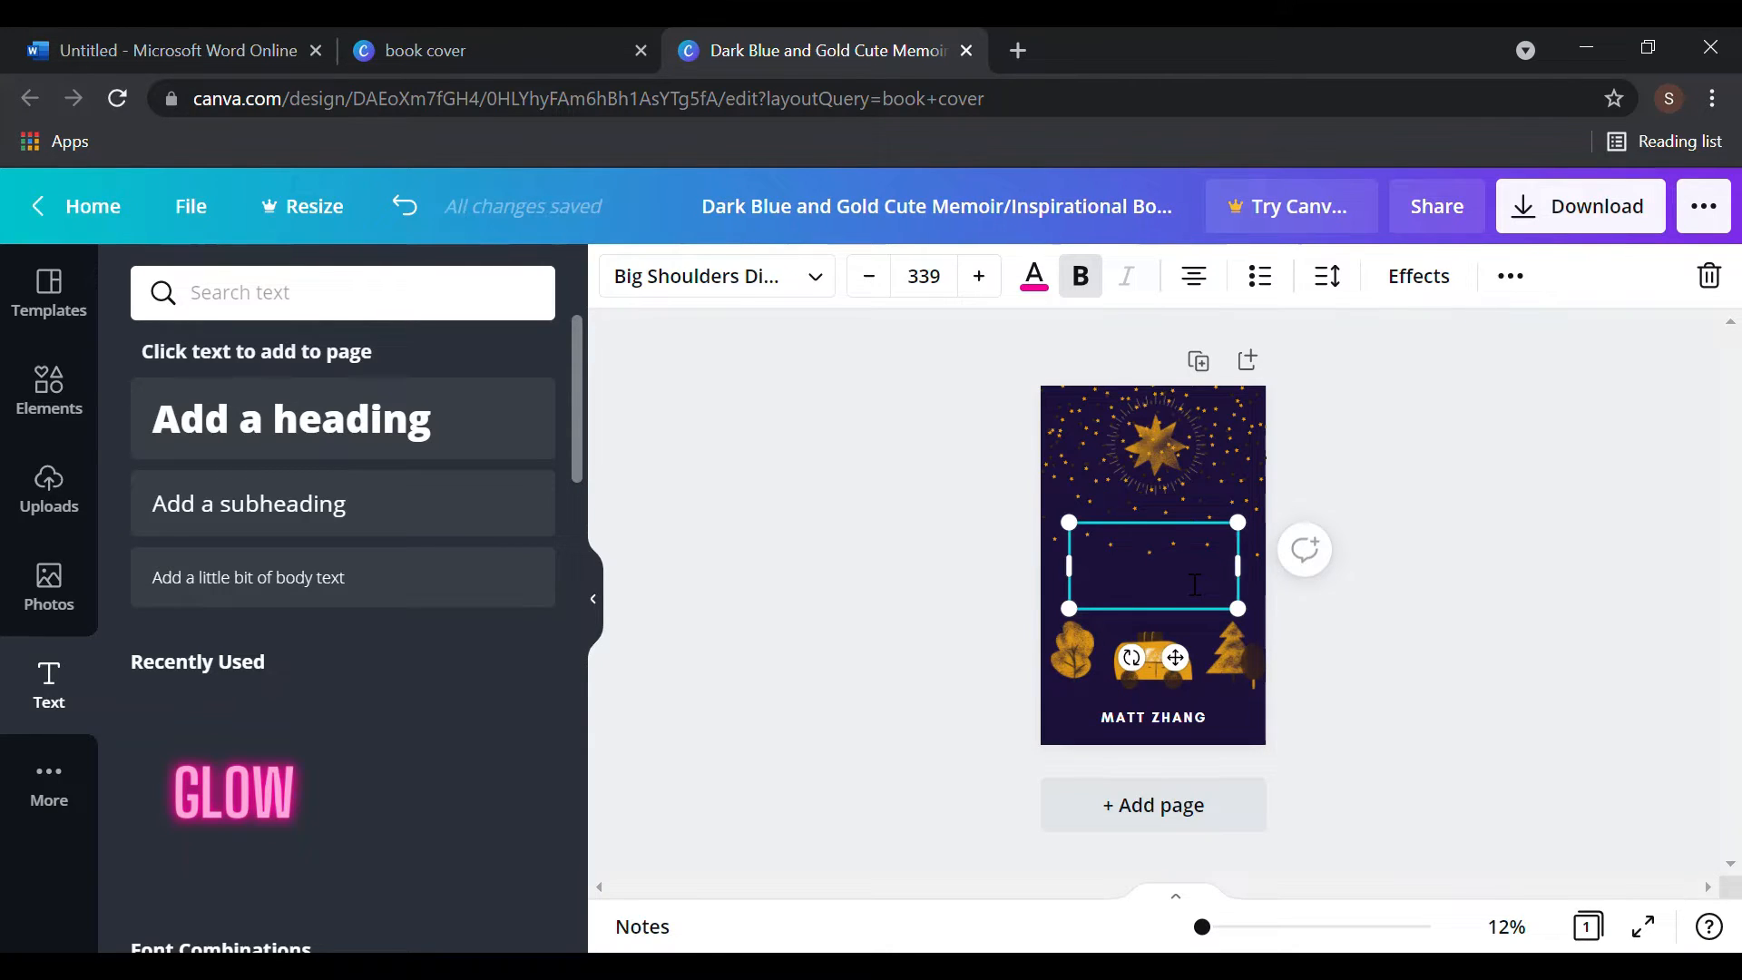
pyautogui.write('ANEW')
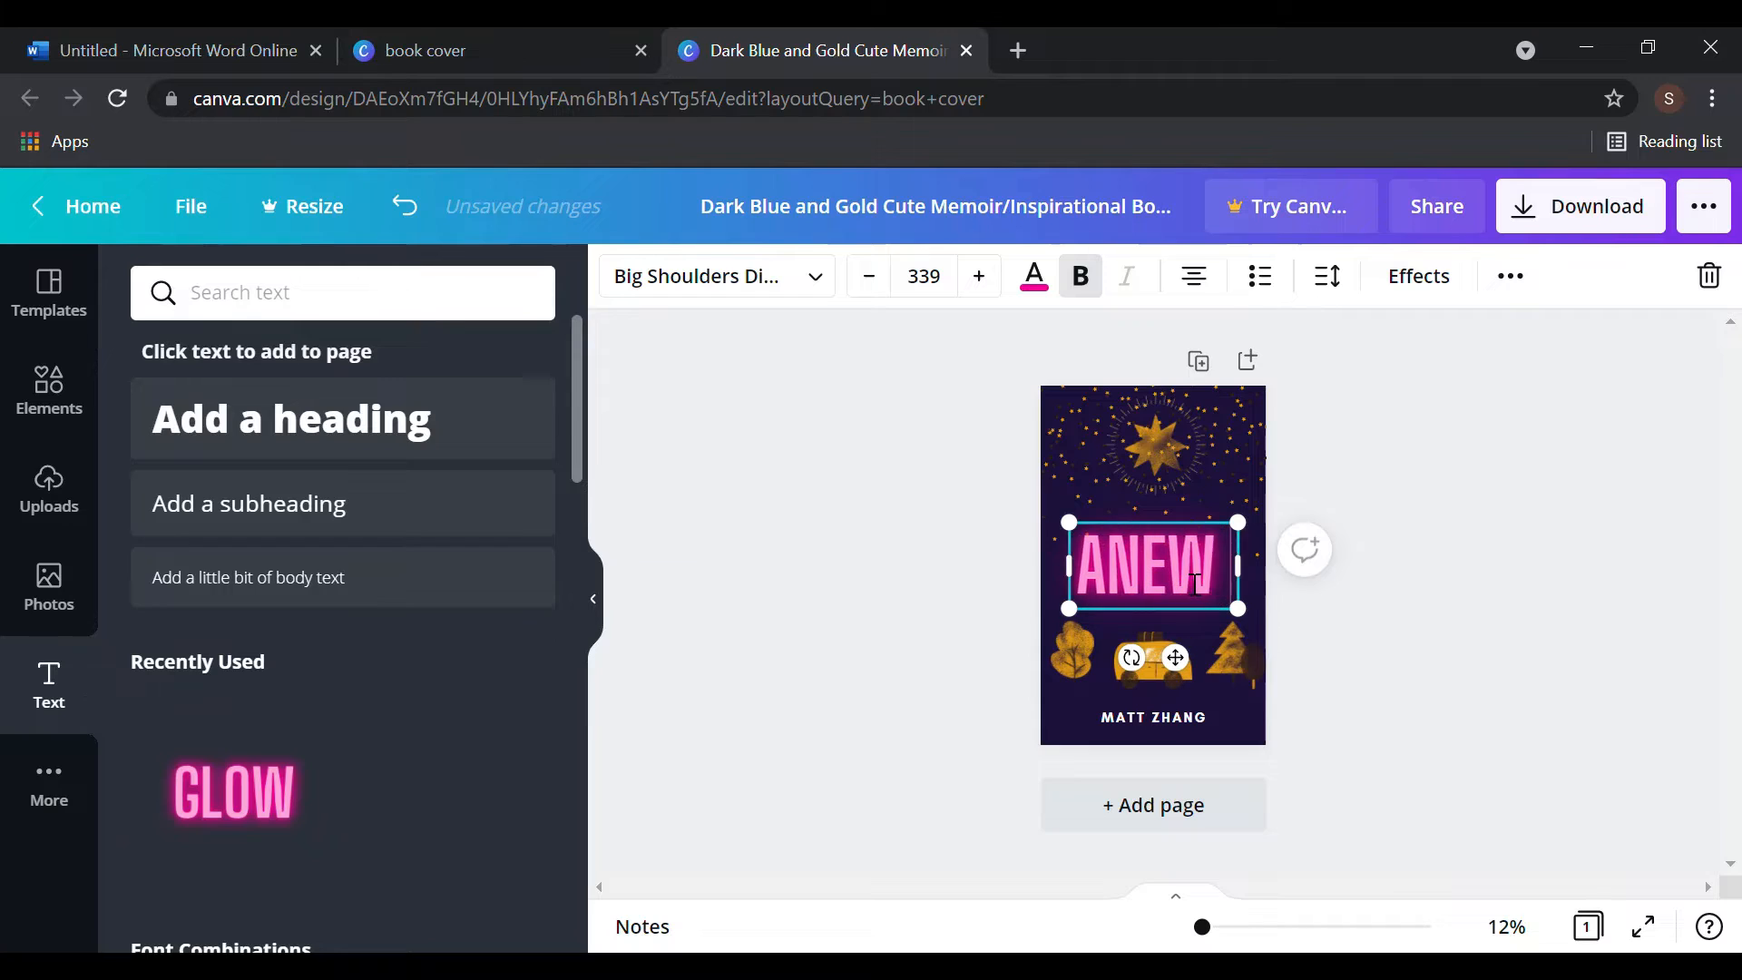
pyautogui.press('BackSpace')
pyautogui.press('BackSpace')
pyautogui.press('BackSpace')
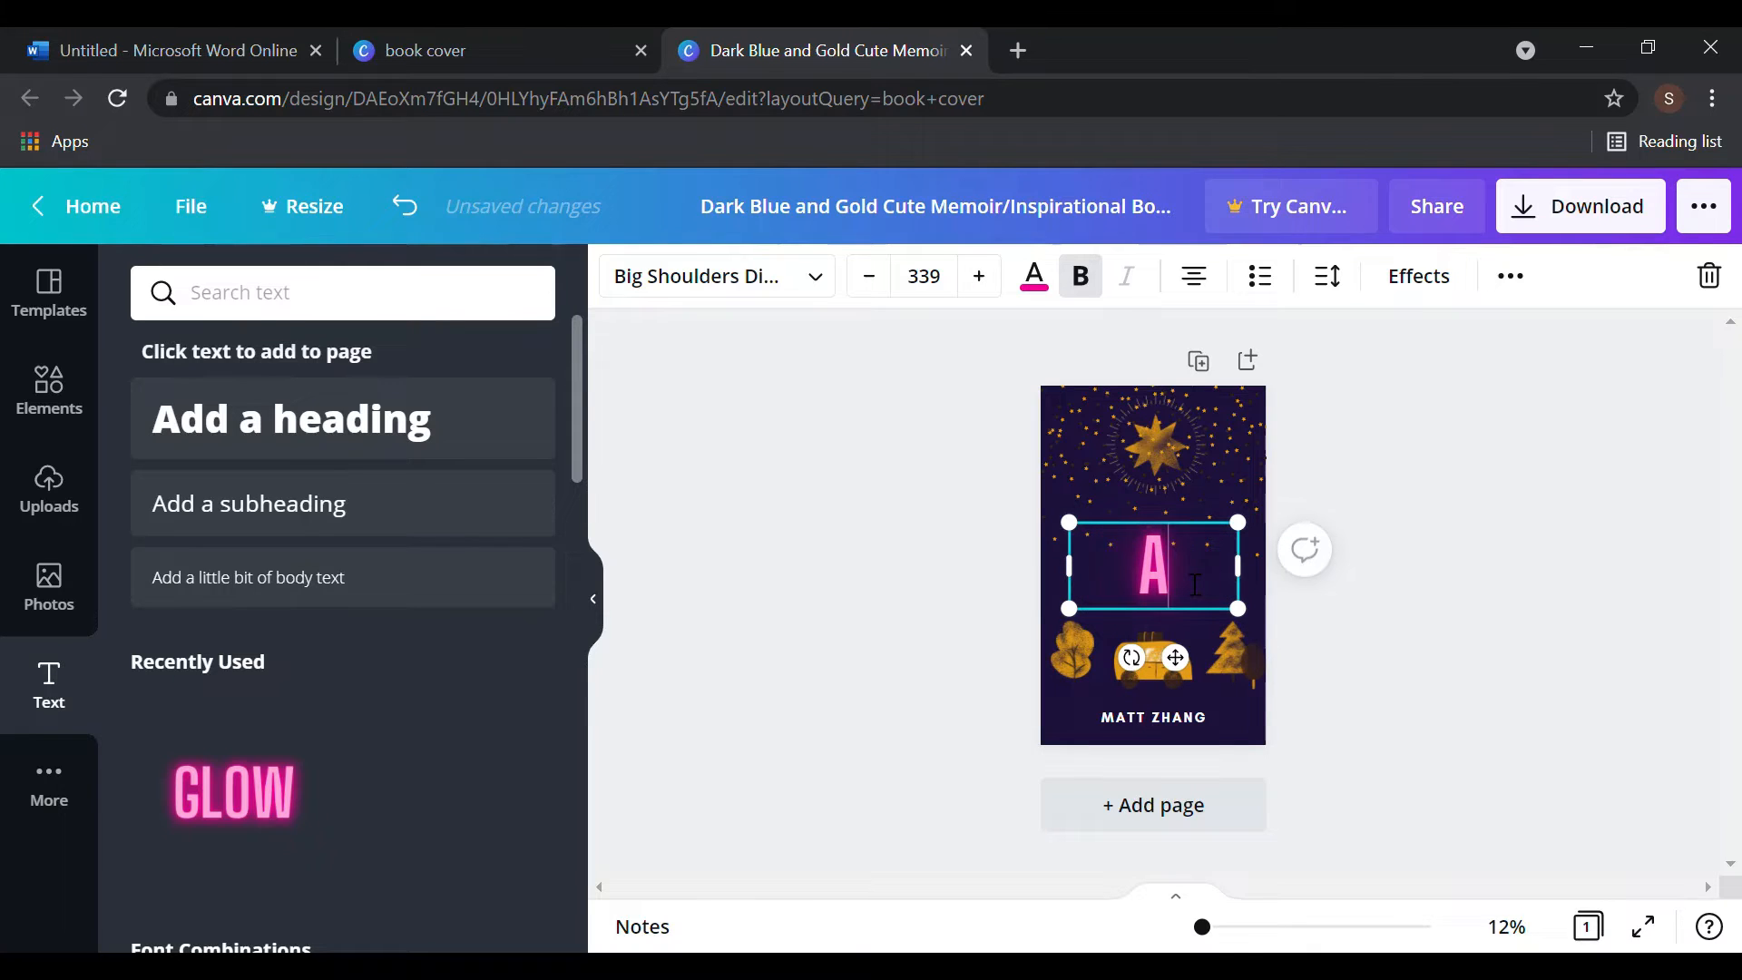
pyautogui.write('NEW')
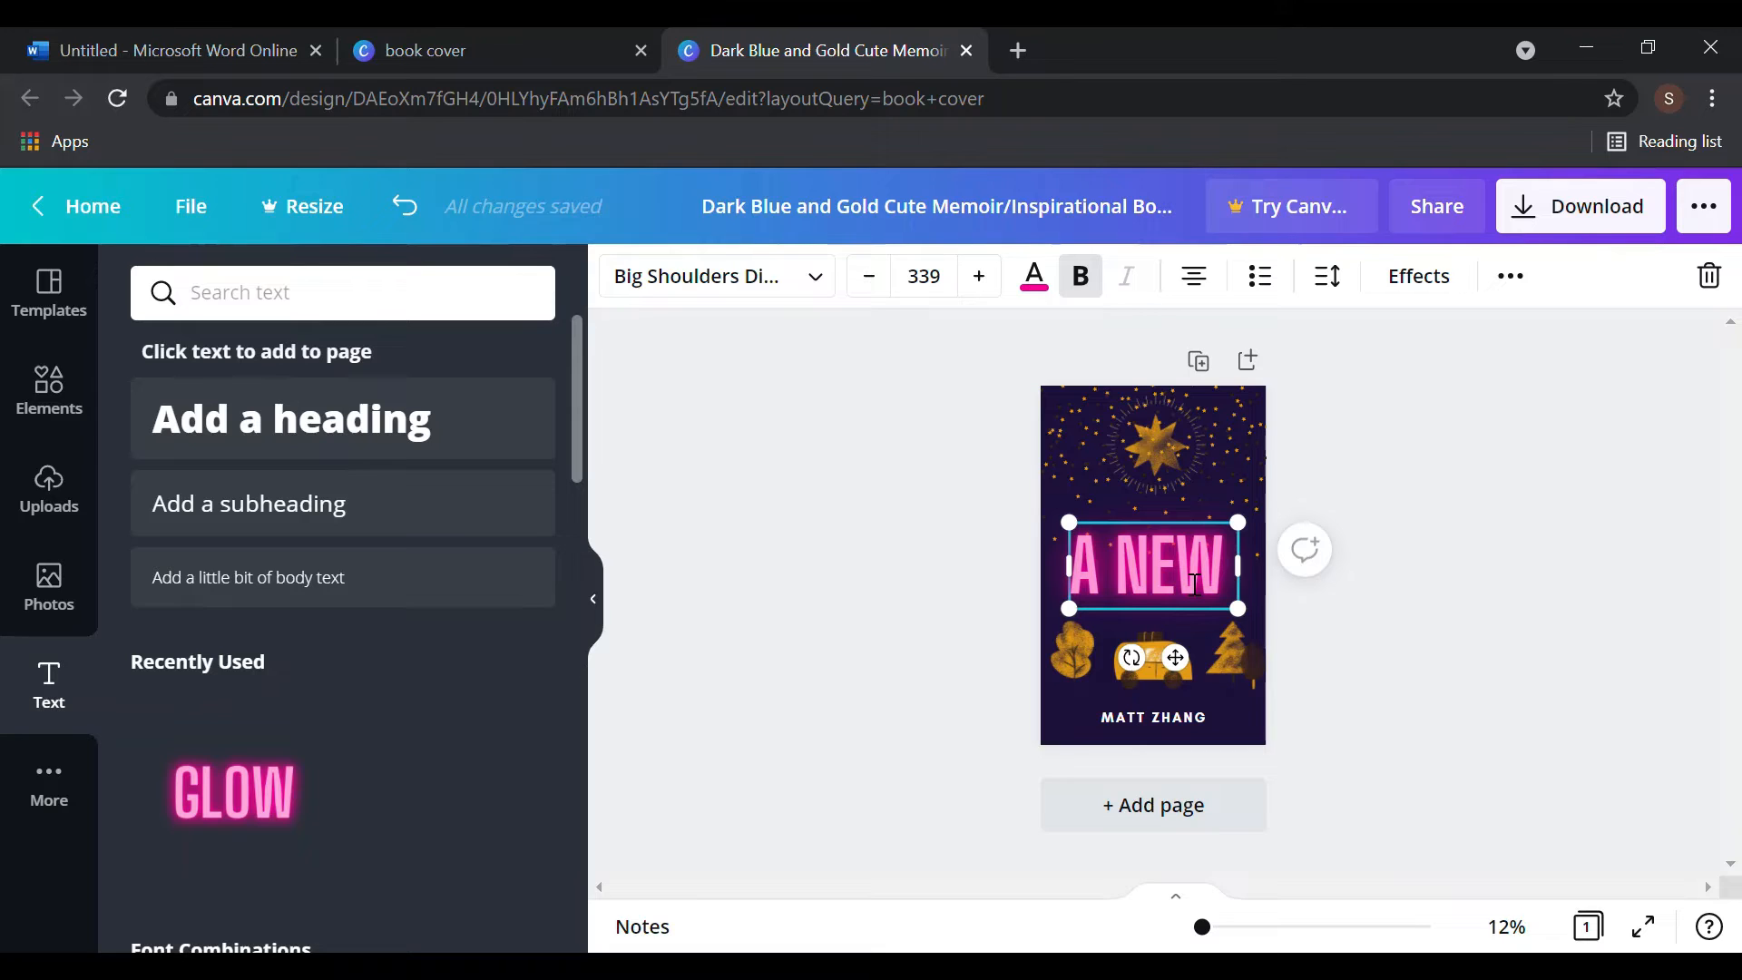
pyautogui.write(' A')
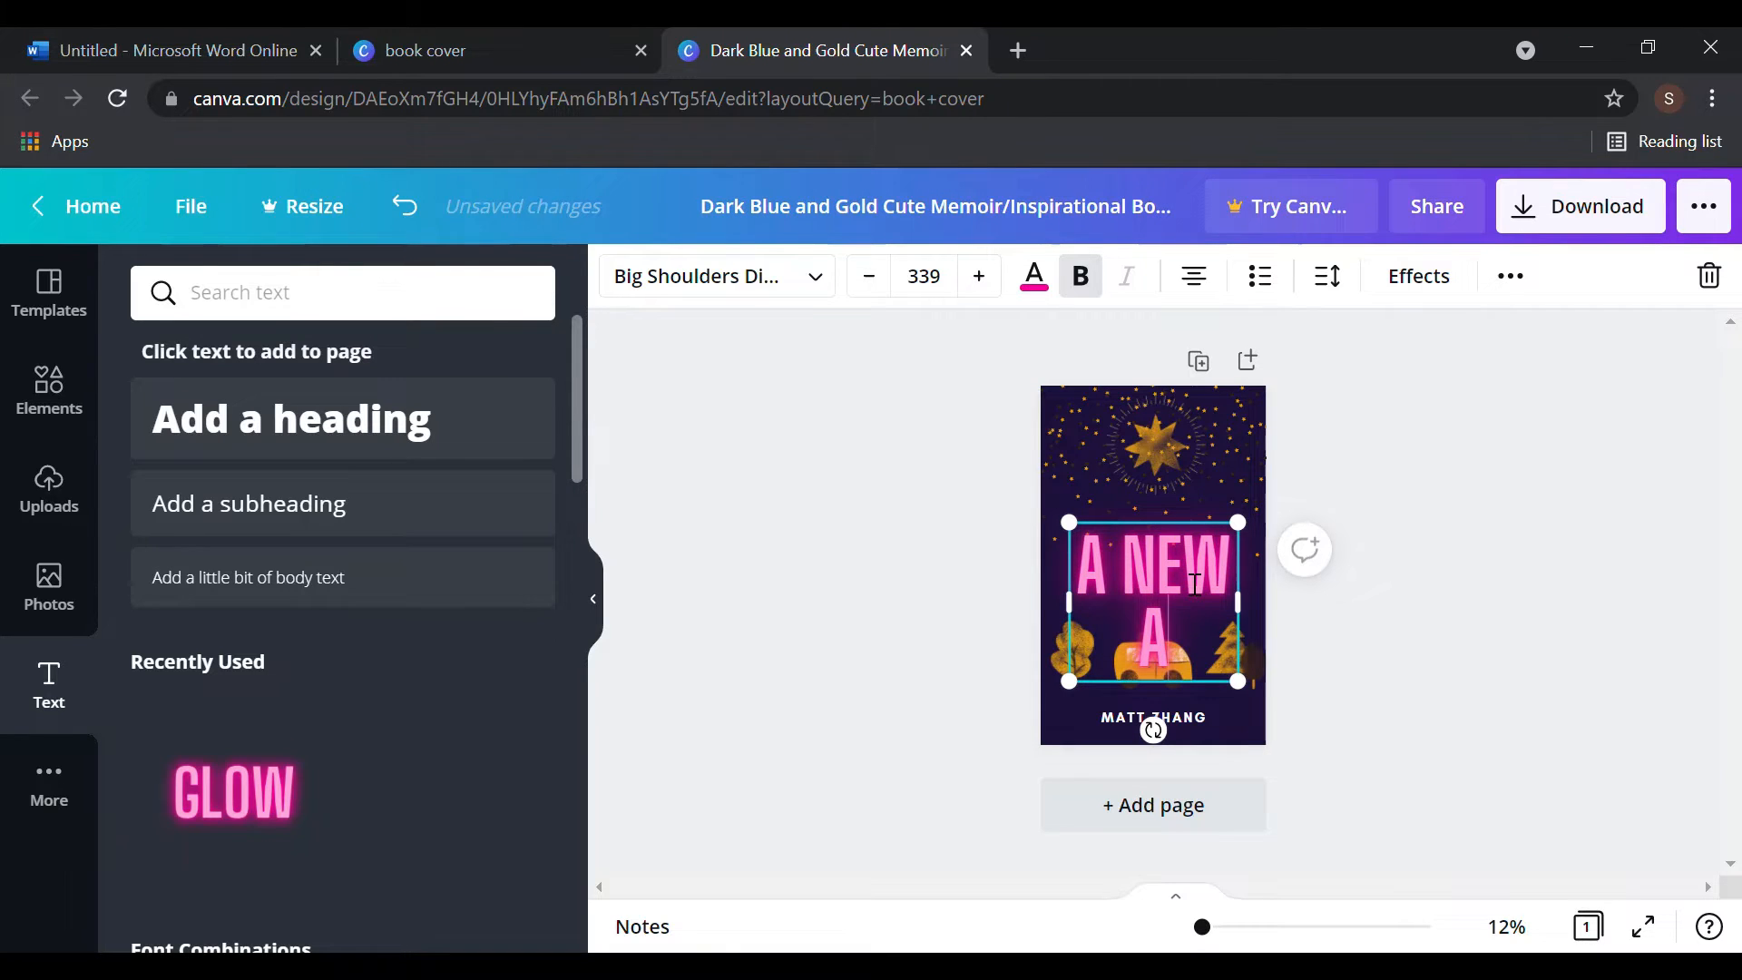
pyautogui.write('DVENTURE')
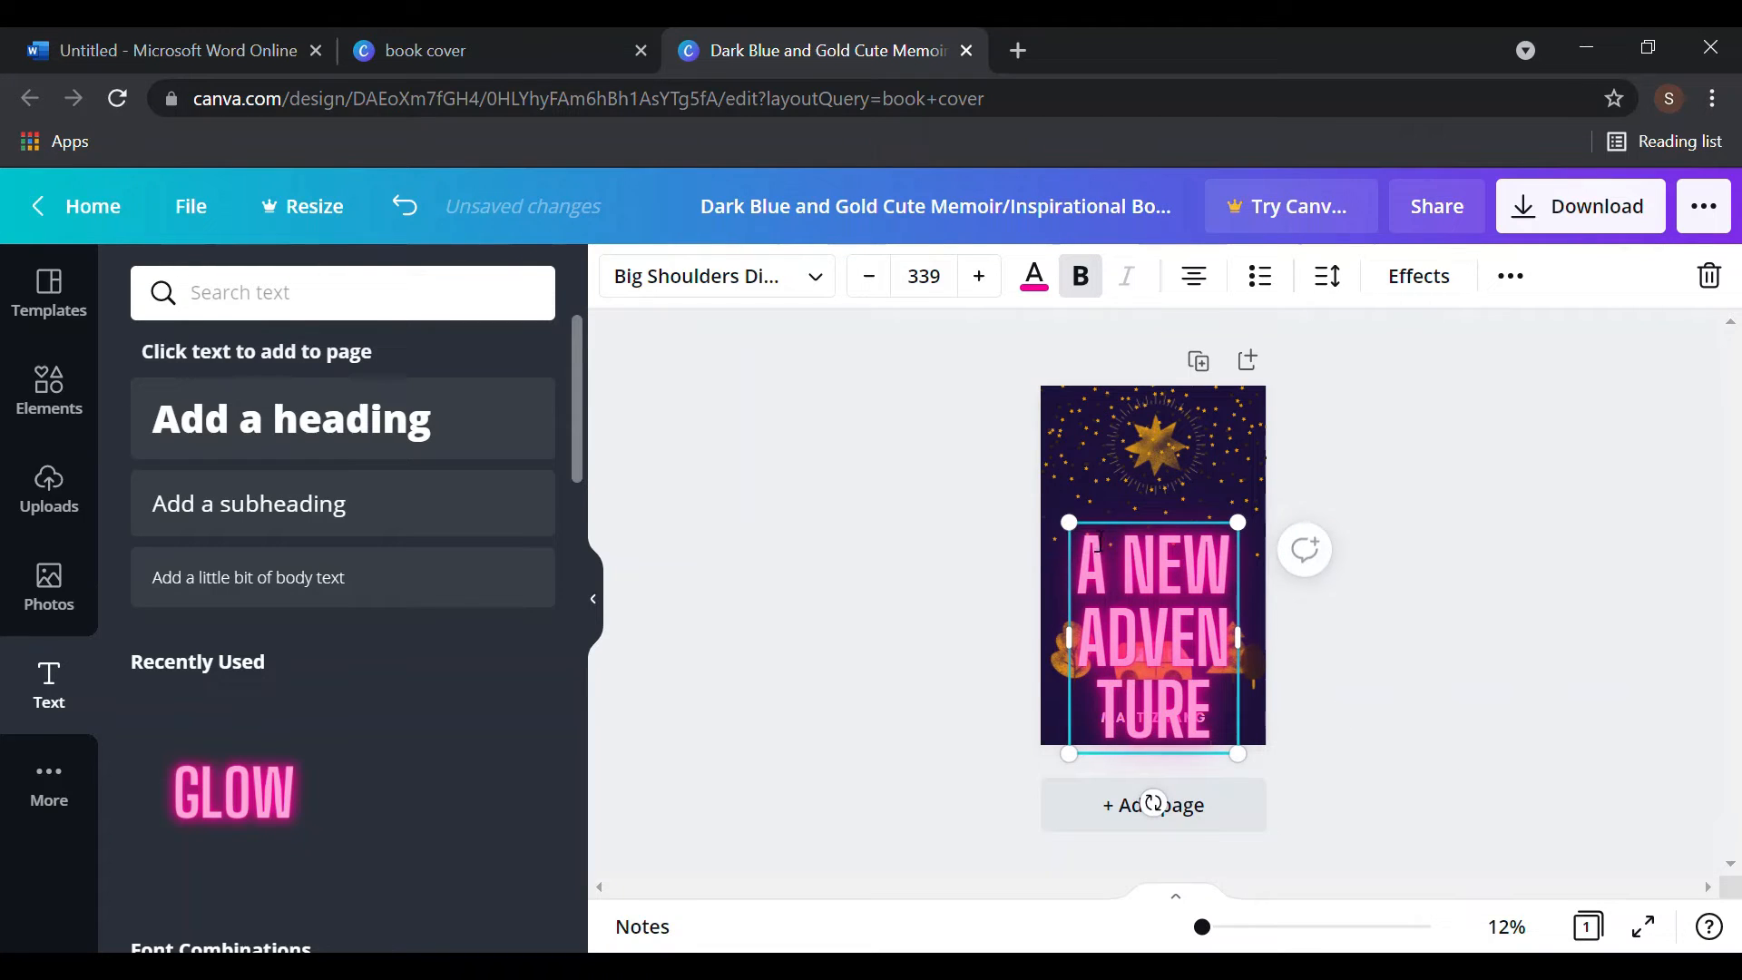
# - Resize and reposition the title box, then step its font size down repeatedly
pyautogui.moveTo(1069, 524); pyautogui.dragTo(1062, 559)
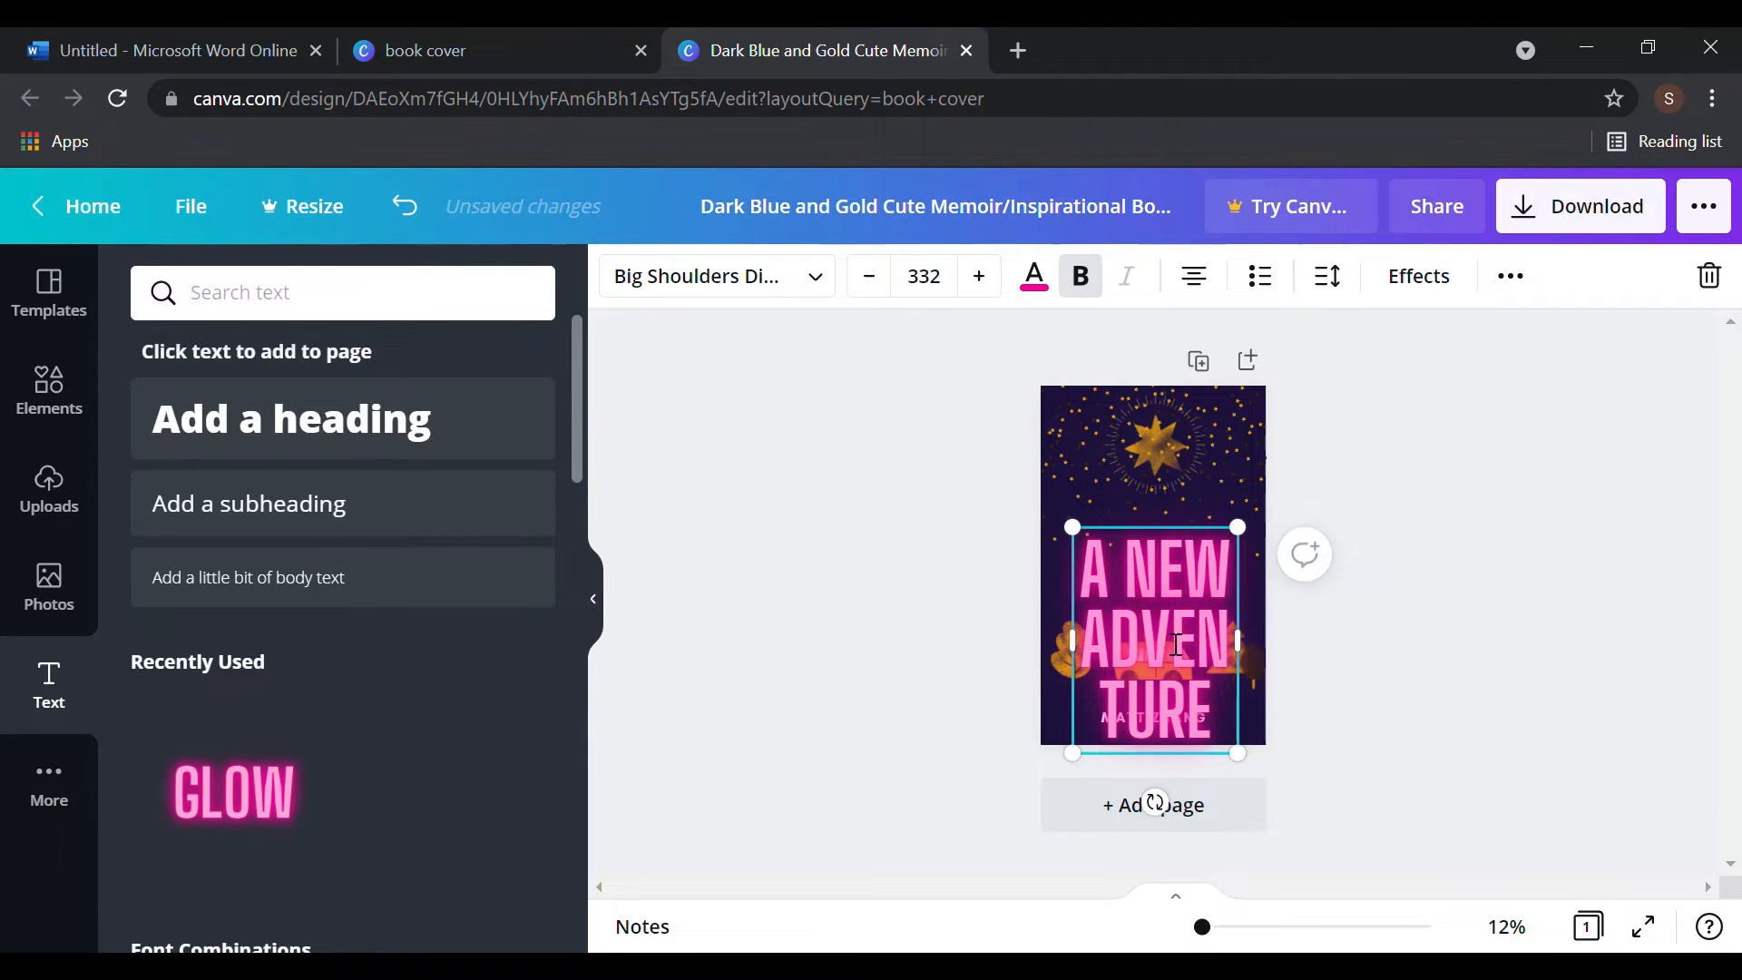
pyautogui.moveTo(1177, 537); pyautogui.dragTo(1184, 462)
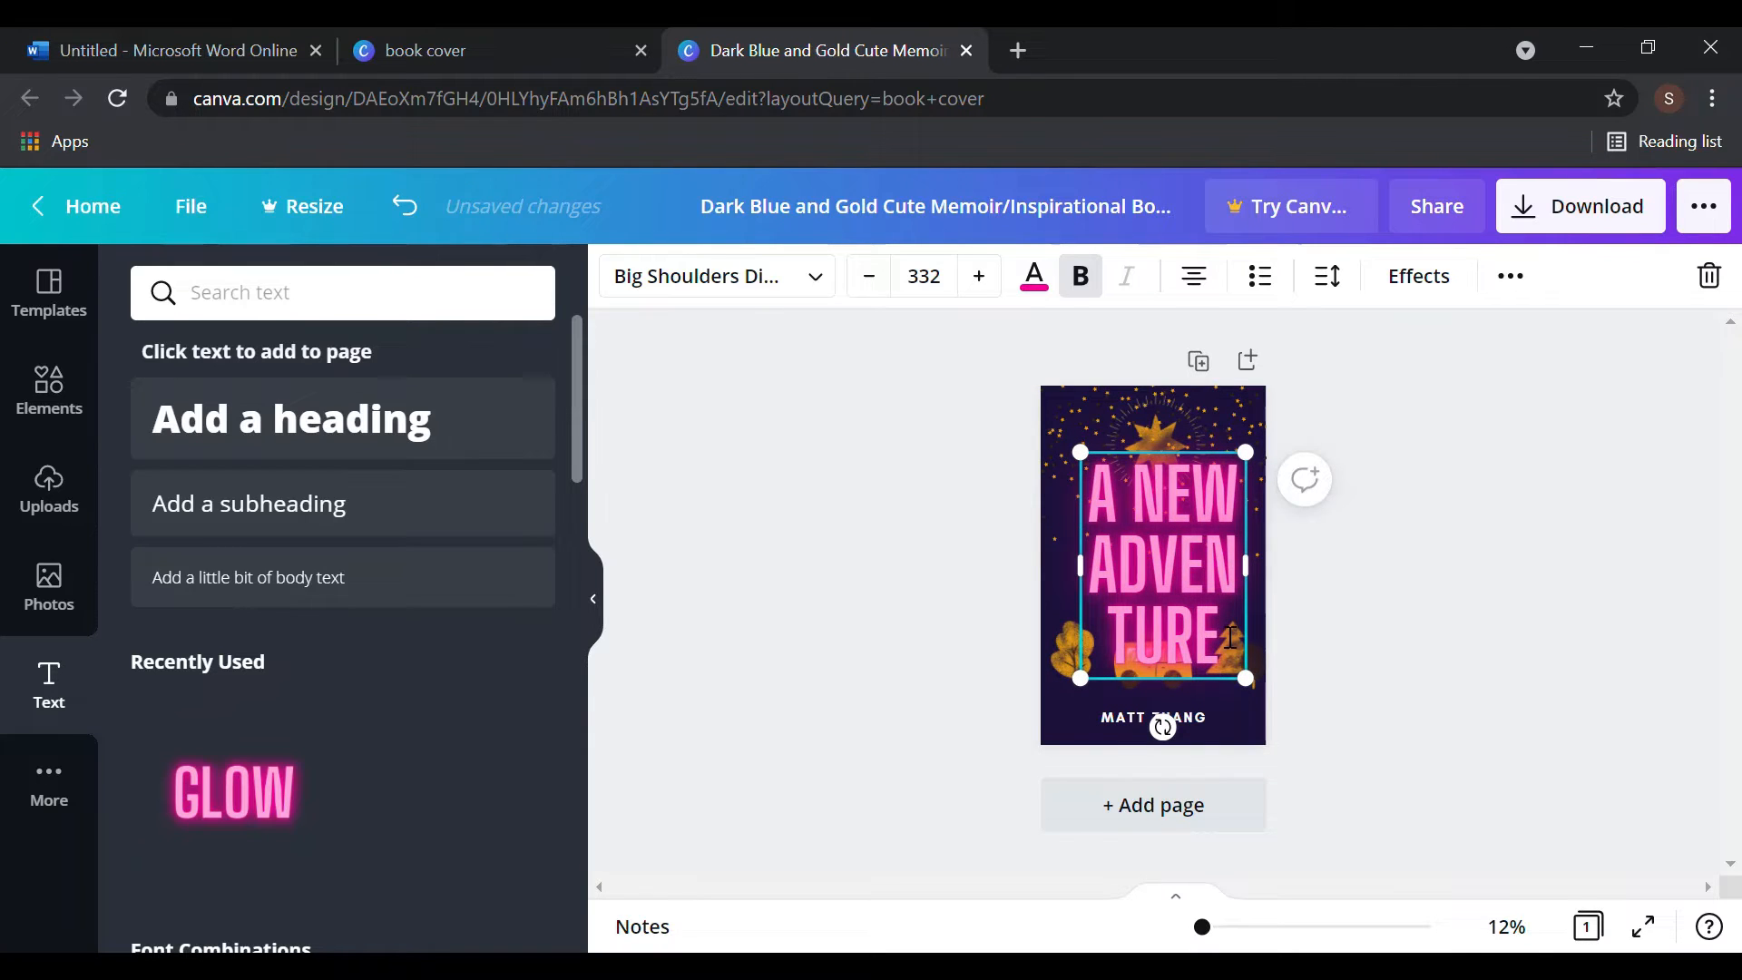
pyautogui.moveTo(1224, 646); pyautogui.dragTo(1077, 474)
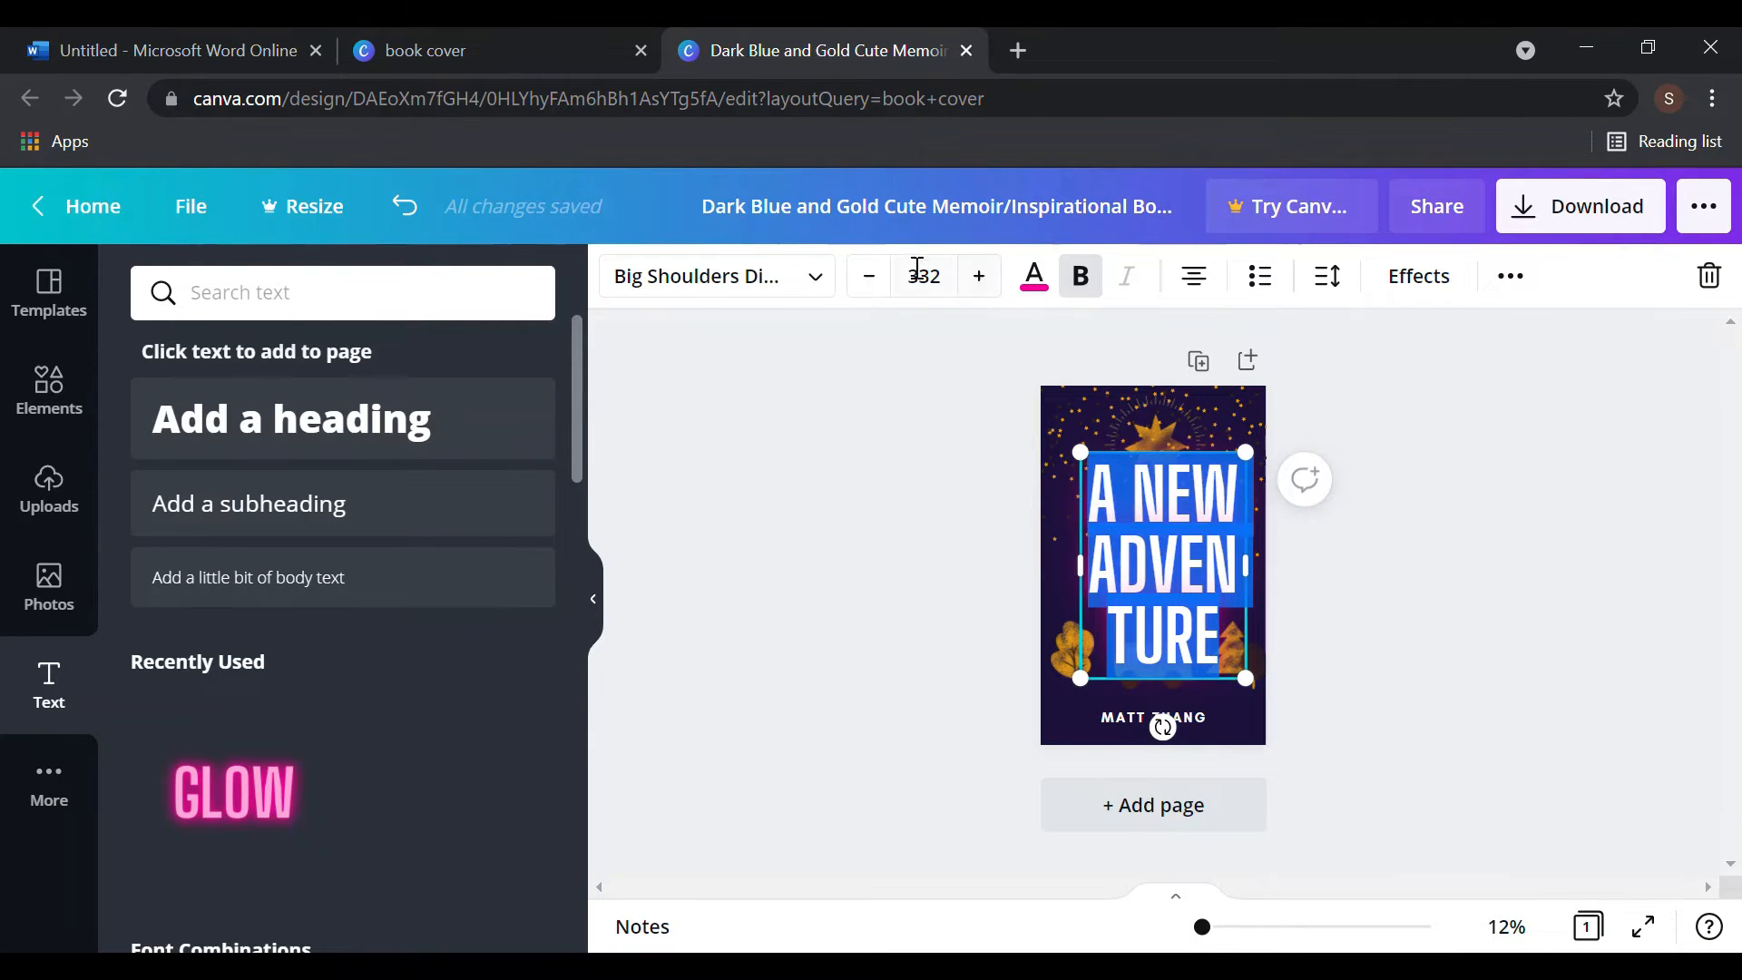
pyautogui.click(872, 287)
pyautogui.click(873, 286)
pyautogui.click(874, 288)
pyautogui.click(874, 289)
pyautogui.click(876, 291)
pyautogui.click(877, 294)
pyautogui.click(876, 294)
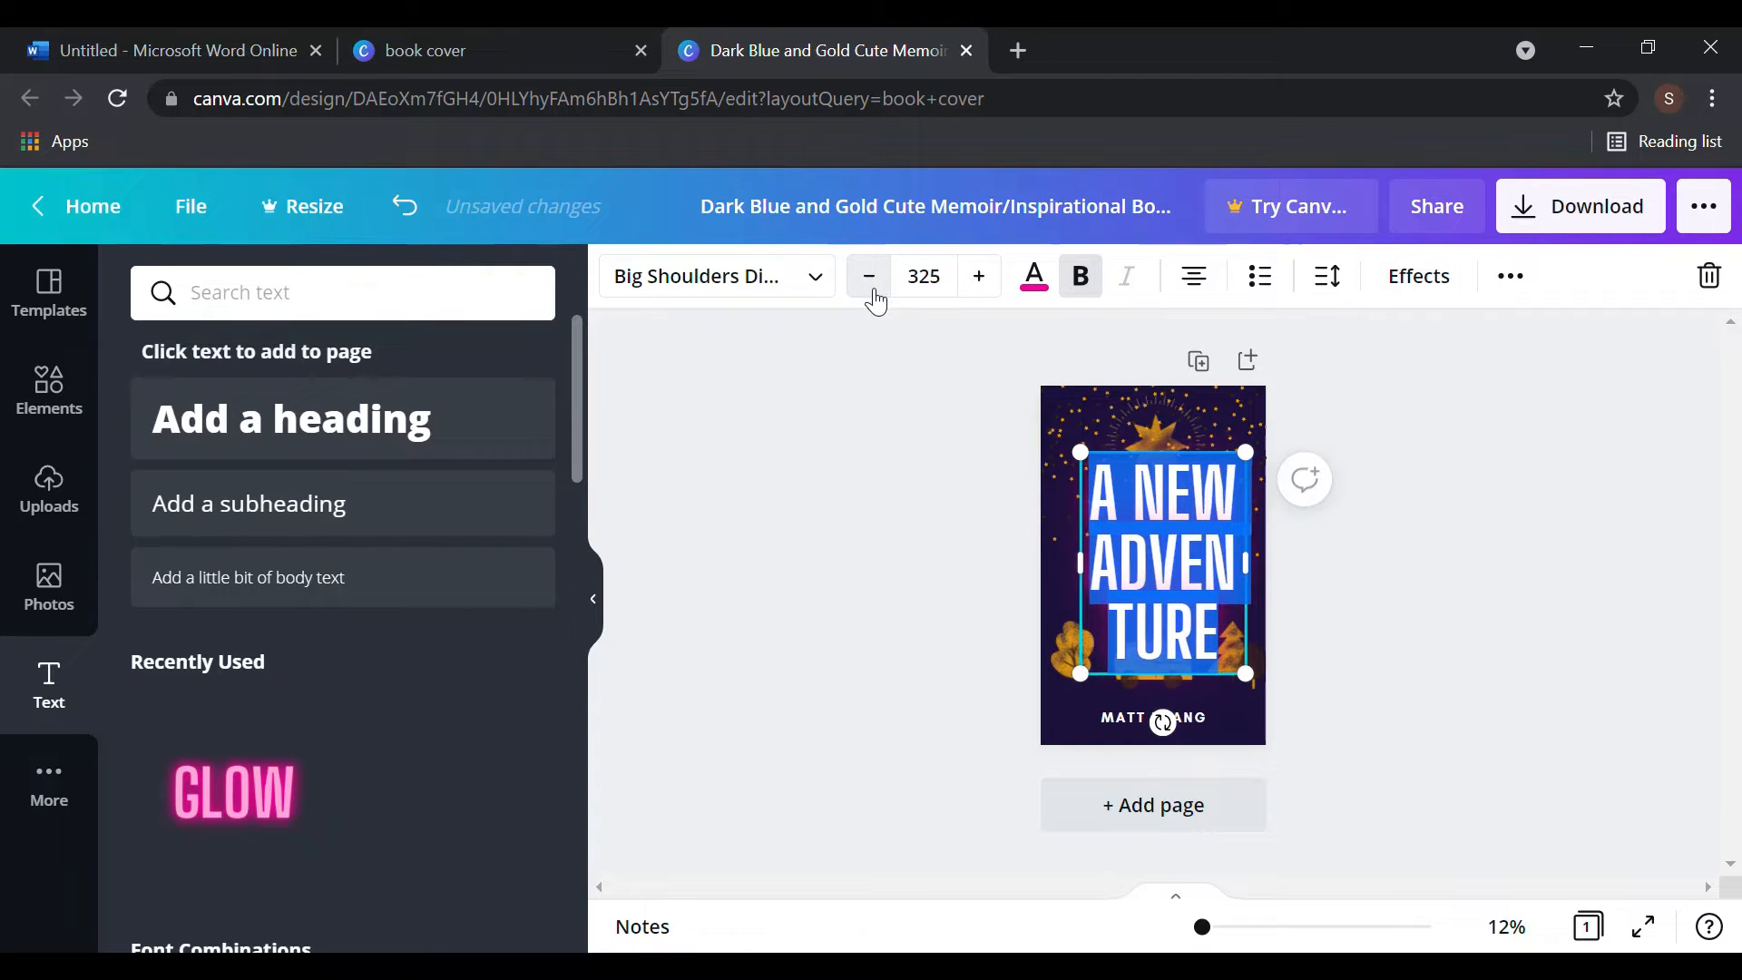
pyautogui.click(875, 298)
pyautogui.click(875, 297)
pyautogui.click(876, 298)
pyautogui.click(875, 301)
pyautogui.click(874, 301)
pyautogui.click(874, 305)
pyautogui.click(872, 304)
pyautogui.click(871, 301)
pyautogui.click(871, 299)
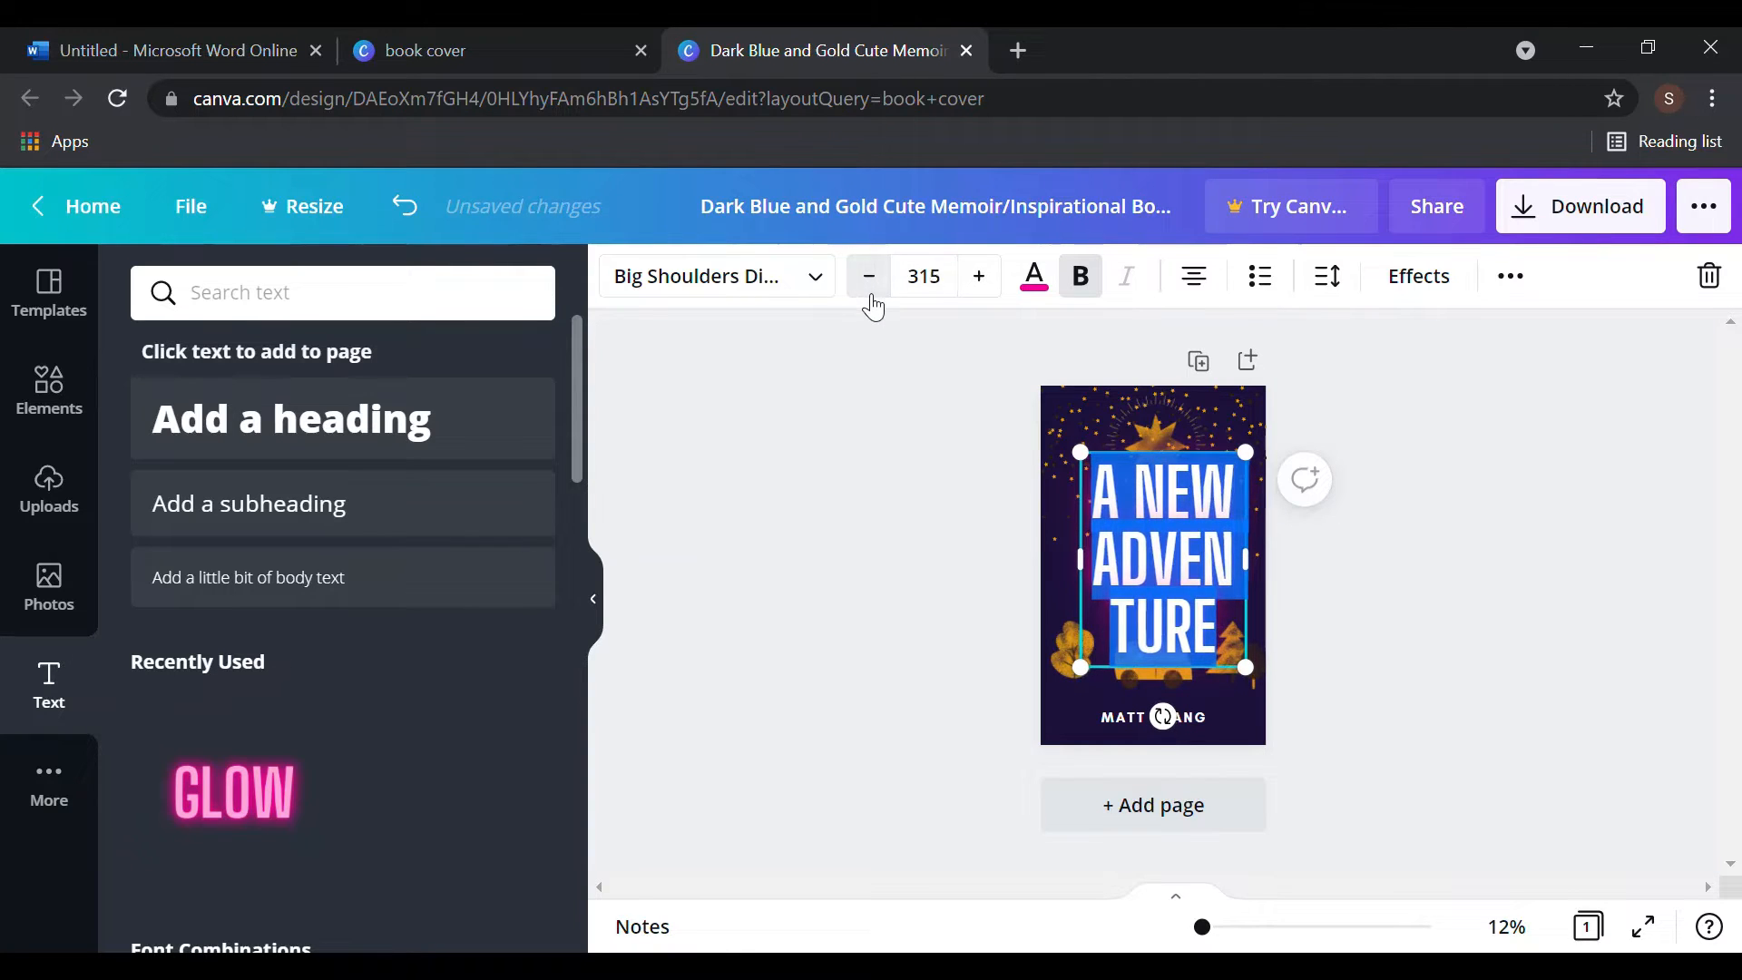
pyautogui.click(871, 299)
pyautogui.click(871, 299)
# - Set the title size to 88 from the list, enlarge it, and move it above the van
pyautogui.click(921, 279)
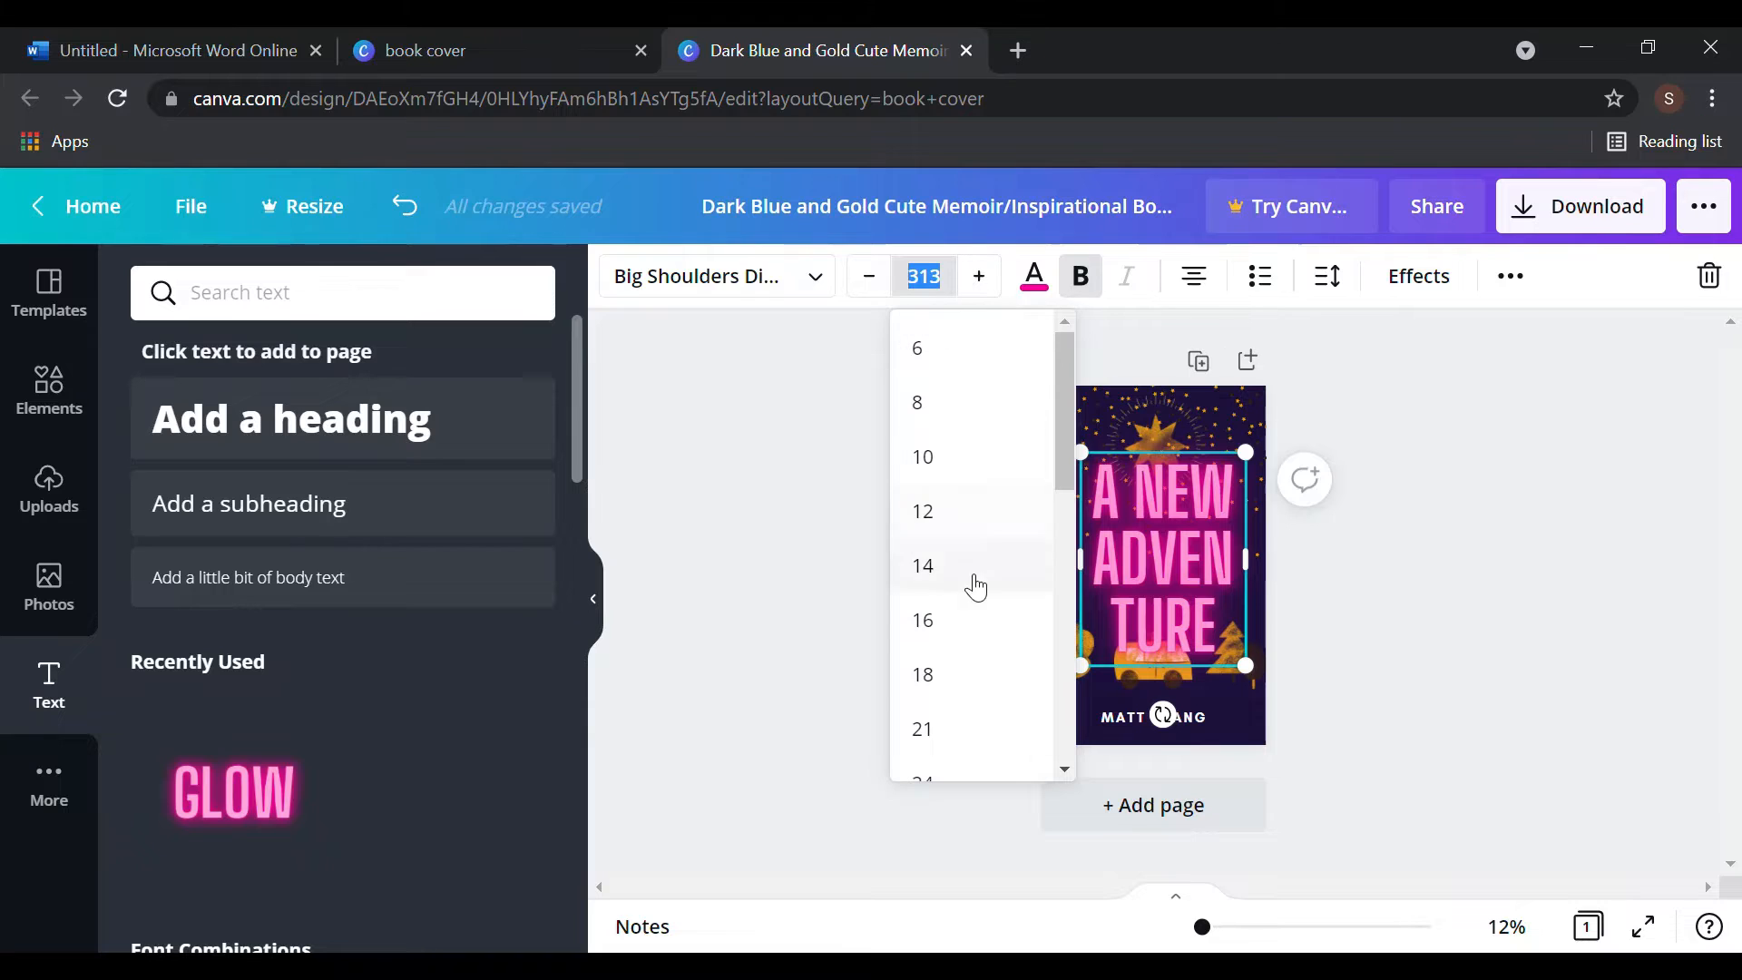
pyautogui.click(939, 726)
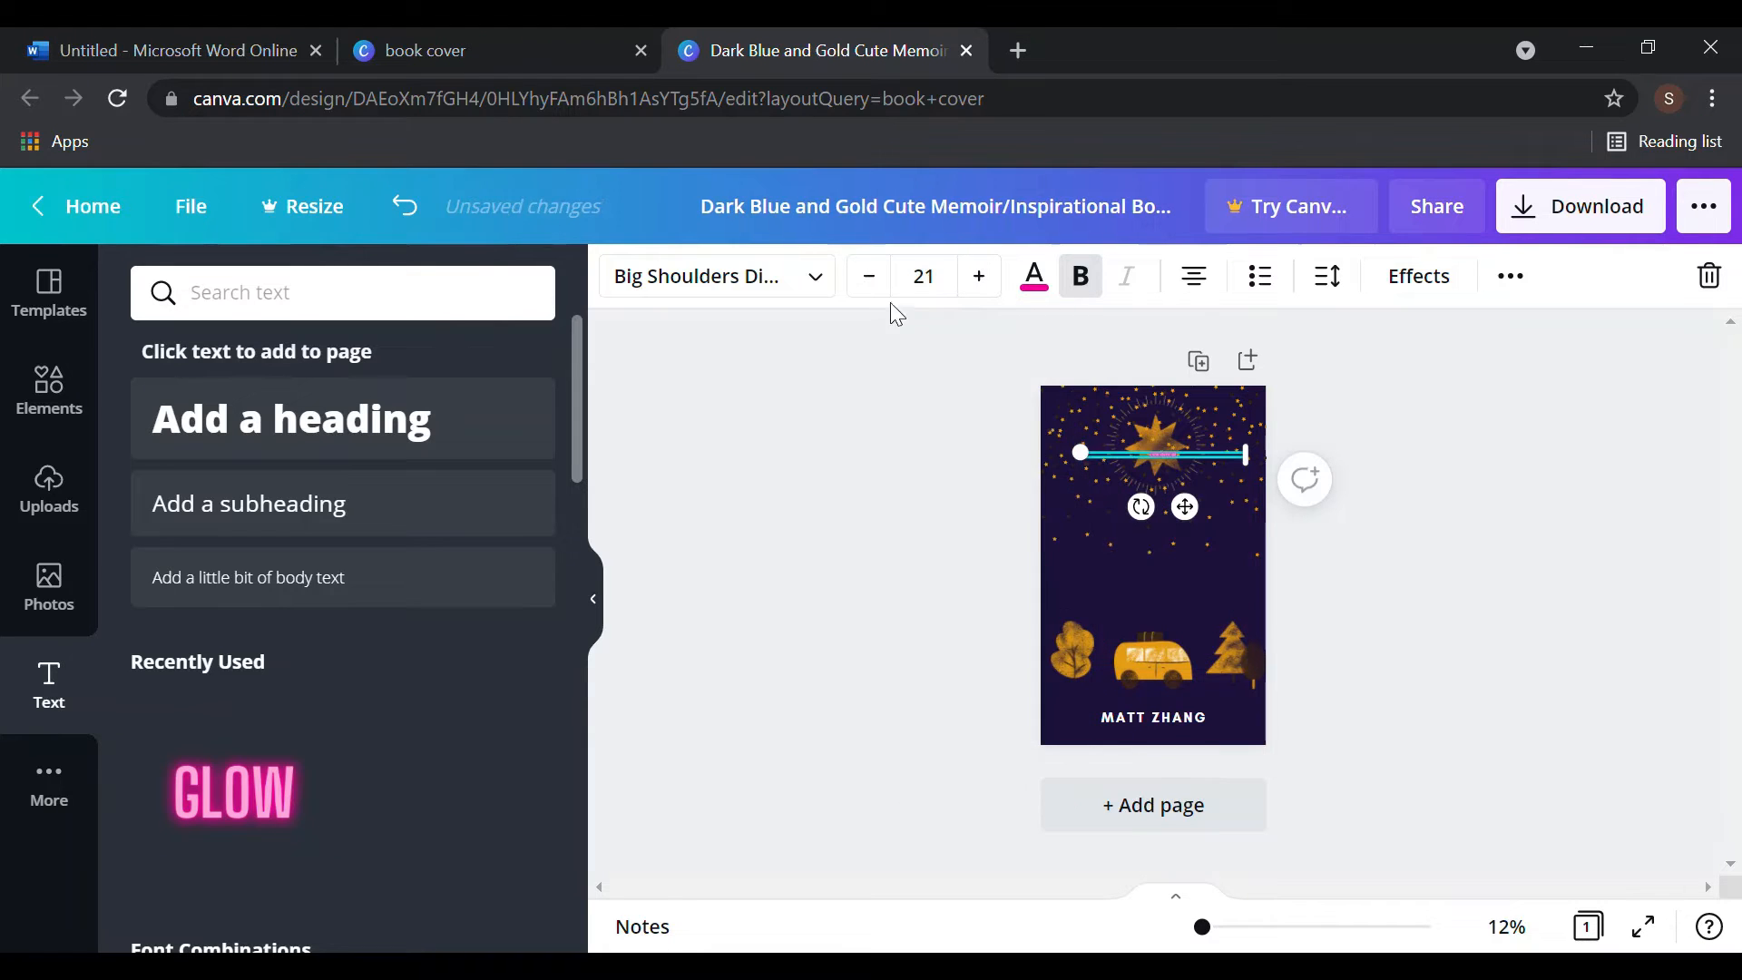
pyautogui.click(924, 278)
pyautogui.scroll(-6, 1023, 676)
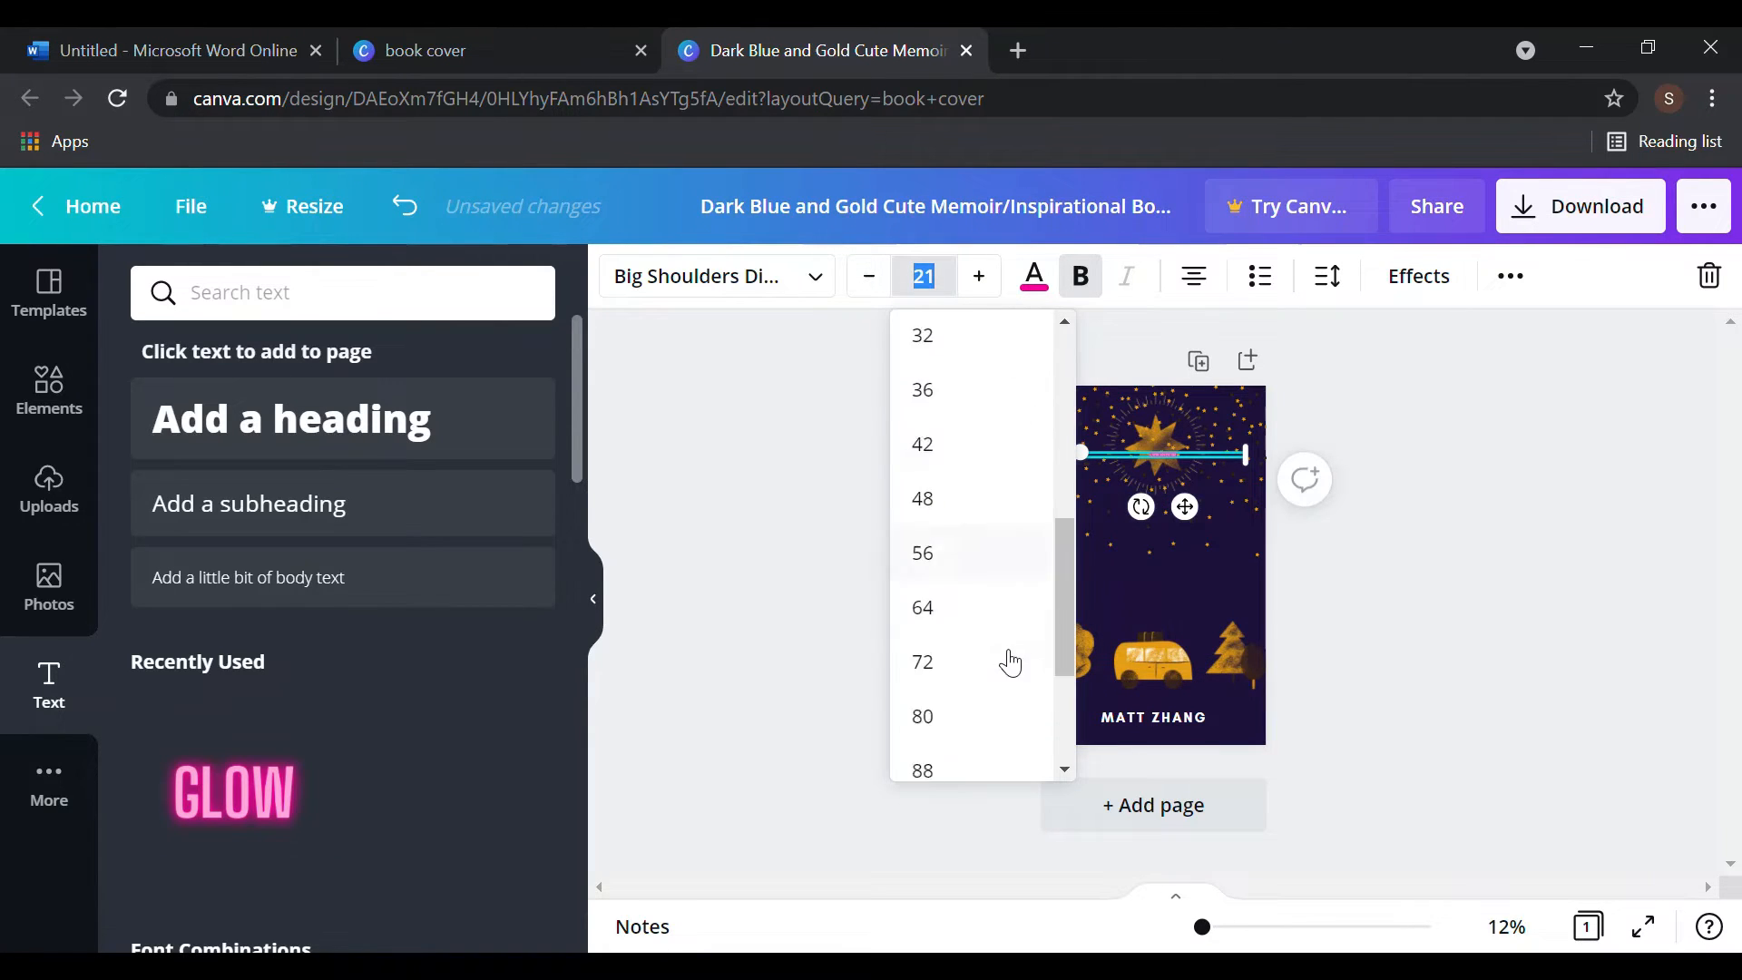
pyautogui.click(970, 525)
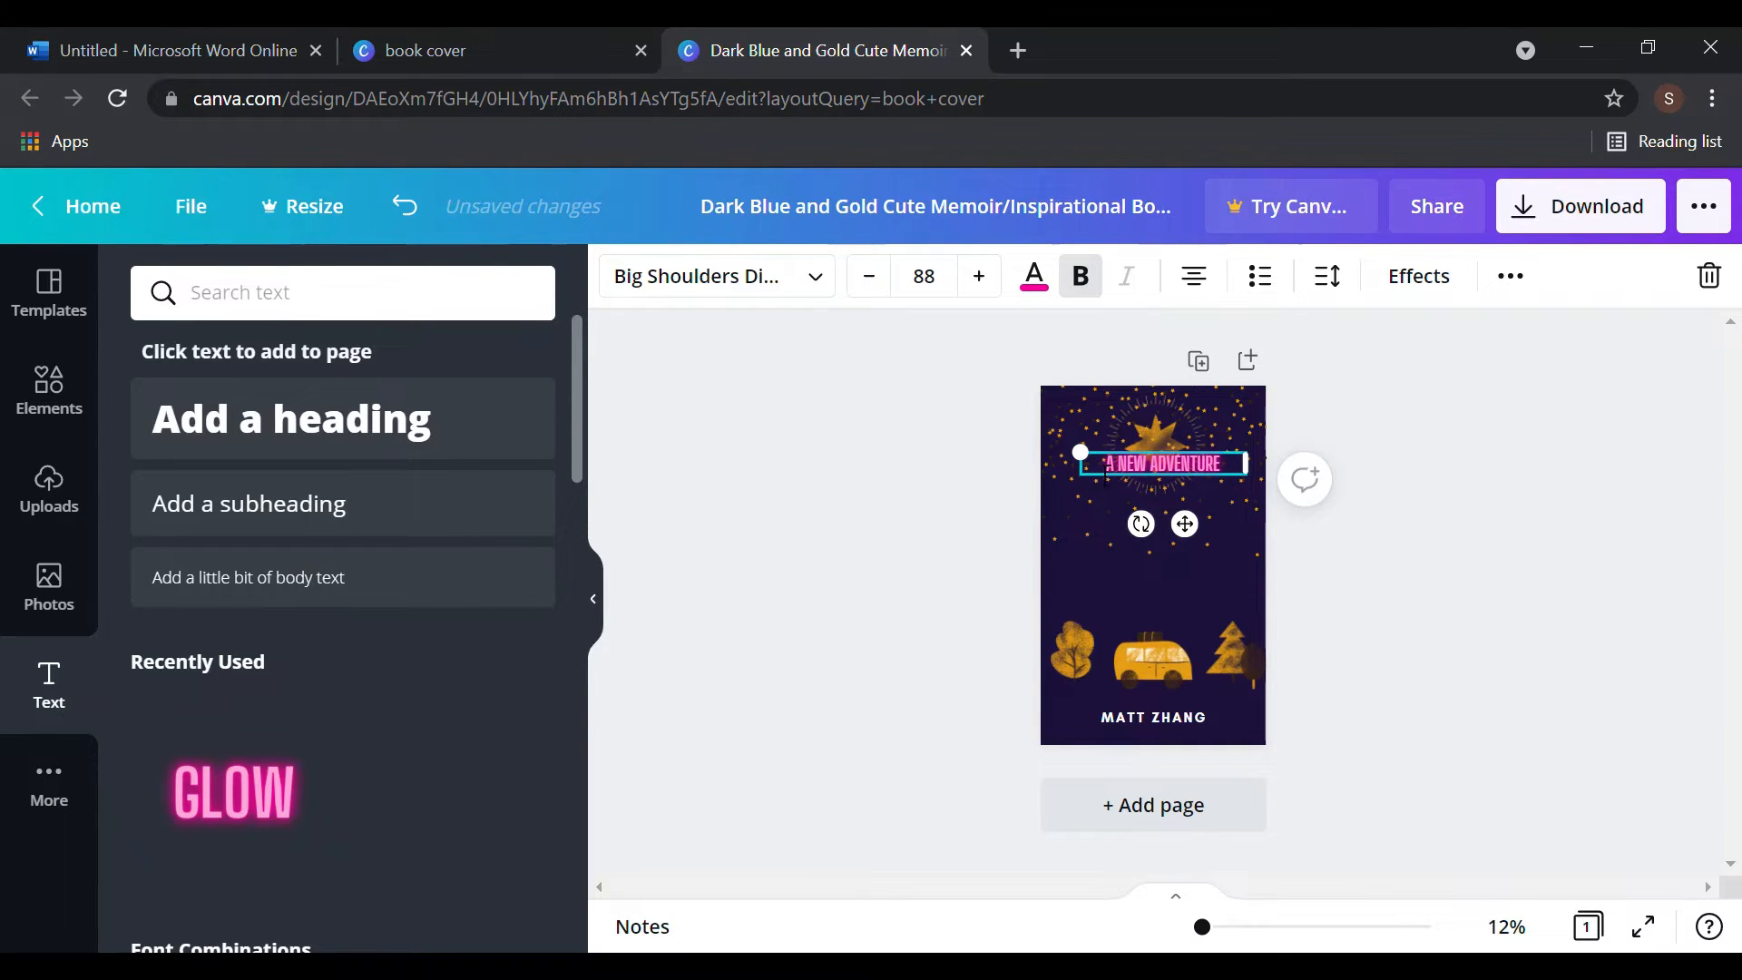
pyautogui.moveTo(1096, 462); pyautogui.dragTo(1067, 384)
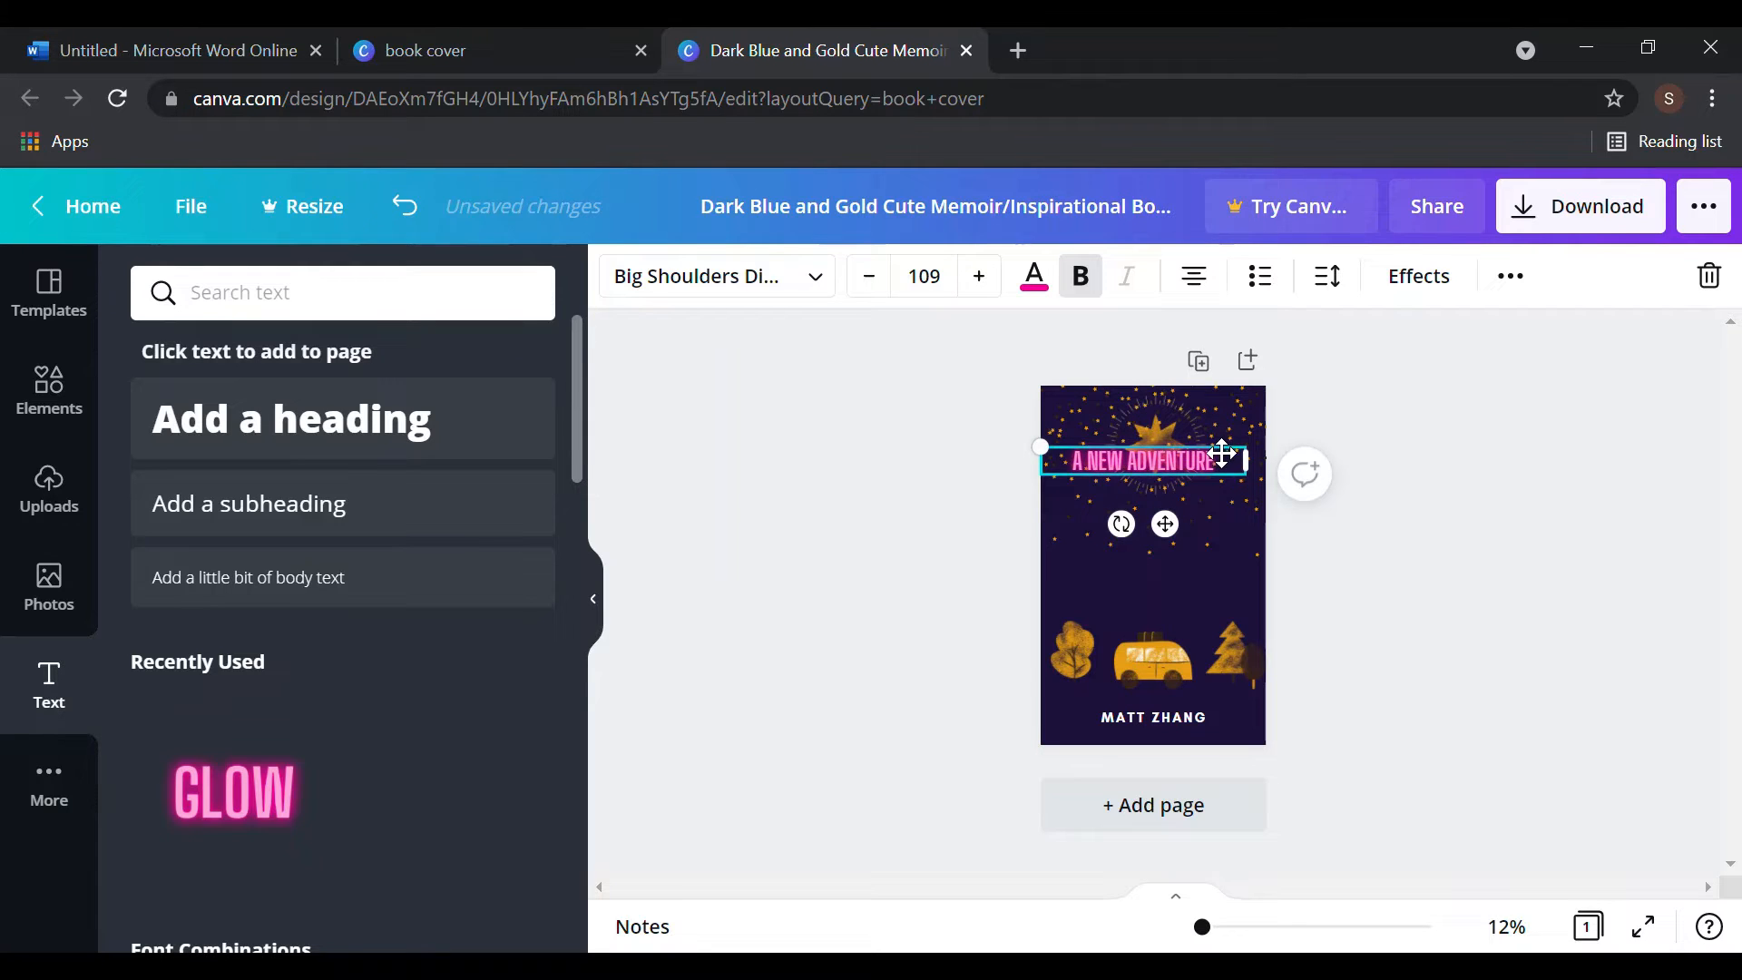
pyautogui.moveTo(1221, 455); pyautogui.dragTo(1230, 551)
# - Replace the old author name at the bottom with the new author's name
pyautogui.click(1429, 608)
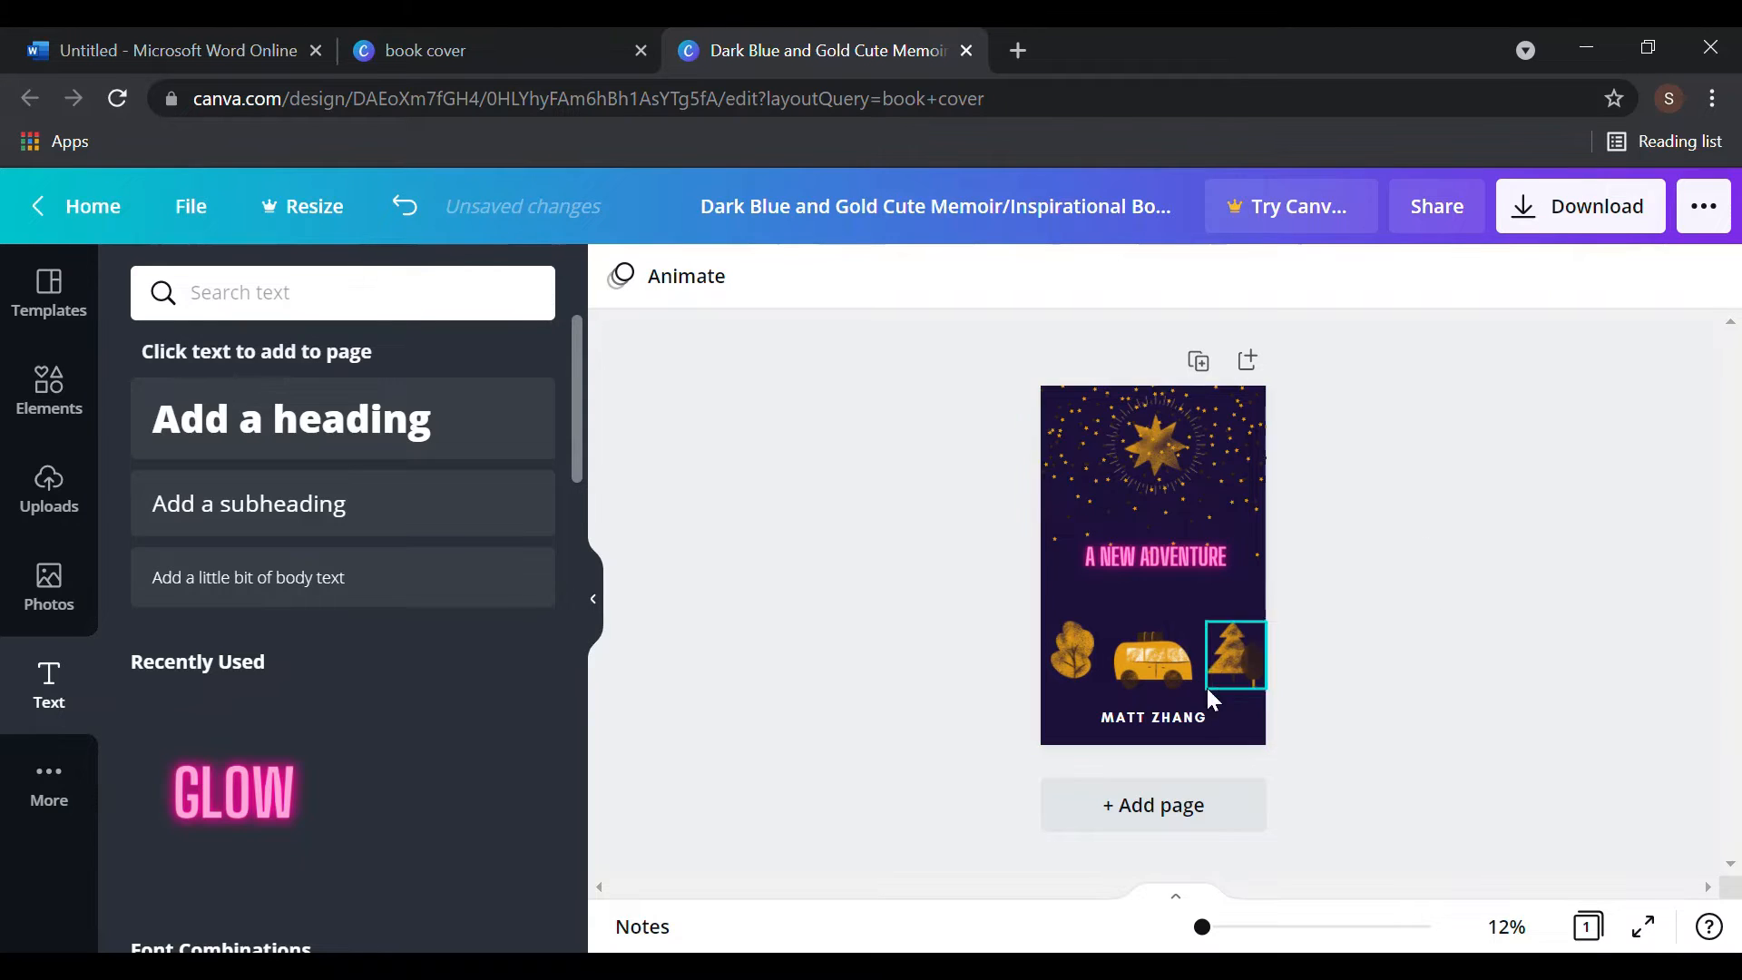
pyautogui.click(1190, 720)
pyautogui.doubleClick(1207, 716)
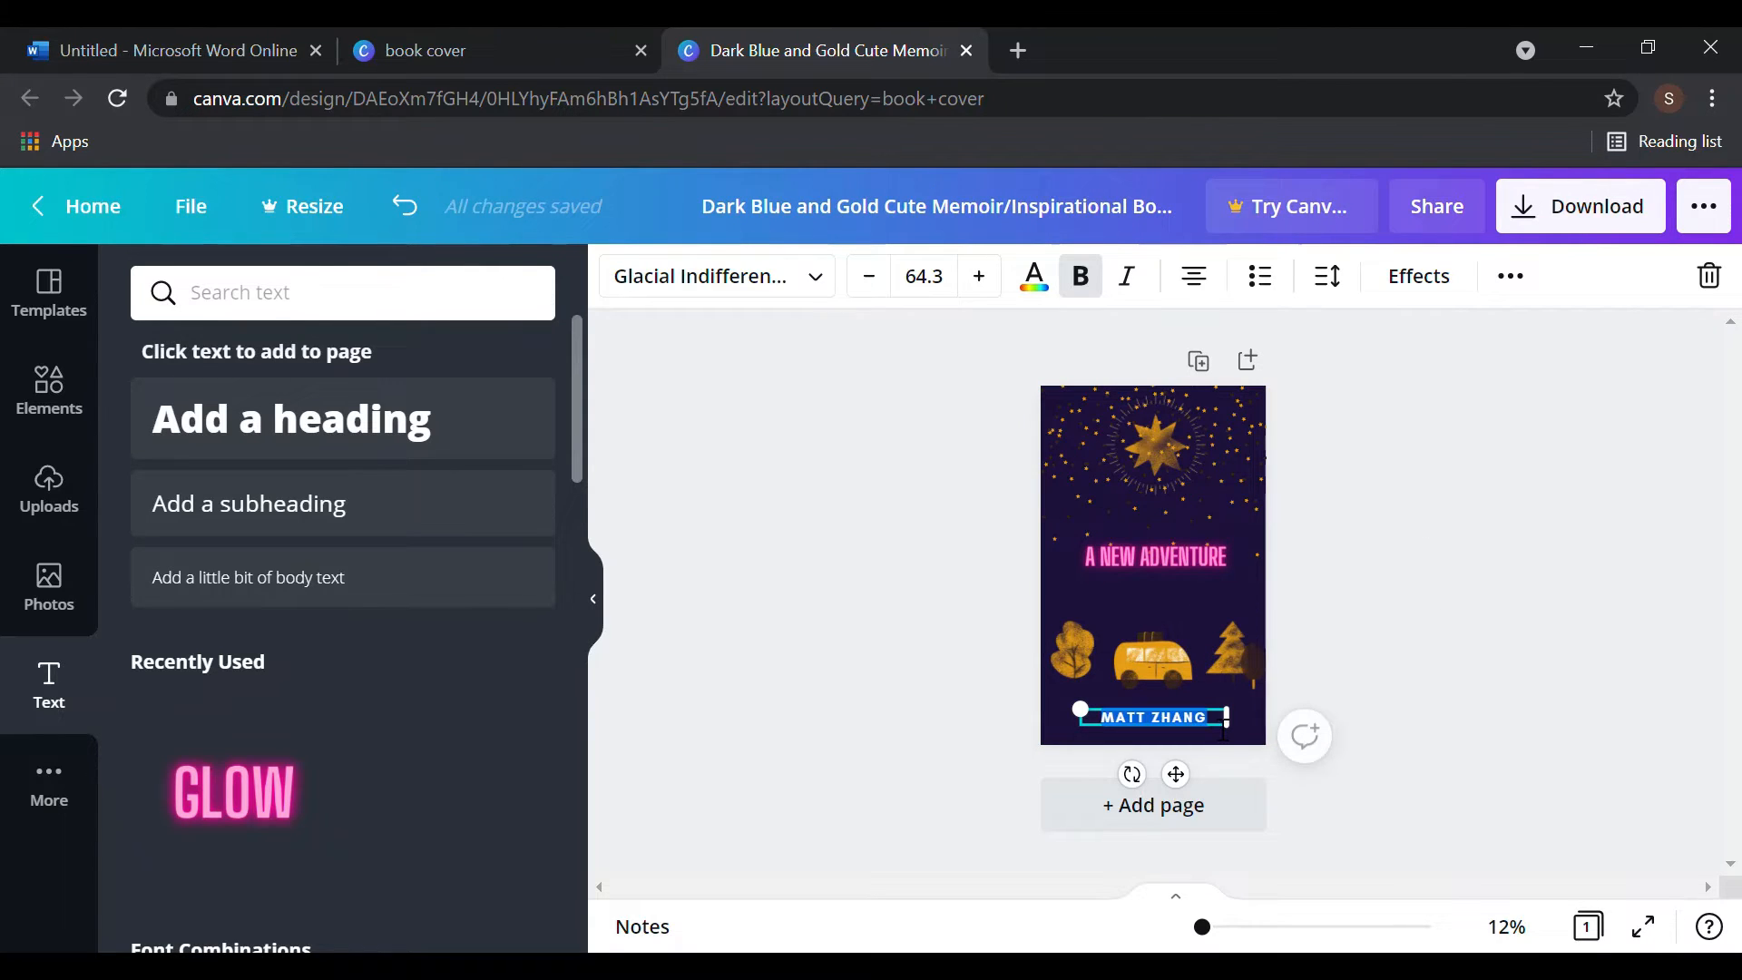
pyautogui.press('BackSpace')
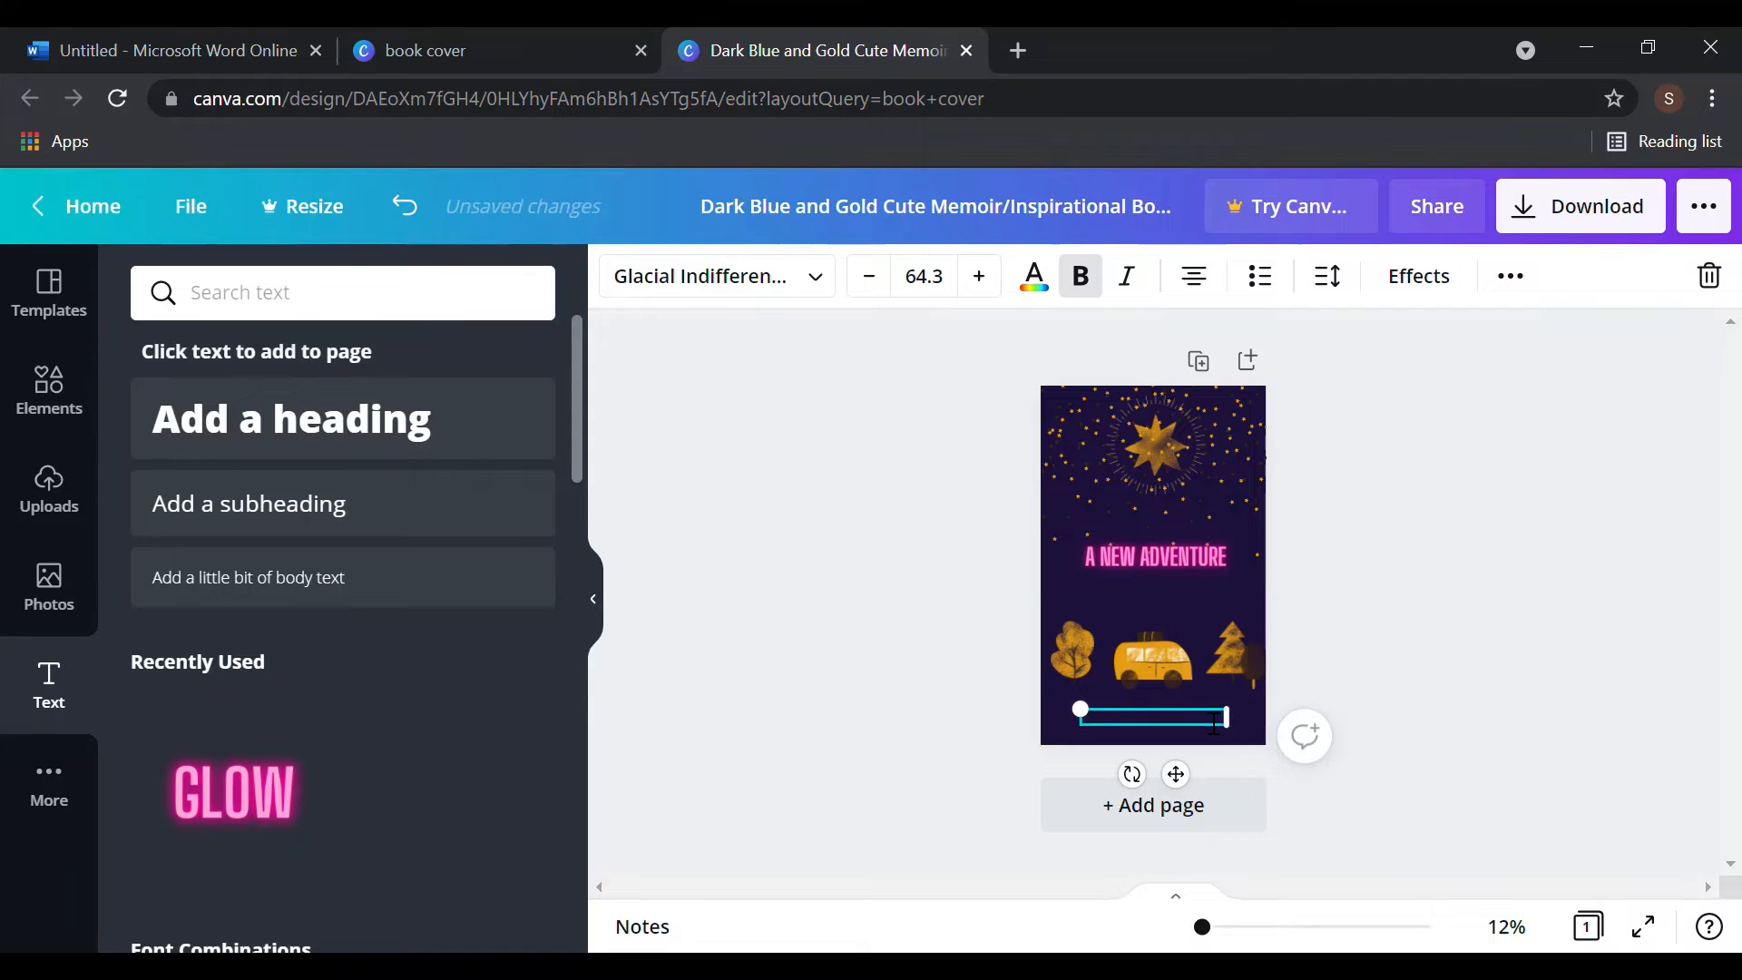
pyautogui.click(1539, 776)
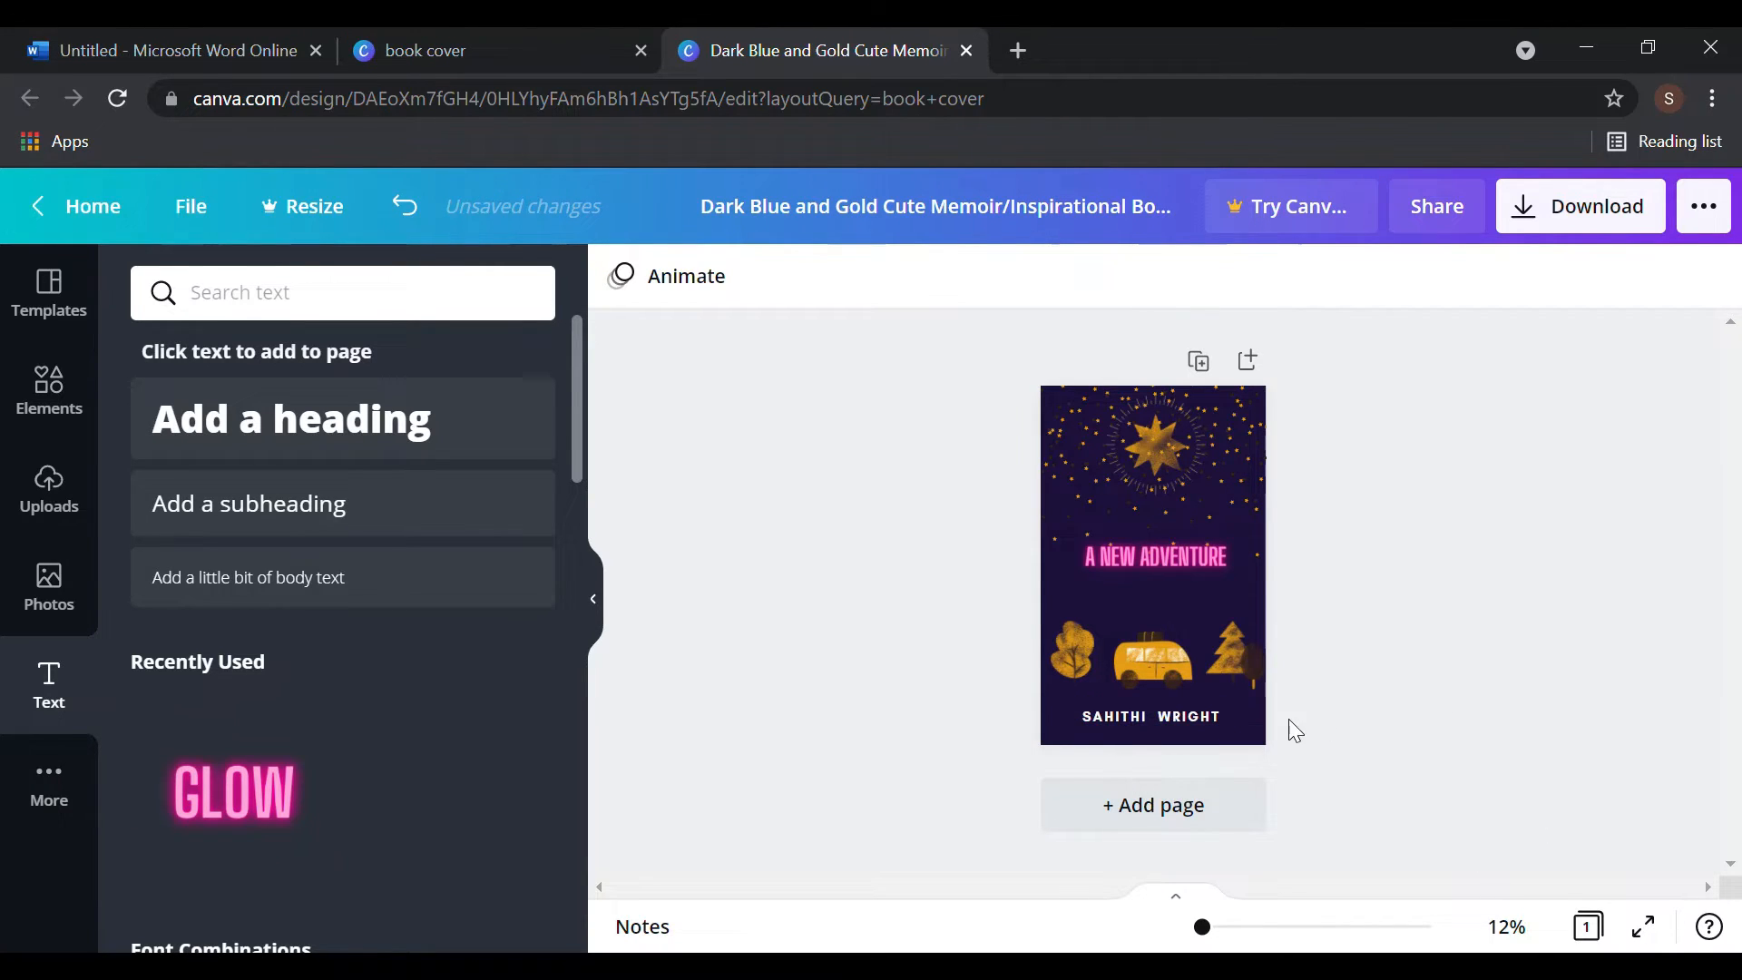
# - Append an 'S' to the new author name and deselect it
pyautogui.click(1211, 721)
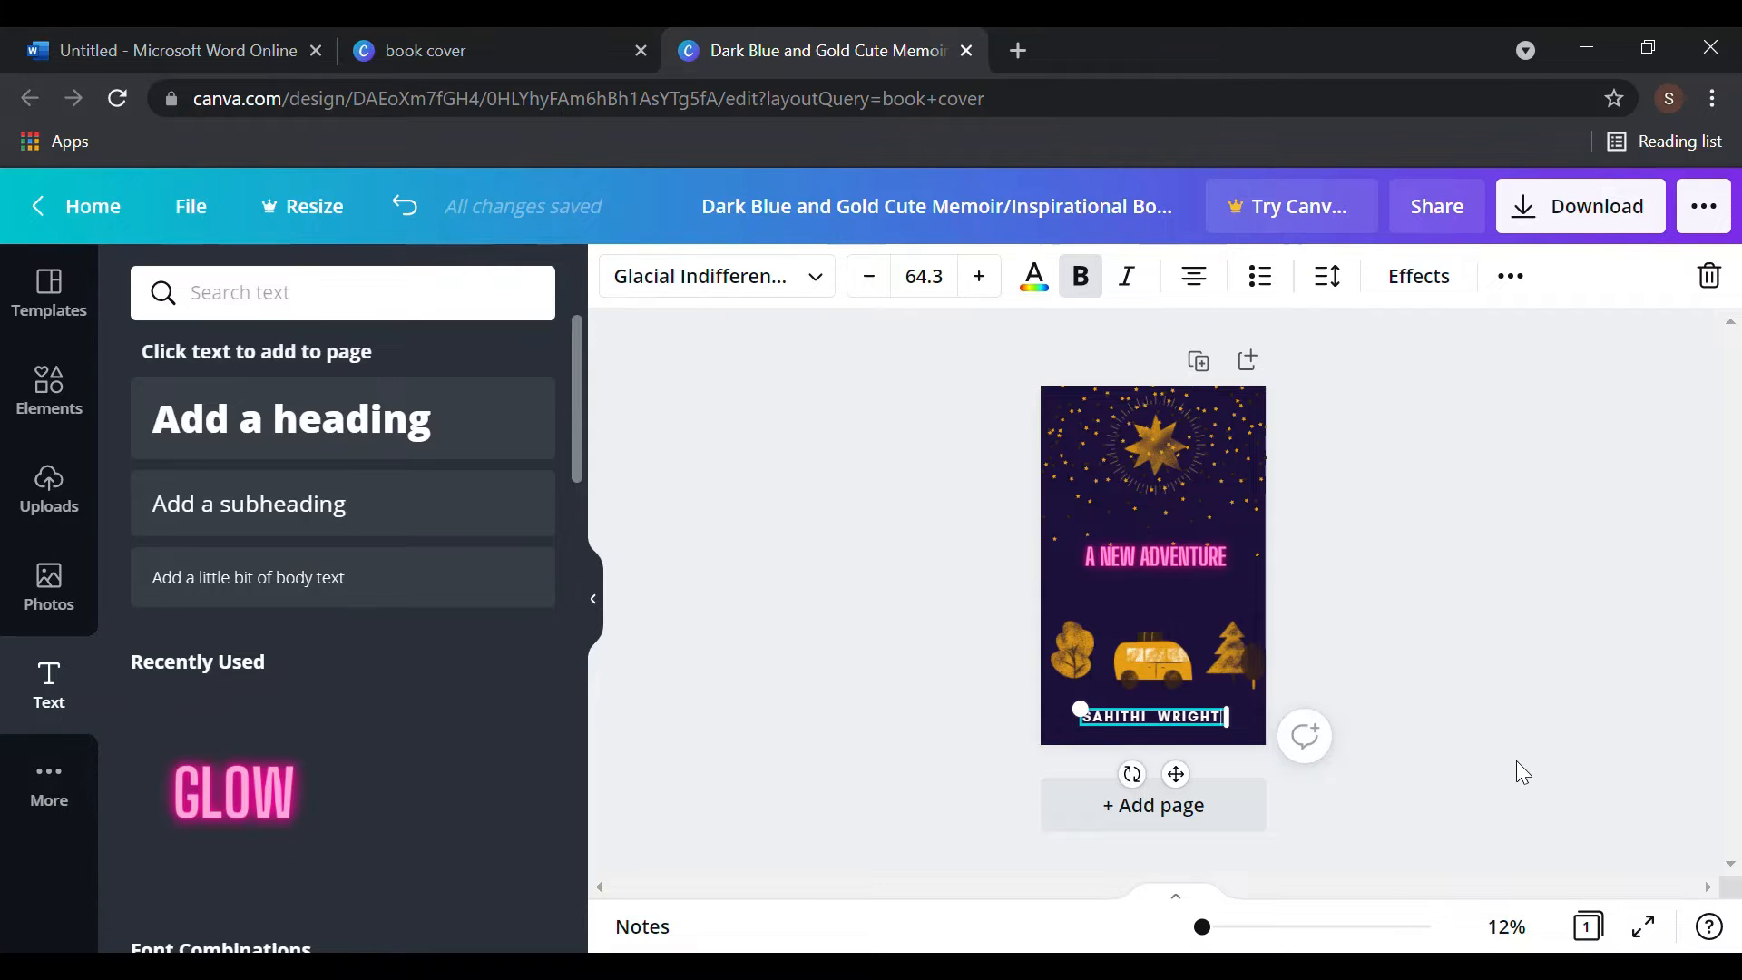
pyautogui.write('S')
pyautogui.click(1569, 716)
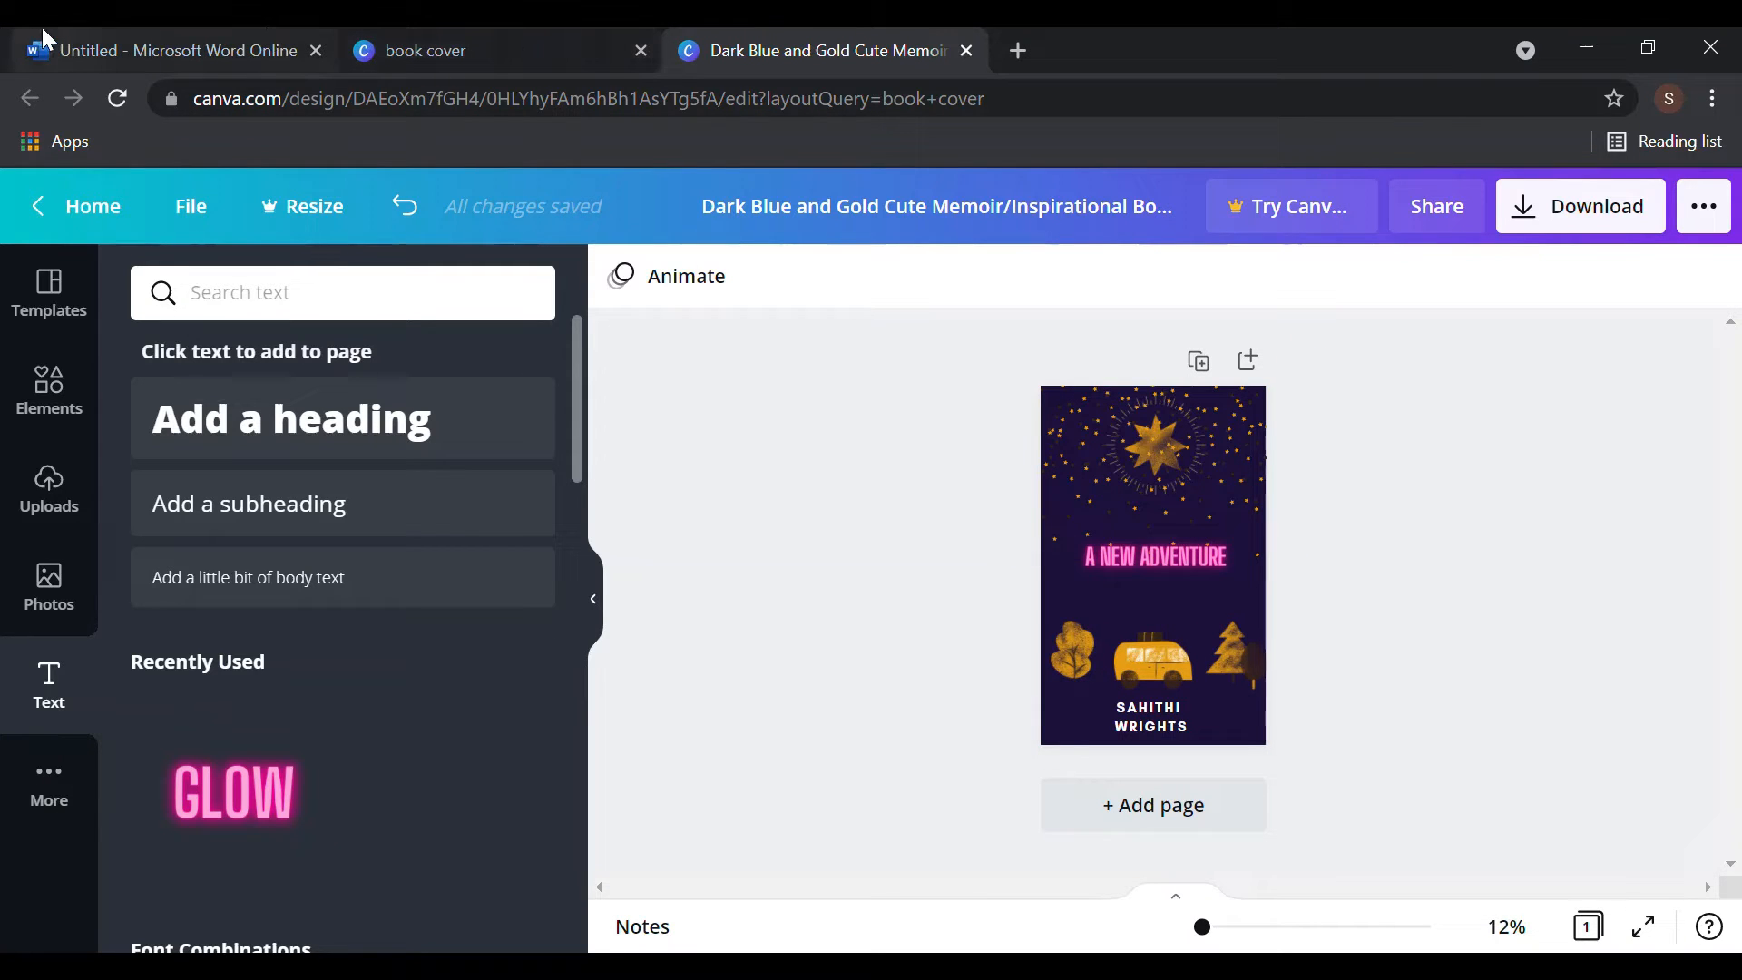
pyautogui.click(68, 37)
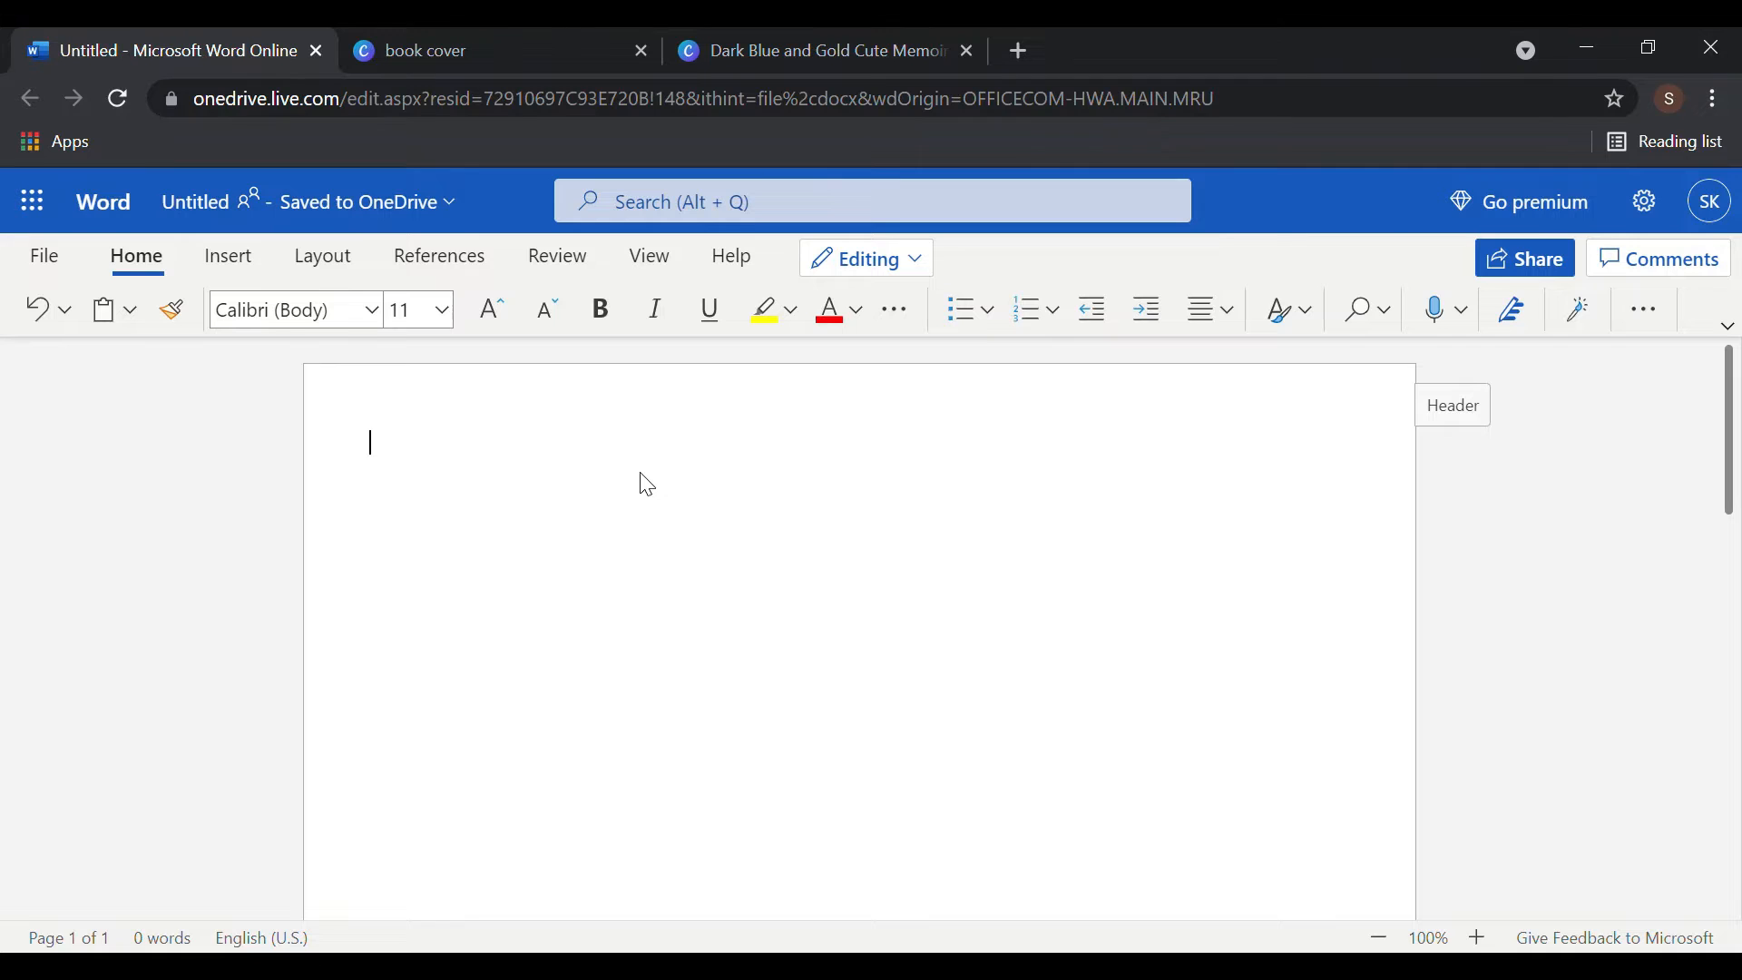
# - Paste the book-cover image into the Word document and widen it to the page width
pyautogui.hotkey('ctrl', 'v')
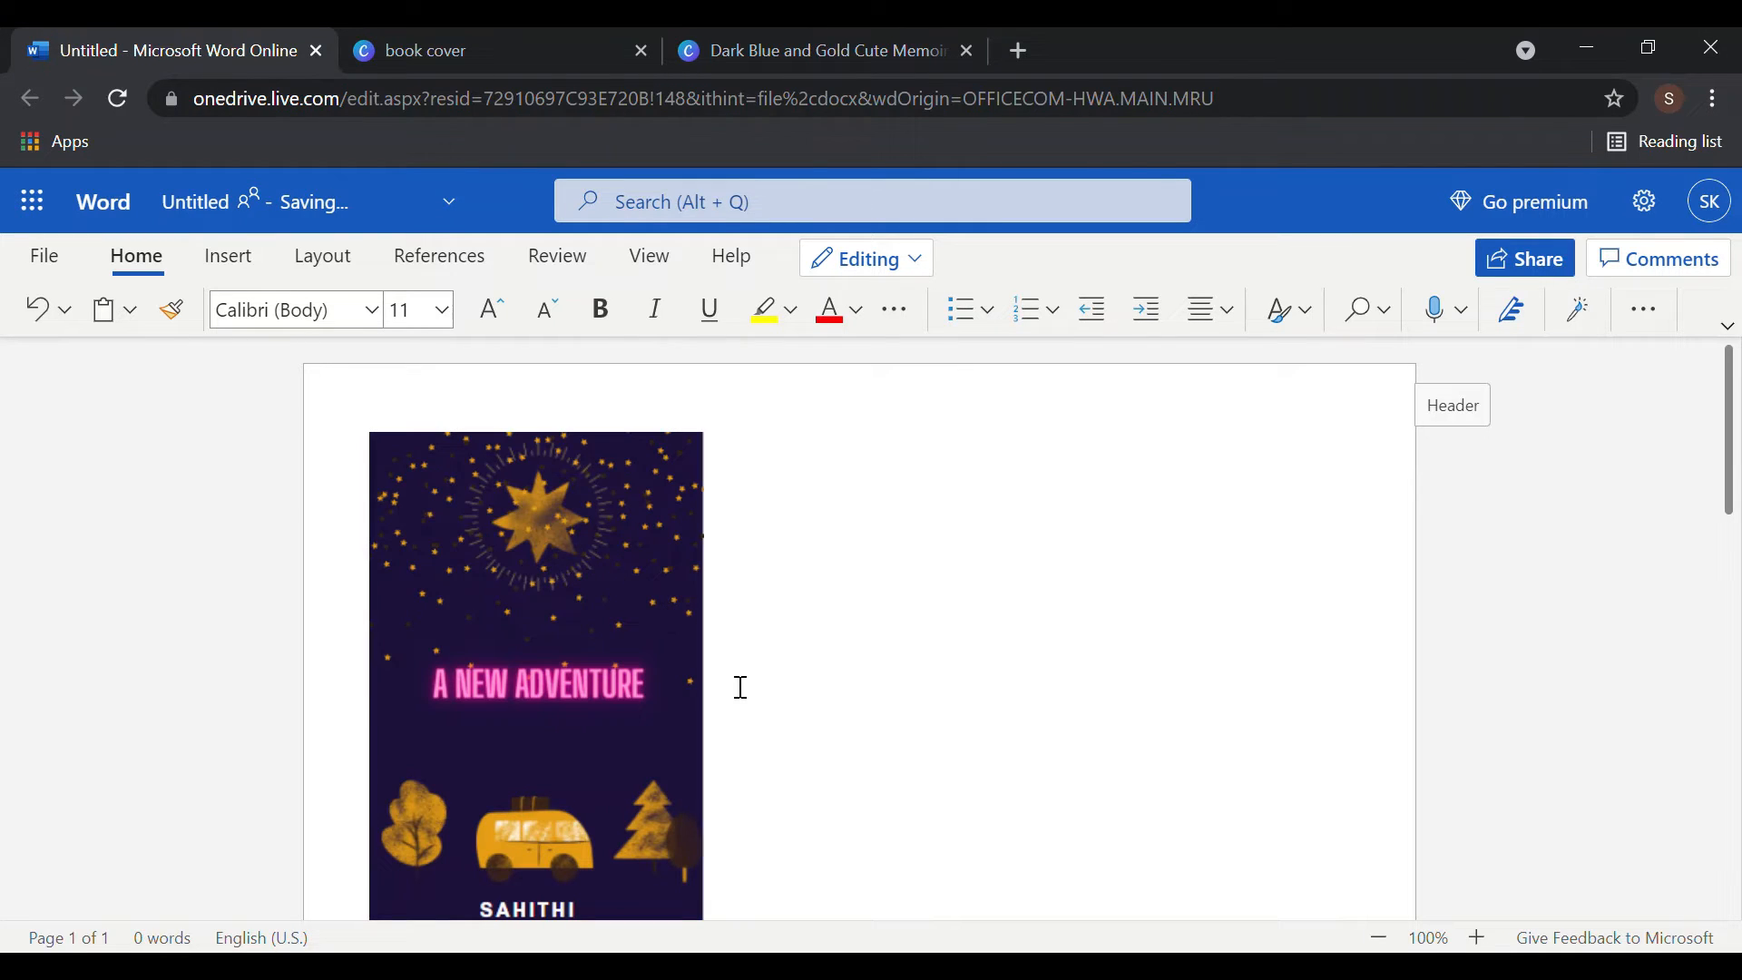
pyautogui.click(587, 688)
pyautogui.scroll(-2, 635, 708)
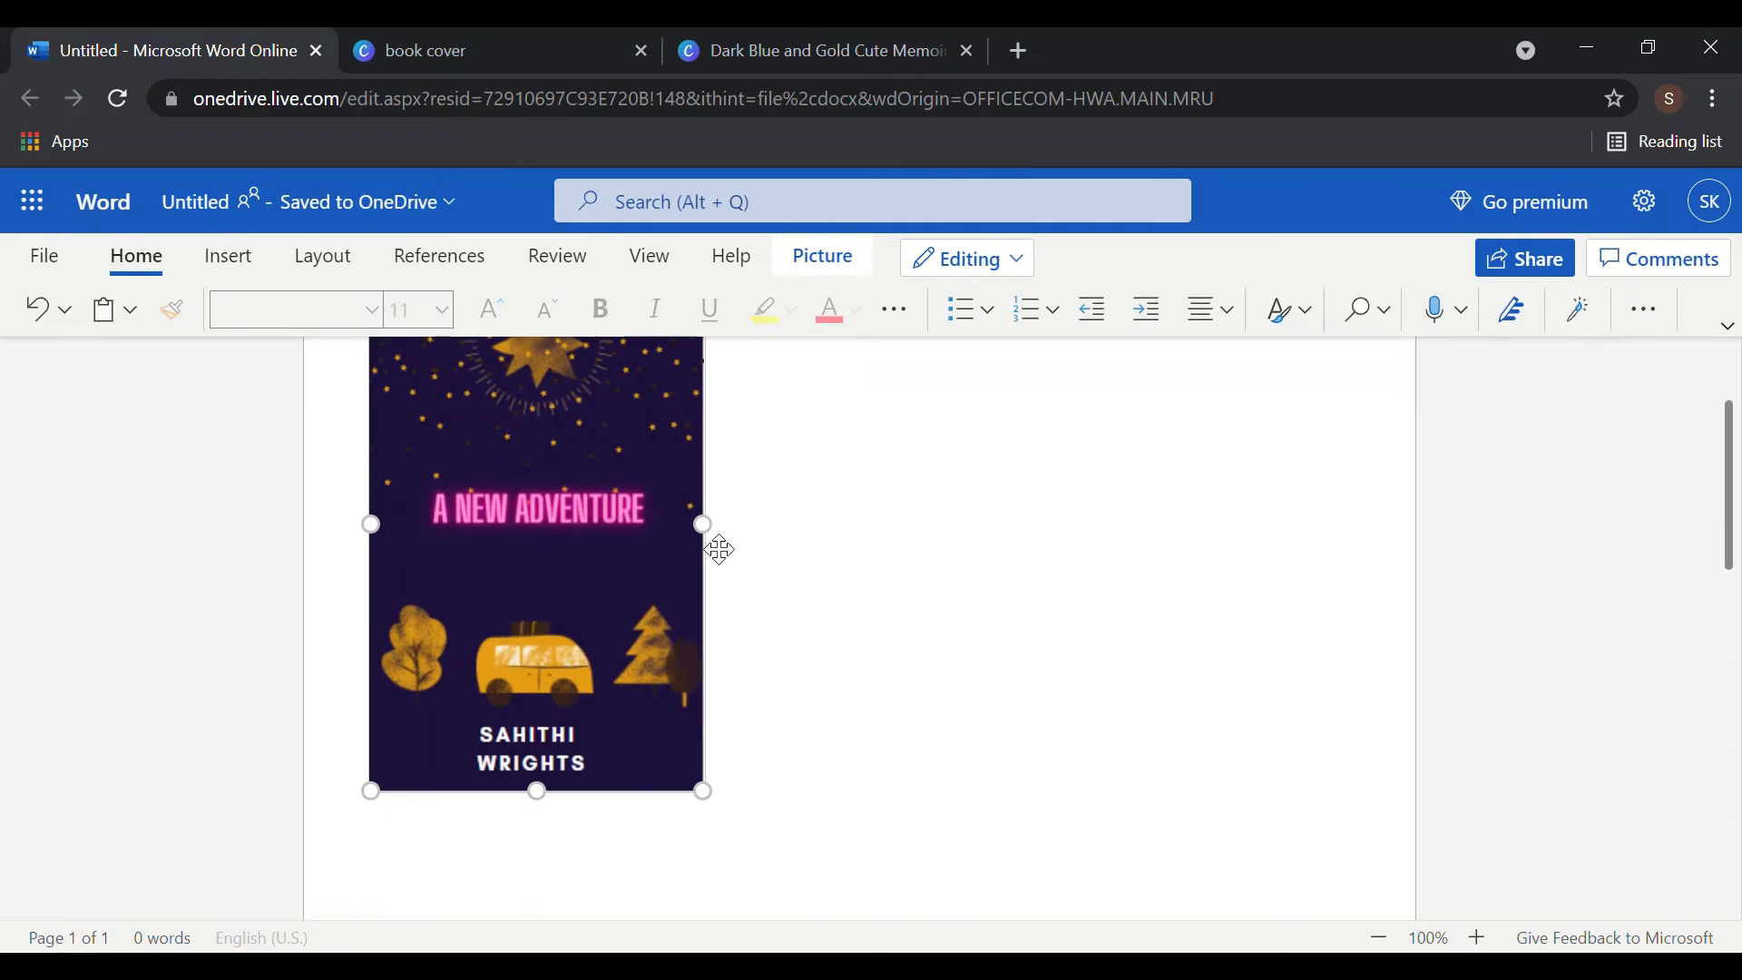
pyautogui.moveTo(945, 578); pyautogui.dragTo(1356, 653)
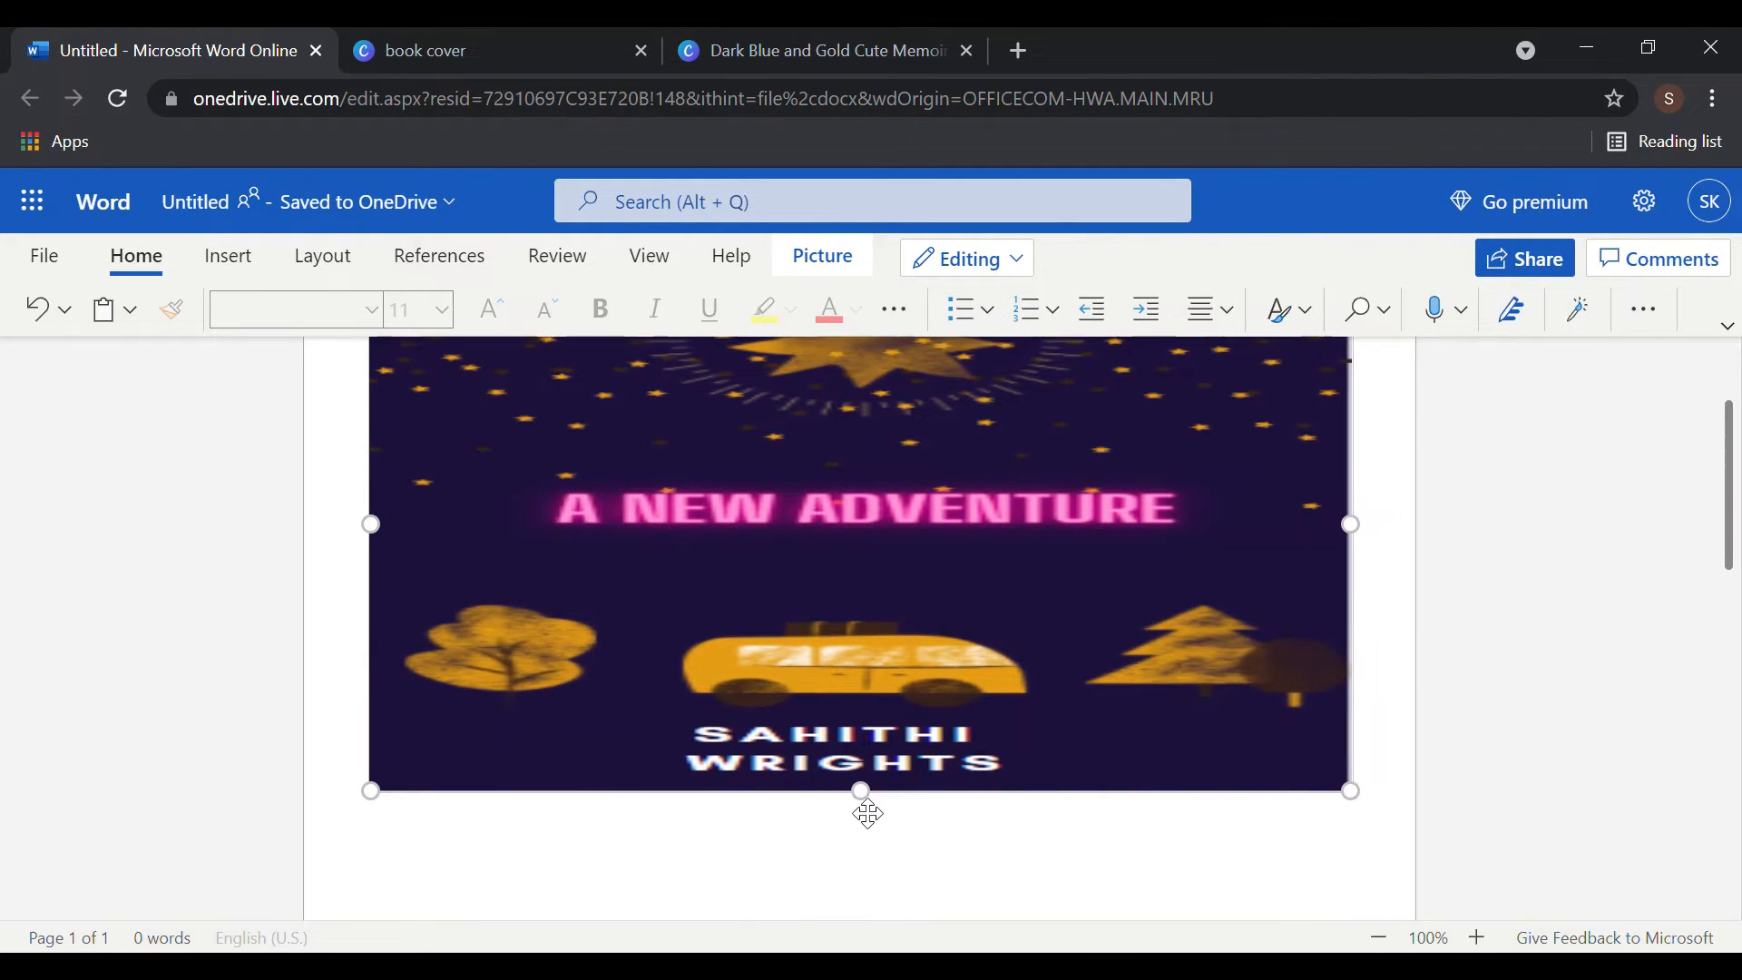
pyautogui.moveTo(863, 805); pyautogui.dragTo(857, 951)
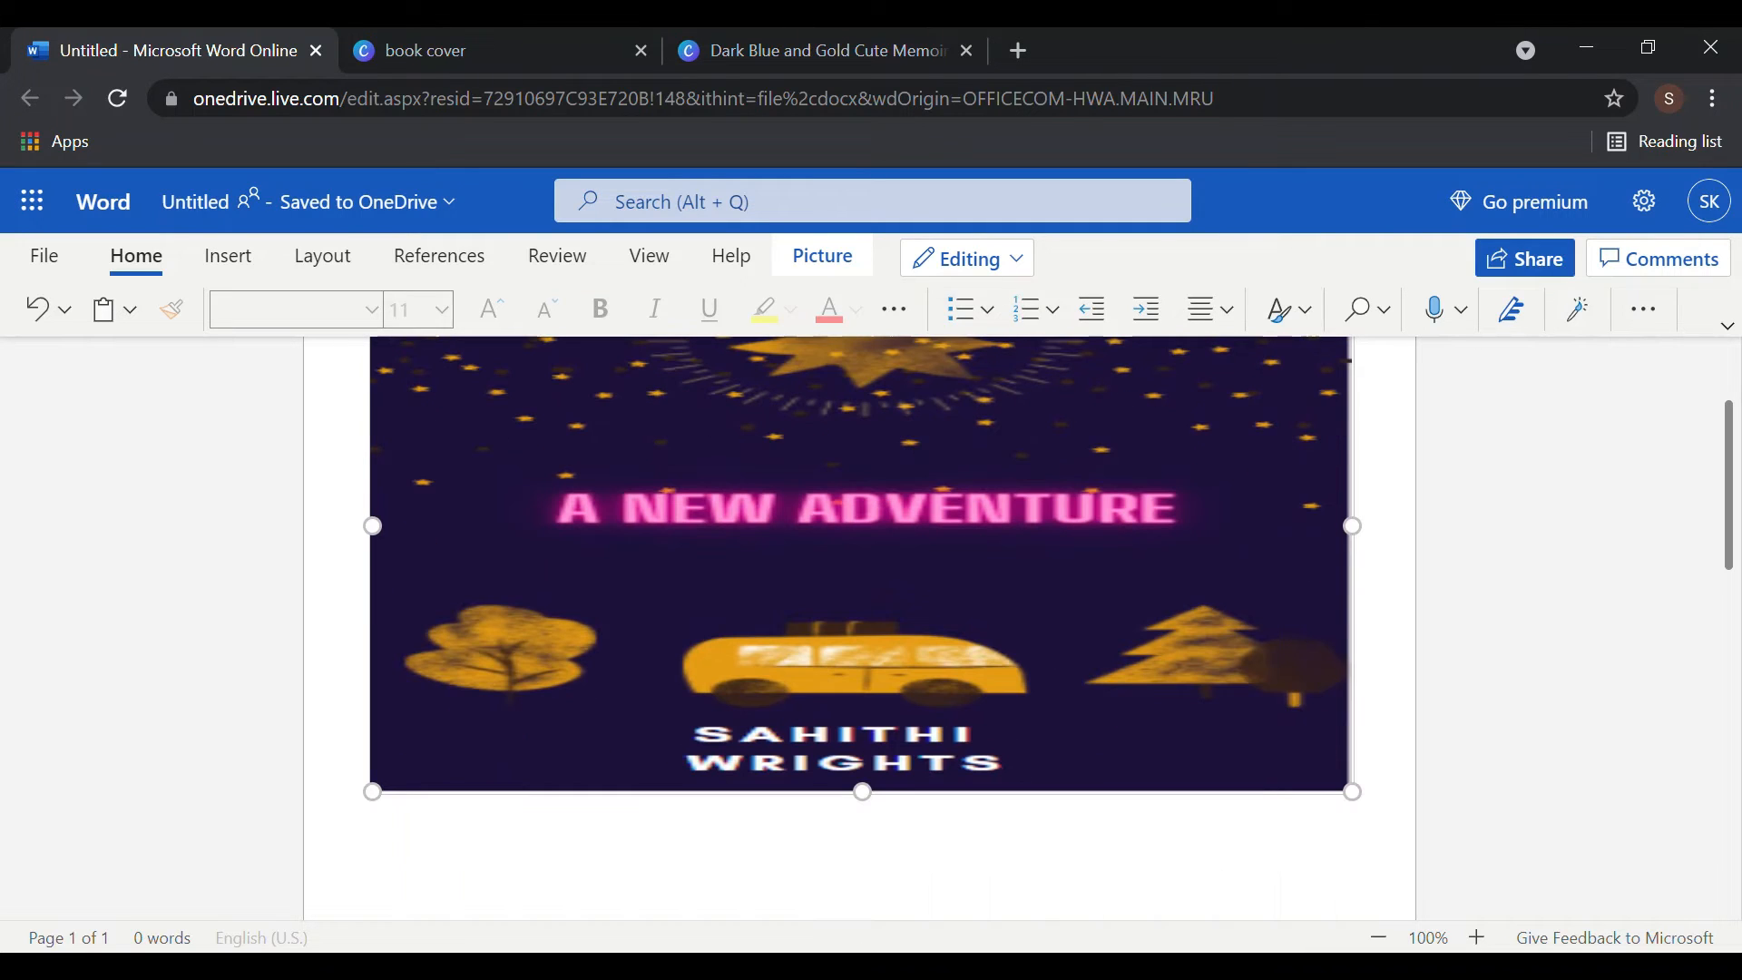
pyautogui.moveTo(1737, 467); pyautogui.dragTo(1734, 615)
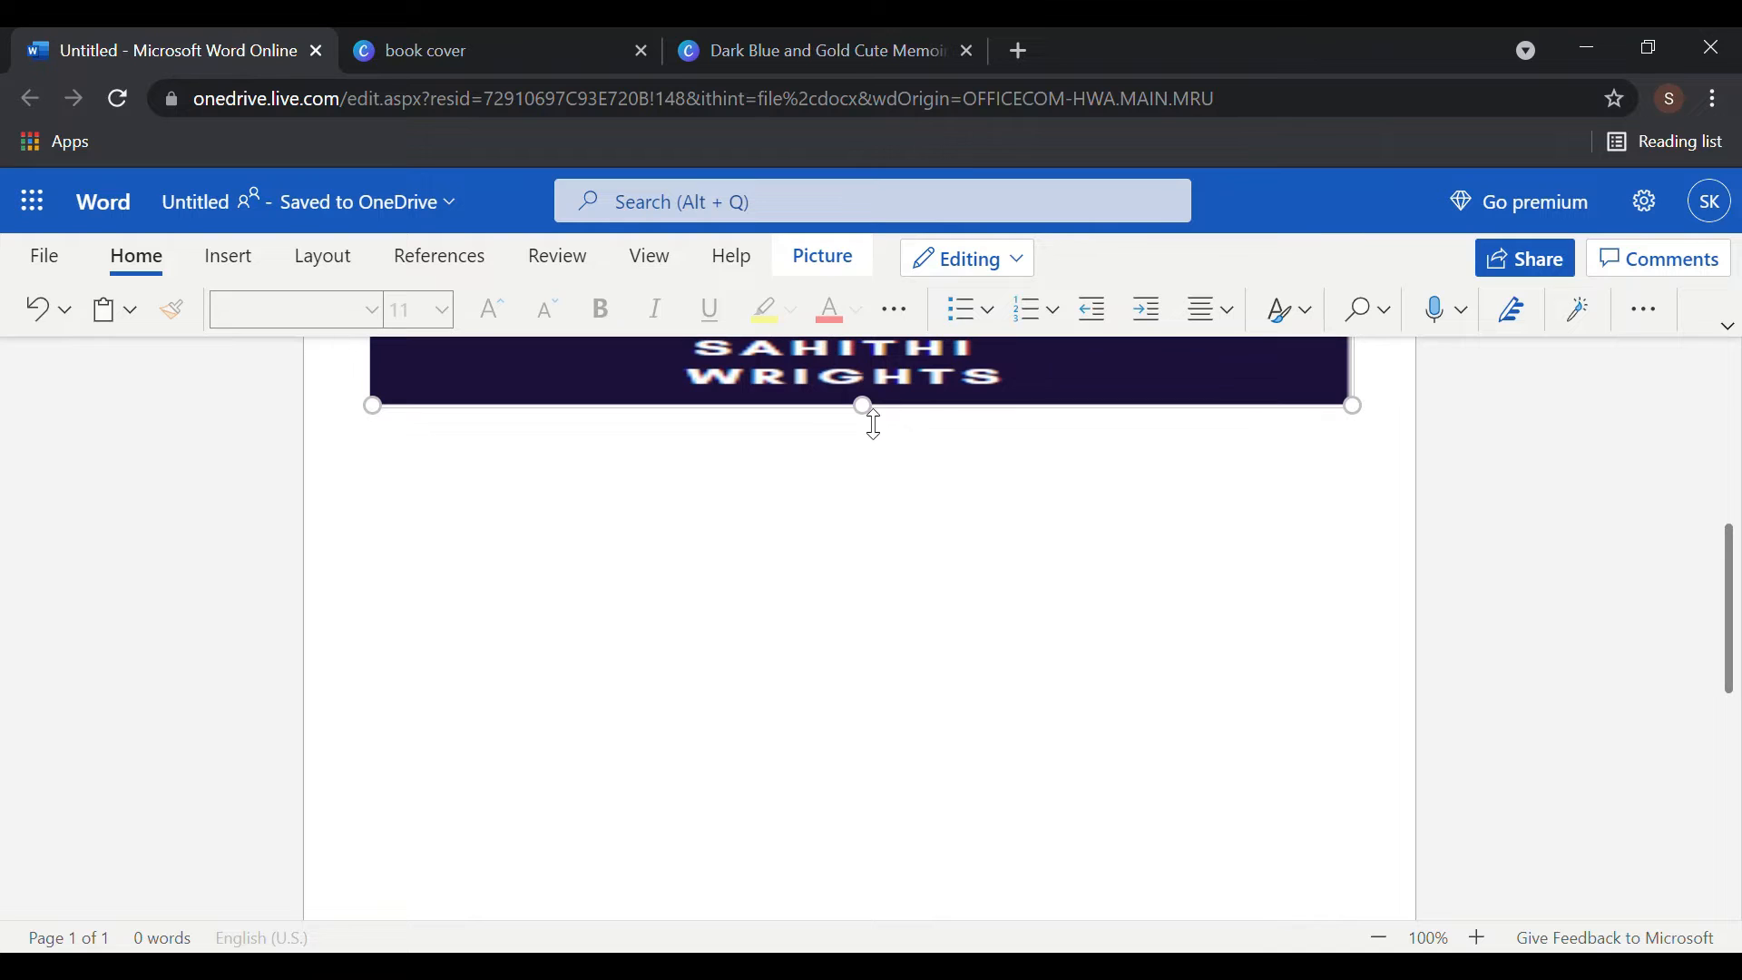
# - Fine-tune the cover image height so it fills the page, checking the whole page
pyautogui.scroll(1, 893, 509)
pyautogui.moveTo(894, 509); pyautogui.dragTo(968, 649)
pyautogui.scroll(3, 862, 413)
pyautogui.scroll(3, 834, 647)
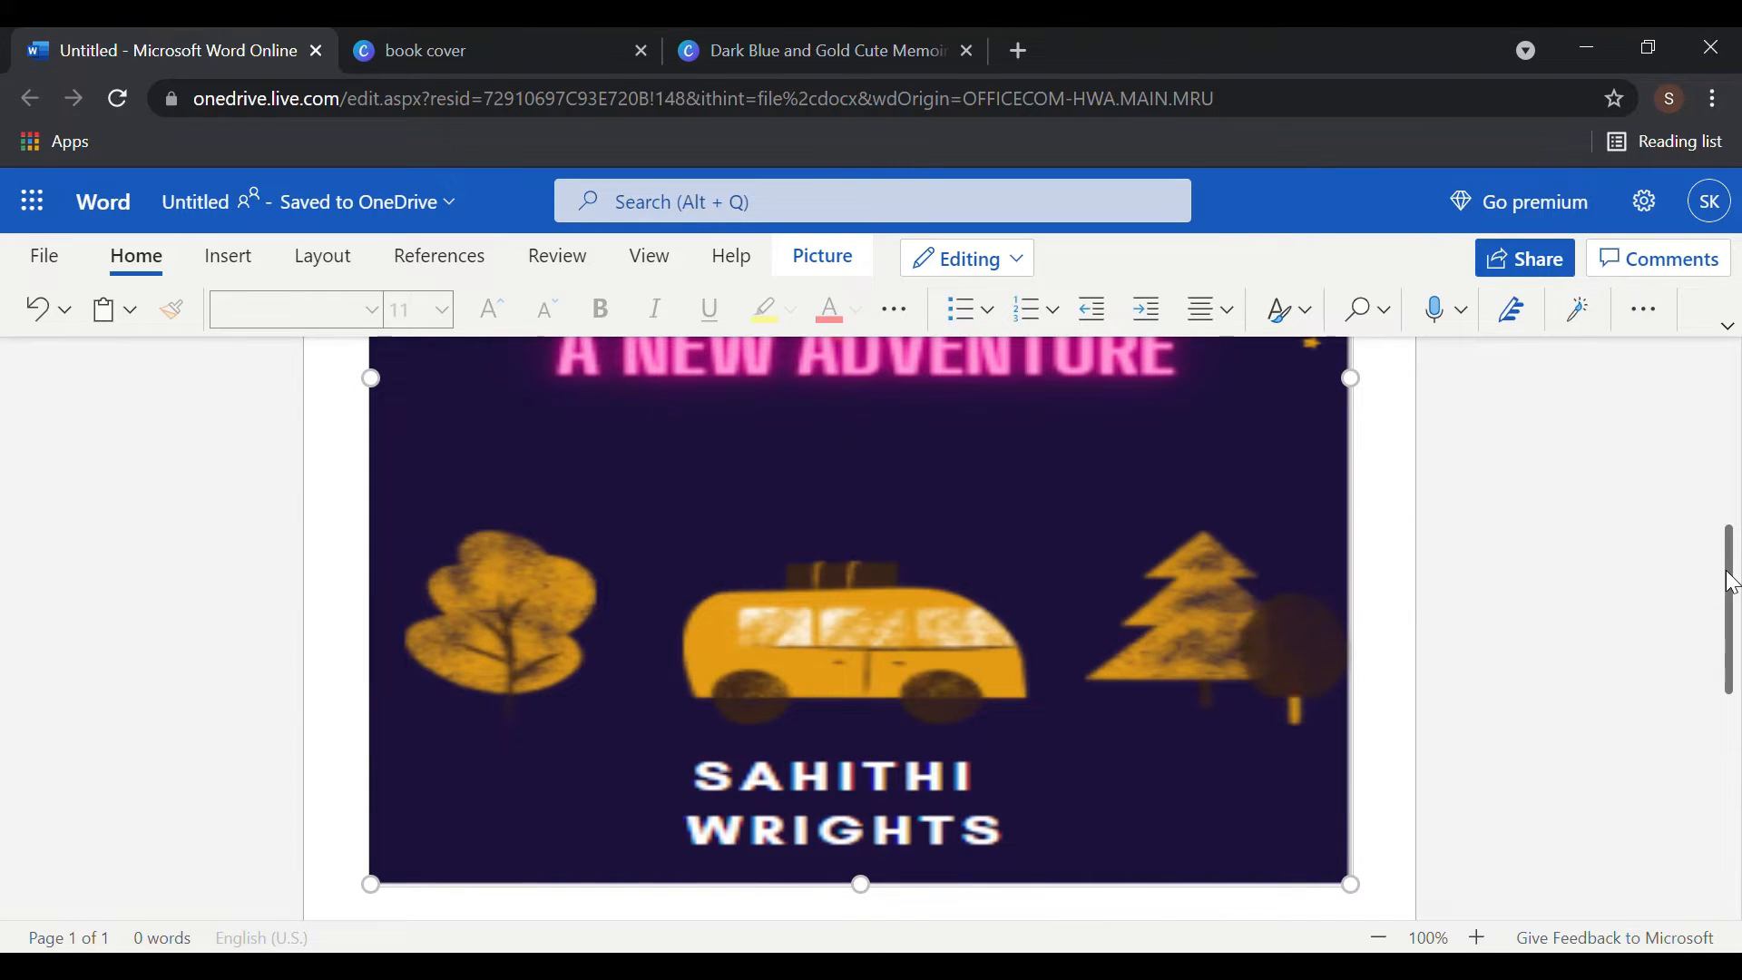
pyautogui.moveTo(1731, 586); pyautogui.dragTo(1731, 755)
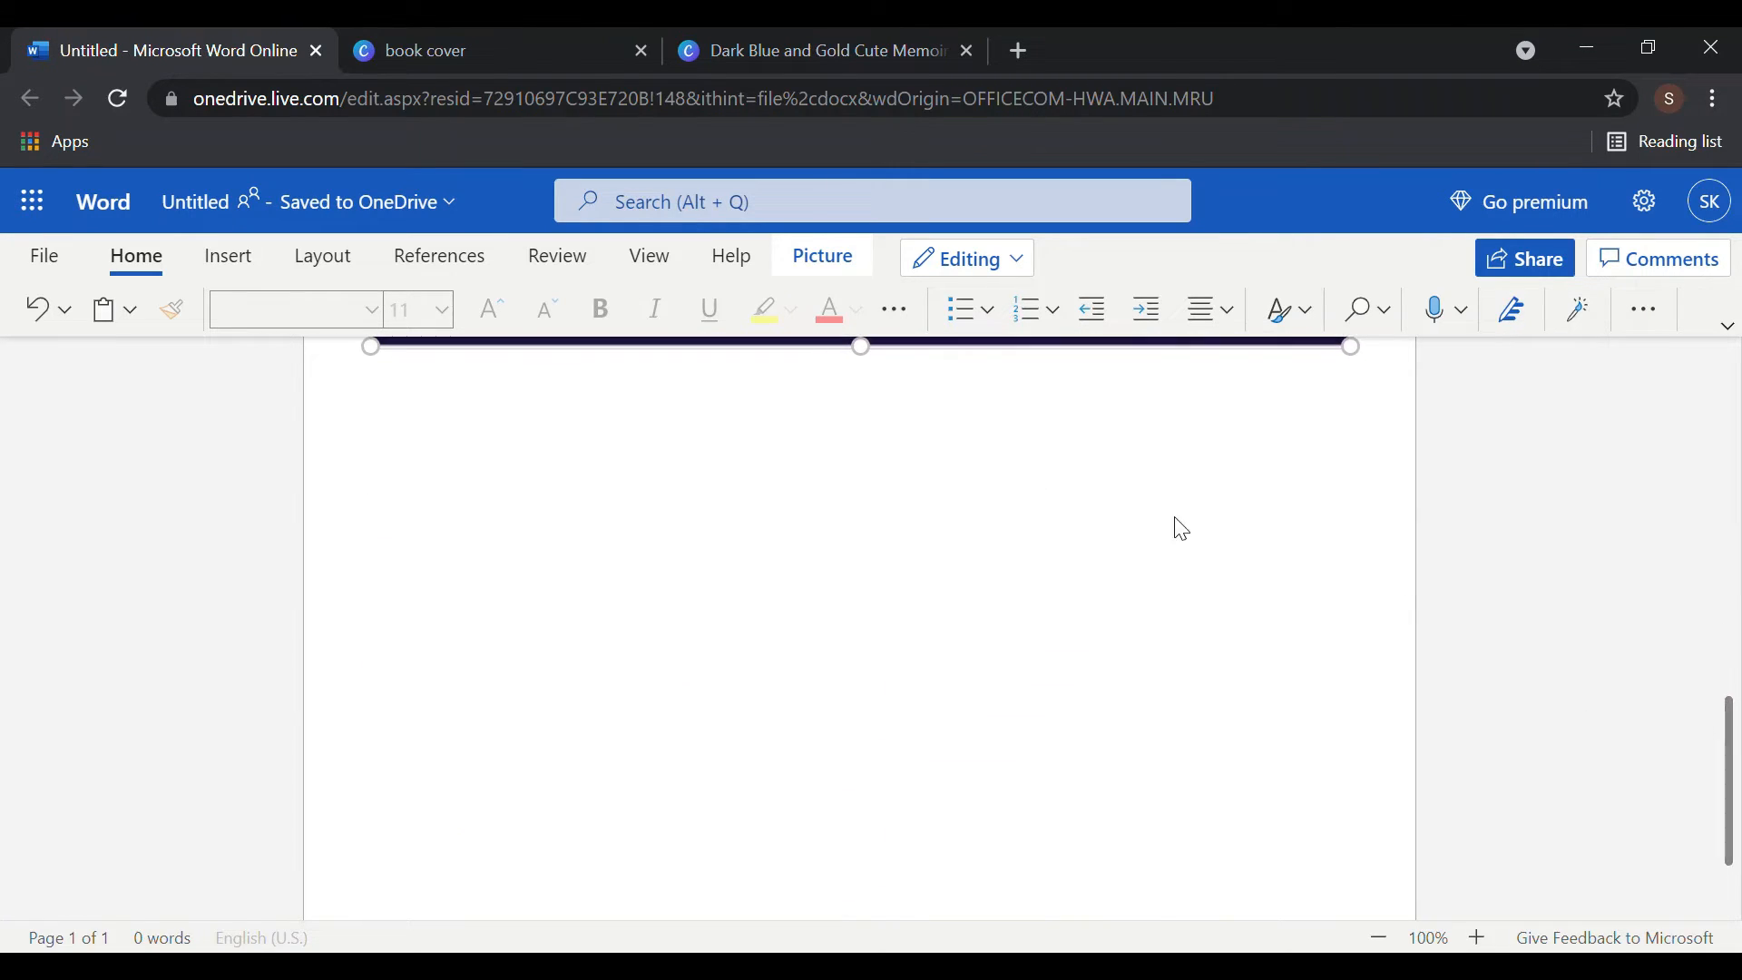
pyautogui.scroll(6, 863, 381)
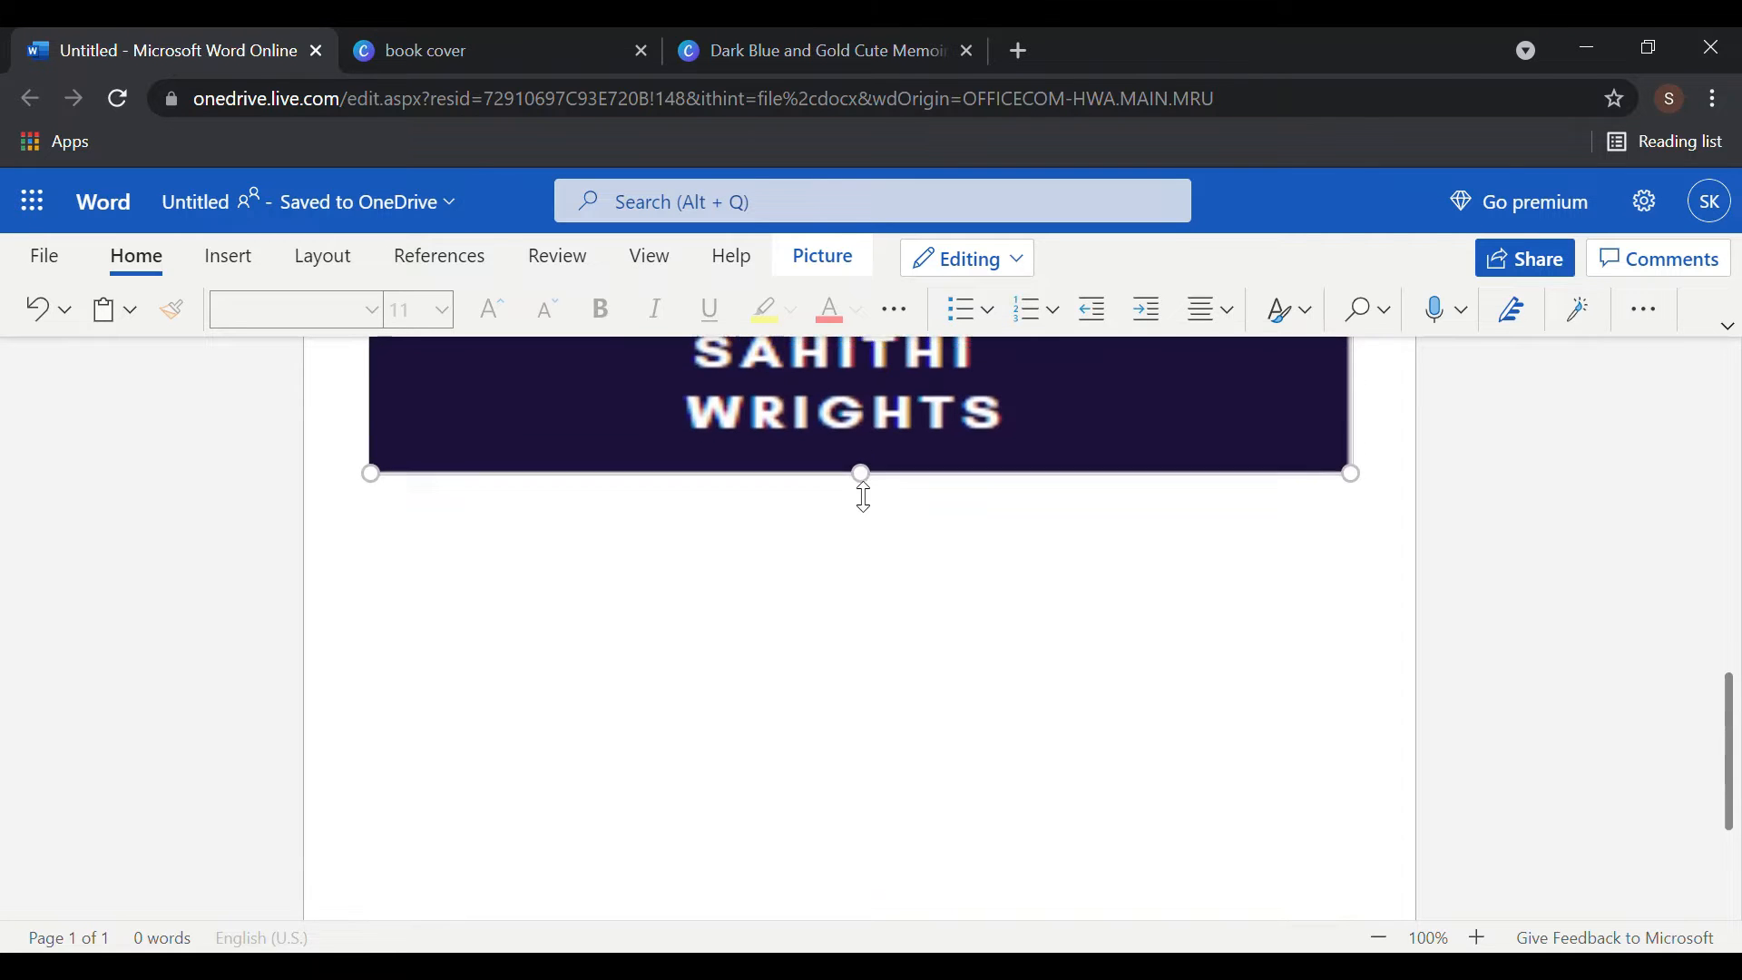
pyautogui.moveTo(850, 868); pyautogui.dragTo(898, 771)
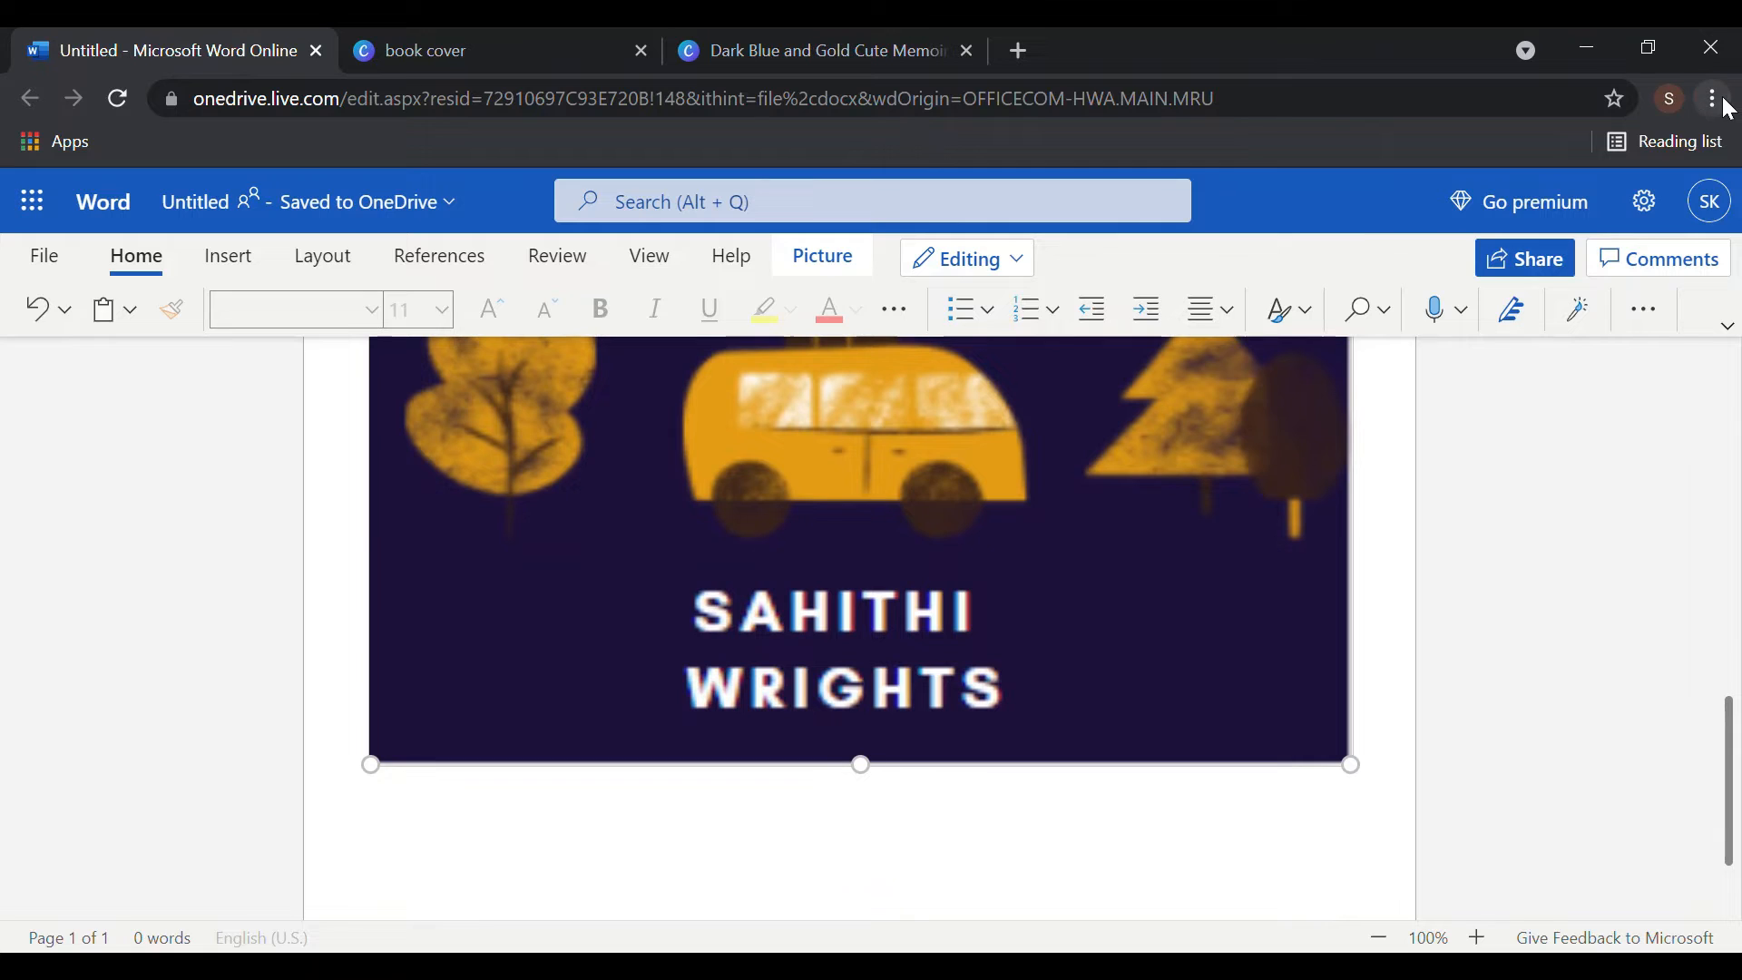
pyautogui.hotkey('ctrl', '-')
pyautogui.hotkey('ctrl', '-')
pyautogui.hotkey('ctrl', '-')
pyautogui.hotkey('ctrl', '-')
pyautogui.hotkey('ctrl', '-')
pyautogui.hotkey('ctrl', '-')
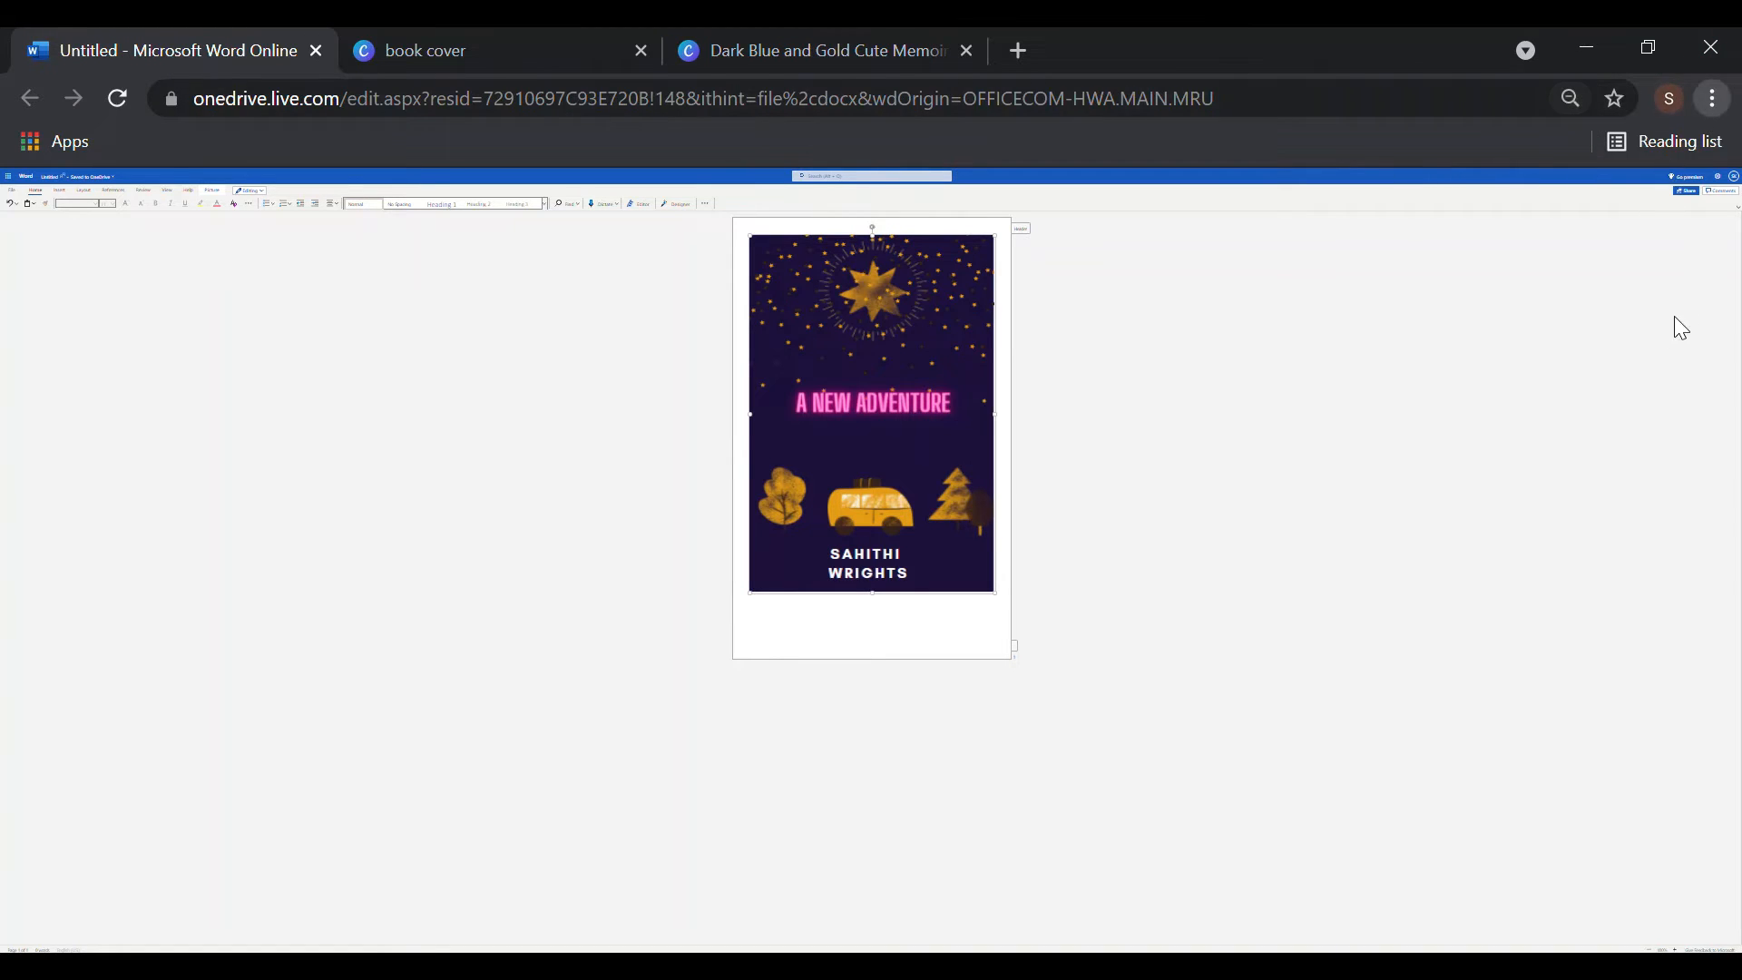
pyautogui.hotkey('ctrl', '+')
pyautogui.hotkey('ctrl', '+')
pyautogui.hotkey('ctrl', '+')
pyautogui.hotkey('ctrl', '+')
pyautogui.hotkey('ctrl', '+')
pyautogui.hotkey('ctrl', '+')
pyautogui.hotkey('ctrl', '+')
pyautogui.hotkey('ctrl', '+')
pyautogui.hotkey('ctrl', '+')
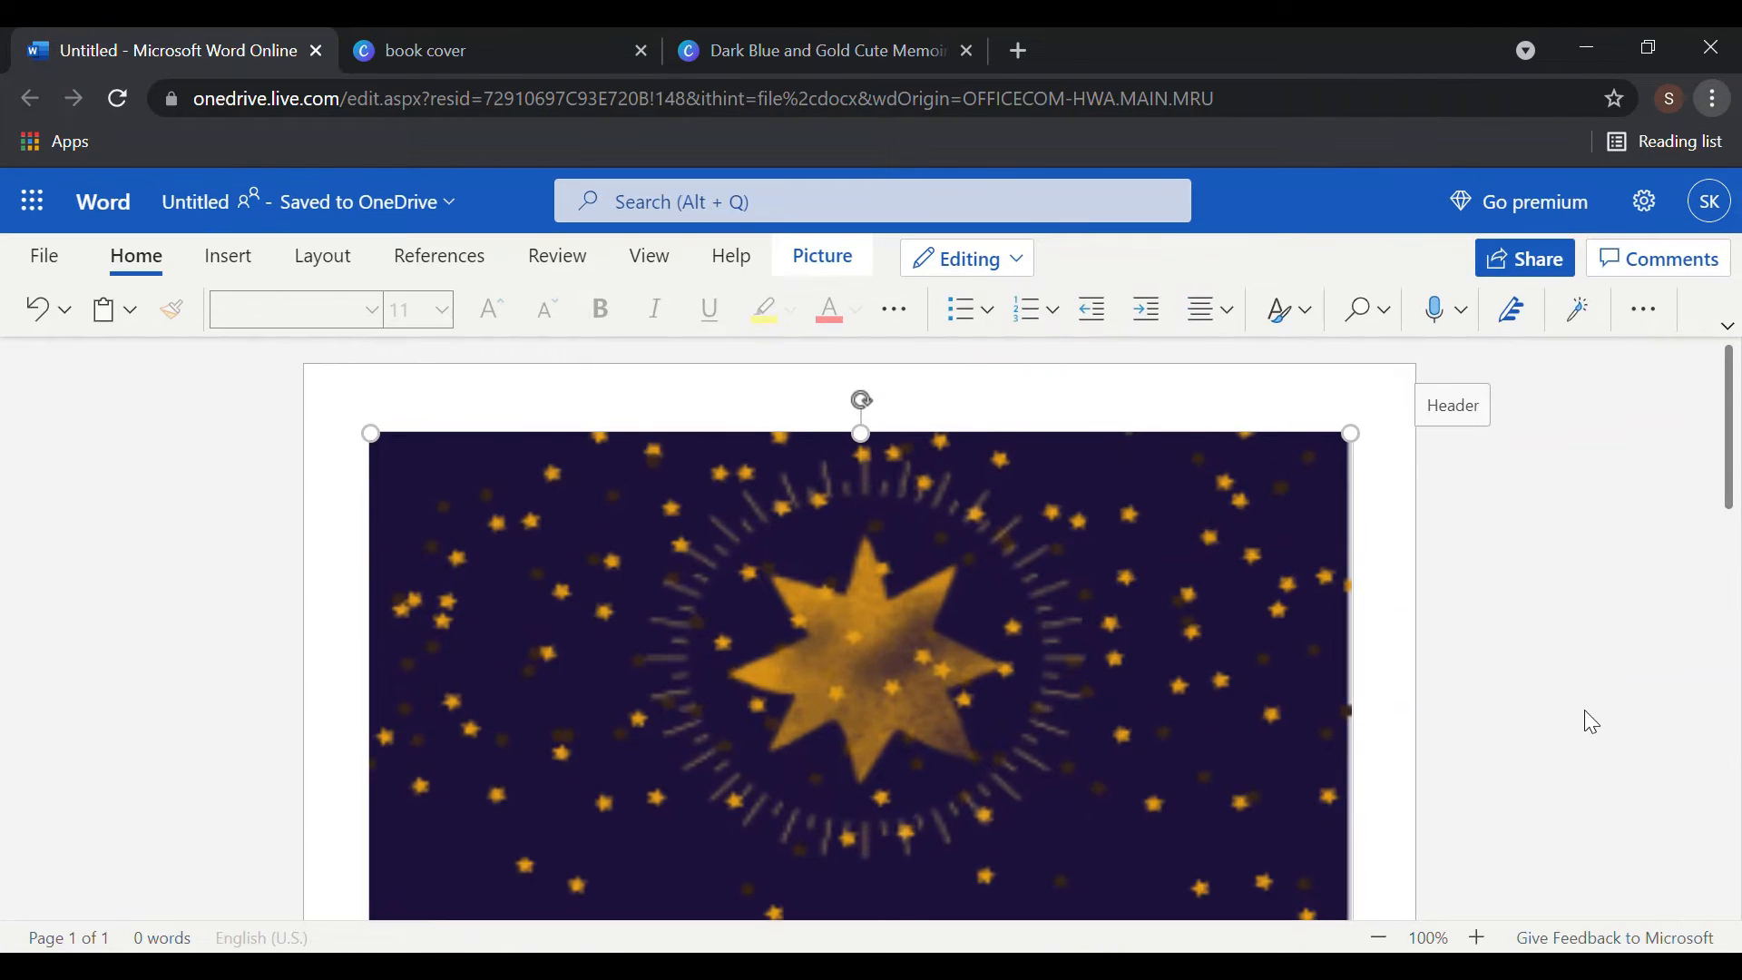
pyautogui.scroll(-10, 1488, 572)
pyautogui.scroll(-1, 1446, 535)
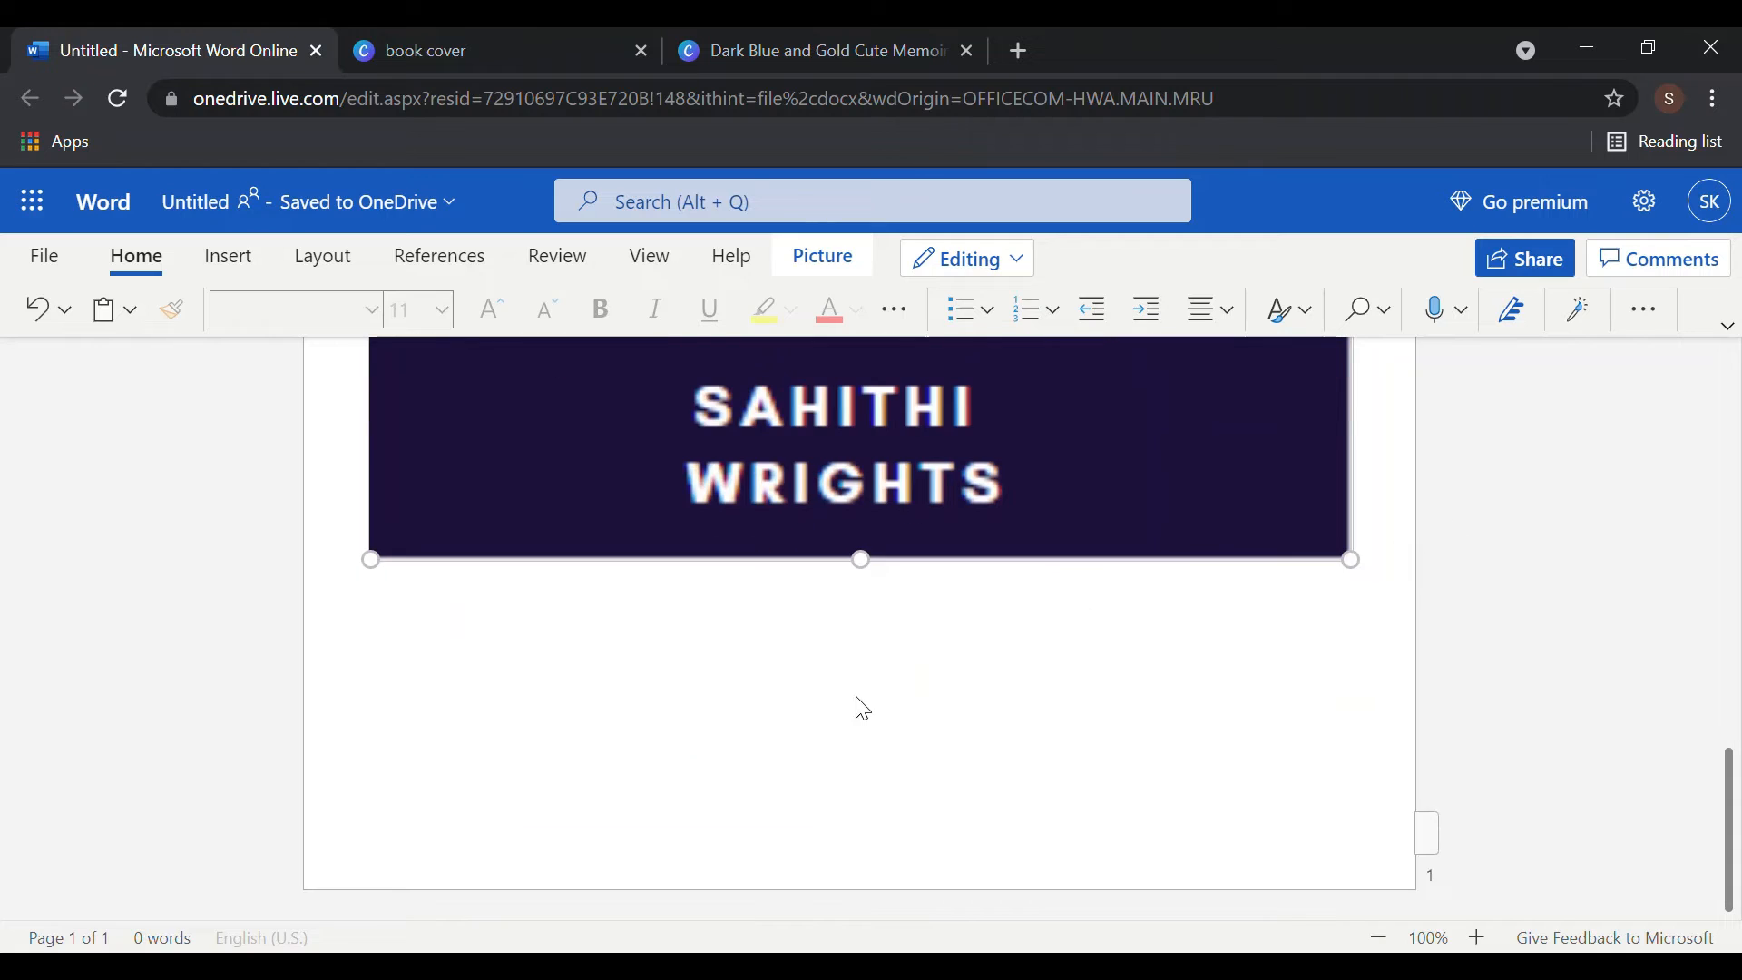
# - Add a page number at the left of the header
pyautogui.click(848, 694)
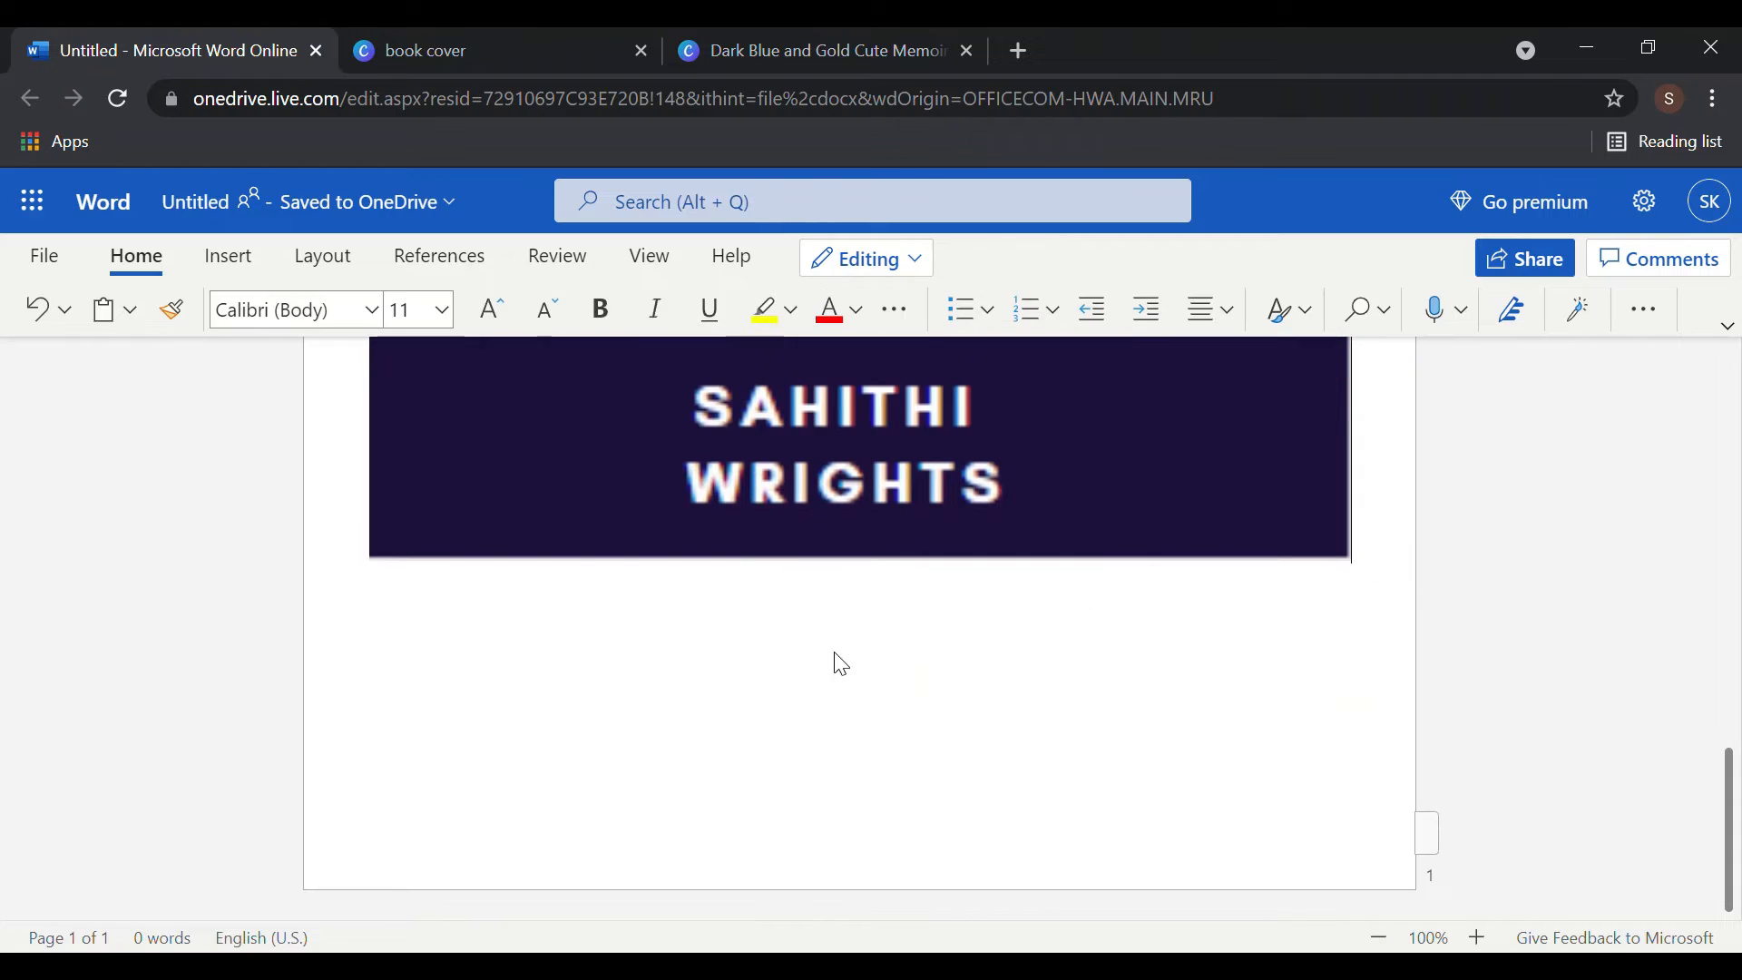
pyautogui.click(239, 265)
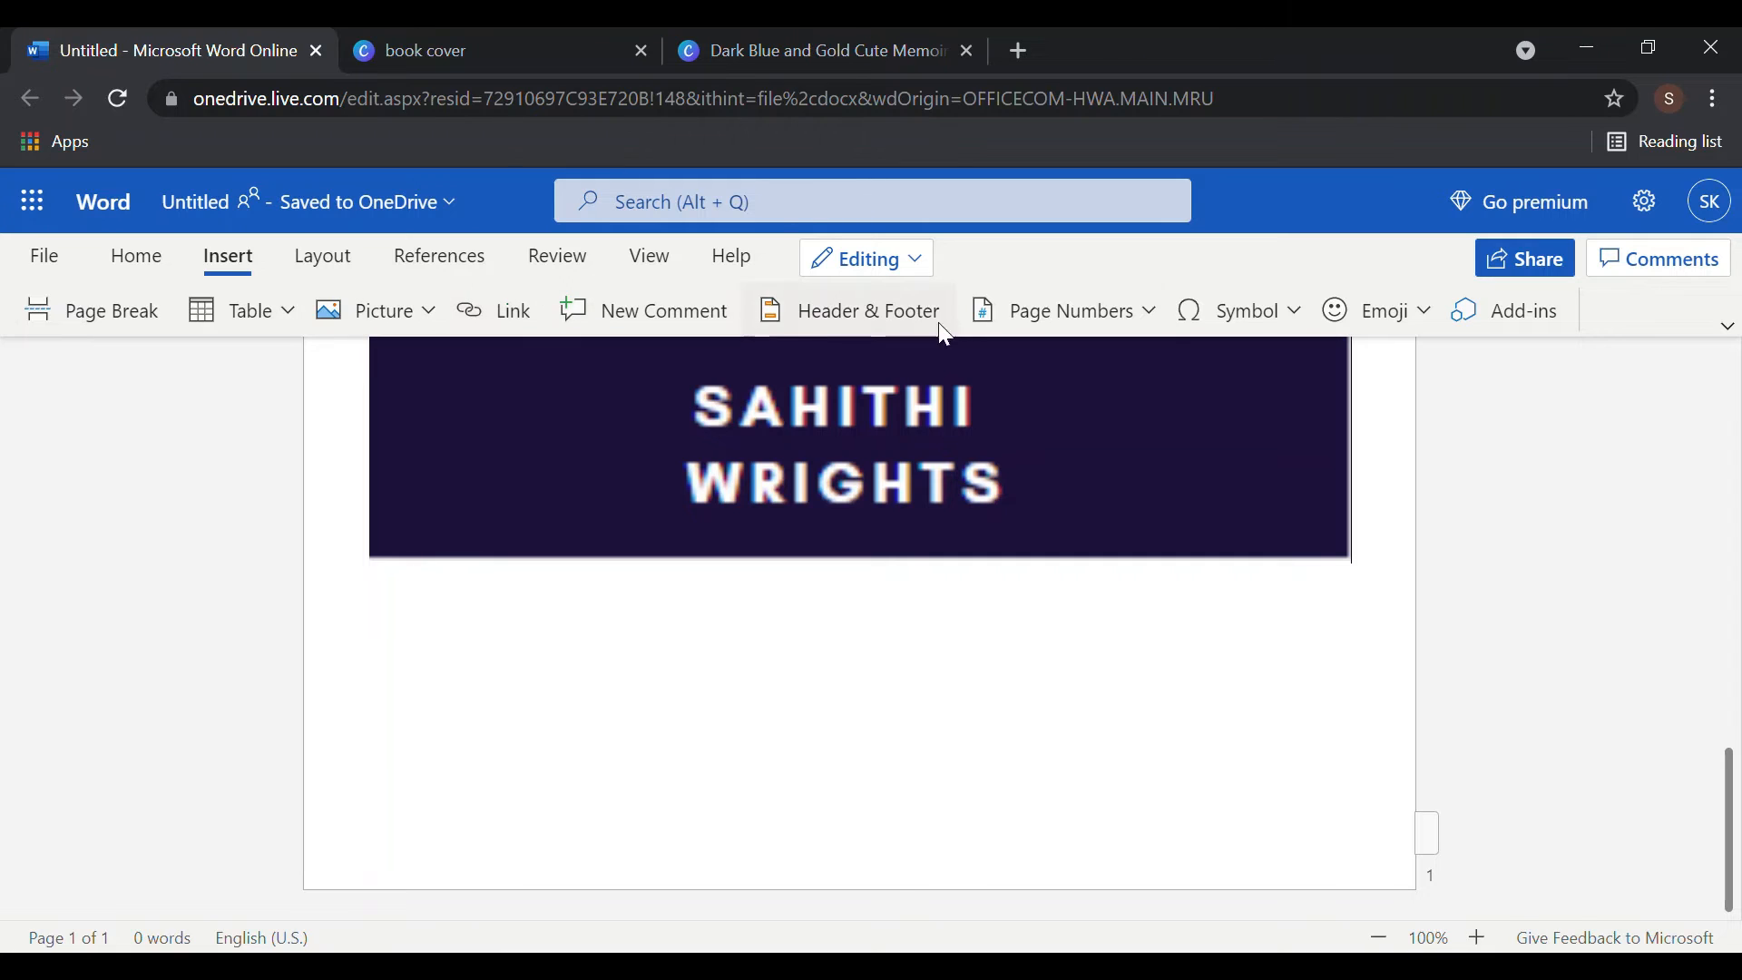
pyautogui.click(1159, 303)
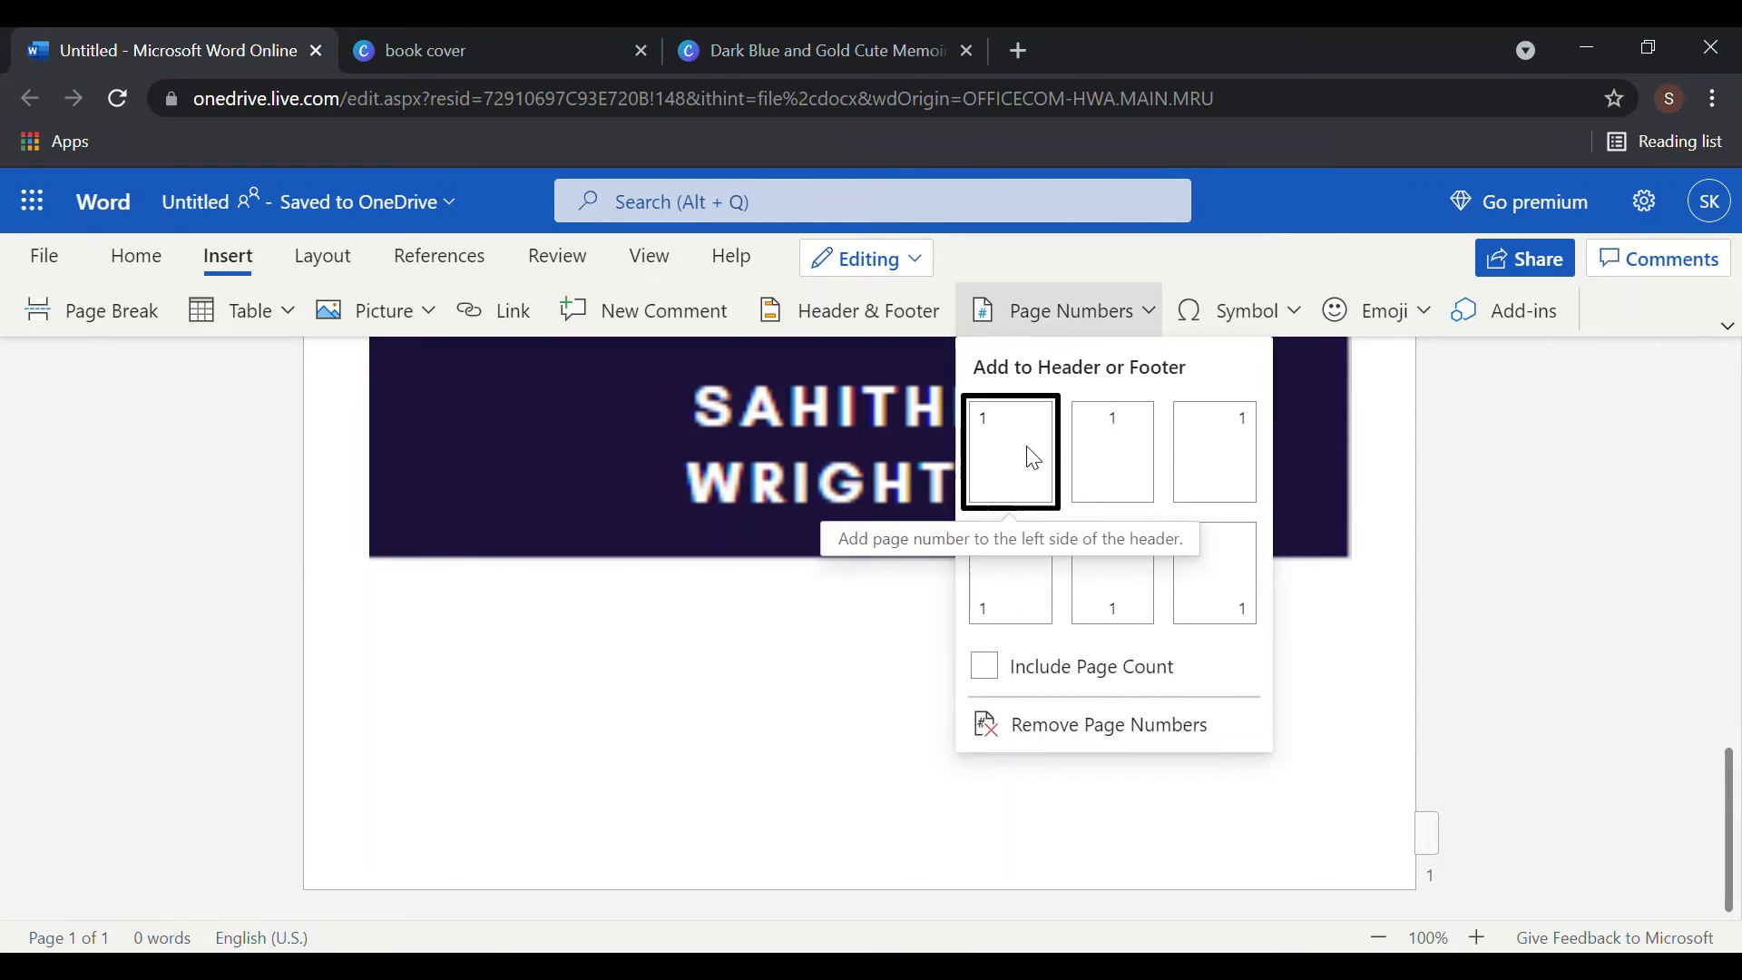
pyautogui.click(1189, 603)
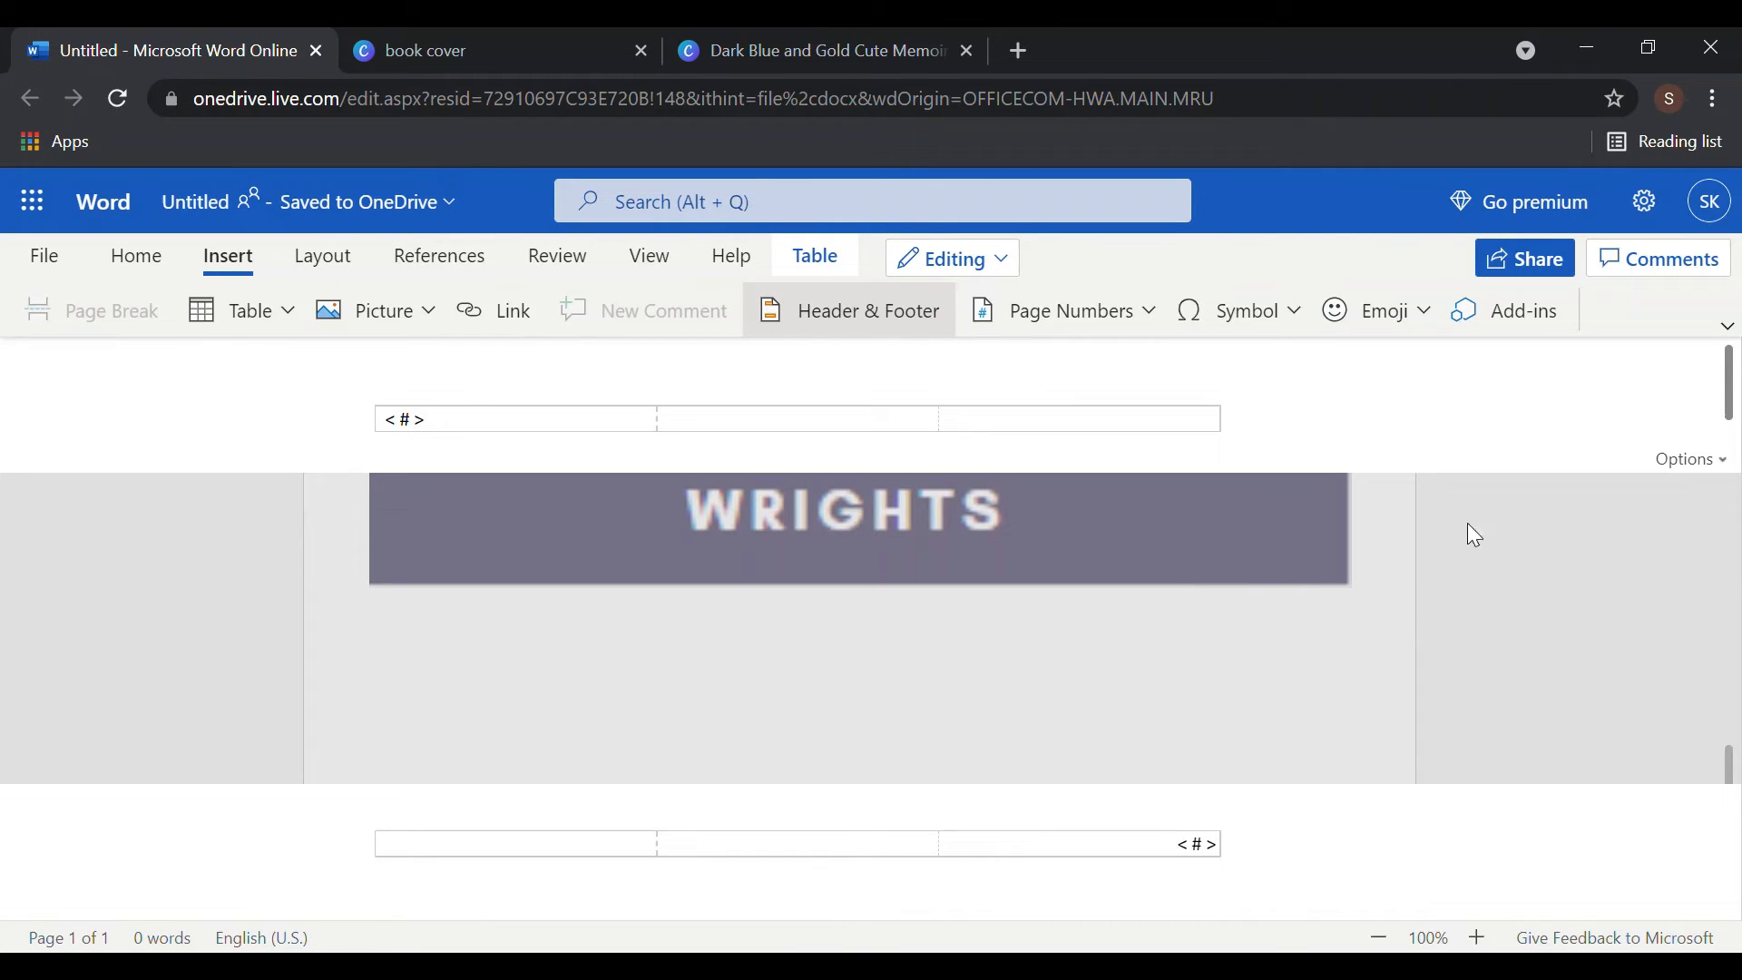
pyautogui.click(1728, 324)
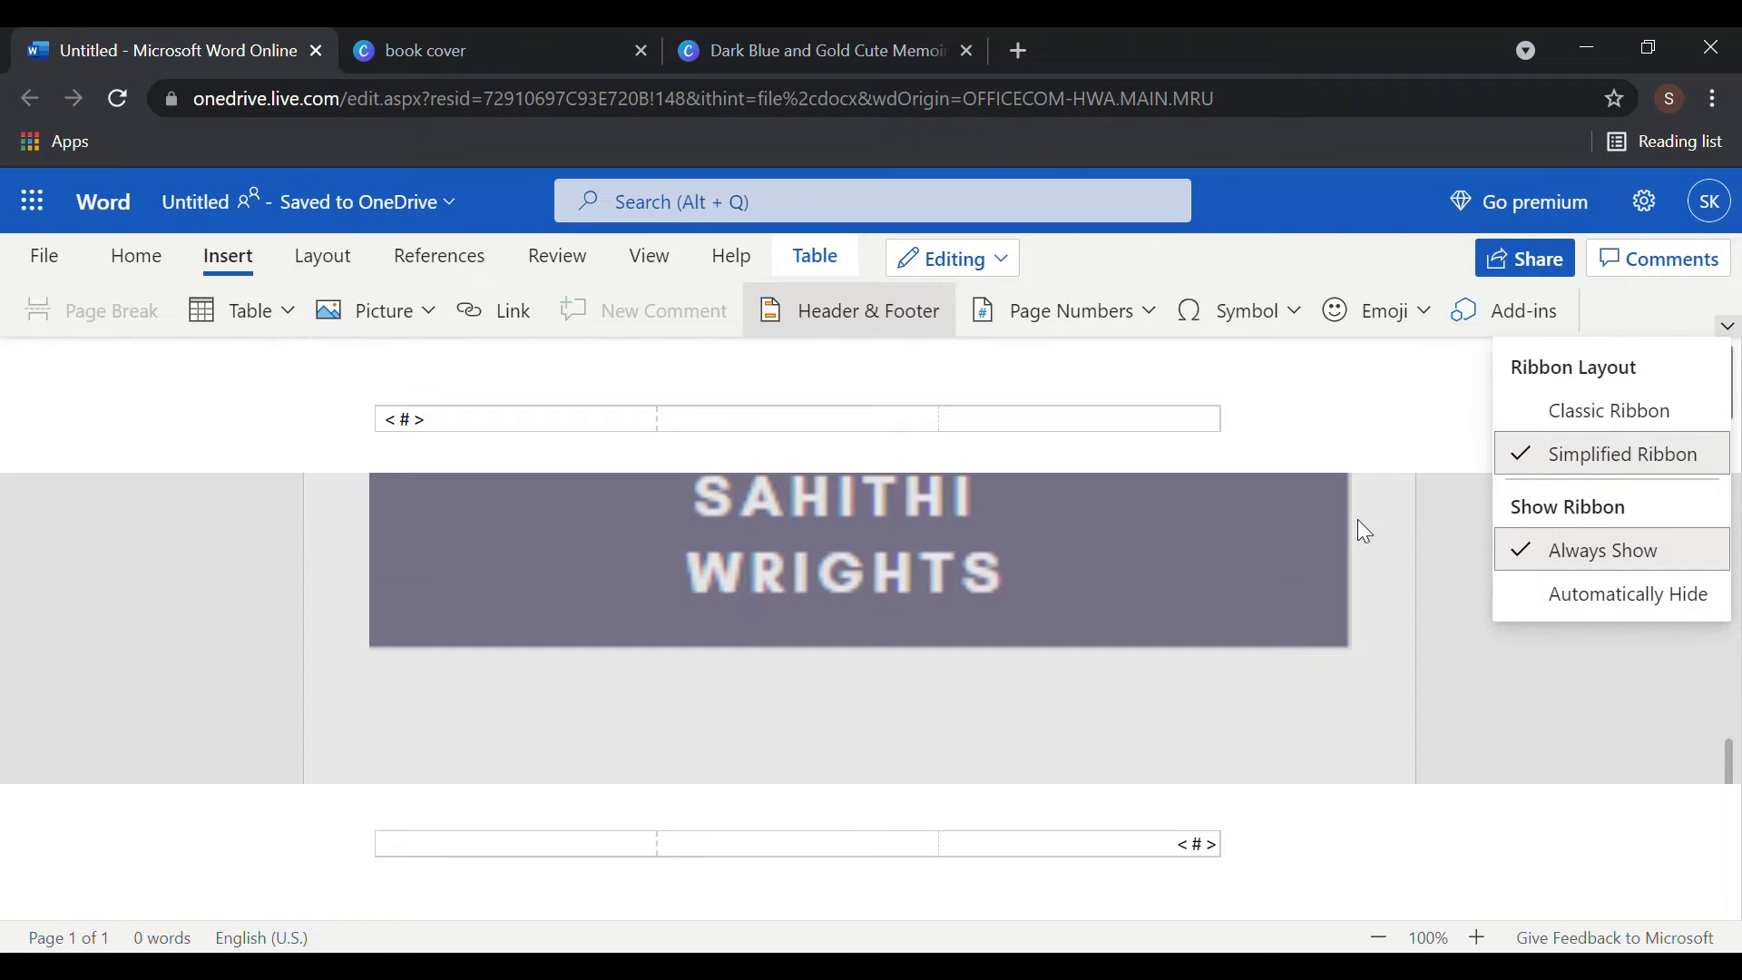
pyautogui.click(1307, 631)
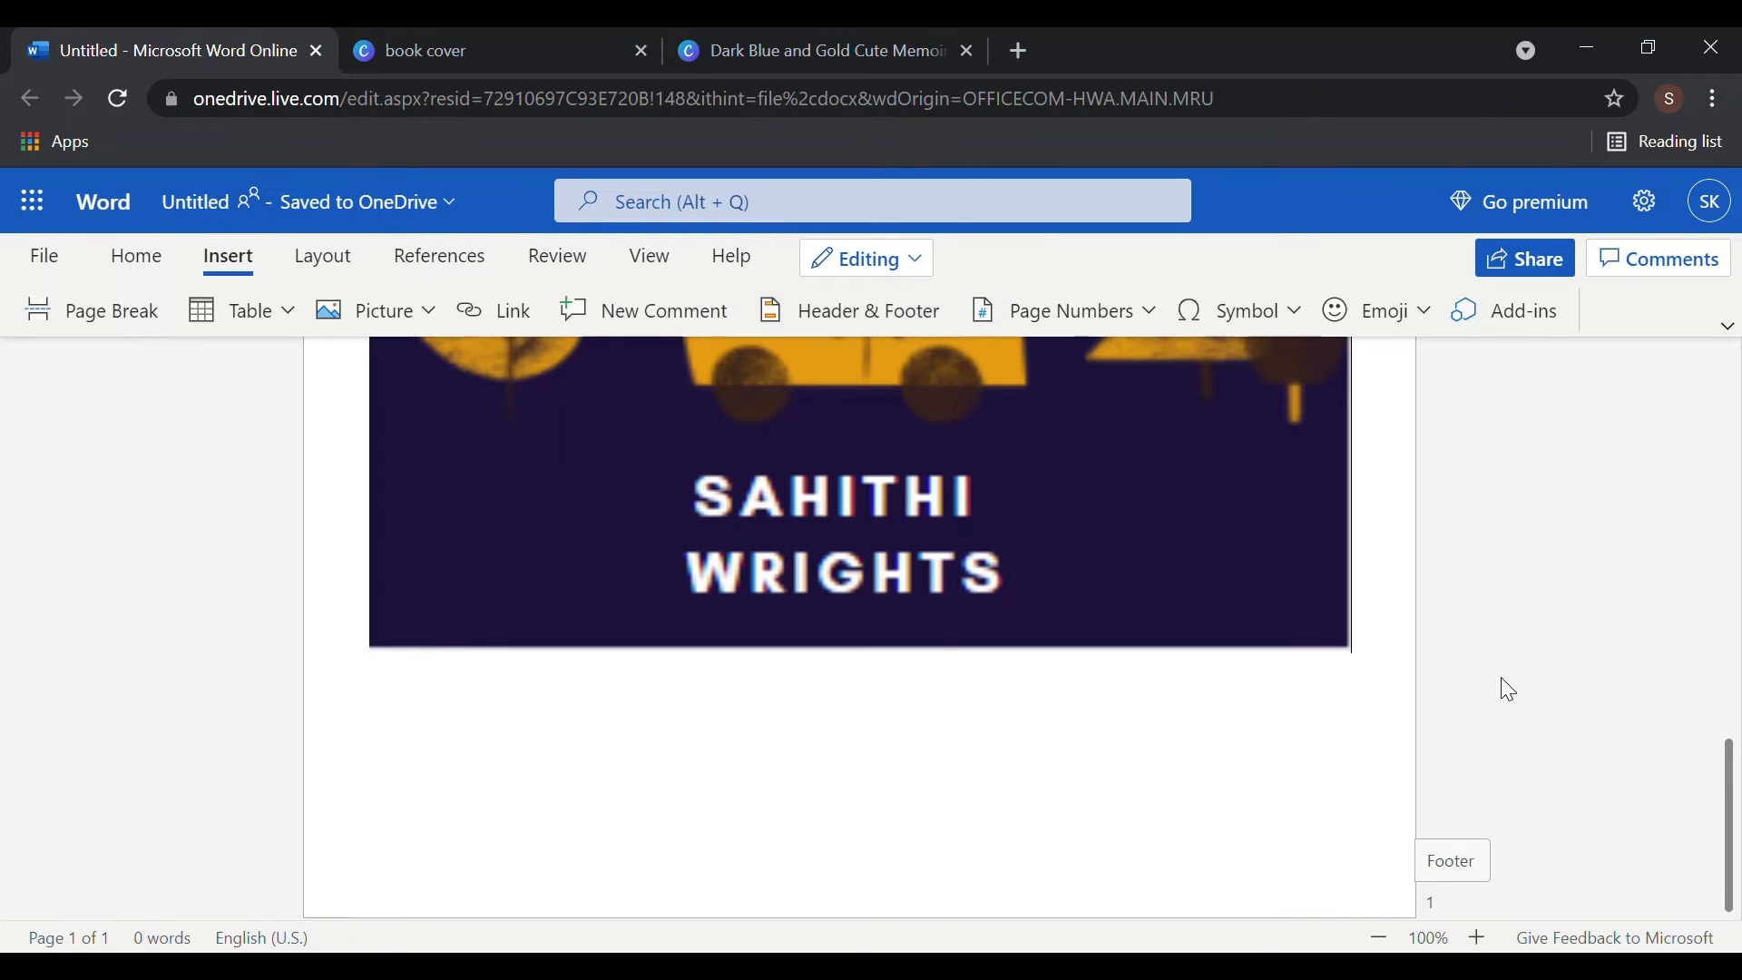
# - Add empty lines below the cover picture until a second page begins
pyautogui.click(1053, 641)
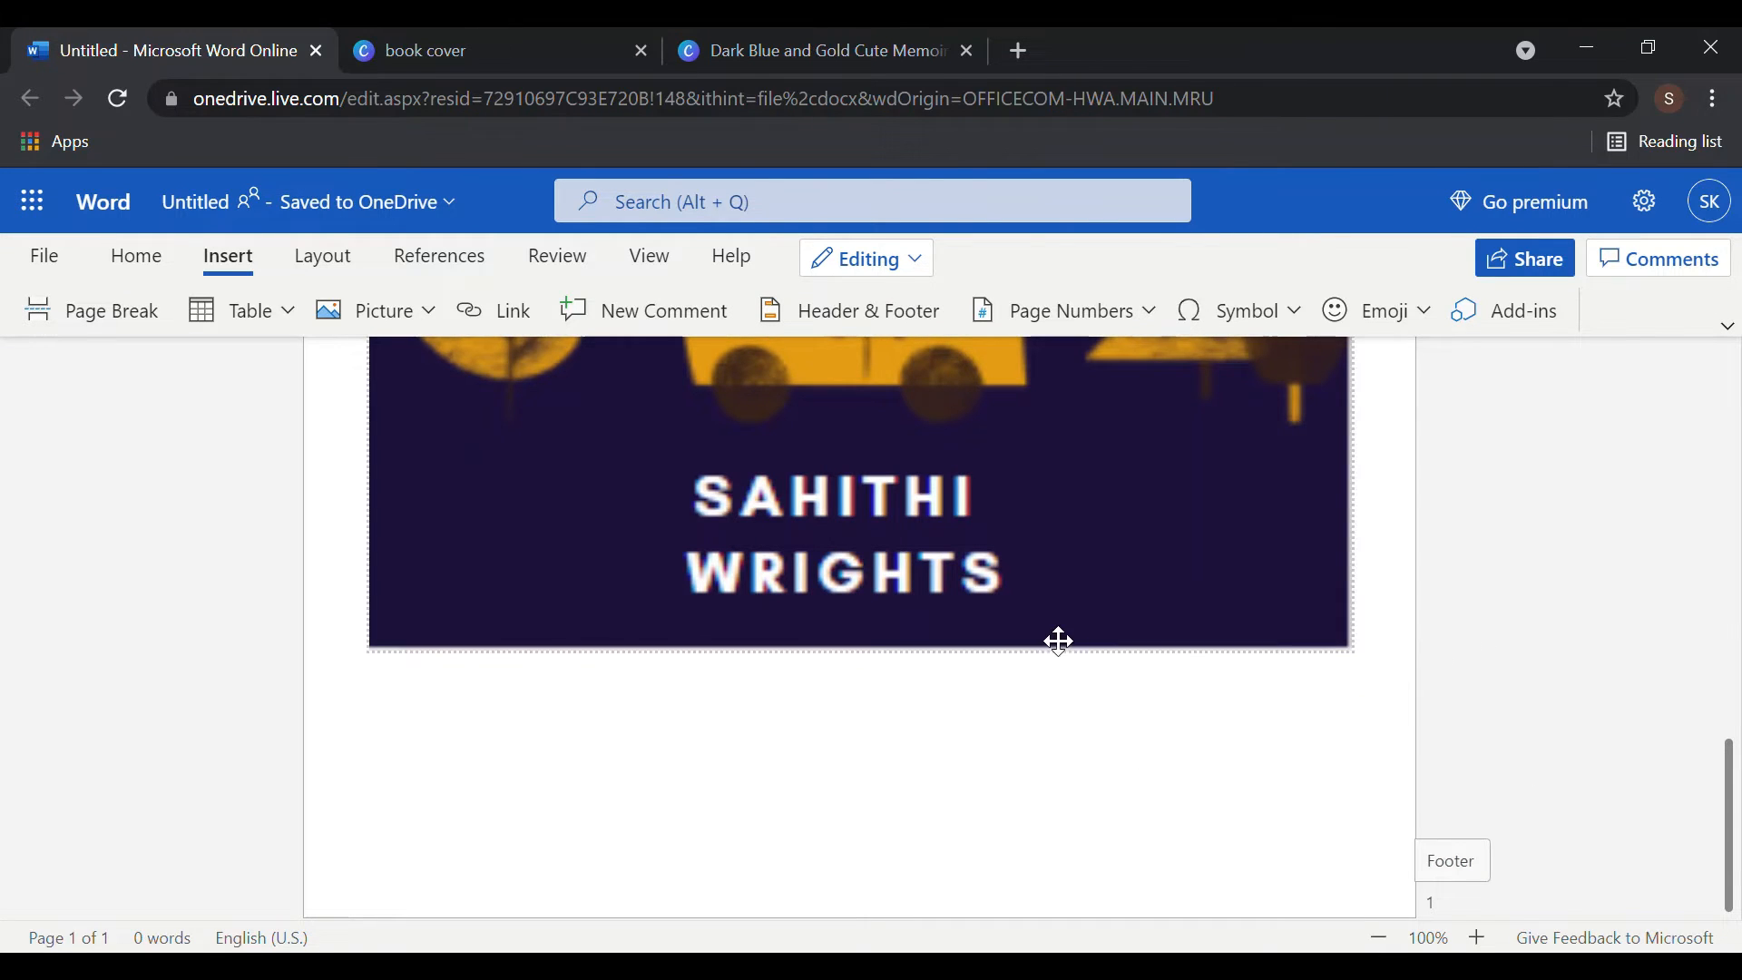
pyautogui.click(986, 722)
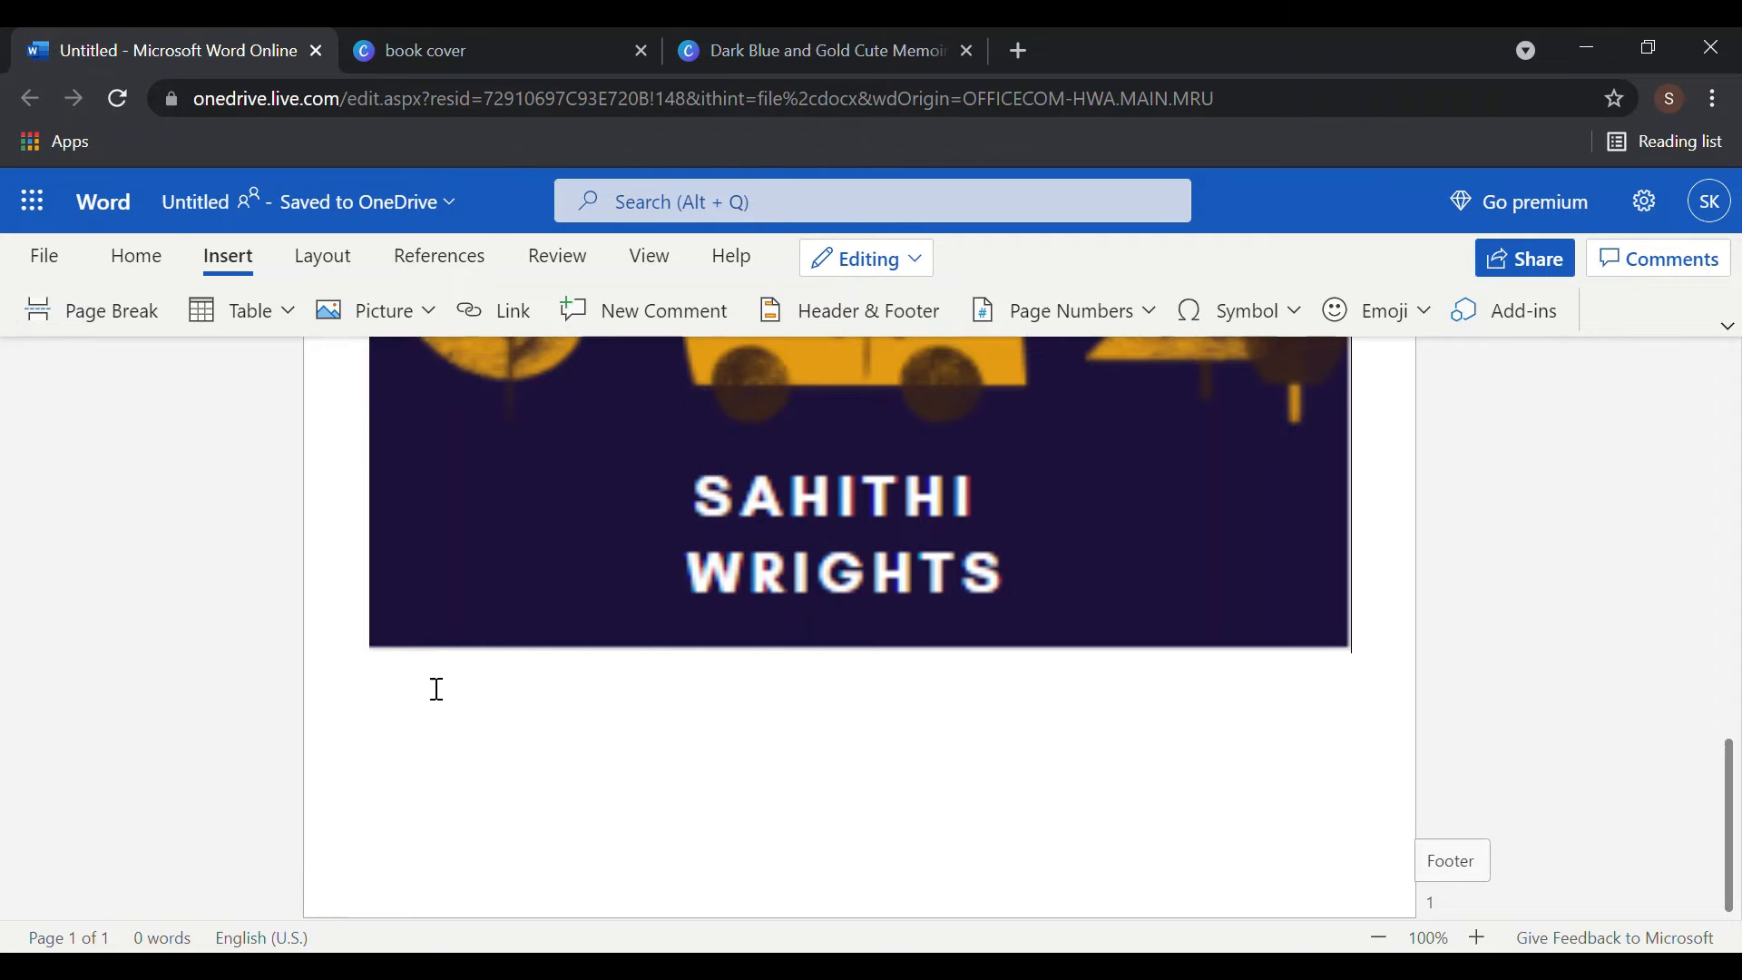
pyautogui.write('FHR')
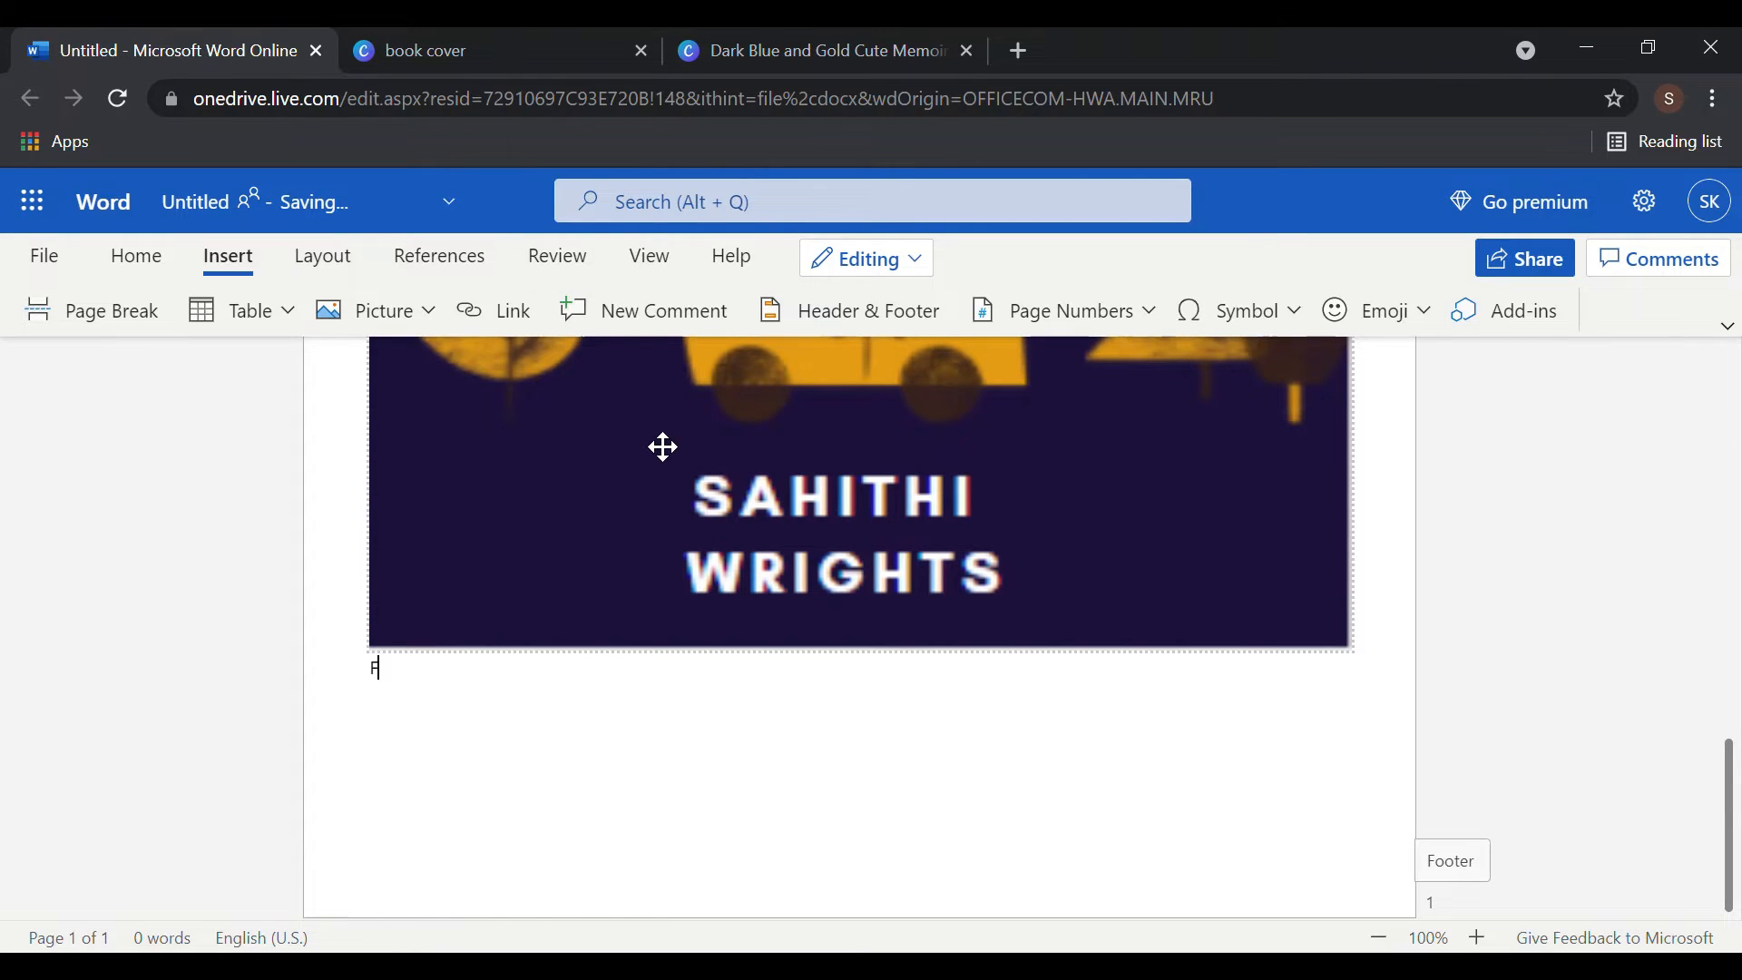
pyautogui.press('Return')
pyautogui.press('Return')
pyautogui.press('Return')
pyautogui.press('Return')
pyautogui.press('Return')
pyautogui.press('Return')
pyautogui.press('Return')
pyautogui.press('Return')
pyautogui.press('Return')
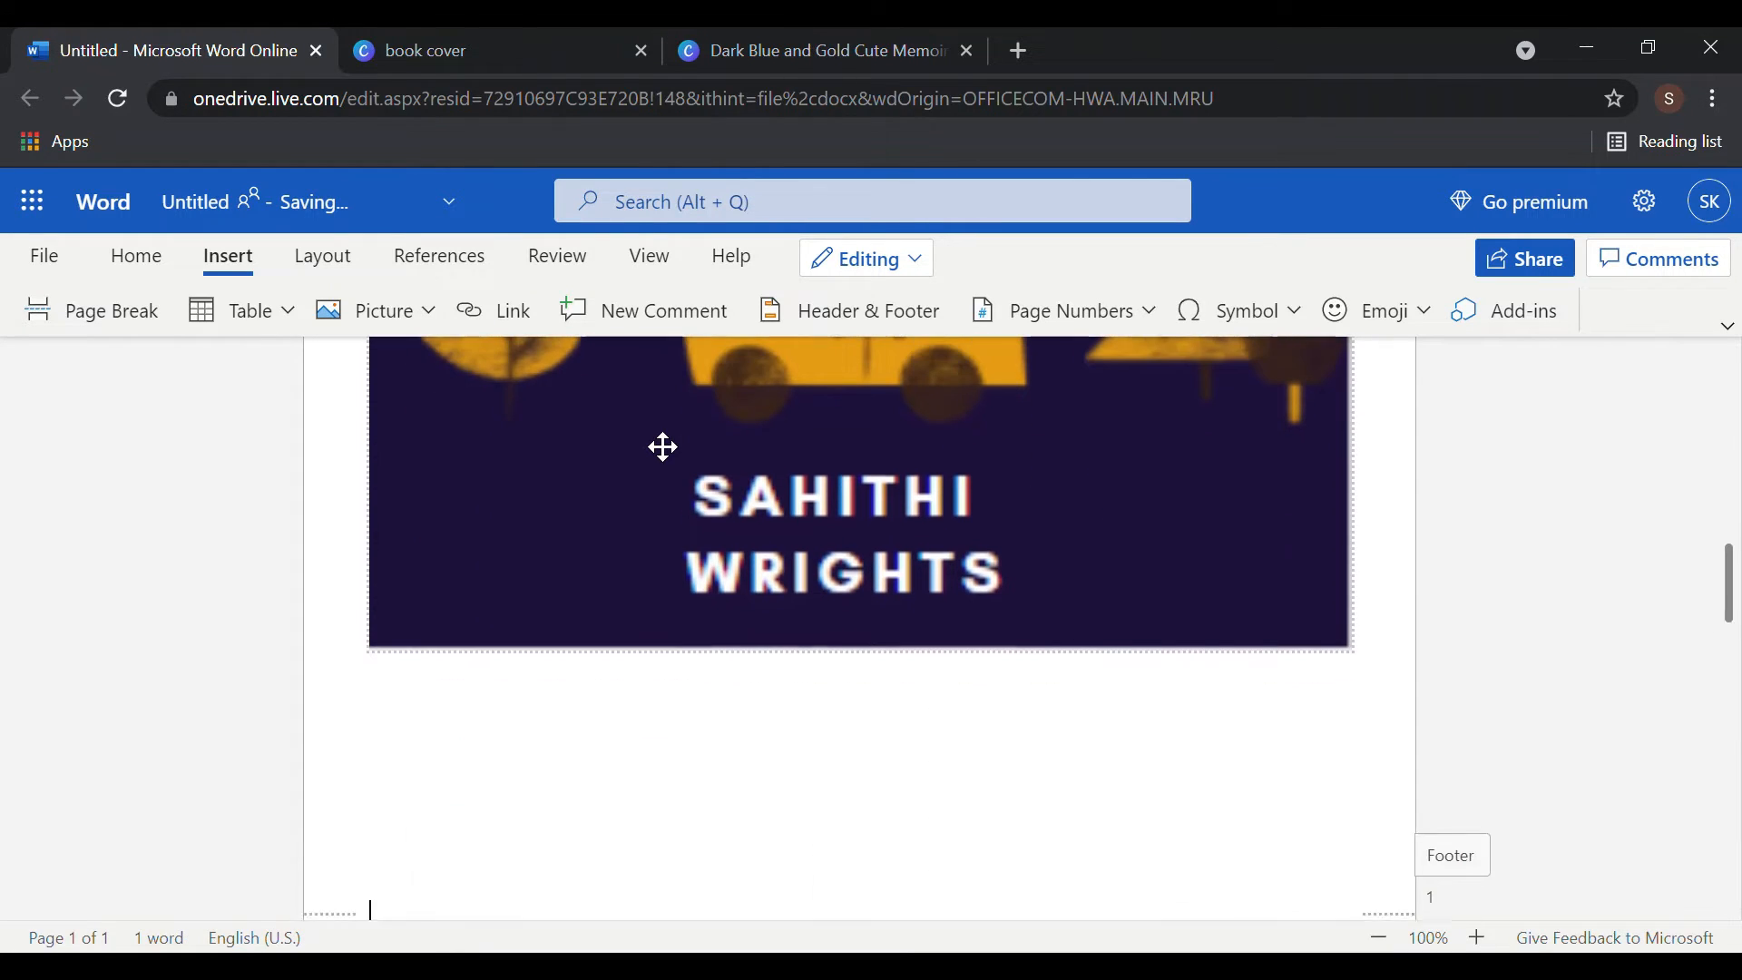
pyautogui.press('Return')
pyautogui.press('Return')
pyautogui.press('Return')
pyautogui.press('Return')
pyautogui.press('Return')
pyautogui.press('Return')
pyautogui.press('Return')
pyautogui.press('Return')
pyautogui.press('Return')
pyautogui.press('Return')
pyautogui.press('Return')
pyautogui.press('Return')
pyautogui.press('Return')
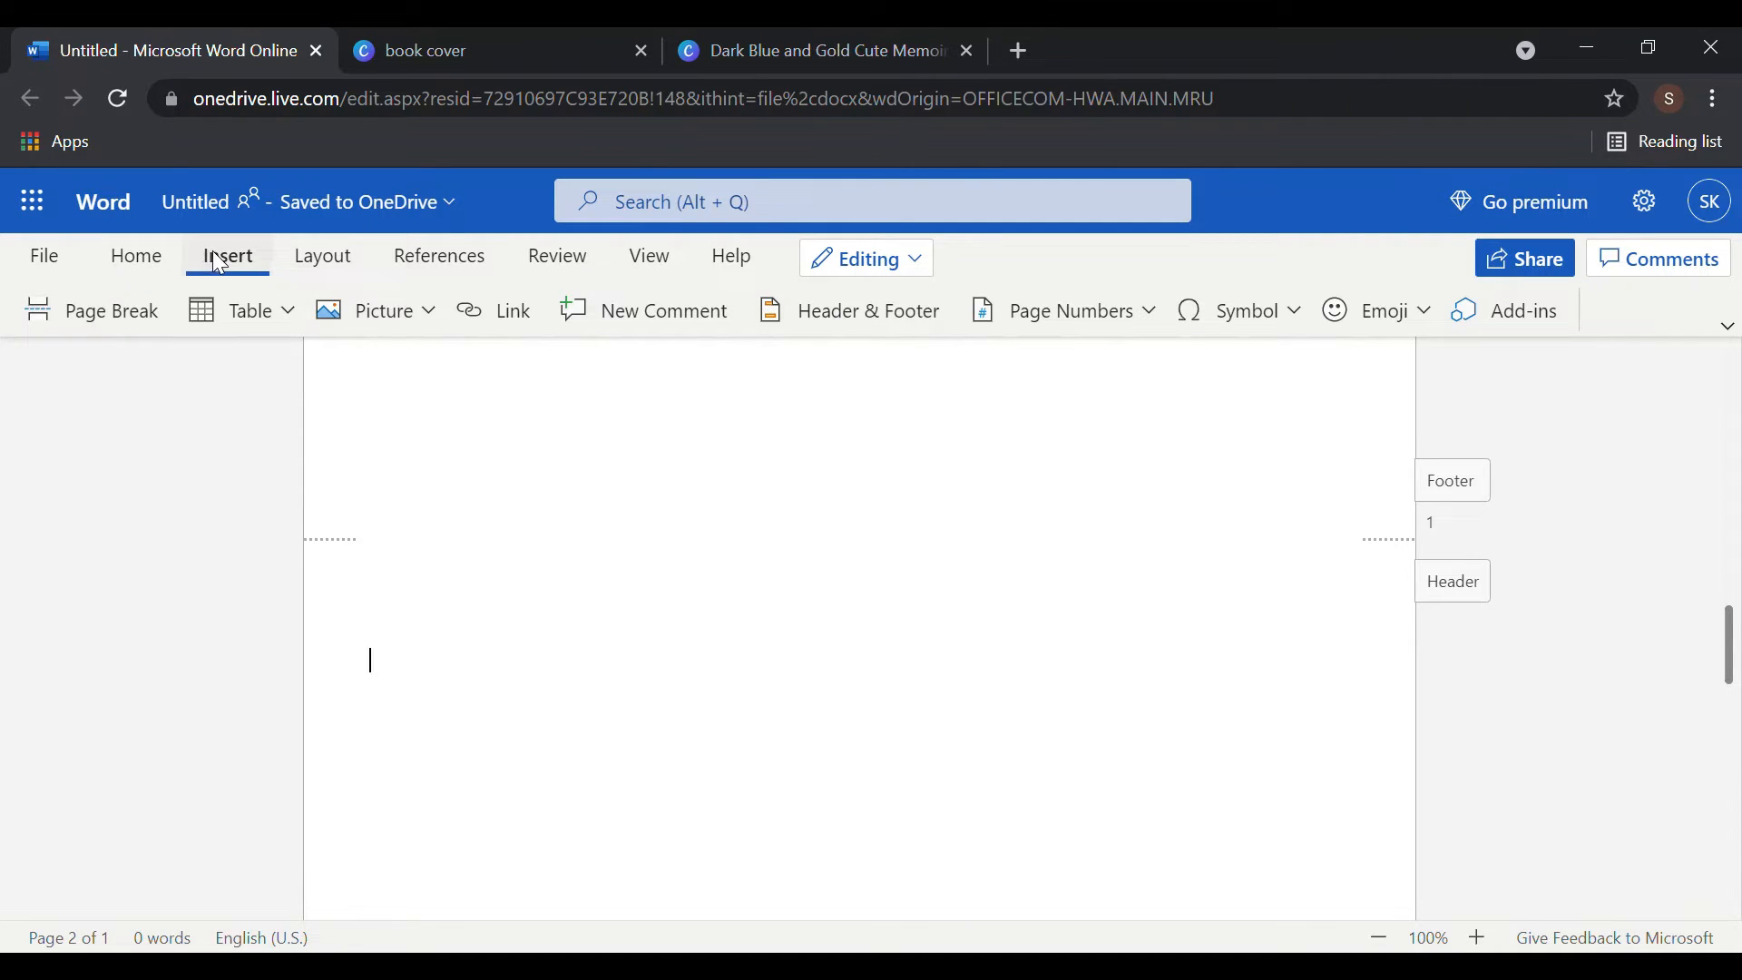
# - Insert a table of contents through the 'TABLE OF' command search
pyautogui.click(291, 313)
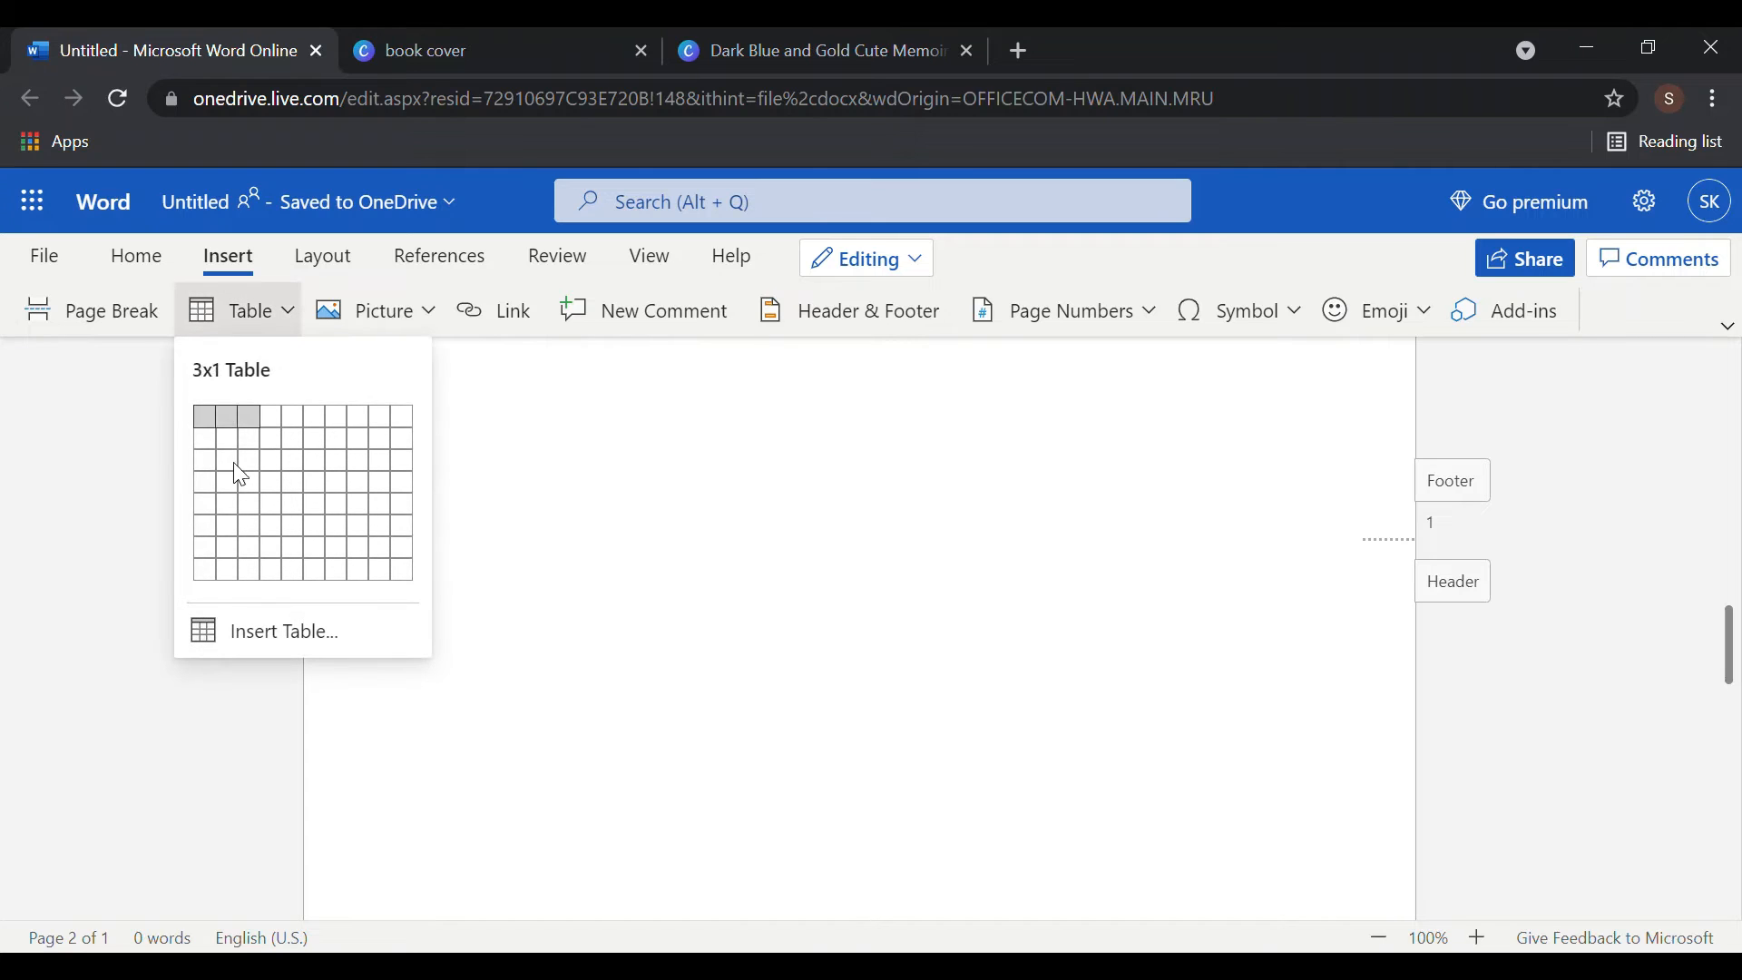
pyautogui.click(192, 700)
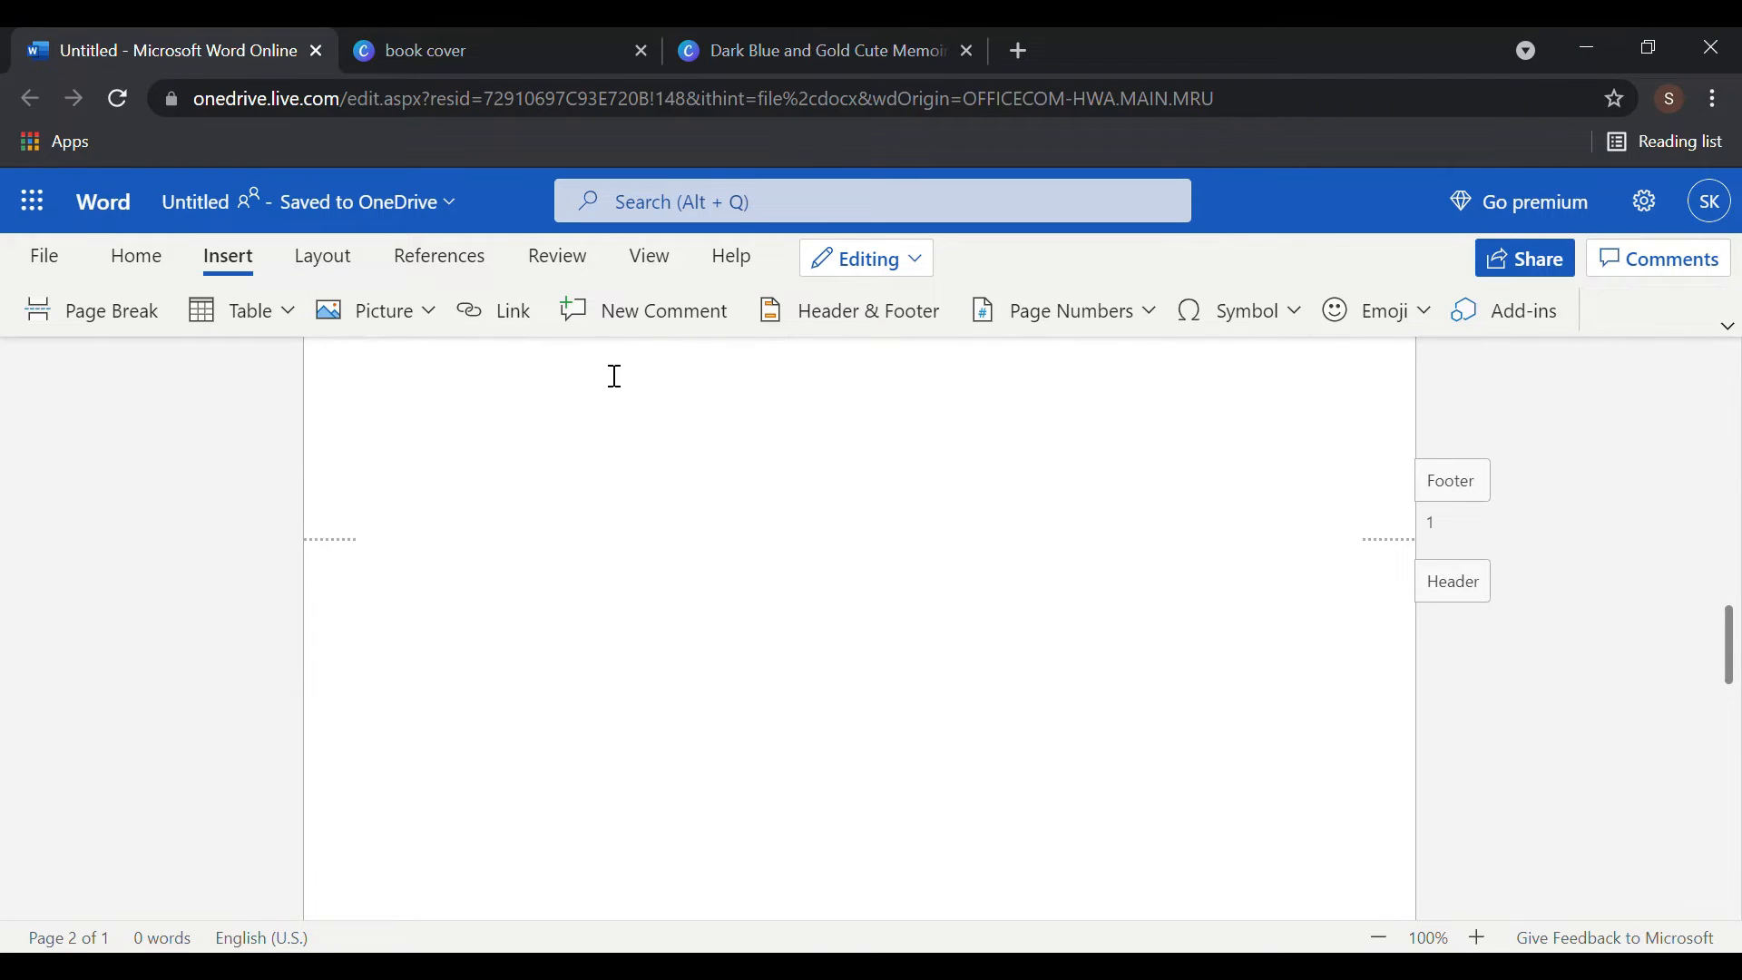
pyautogui.click(846, 207)
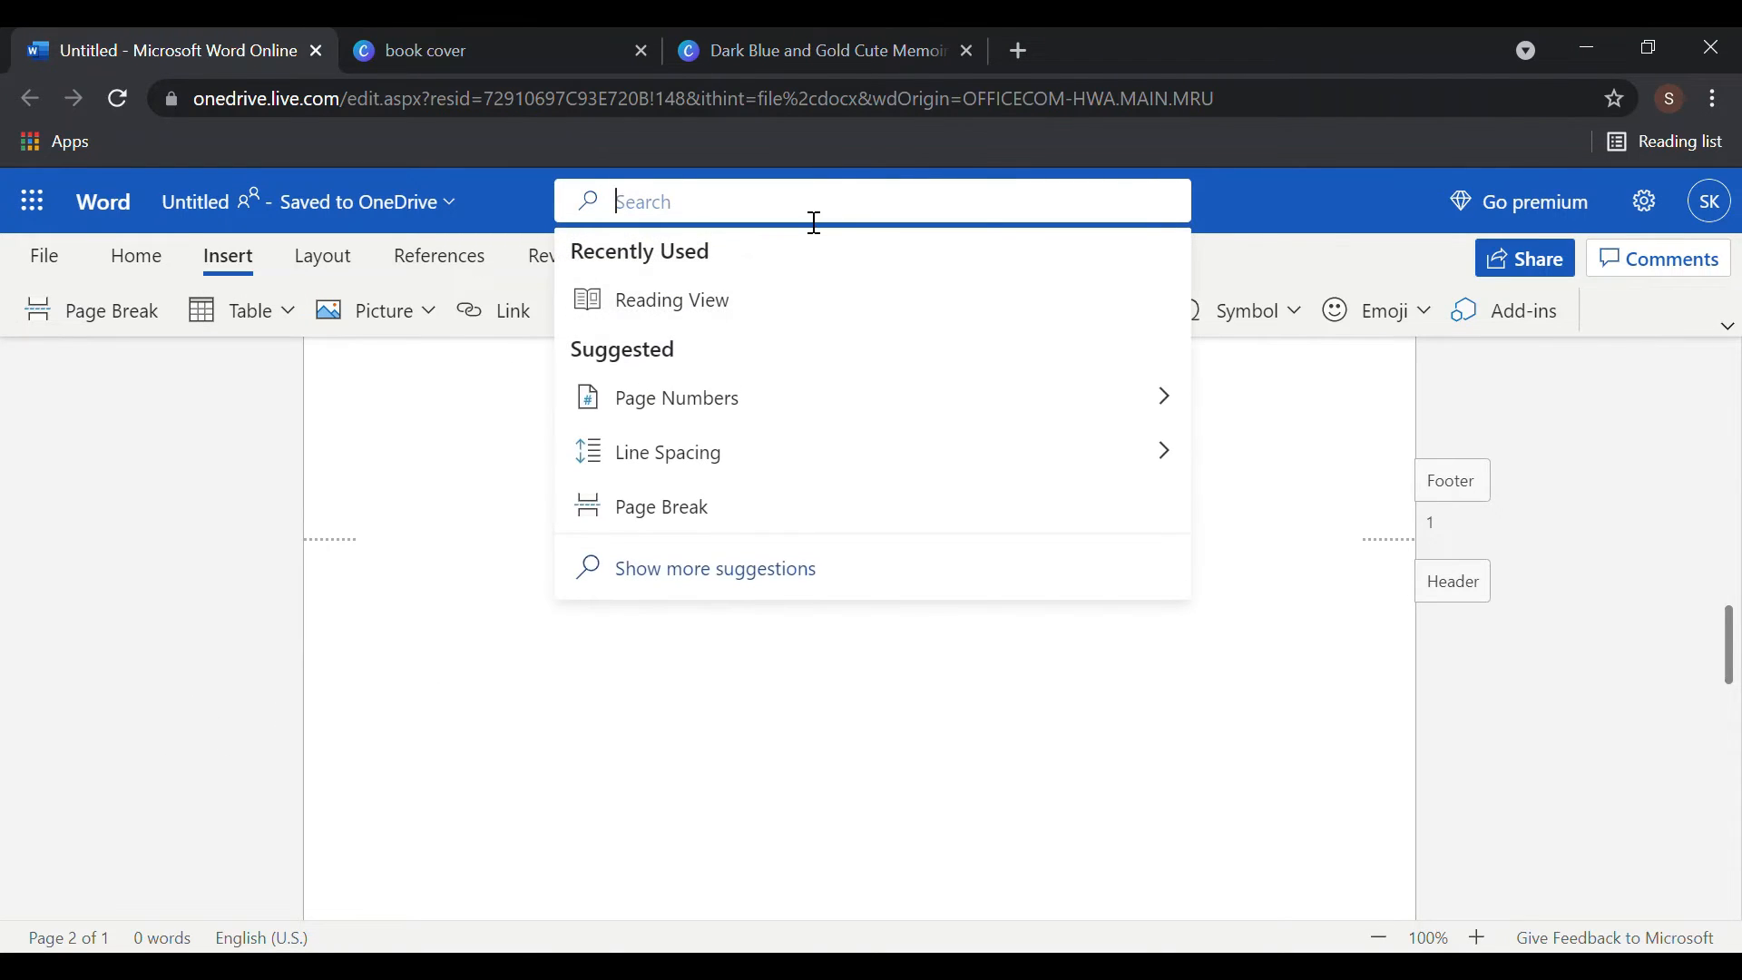
pyautogui.write('TA')
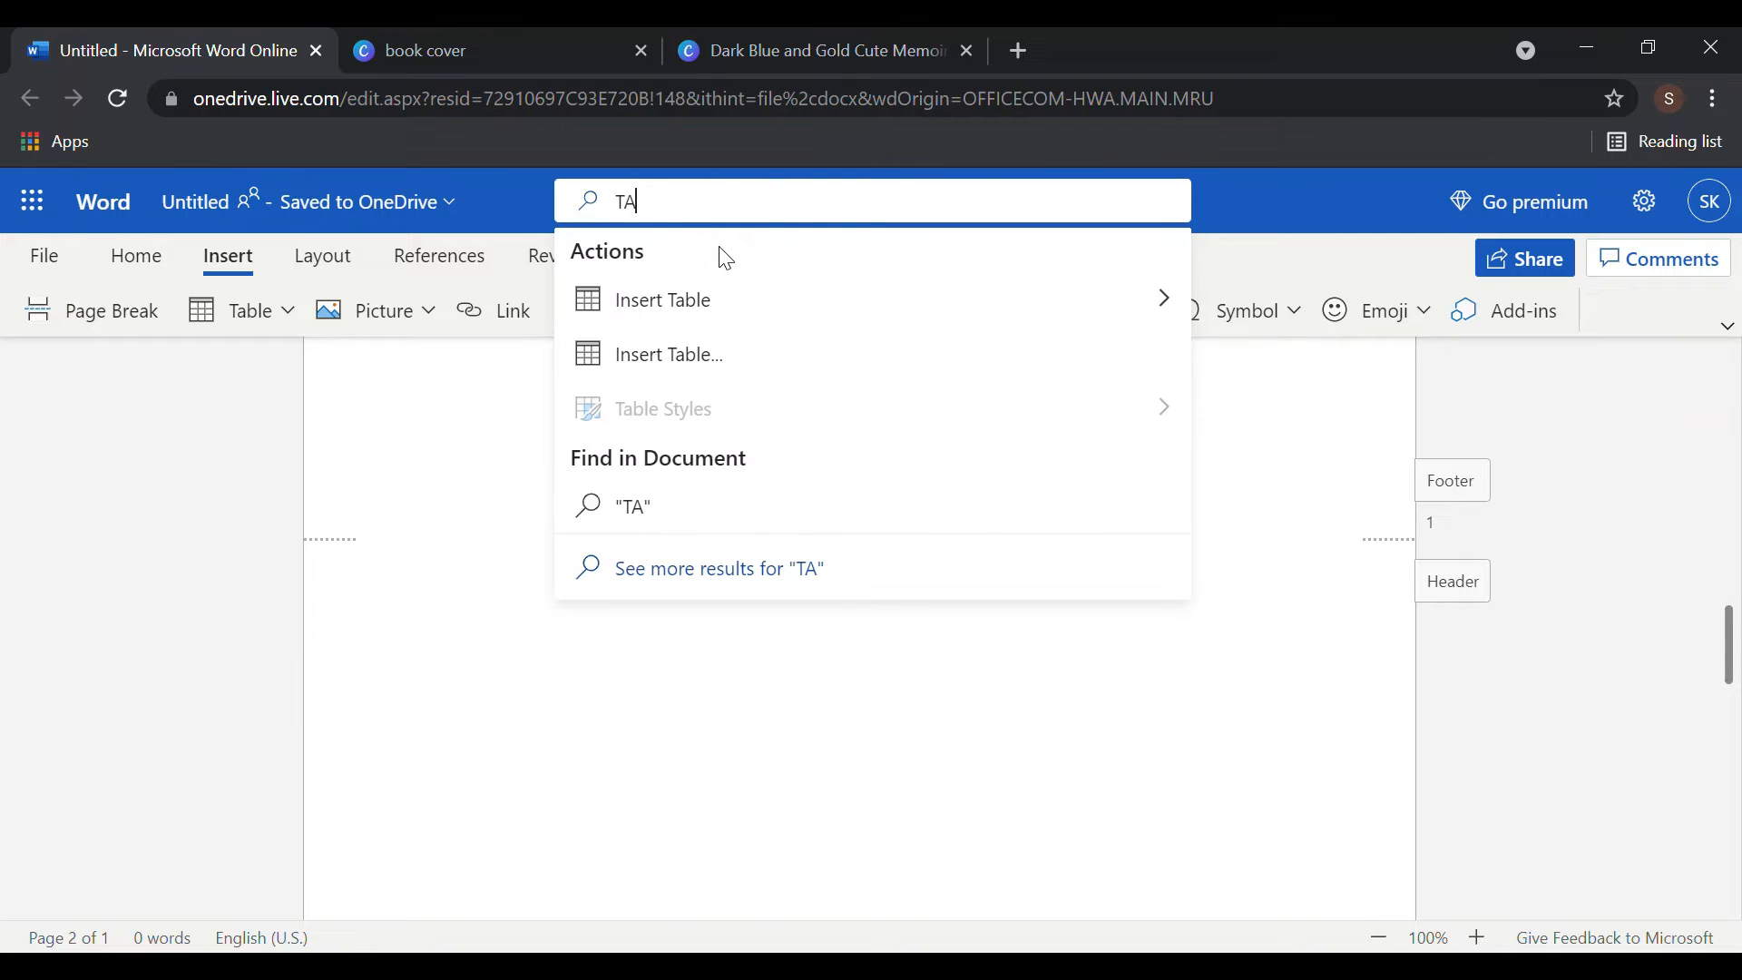
pyautogui.write('BLE OF')
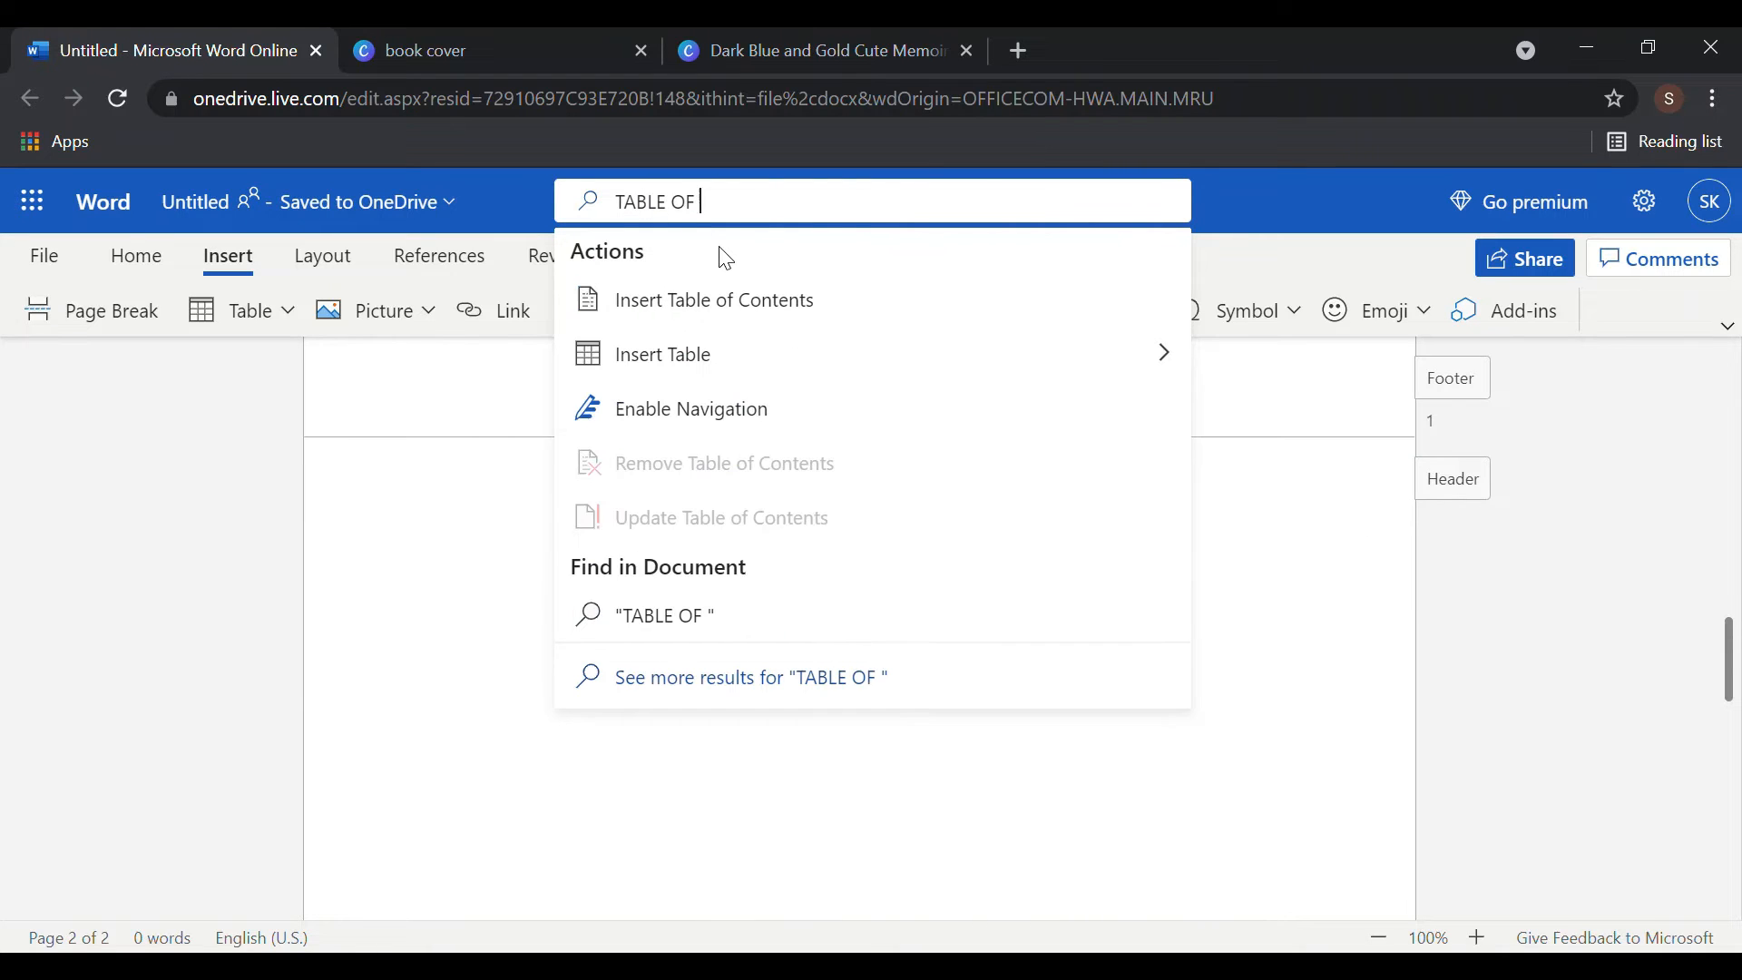
pyautogui.click(715, 299)
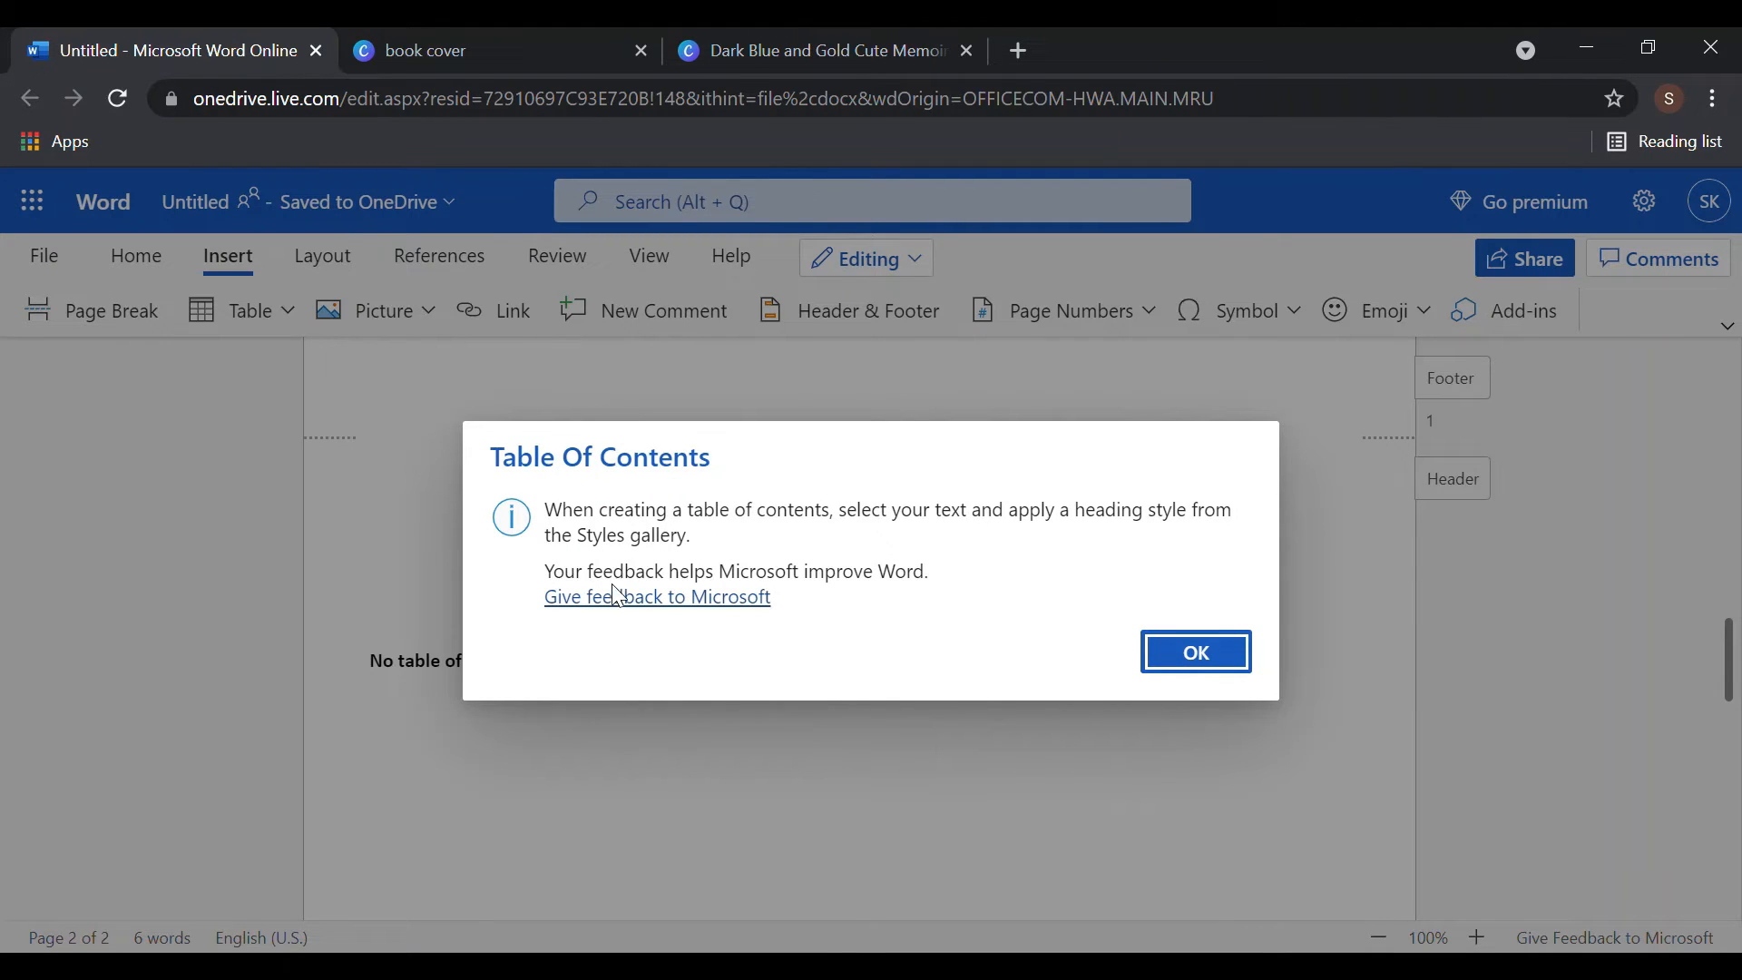
pyautogui.click(1174, 651)
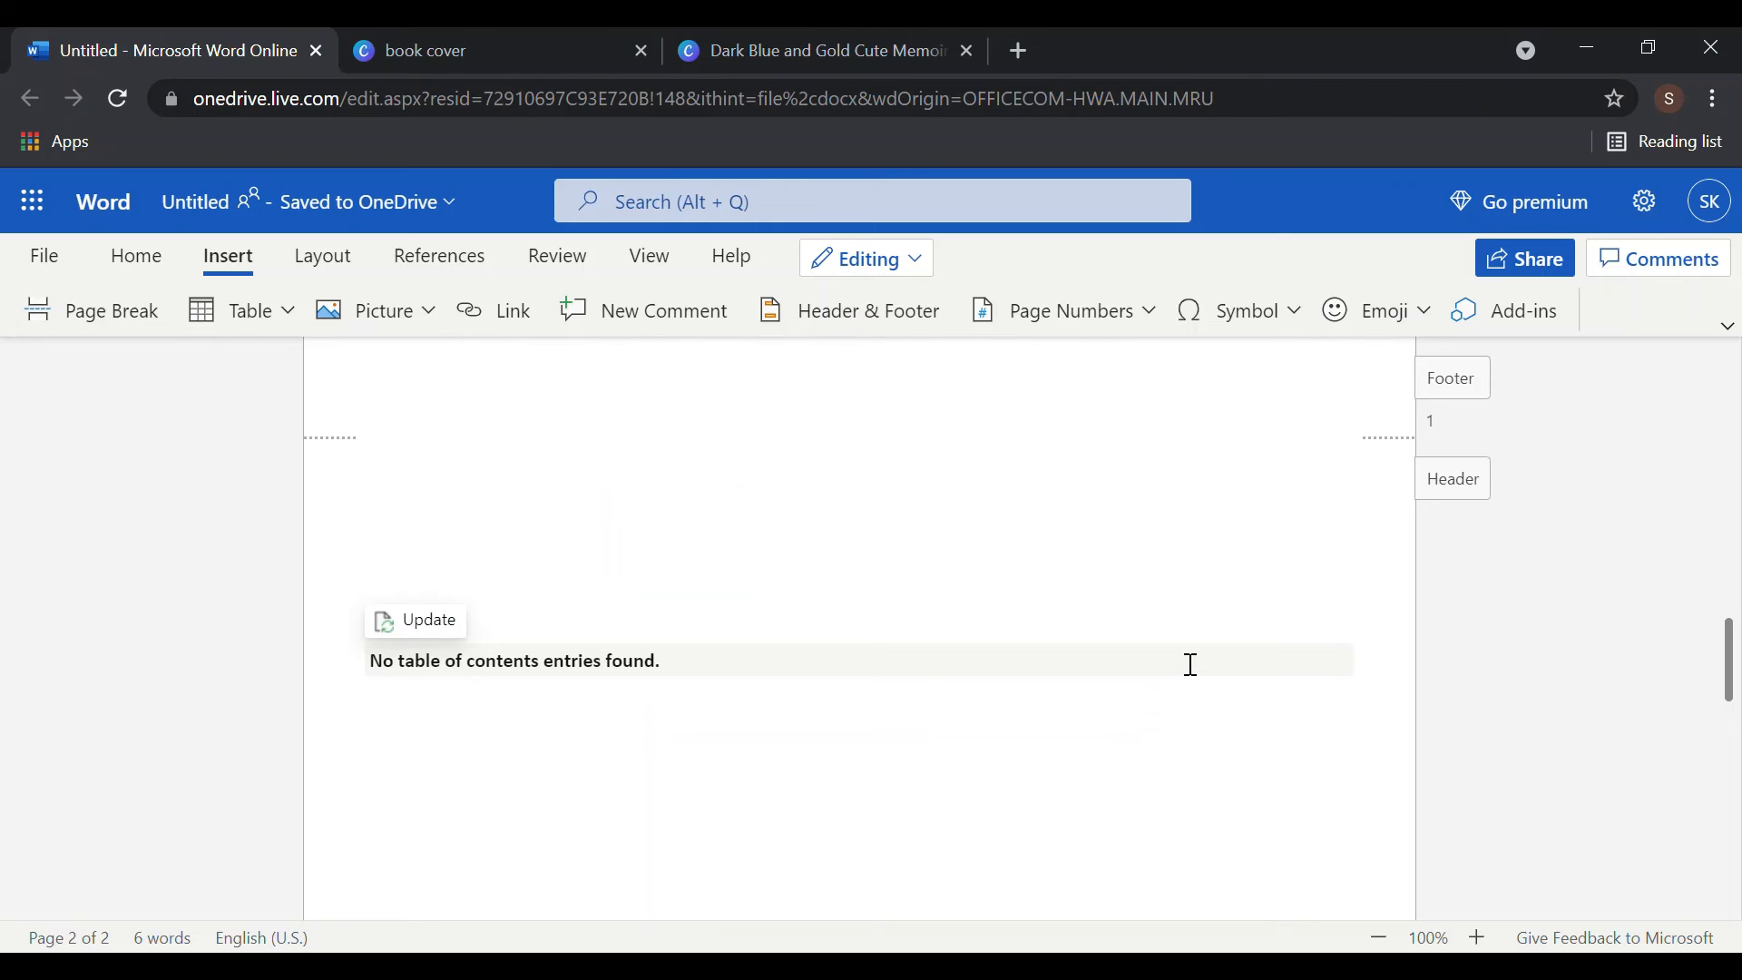
# - Delete the empty table of contents and start typing 'CONTENT' on page two
pyautogui.click(934, 669)
pyautogui.click(456, 632)
pyautogui.click(444, 612)
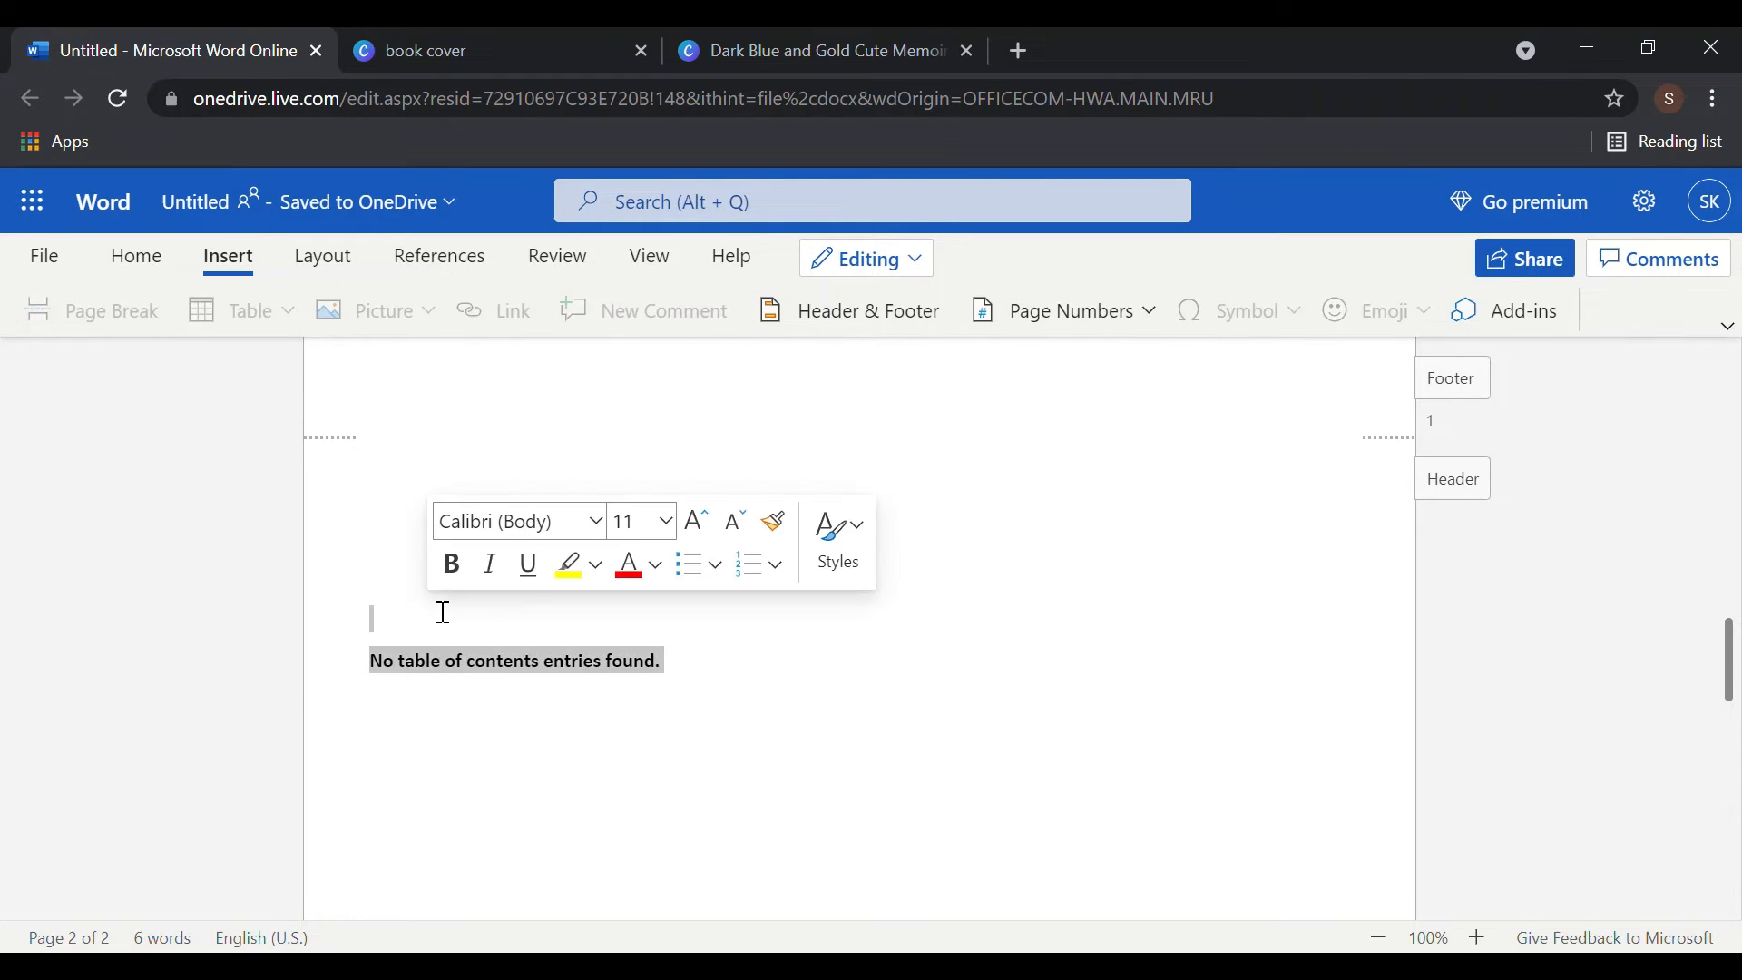
pyautogui.press('BackSpace')
pyautogui.write('FUJ0')
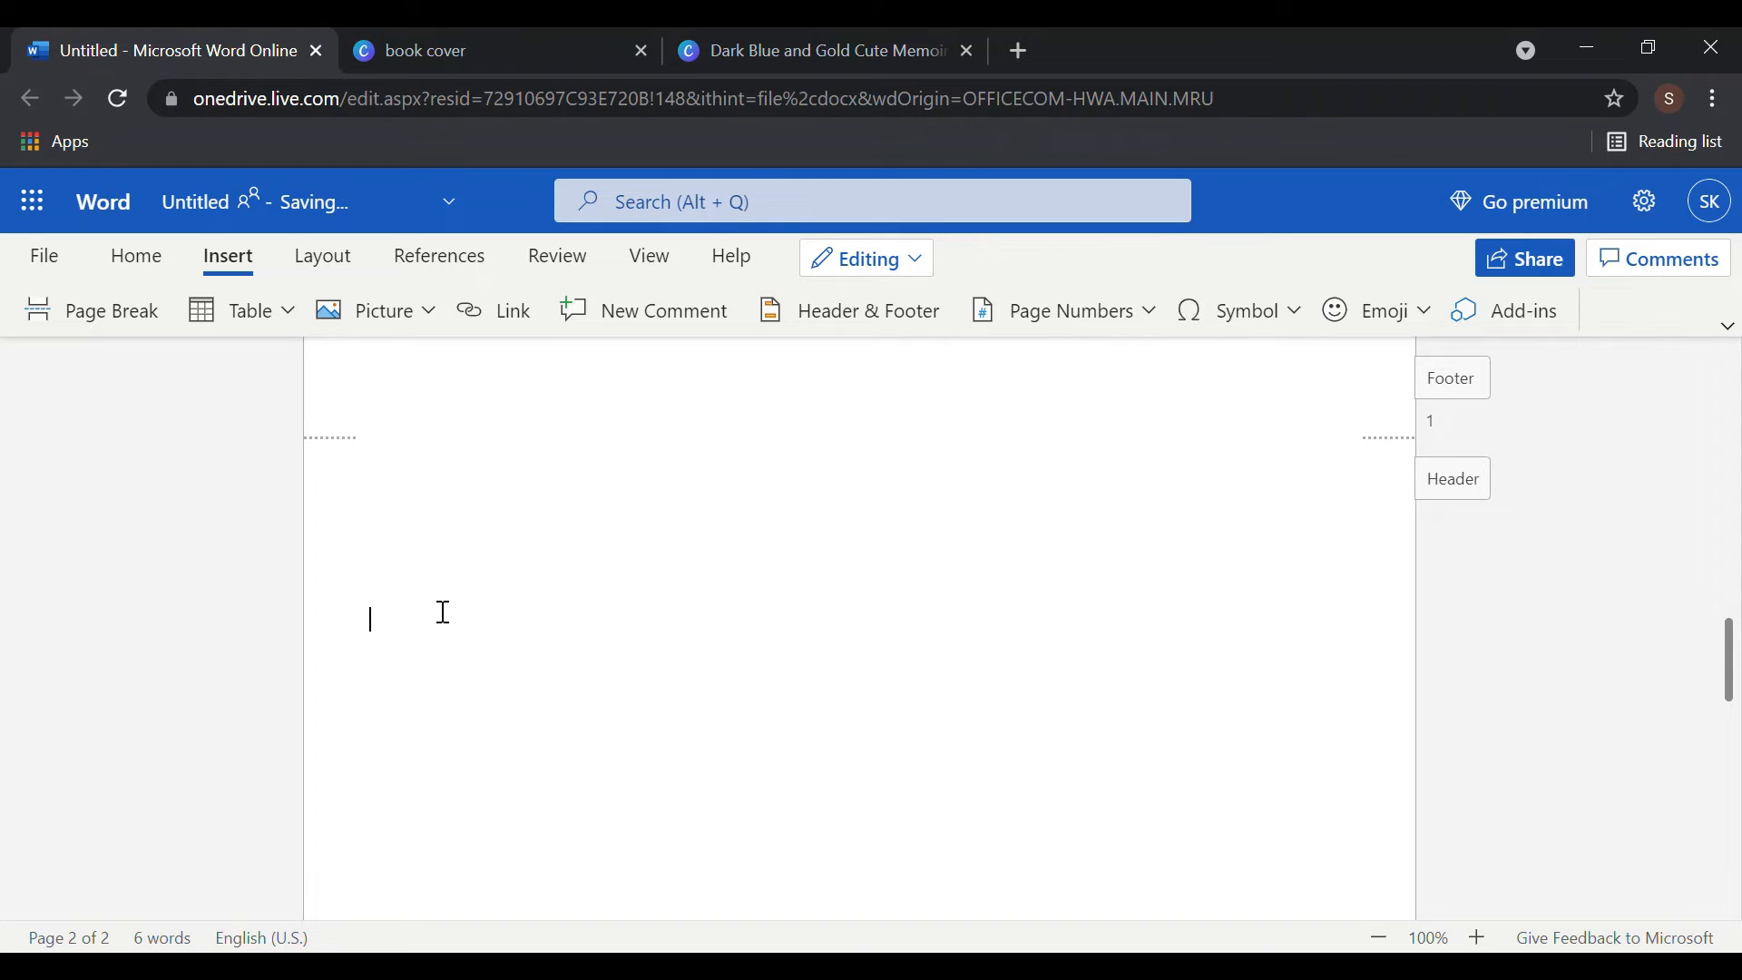
pyautogui.write('cONTENT')
# - Make the word CONTENT bold and resize it to 28 pt
pyautogui.moveTo(529, 635); pyautogui.dragTo(179, 606)
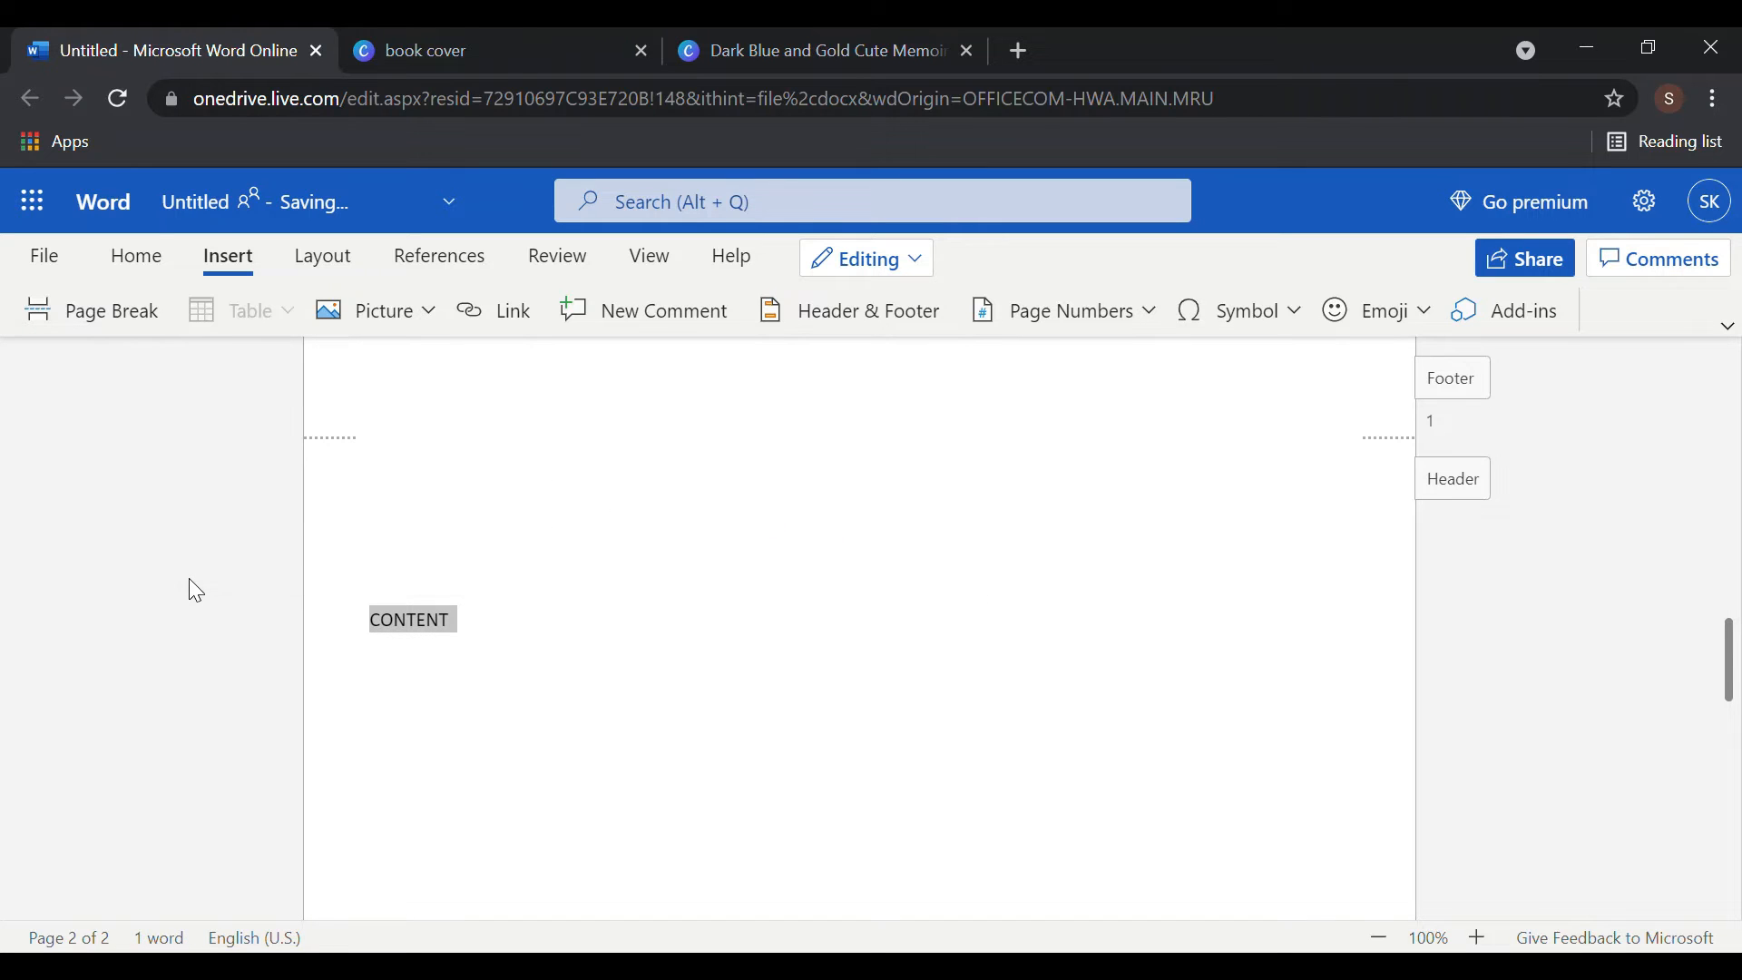
pyautogui.hotkey('ctrl', 'b')
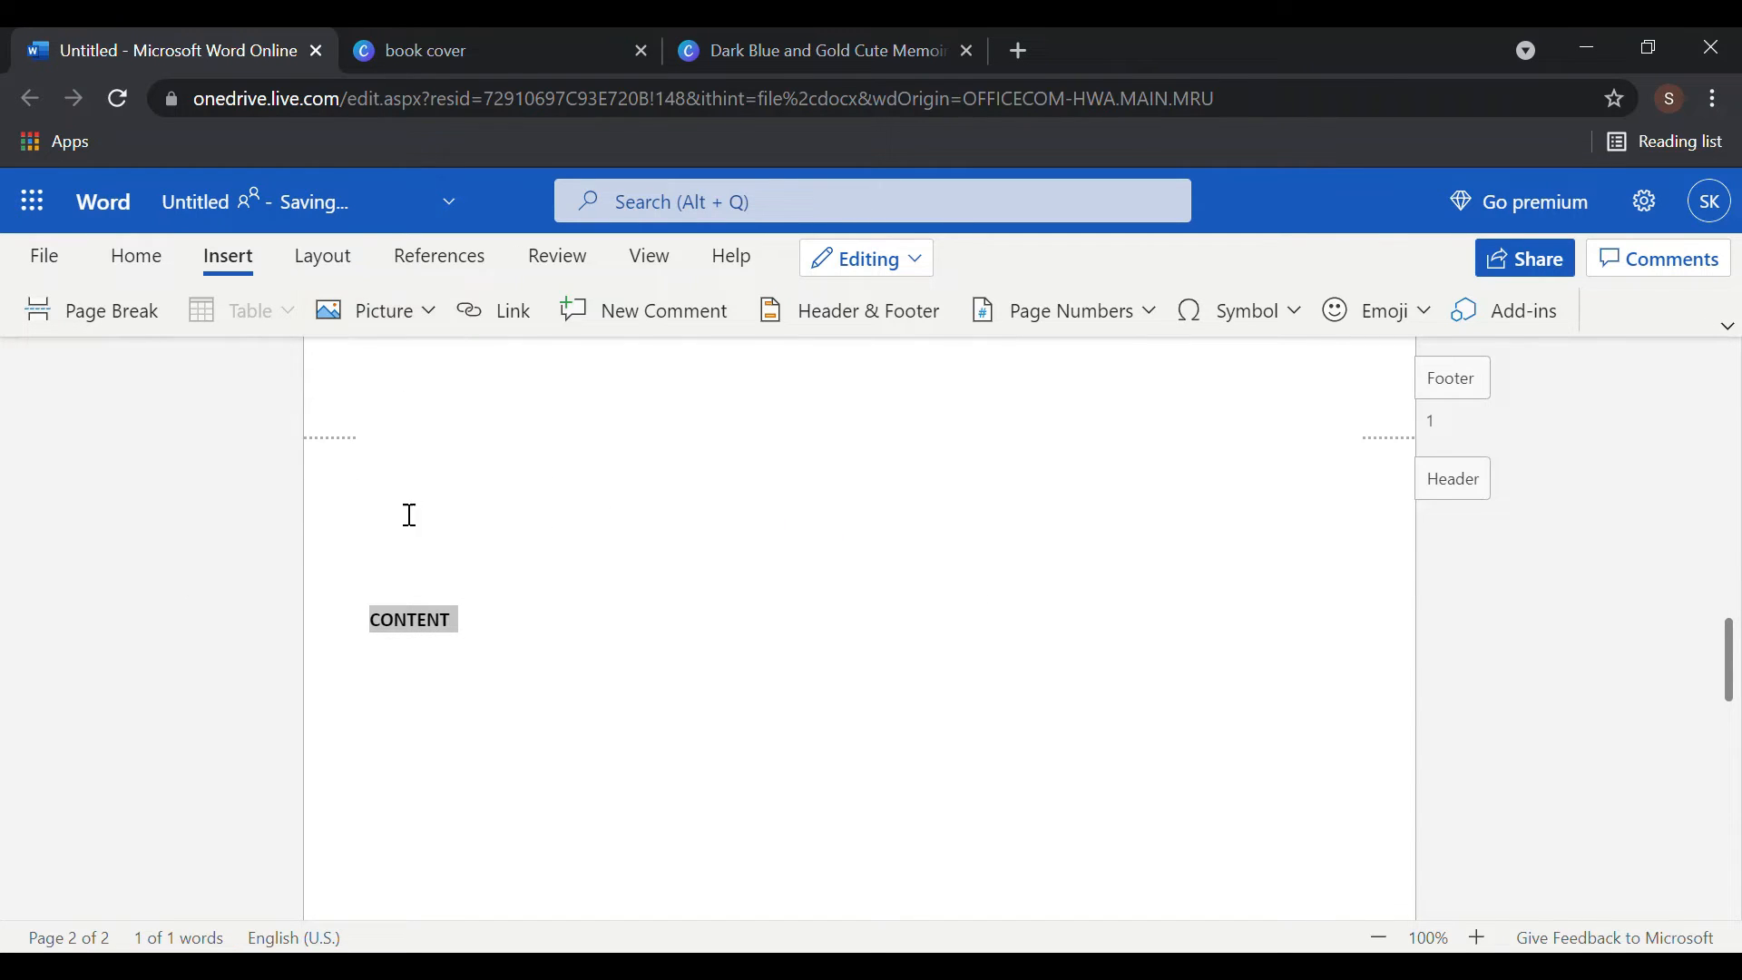
pyautogui.click(135, 256)
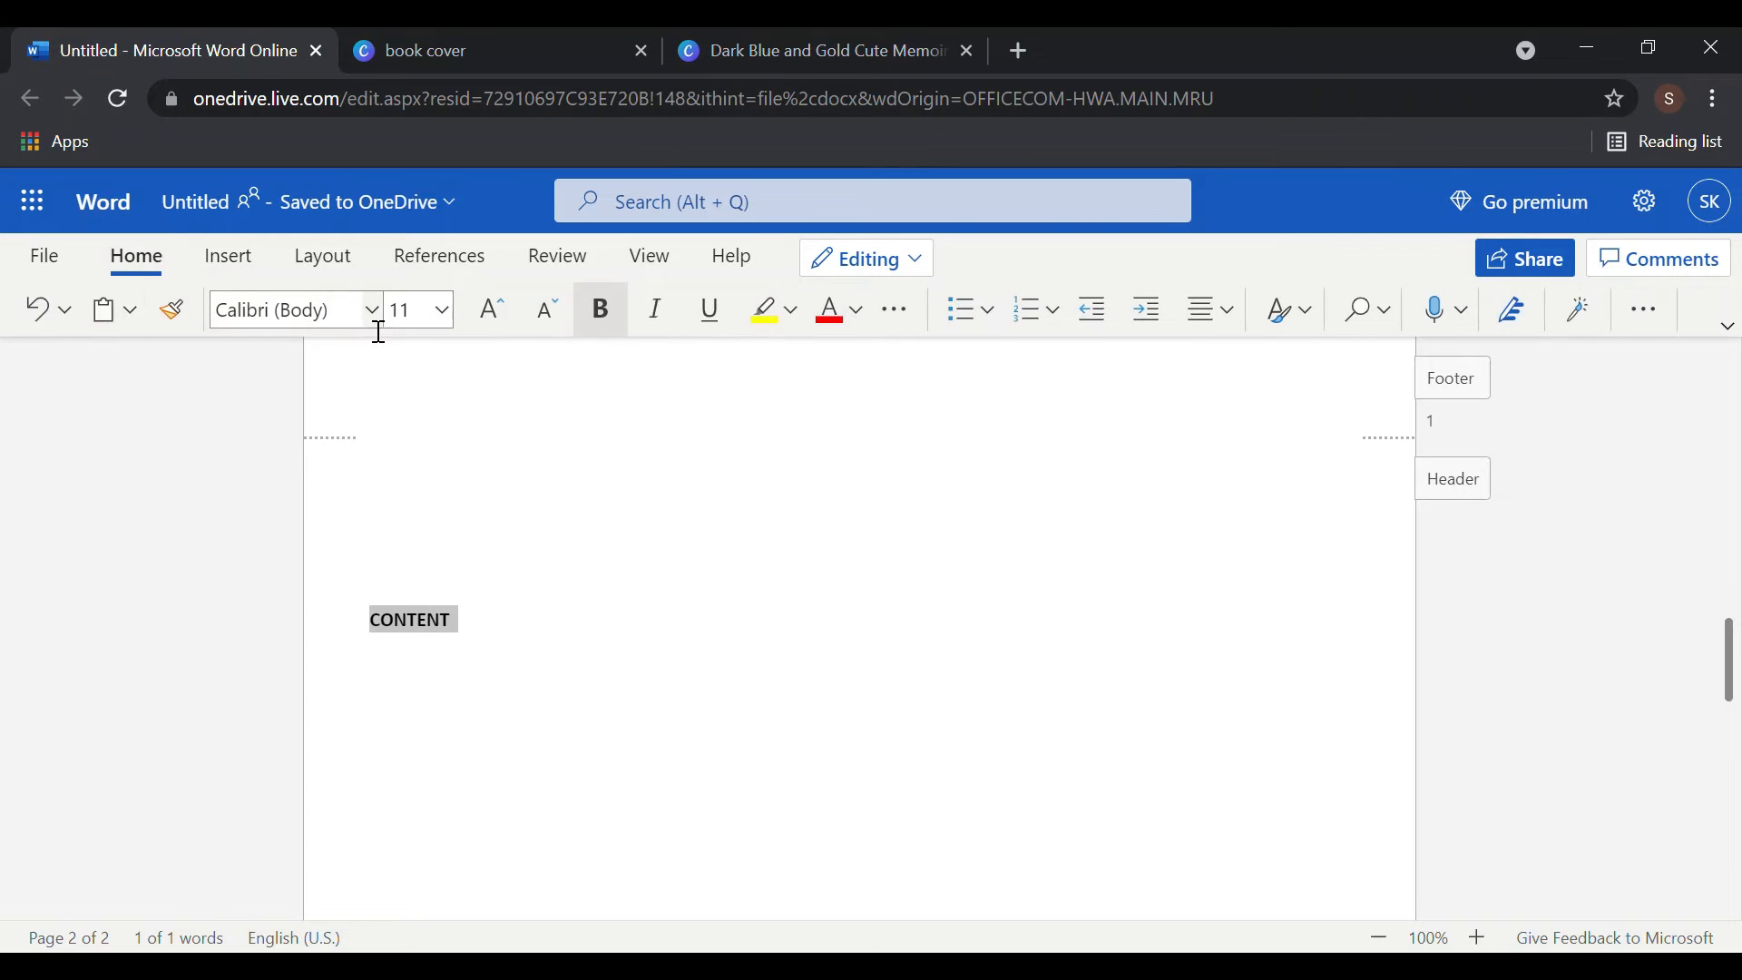
pyautogui.click(488, 310)
pyautogui.click(485, 313)
pyautogui.click(486, 313)
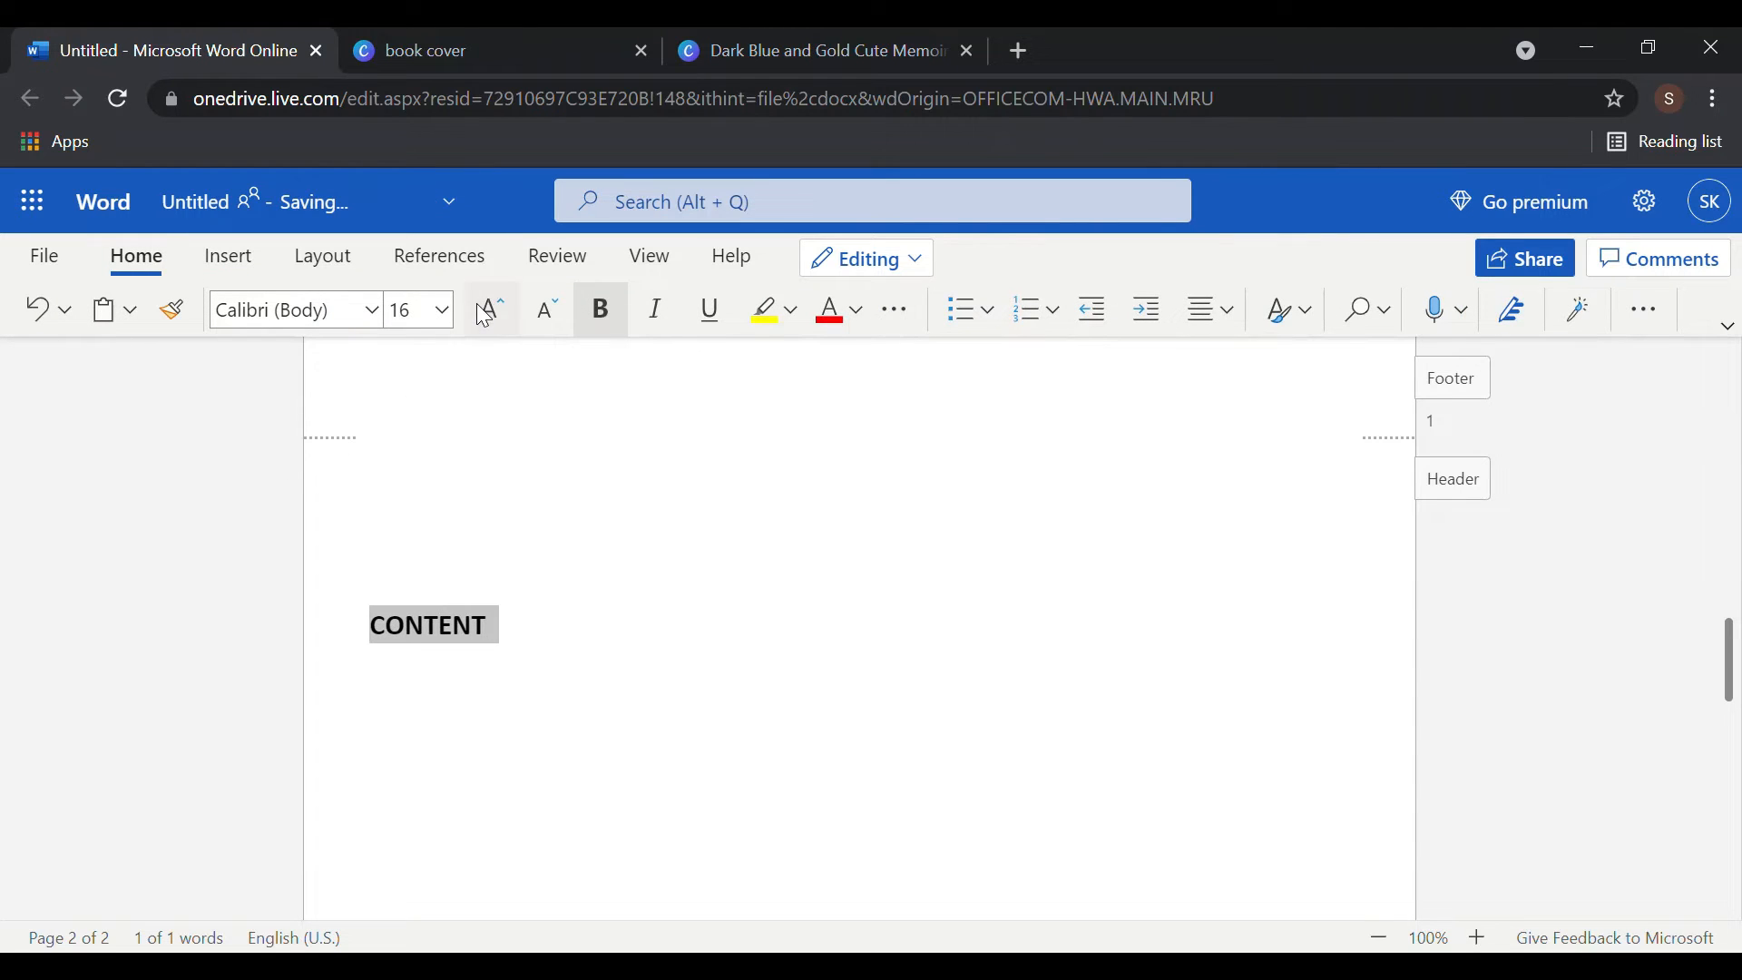
pyautogui.click(489, 310)
pyautogui.click(488, 310)
pyautogui.click(488, 310)
pyautogui.click(488, 310)
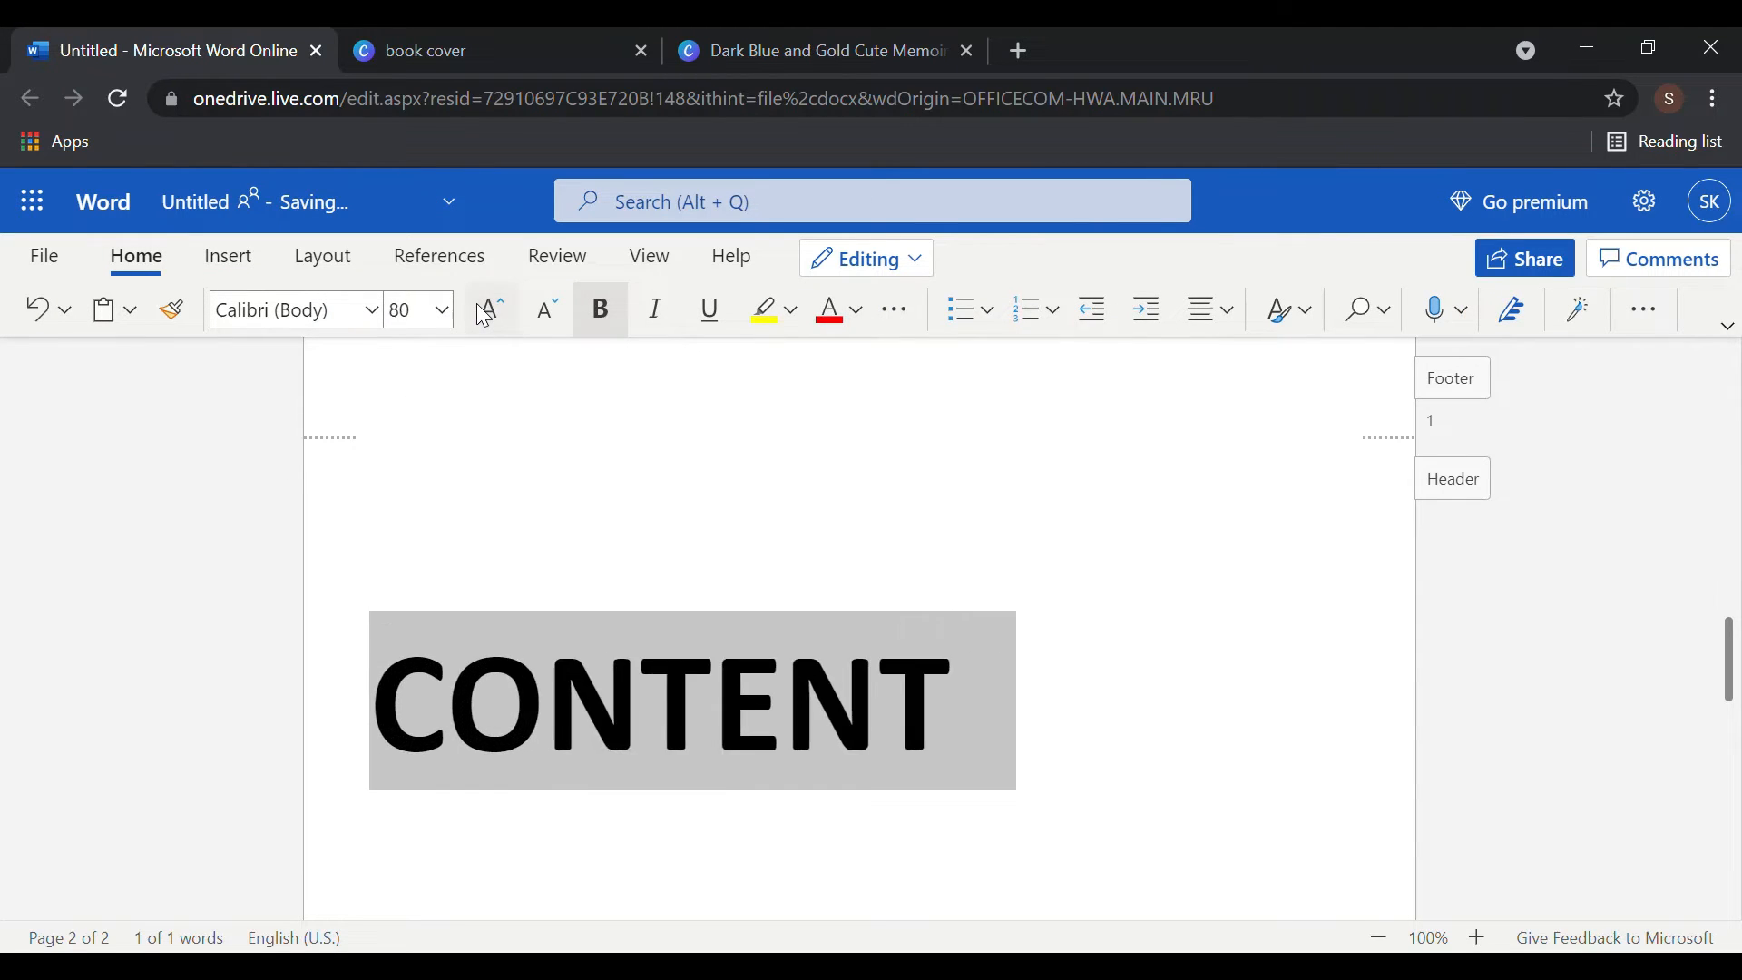
pyautogui.click(559, 310)
pyautogui.click(557, 312)
pyautogui.click(557, 312)
pyautogui.click(556, 313)
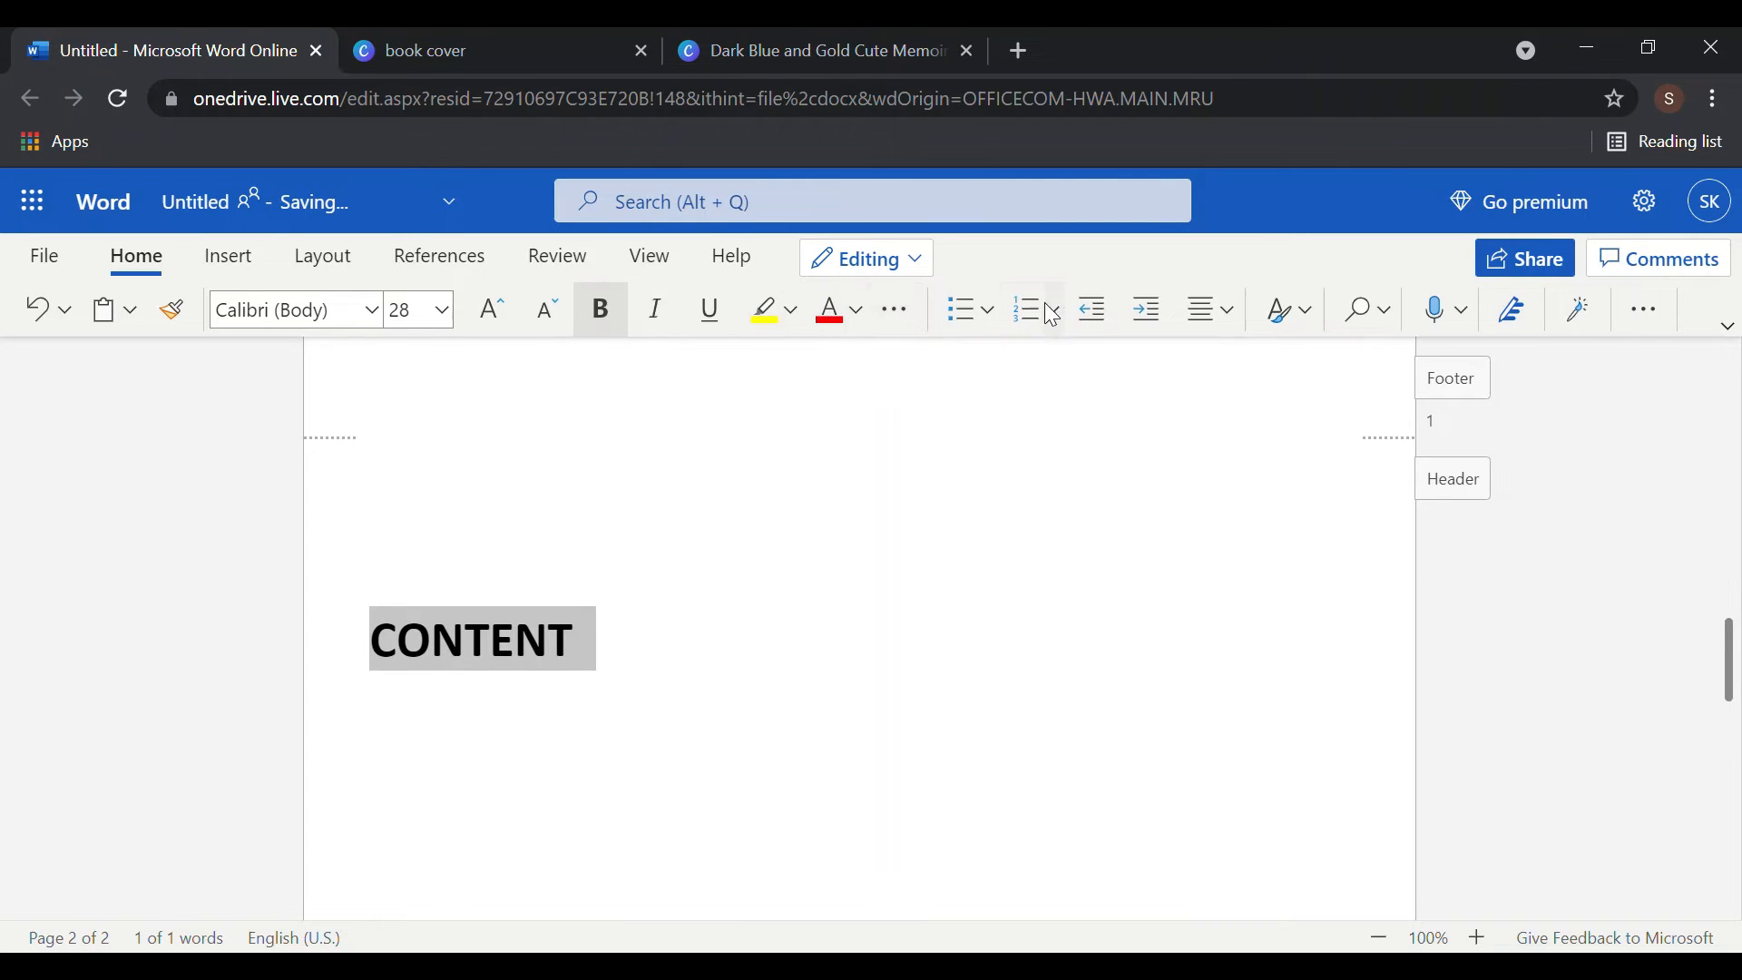
# - Centre the CONTENT heading on the page
pyautogui.click(1207, 312)
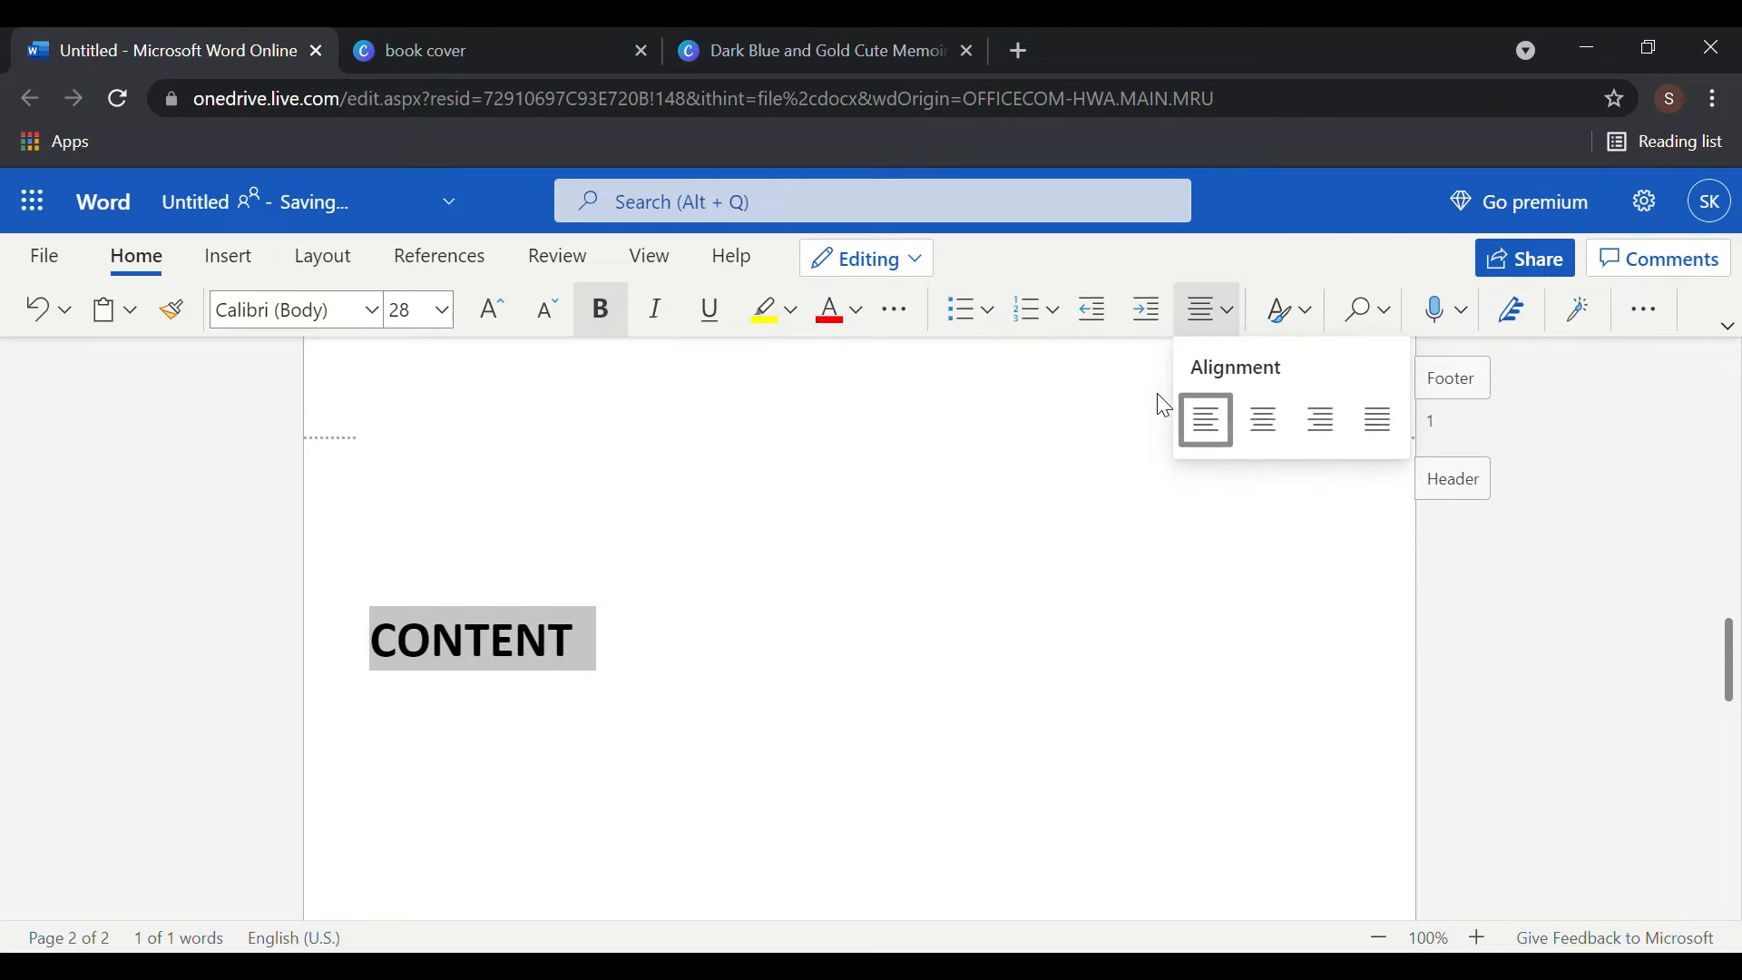
pyautogui.click(1265, 419)
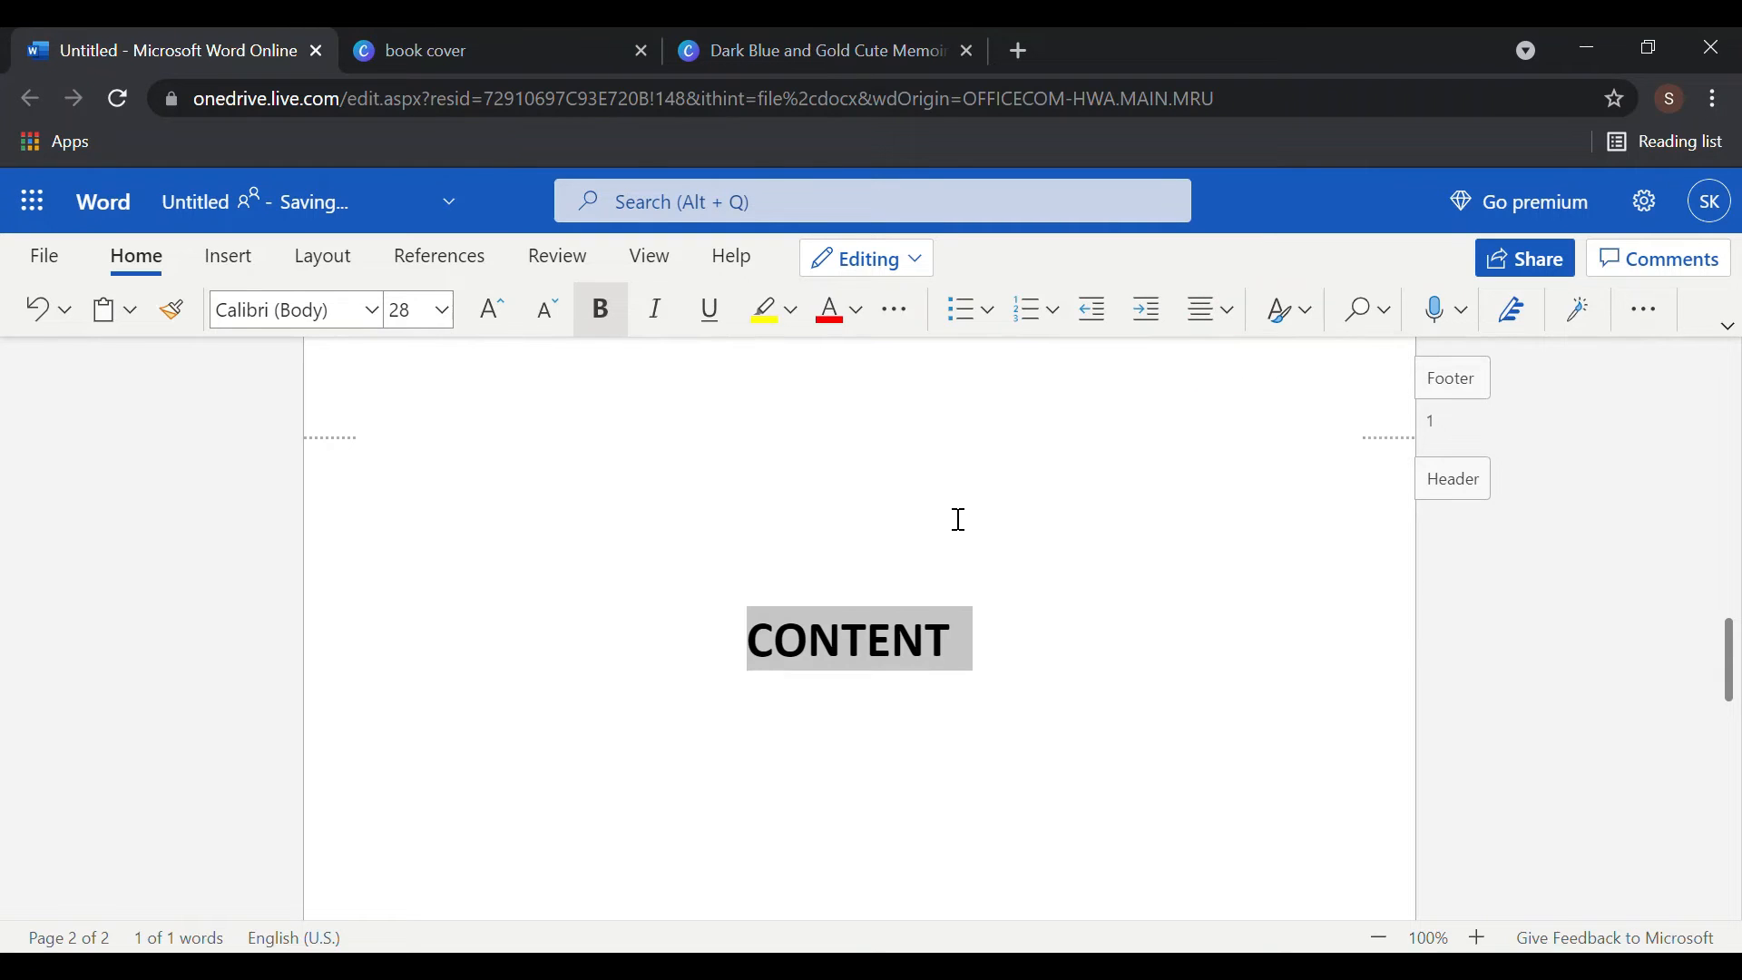
pyautogui.press('Up')
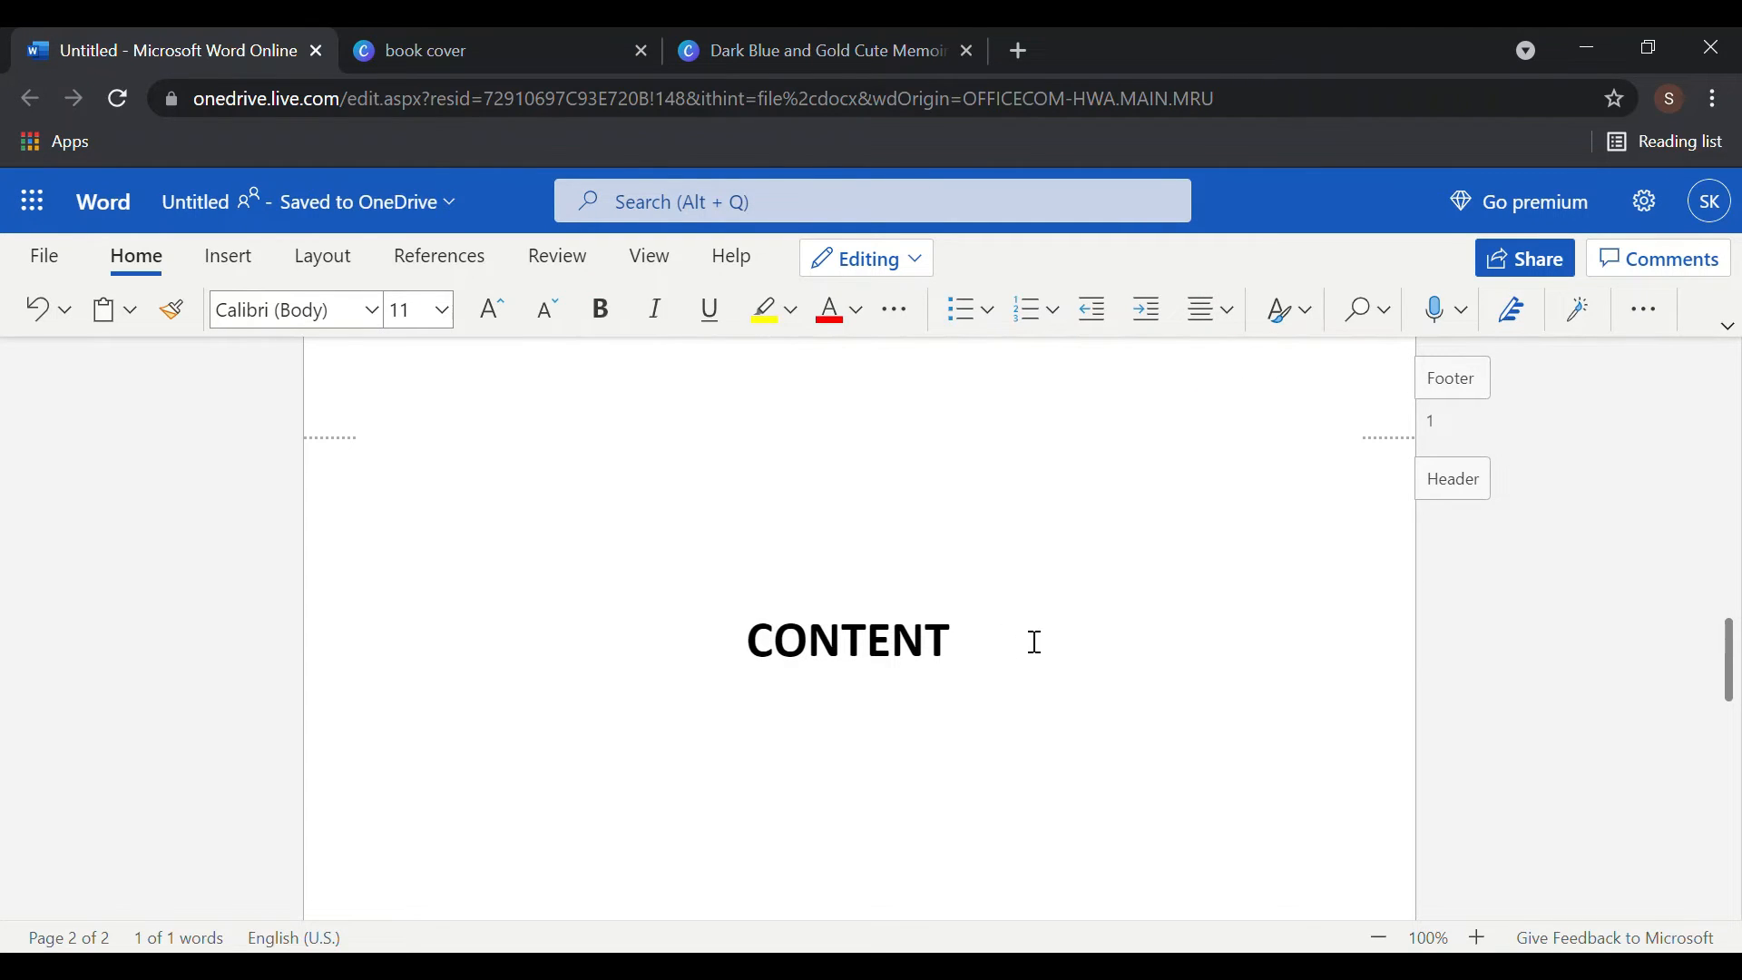
pyautogui.scroll(-2, 835, 663)
pyautogui.press('Down')
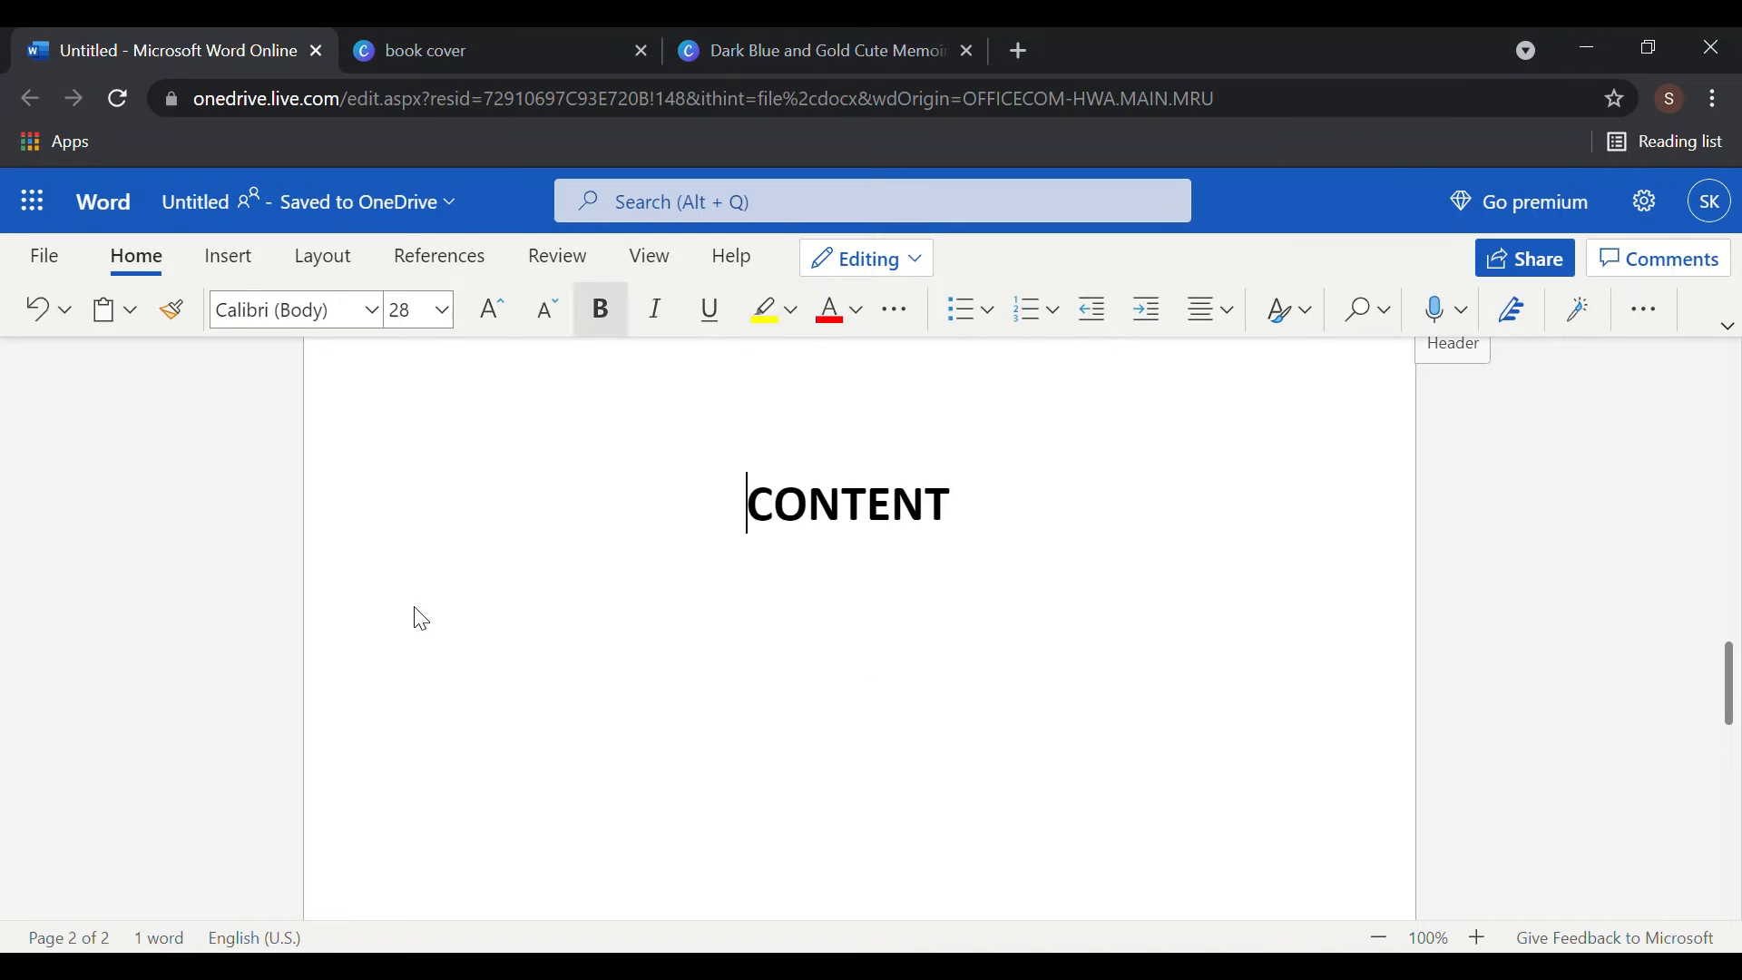
# - Start a new line below CONTENT that is 14 pt, left-aligned and not bold
pyautogui.click(1012, 522)
pyautogui.press('Return')
pyautogui.click(548, 330)
pyautogui.click(548, 330)
pyautogui.click(548, 330)
pyautogui.click(544, 327)
pyautogui.click(545, 326)
pyautogui.click(544, 327)
pyautogui.click(545, 327)
pyautogui.click(1227, 308)
pyautogui.click(1207, 442)
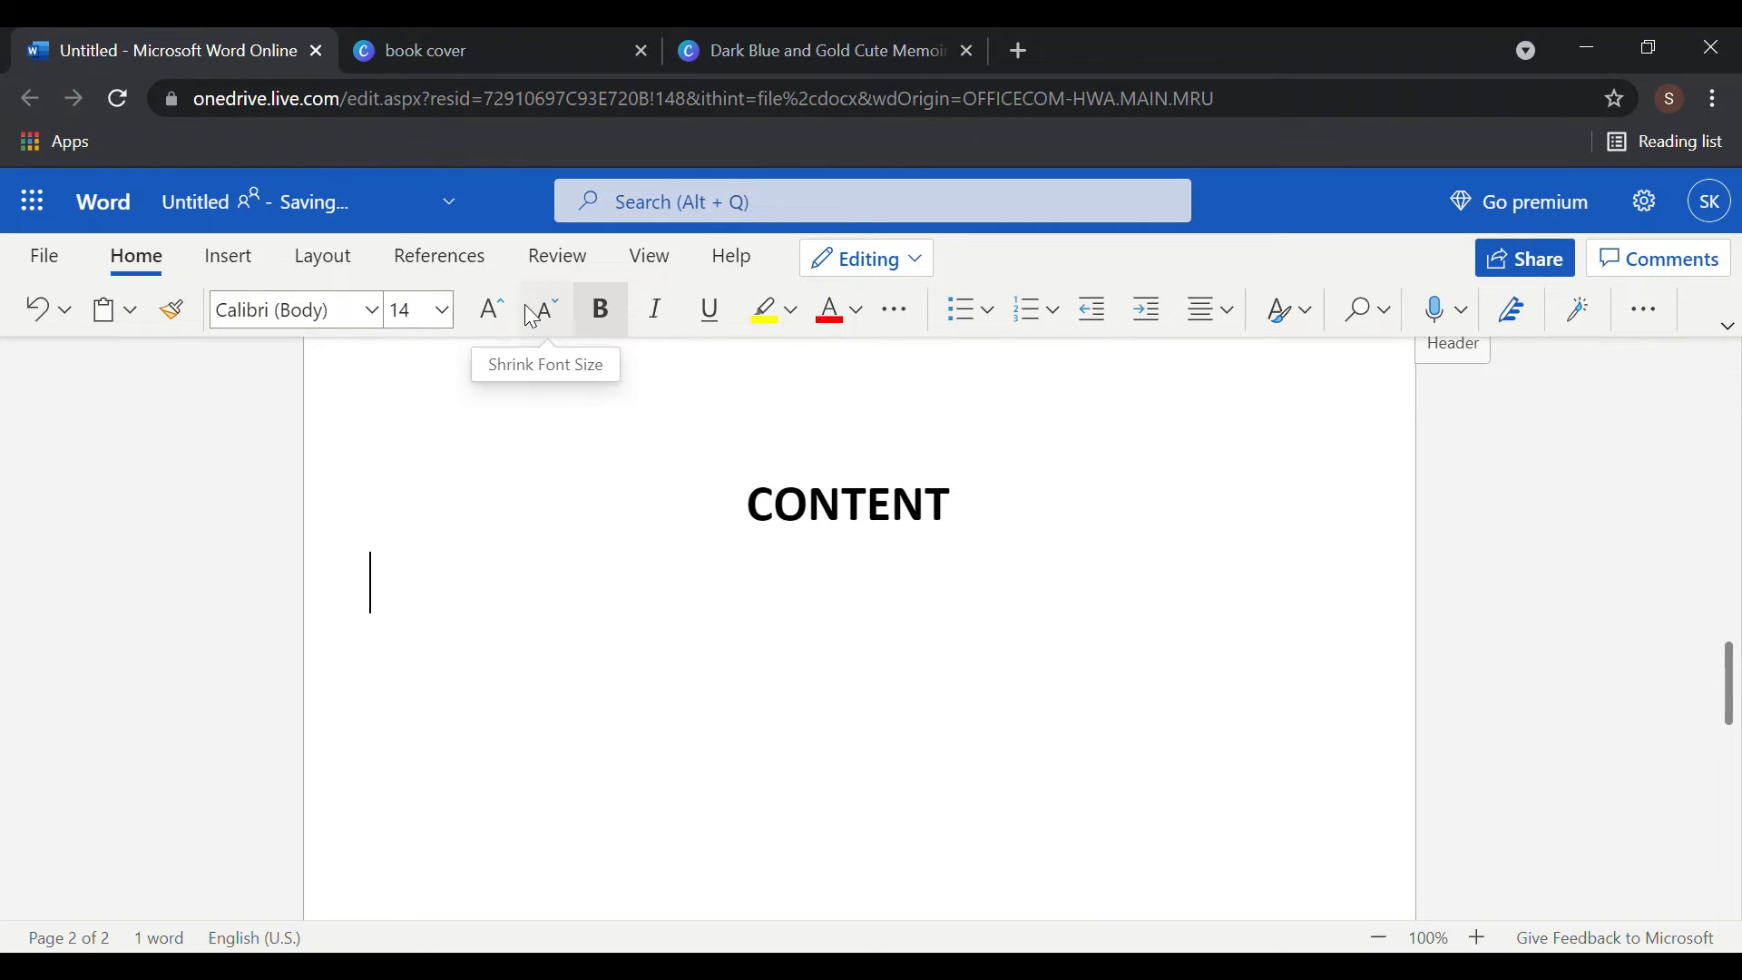
pyautogui.write('FJYK')
pyautogui.press('BackSpace')
pyautogui.press('BackSpace')
pyautogui.press('BackSpace')
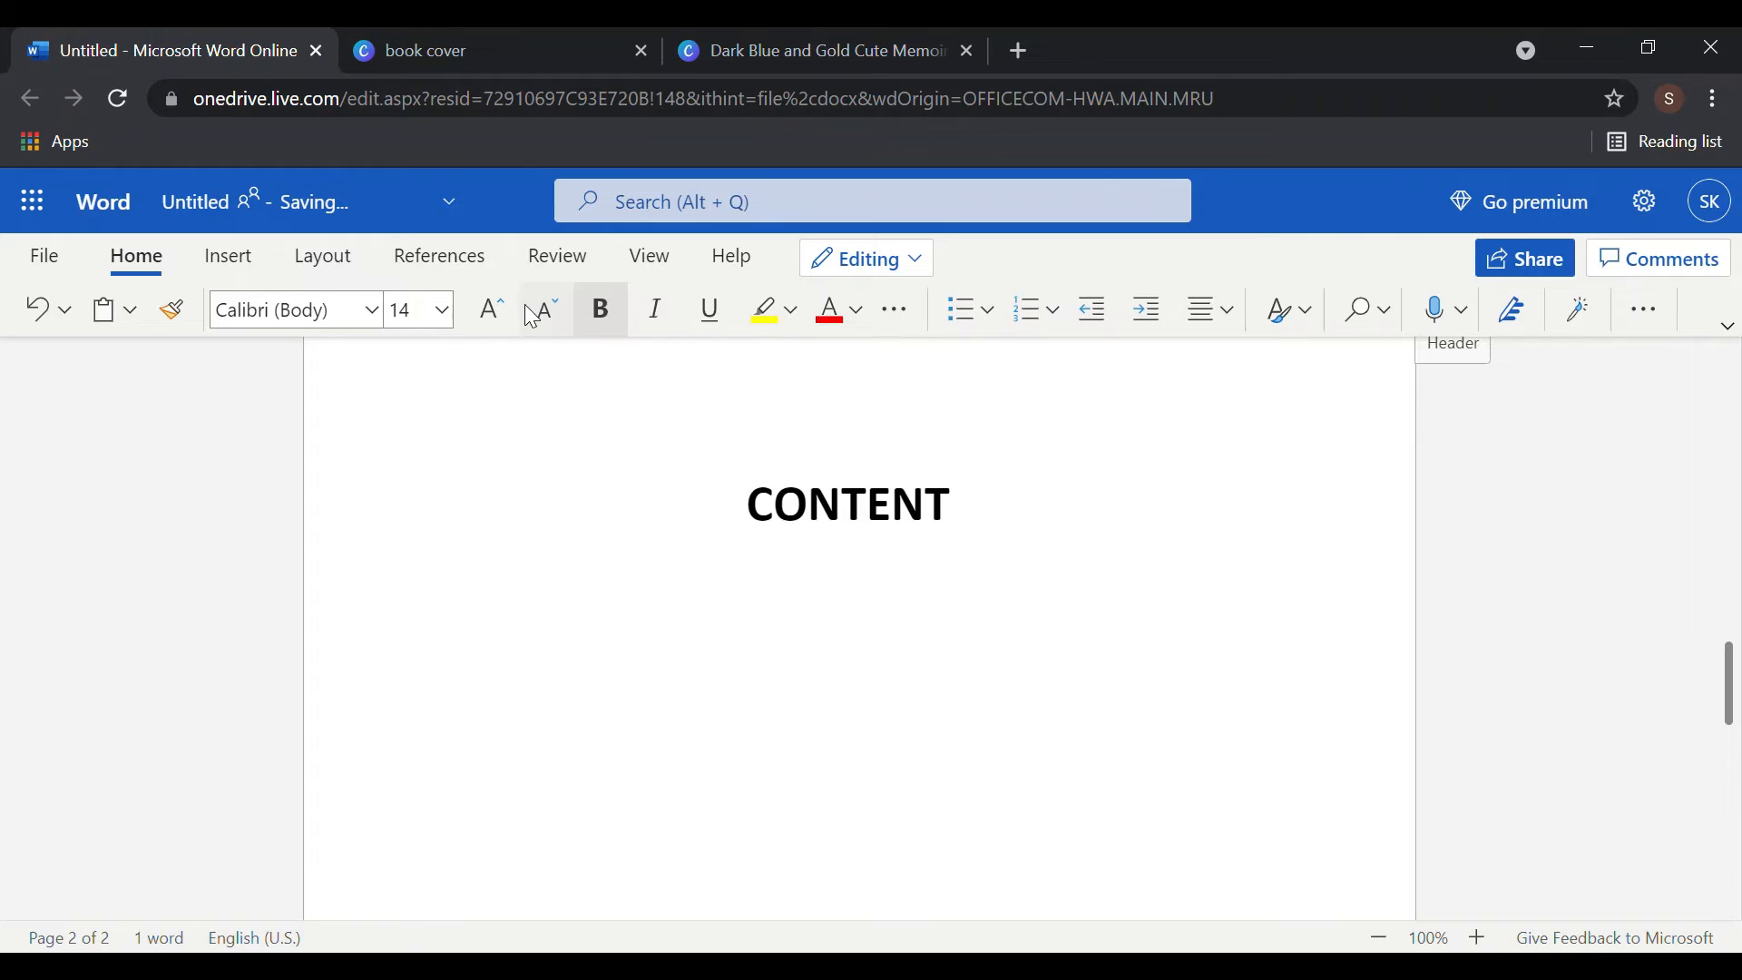
pyautogui.hotkey('ctrl', 'b')
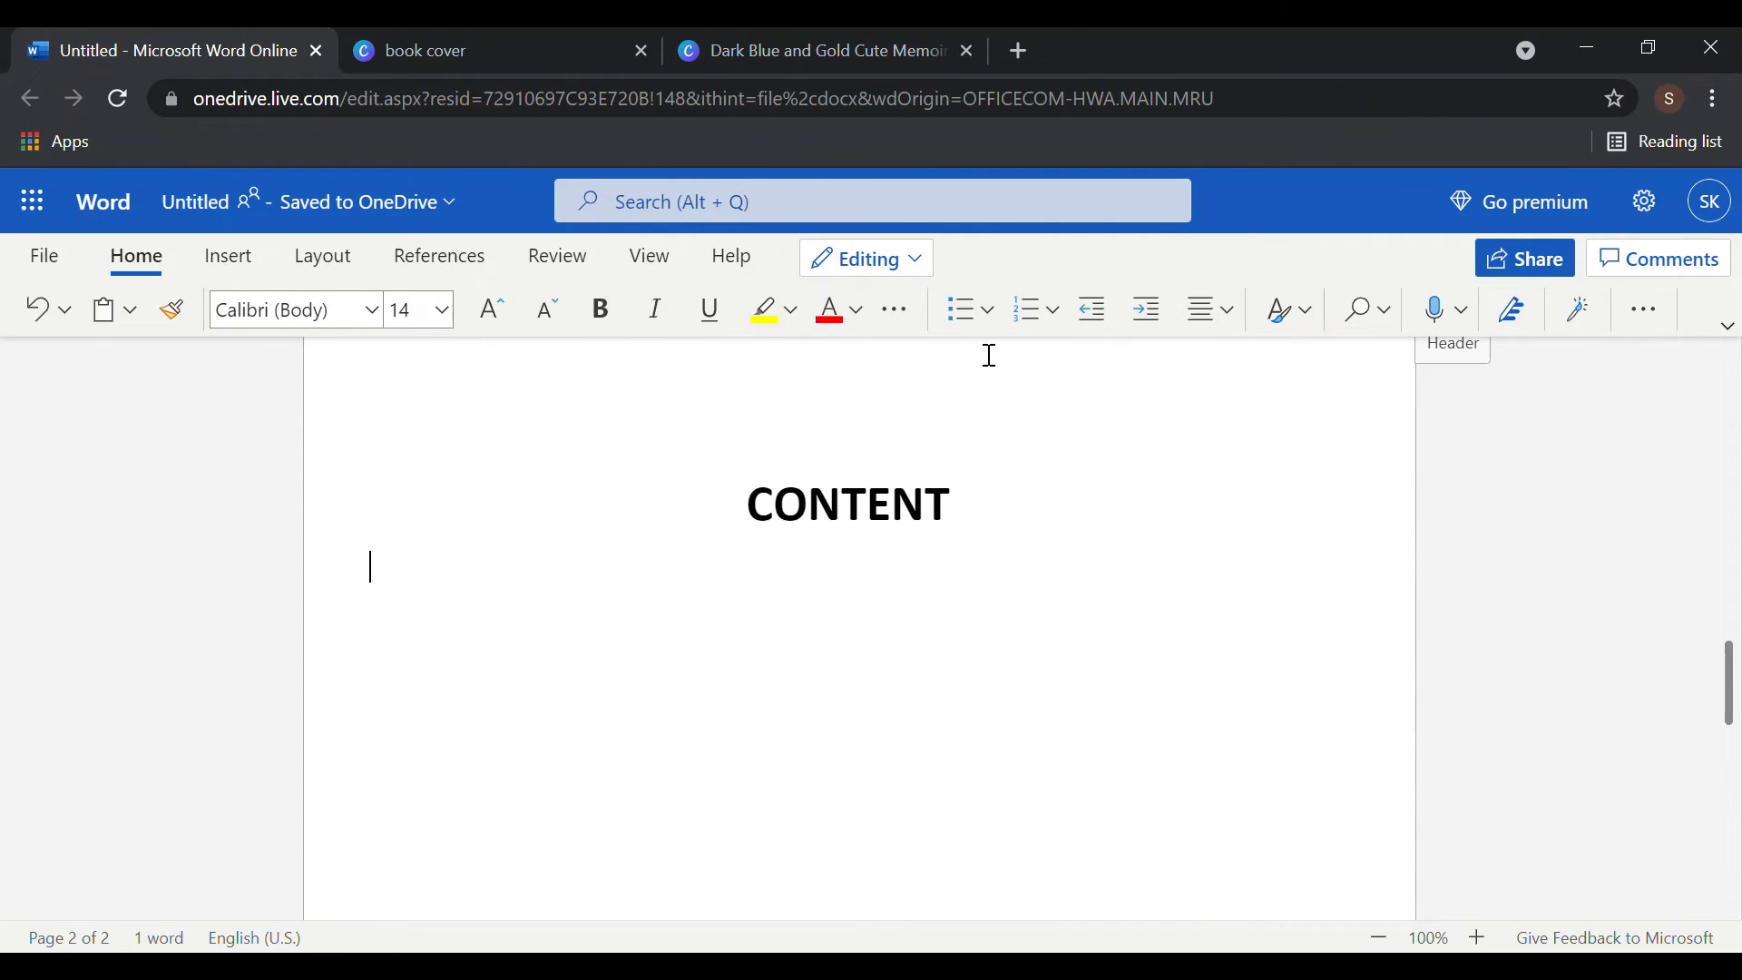
# - Make the line a bullet reading 'A NEW ADVETURE'
pyautogui.click(972, 316)
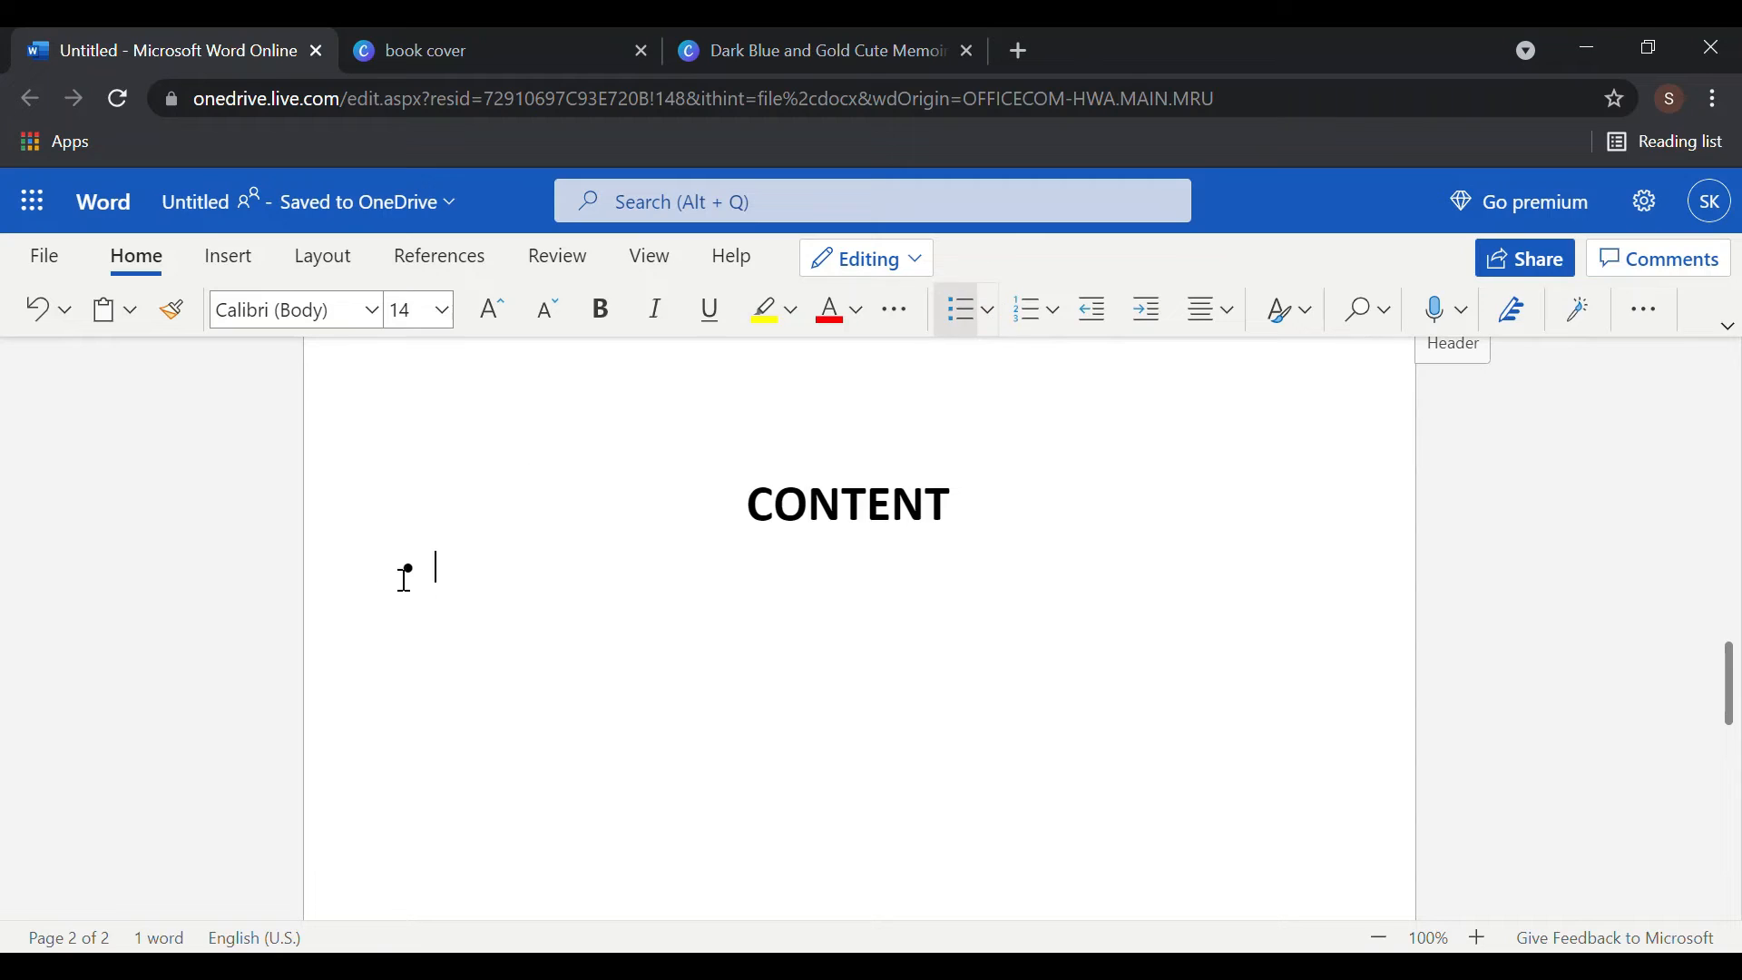
pyautogui.write('A NEW ')
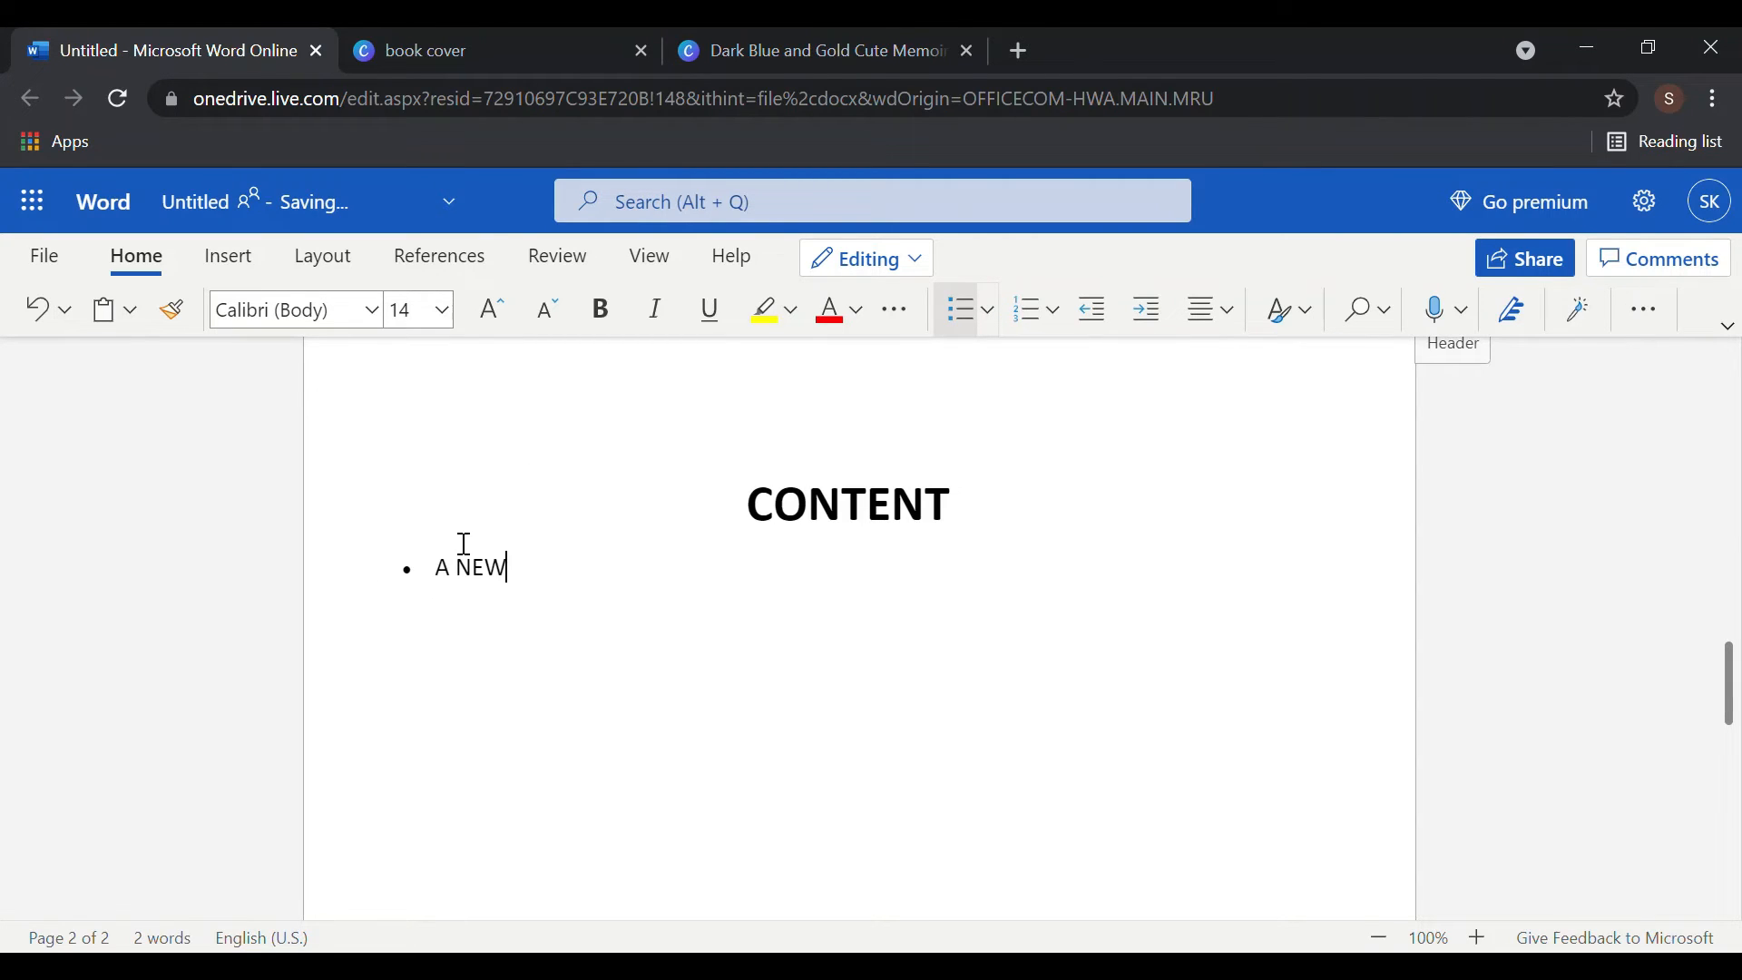
pyautogui.write('ADVETURE')
pyautogui.click(372, 492)
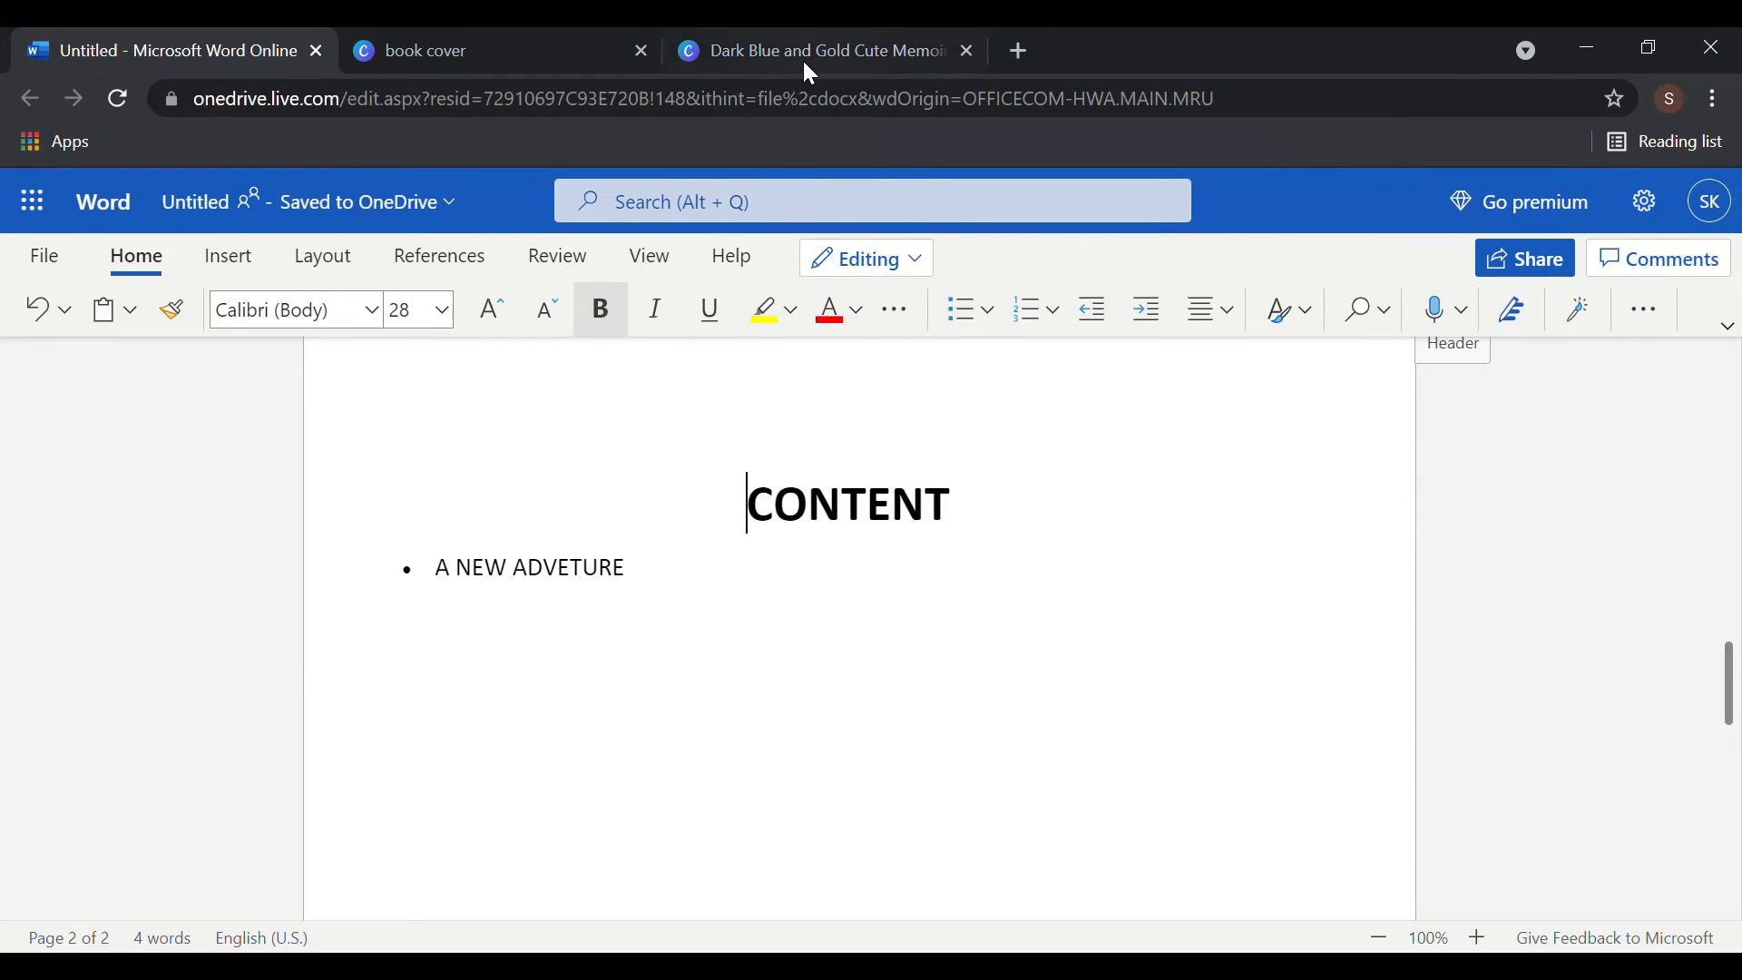
pyautogui.click(522, 40)
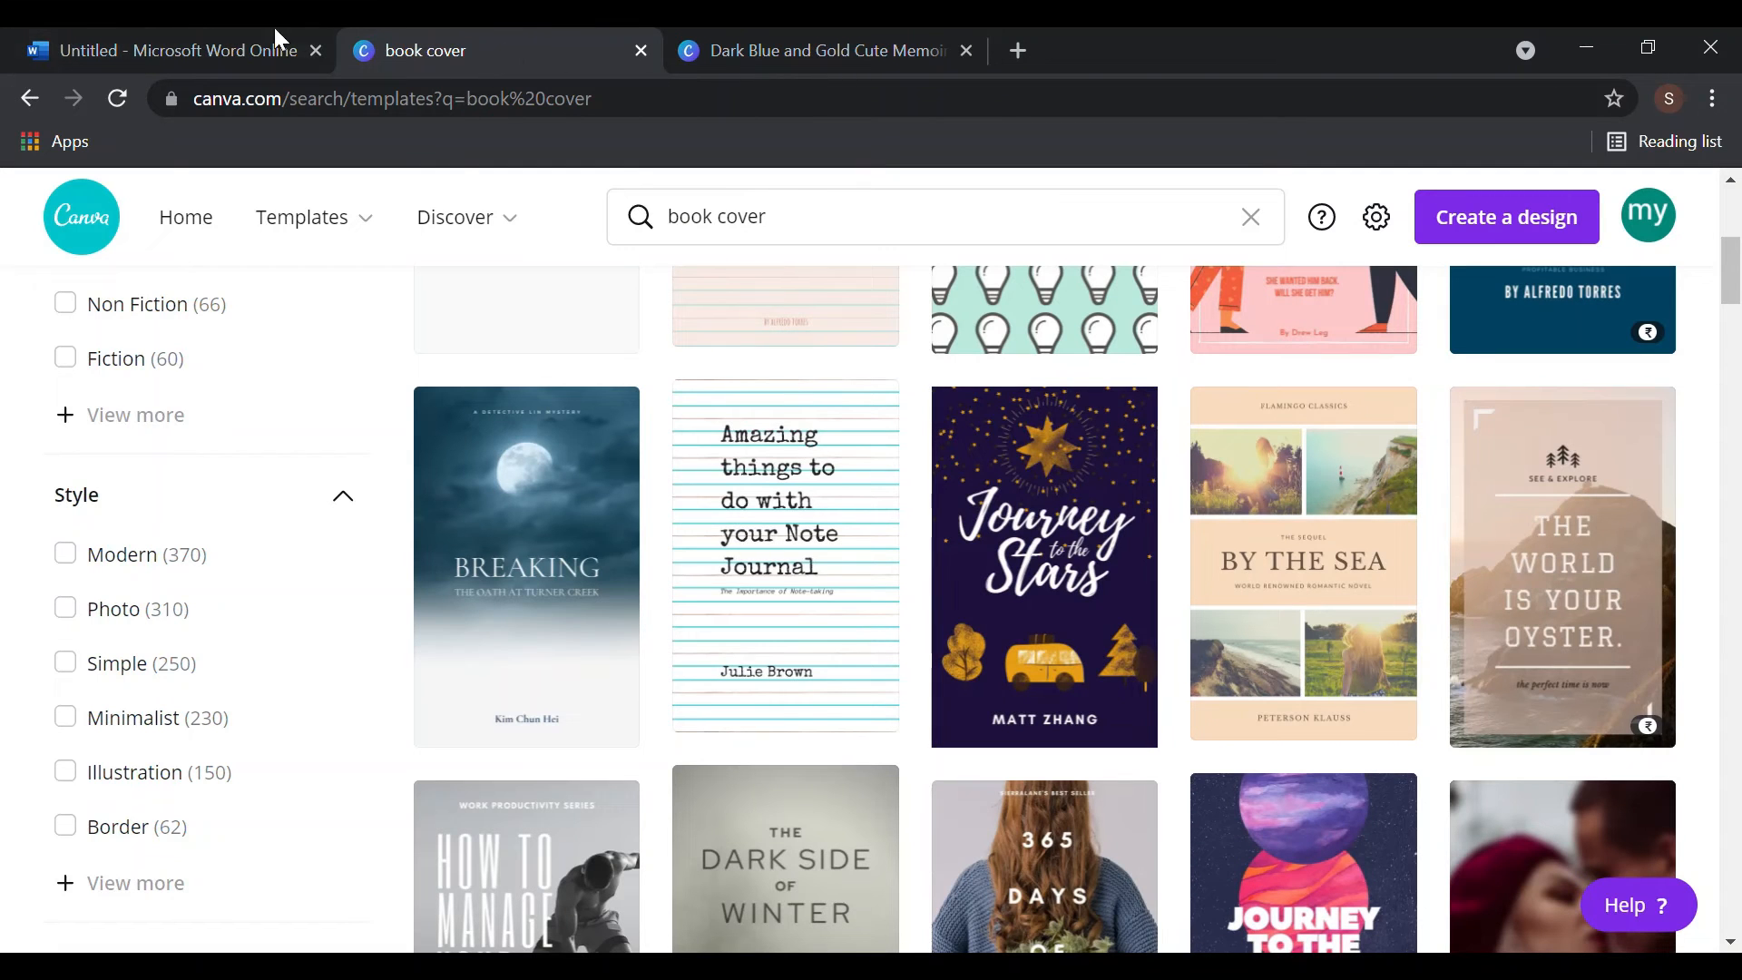
# - From Canva Home, search 'book cover' and open the Journey to the Stars template
pyautogui.click(136, 40)
pyautogui.click(759, 66)
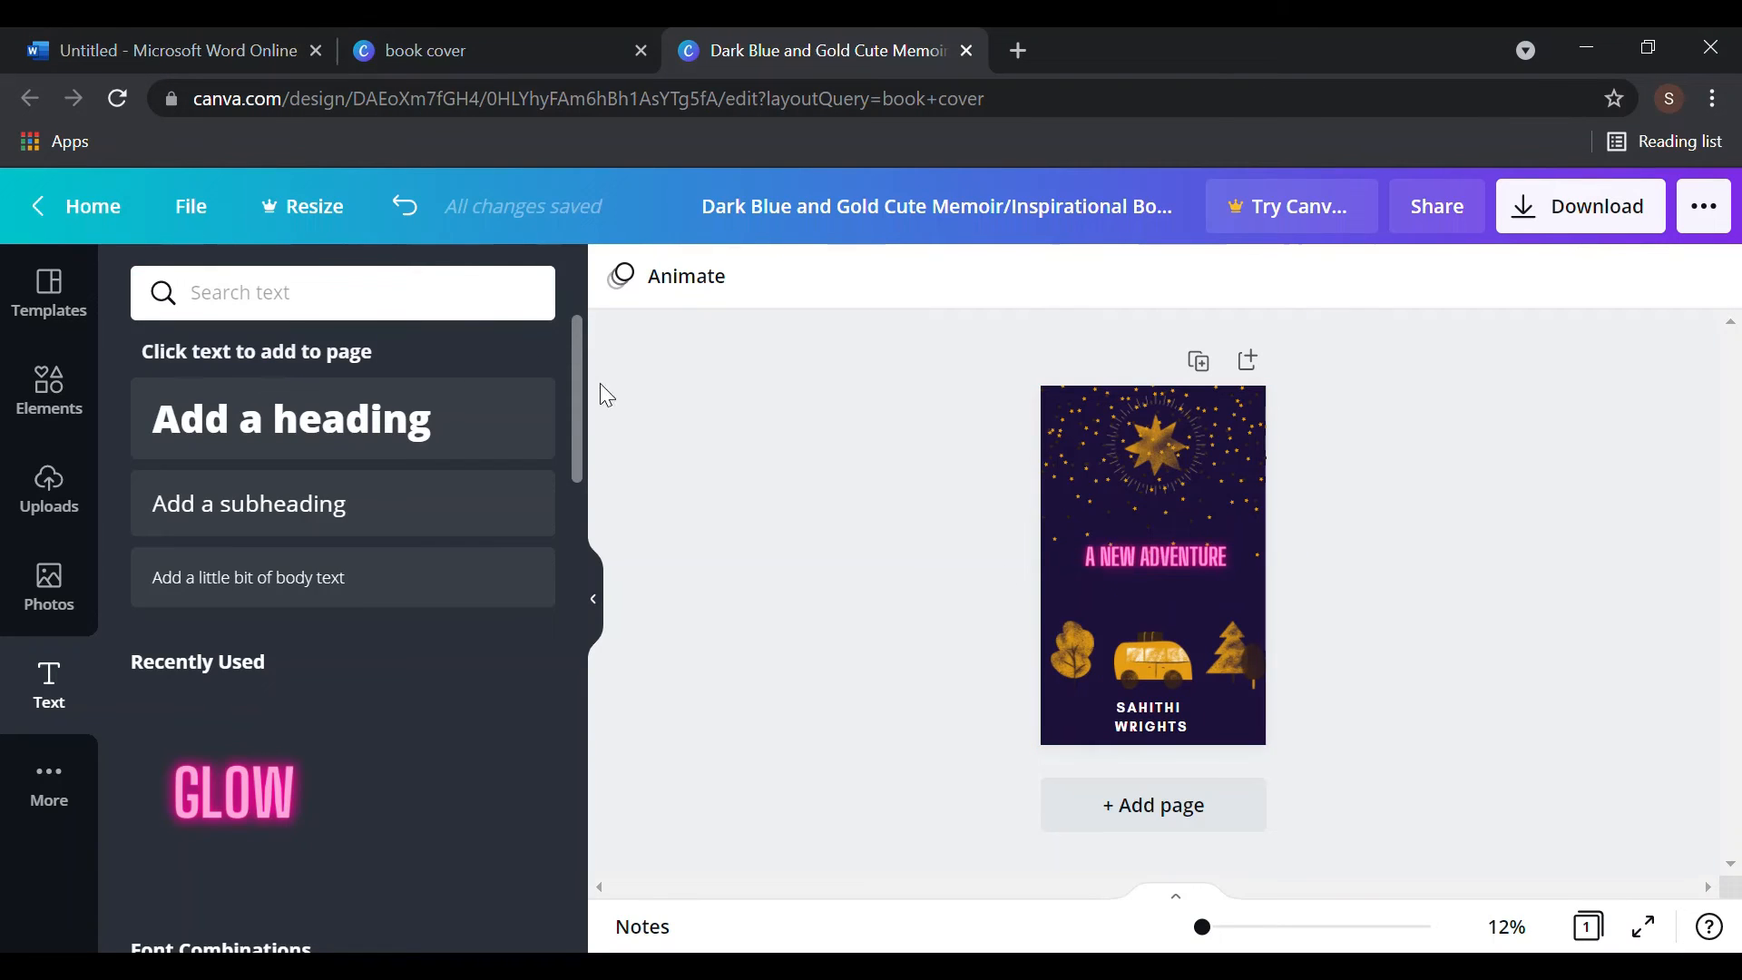
pyautogui.click(86, 206)
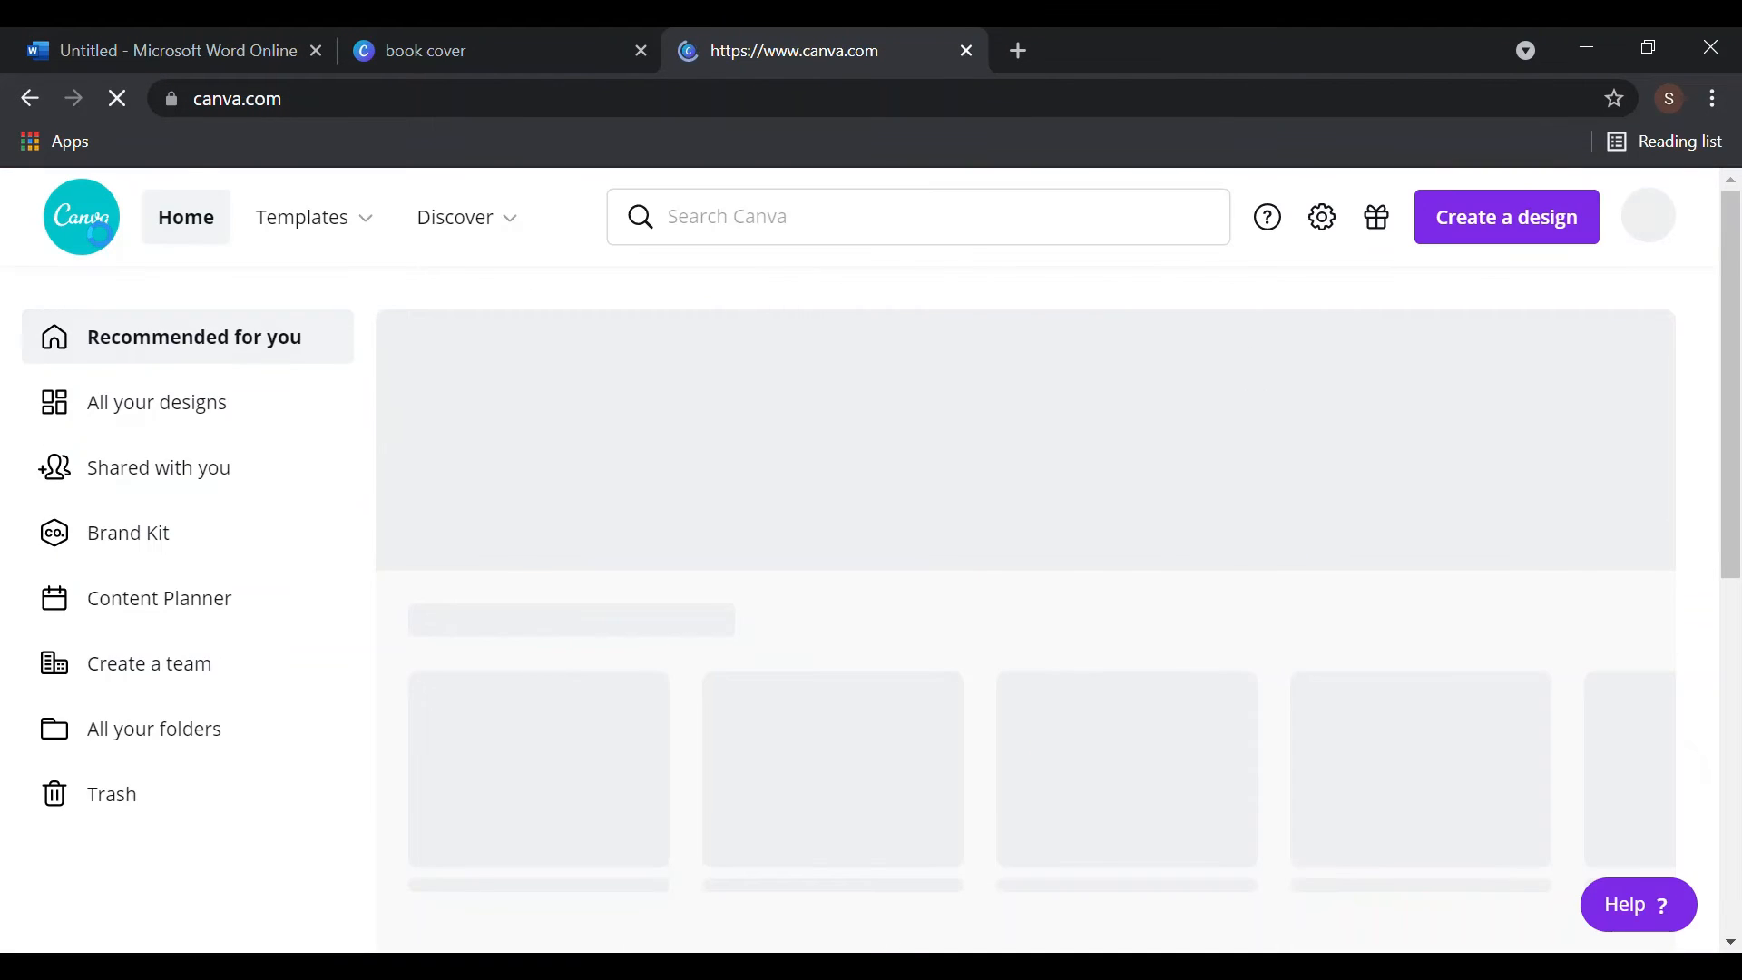
pyautogui.click(837, 237)
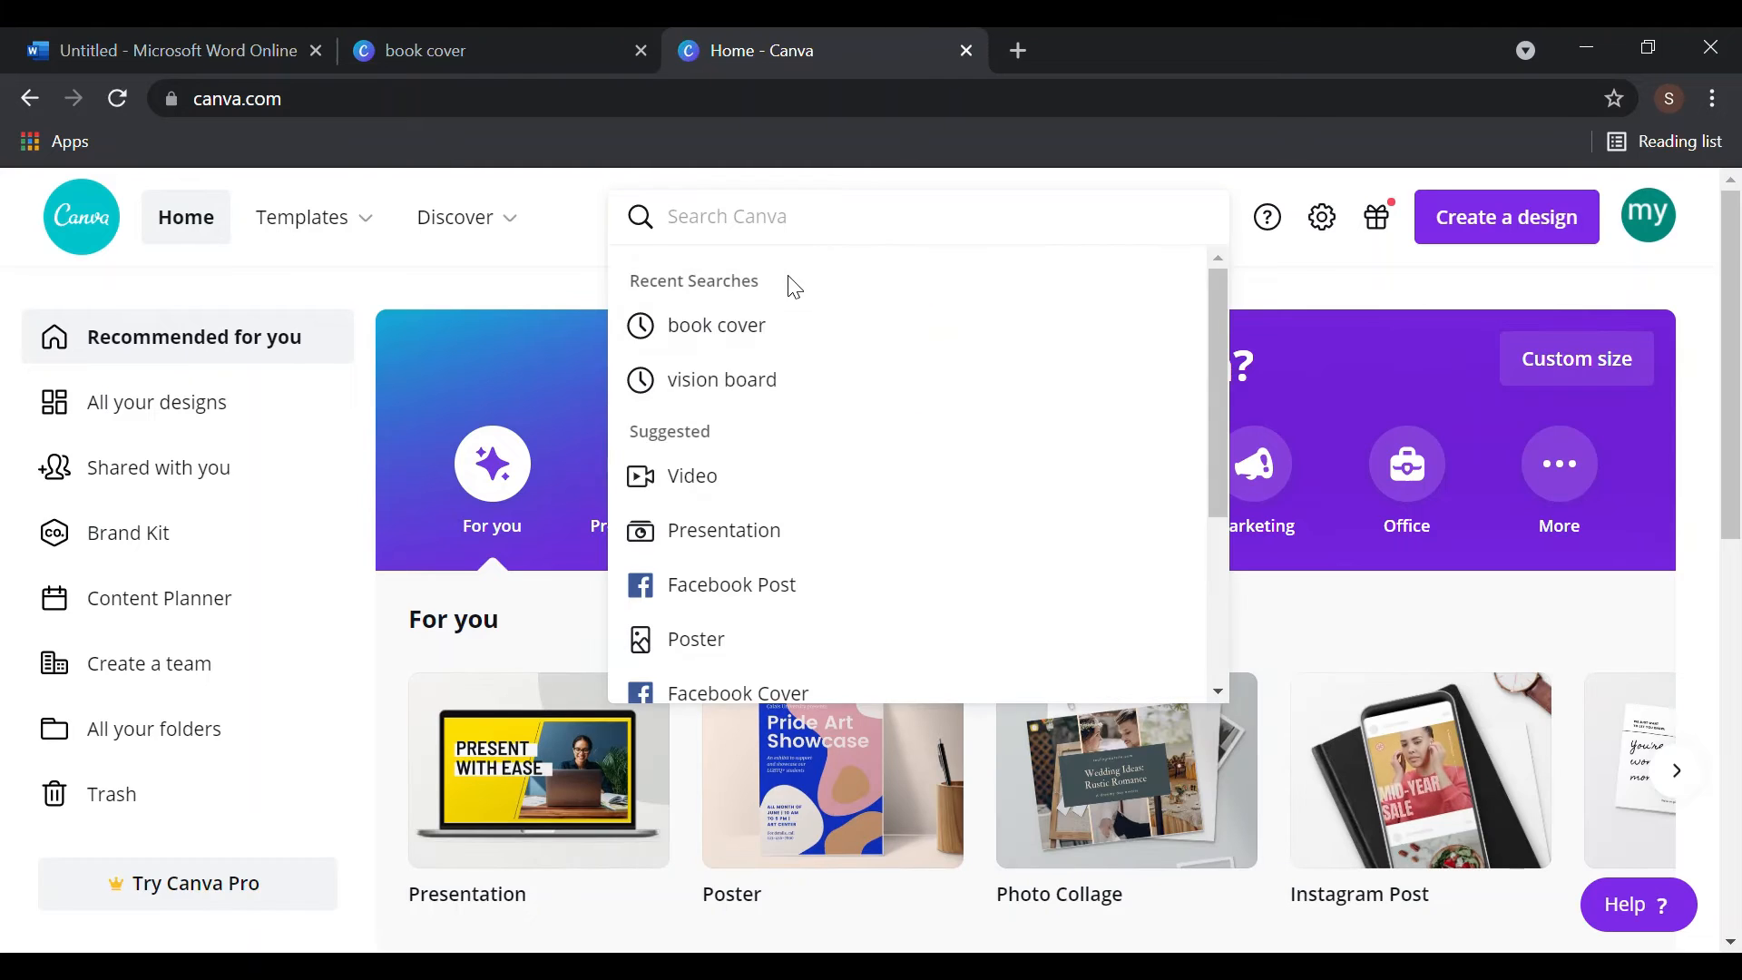
pyautogui.click(781, 326)
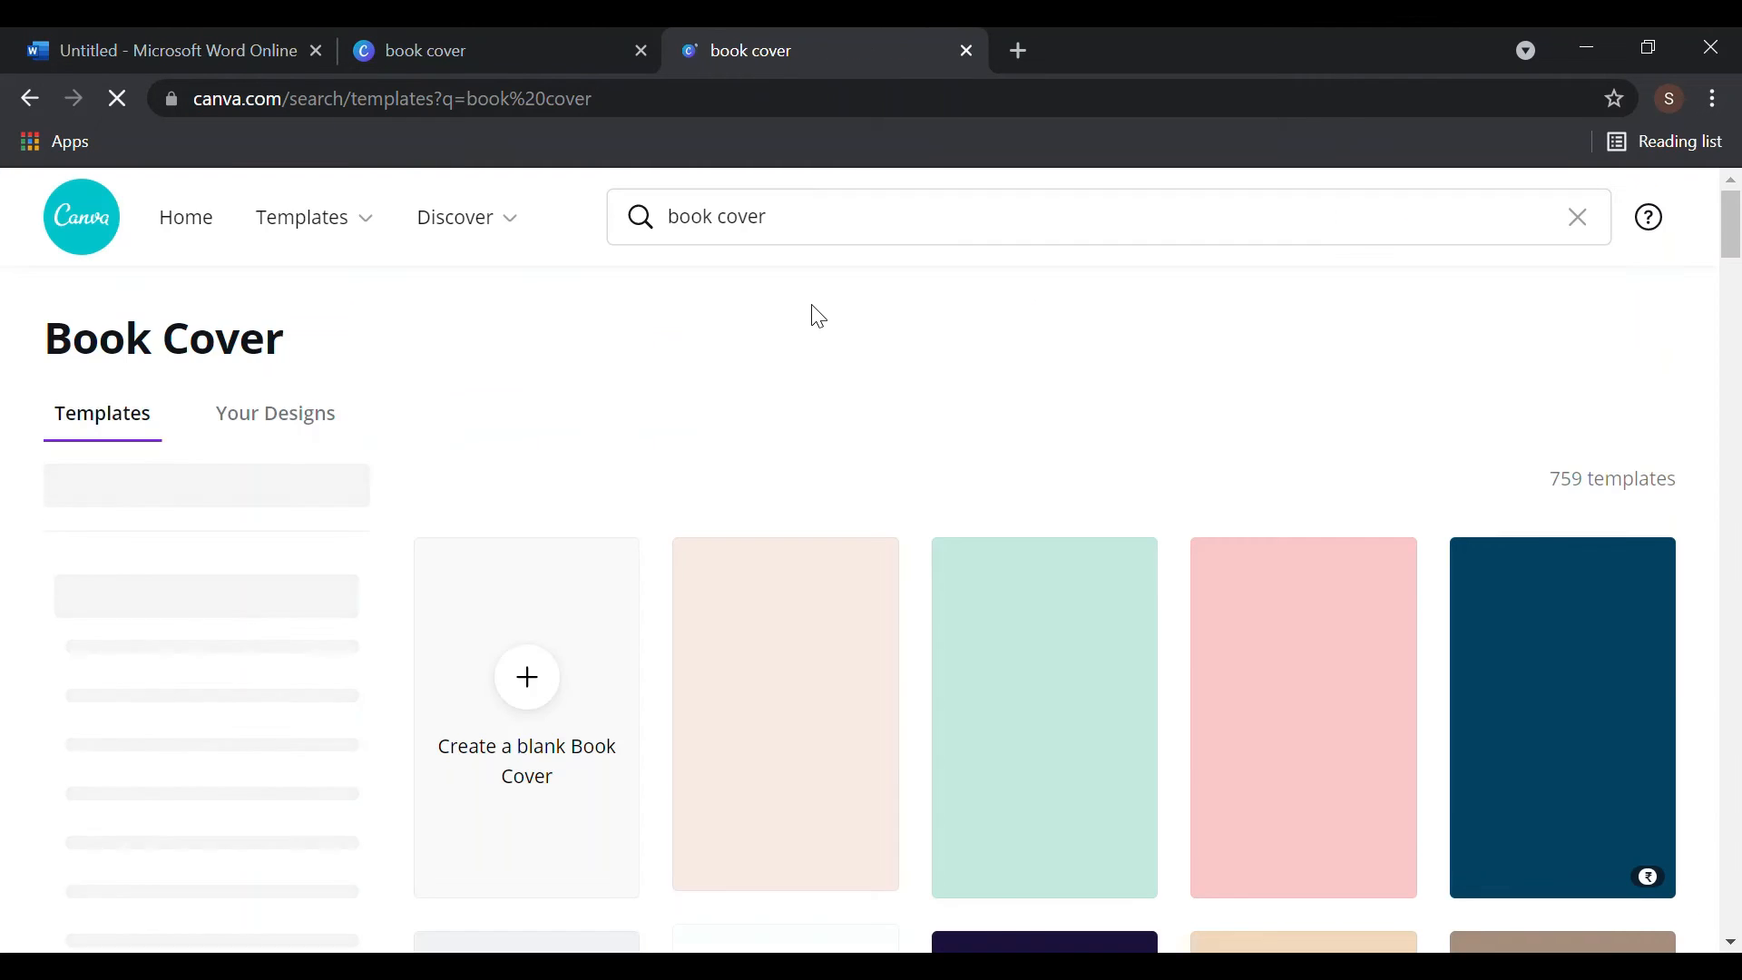
pyautogui.scroll(-6, 1282, 571)
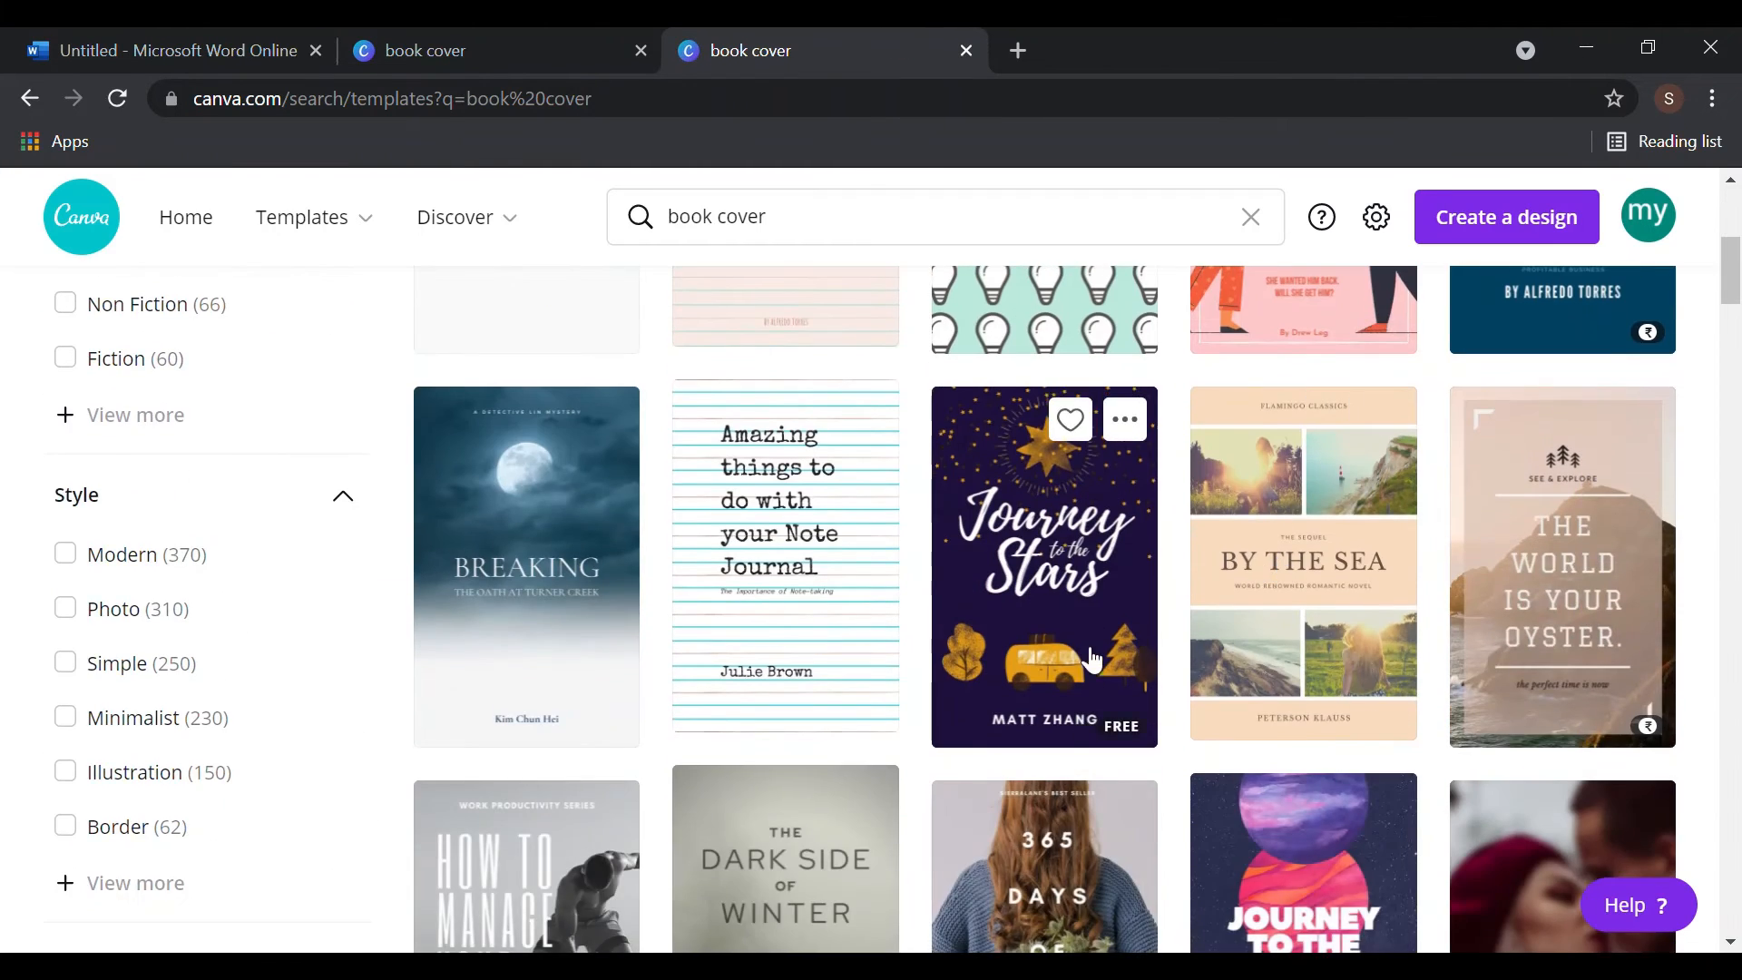
pyautogui.click(1075, 601)
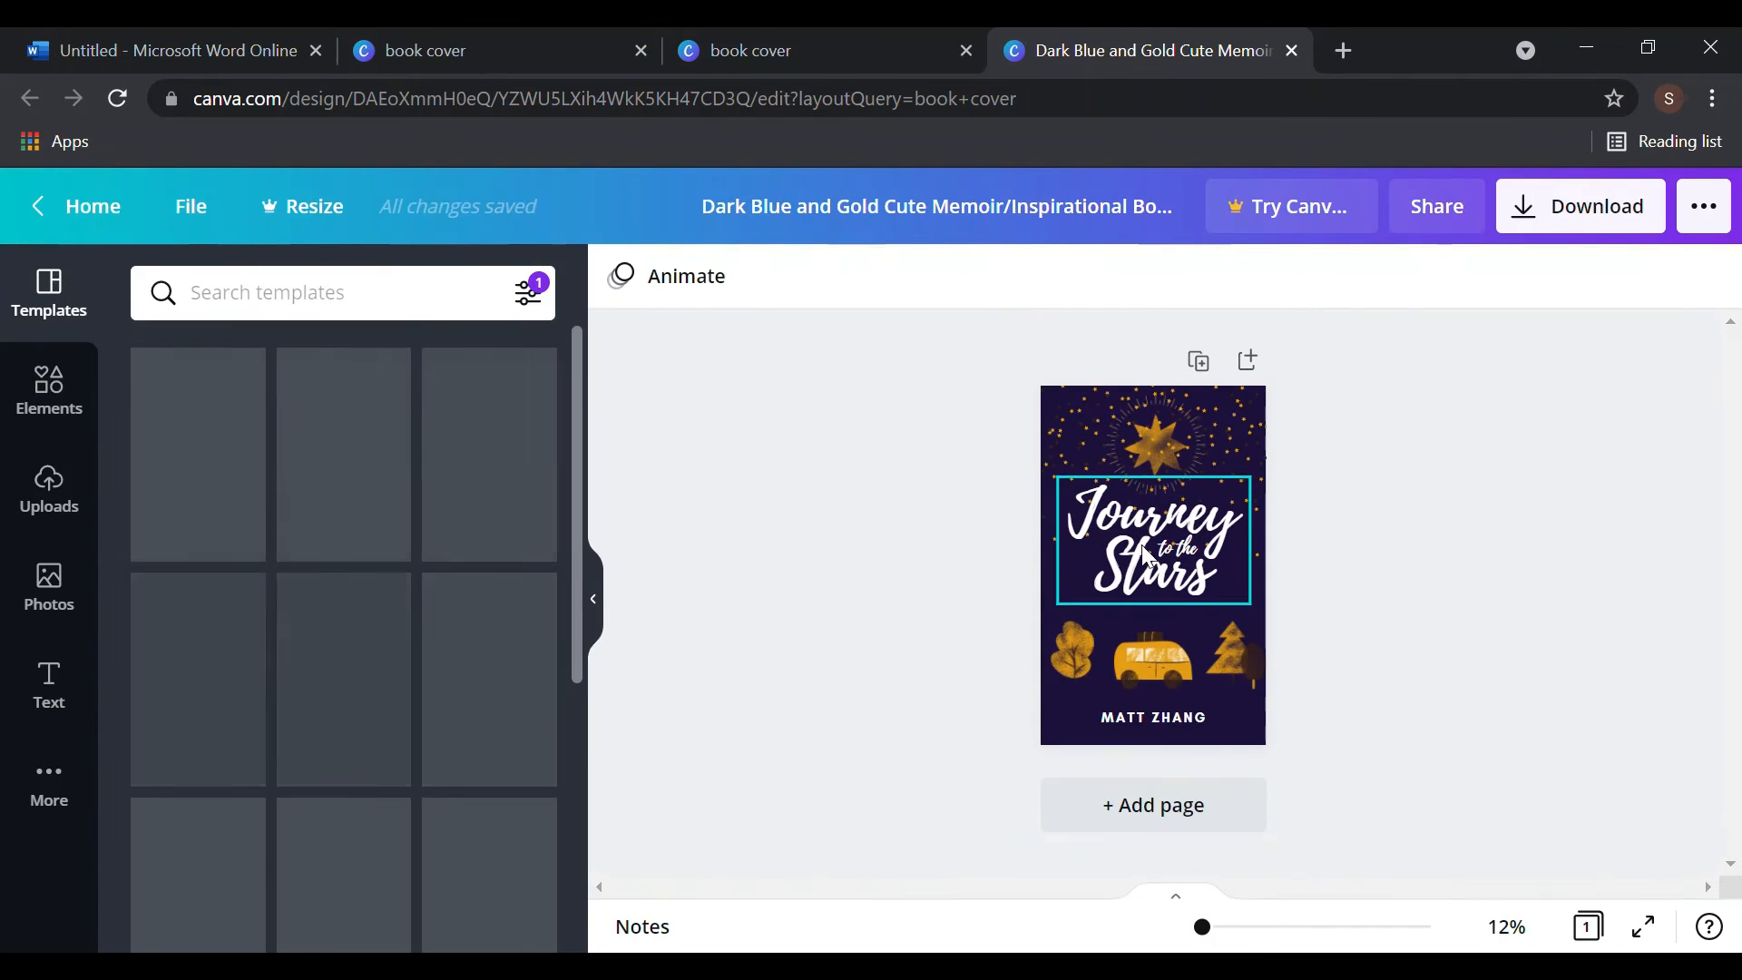
pyautogui.click(1219, 589)
# - Delete the Journey to the Stars title and the author name from the cover
pyautogui.moveTo(1221, 589)
pyautogui.mouseDown()
pyautogui.moveTo(1167, 548)
pyautogui.moveTo(1221, 584)
pyautogui.mouseUp()
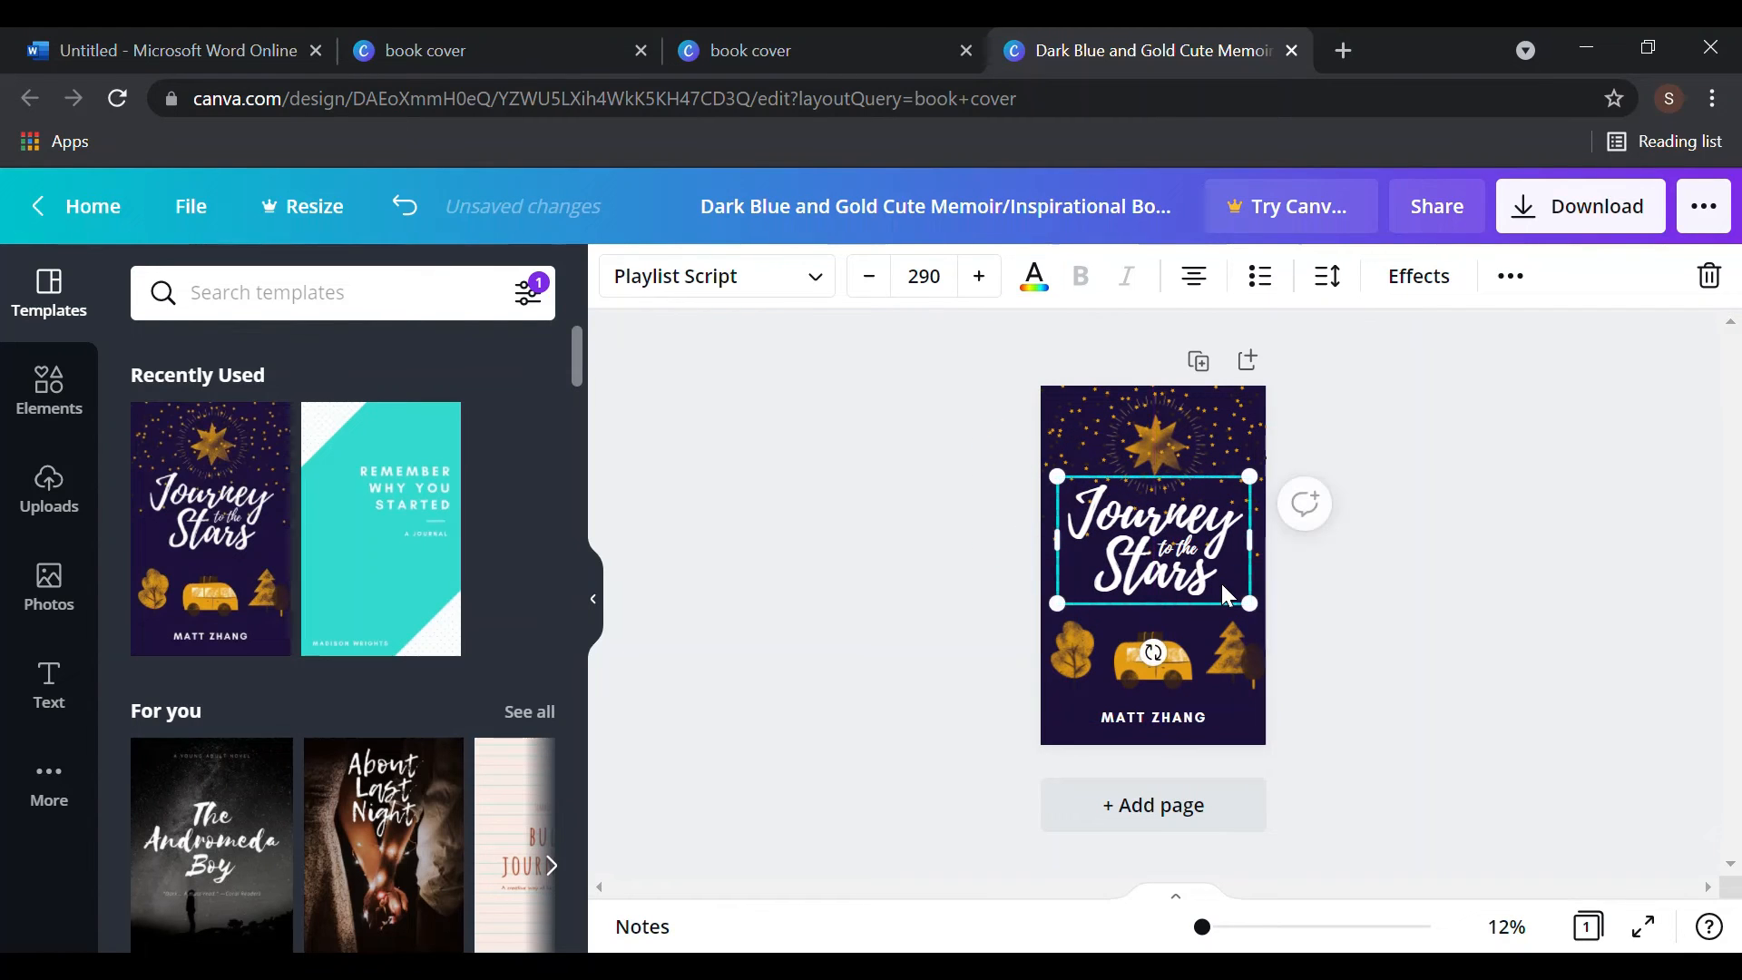
pyautogui.press('Delete')
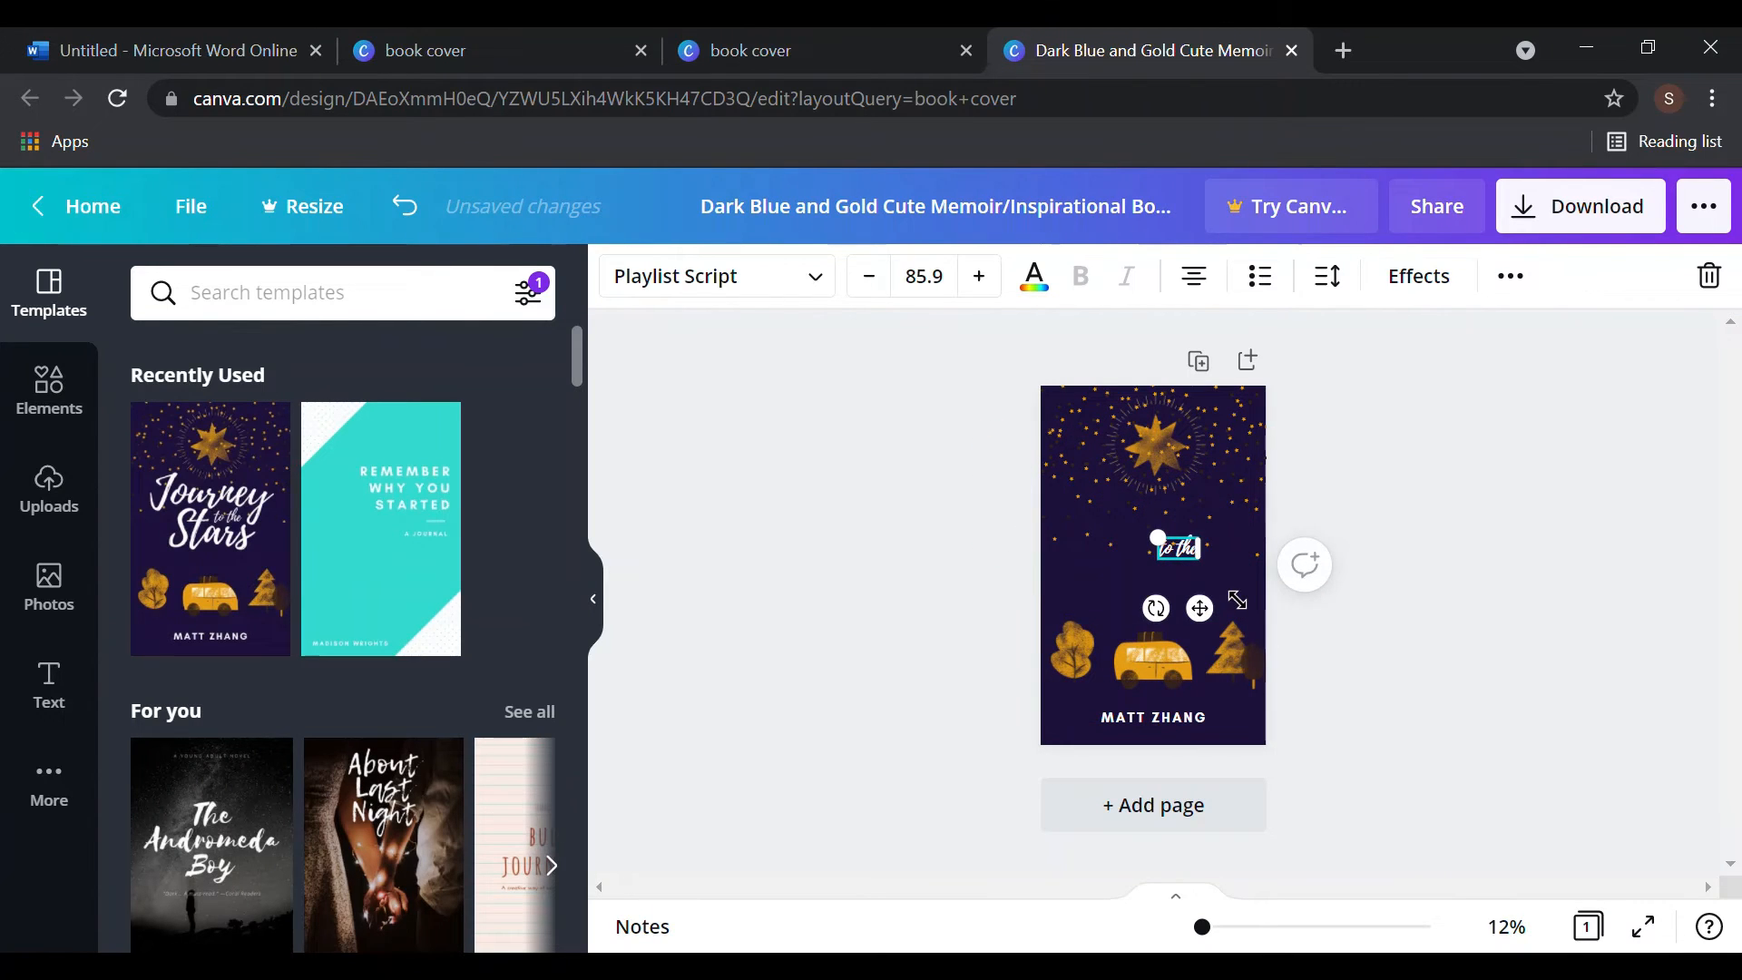
pyautogui.press('Delete')
pyautogui.hotkey('ctrl', 'shift', 'i')
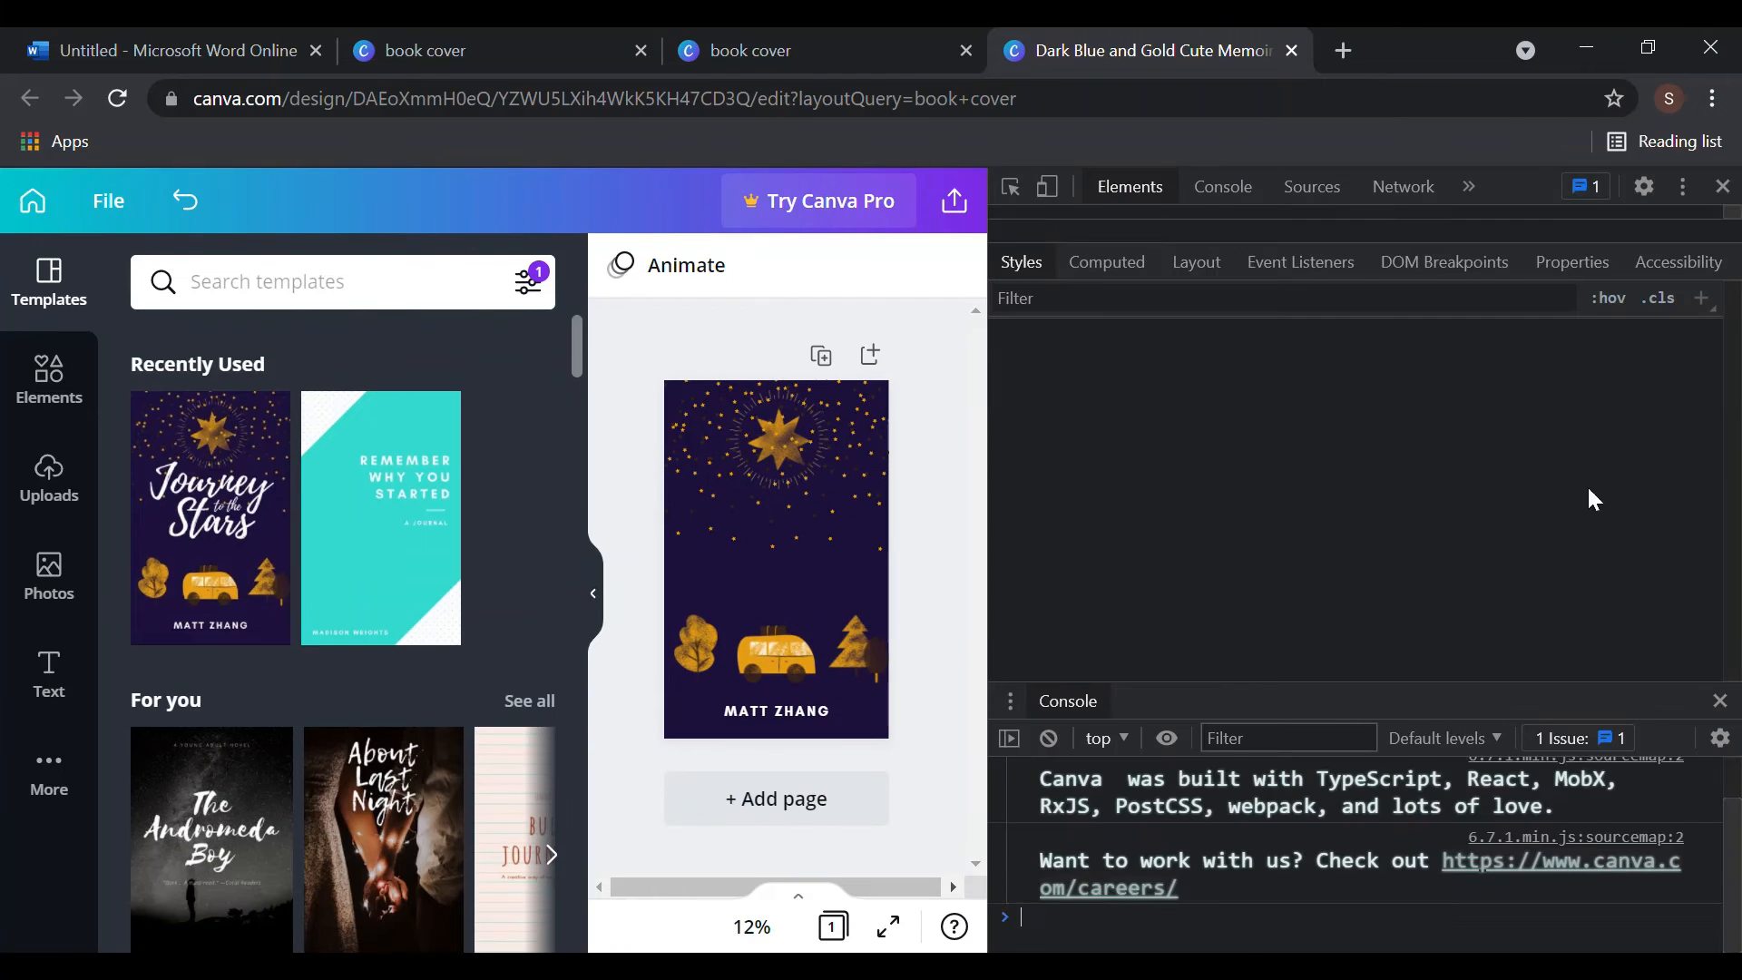
pyautogui.click(1723, 186)
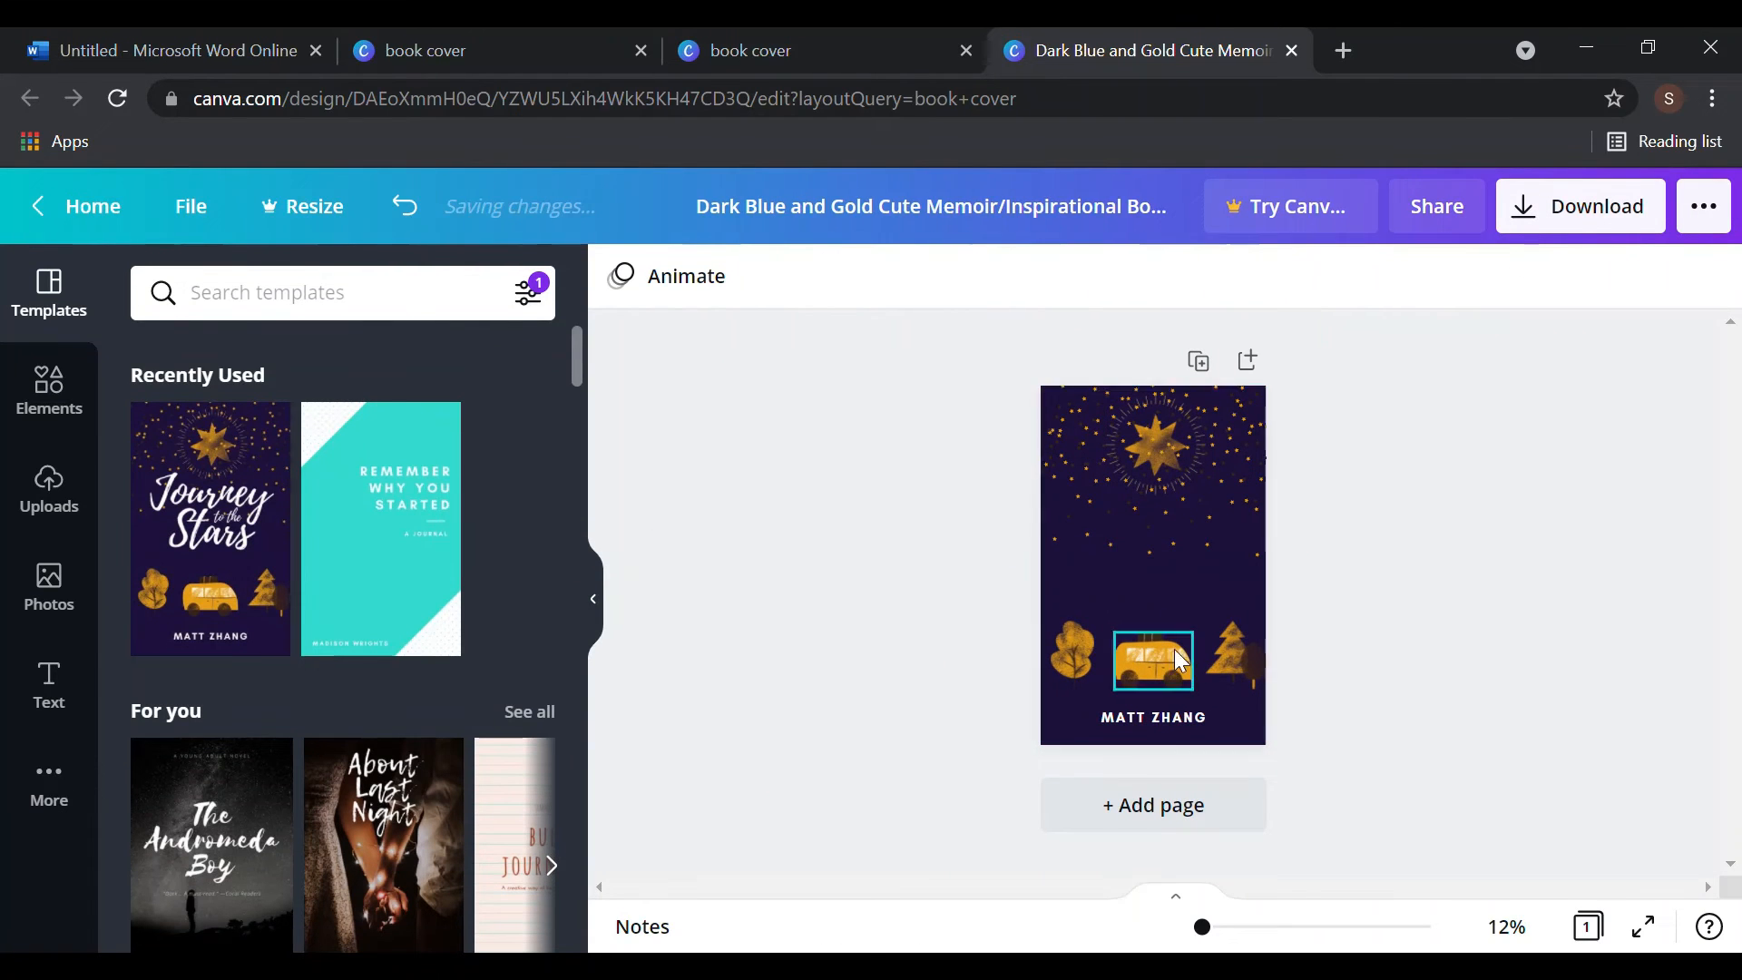
pyautogui.click(1212, 719)
pyautogui.moveTo(1214, 724)
pyautogui.mouseDown()
pyautogui.moveTo(1198, 726)
pyautogui.moveTo(1220, 723)
pyautogui.mouseUp()
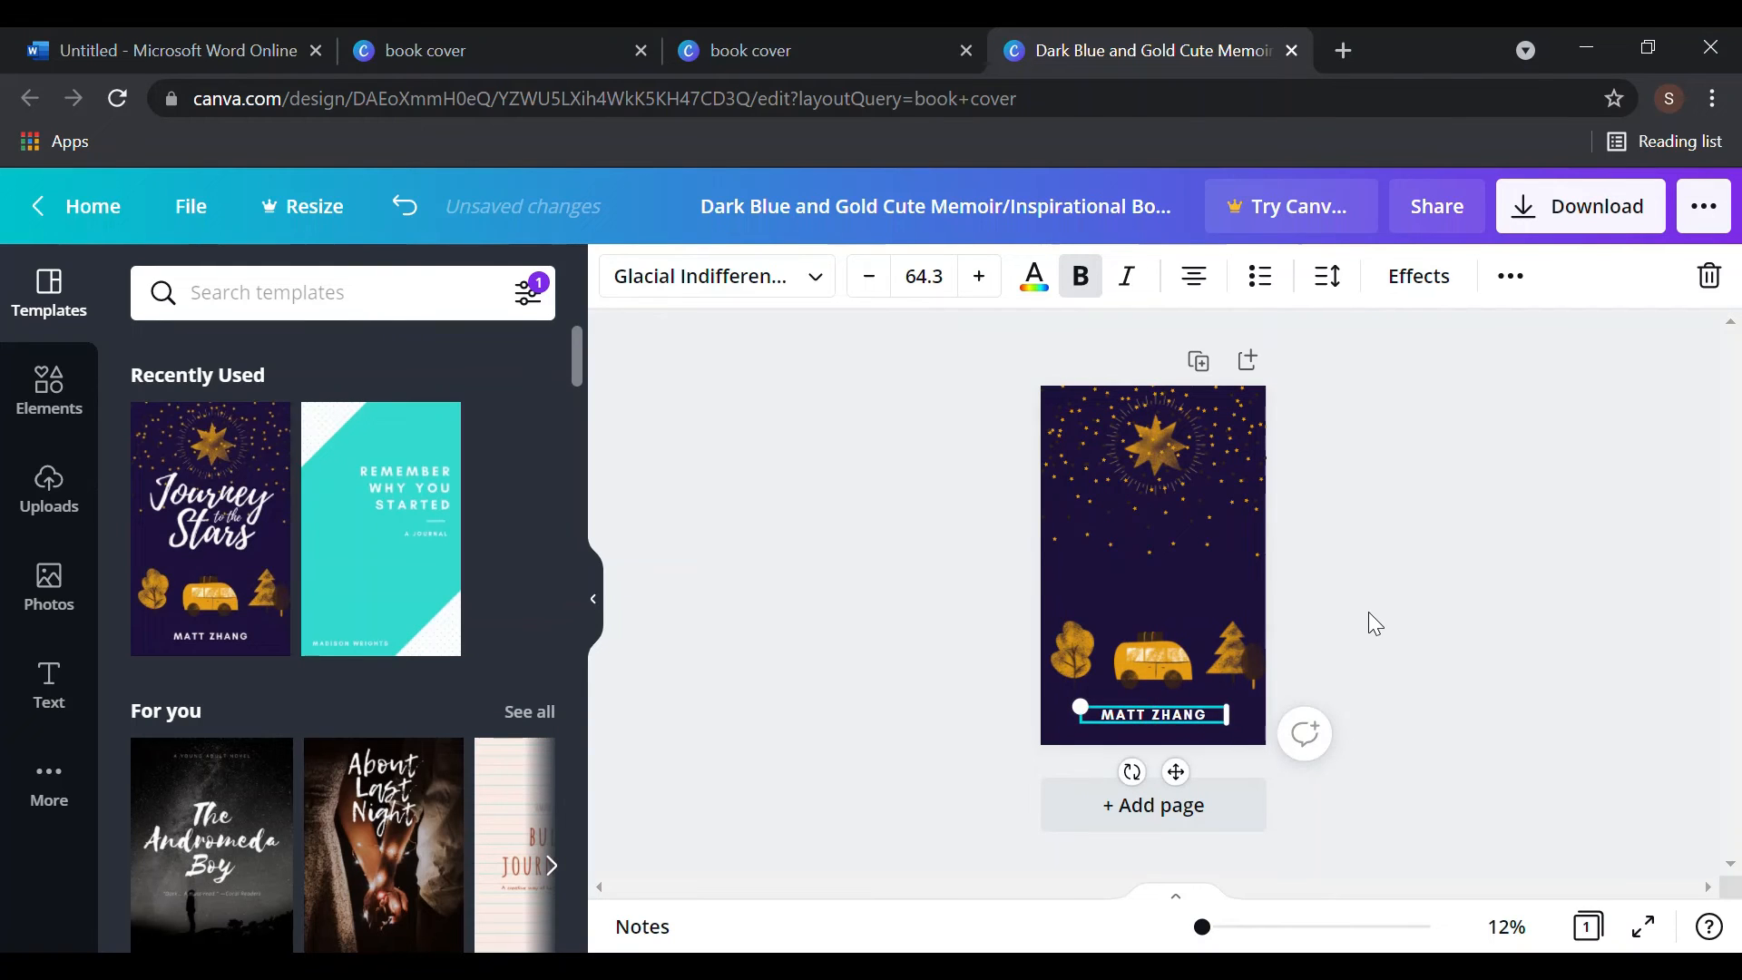
pyautogui.press('Delete')
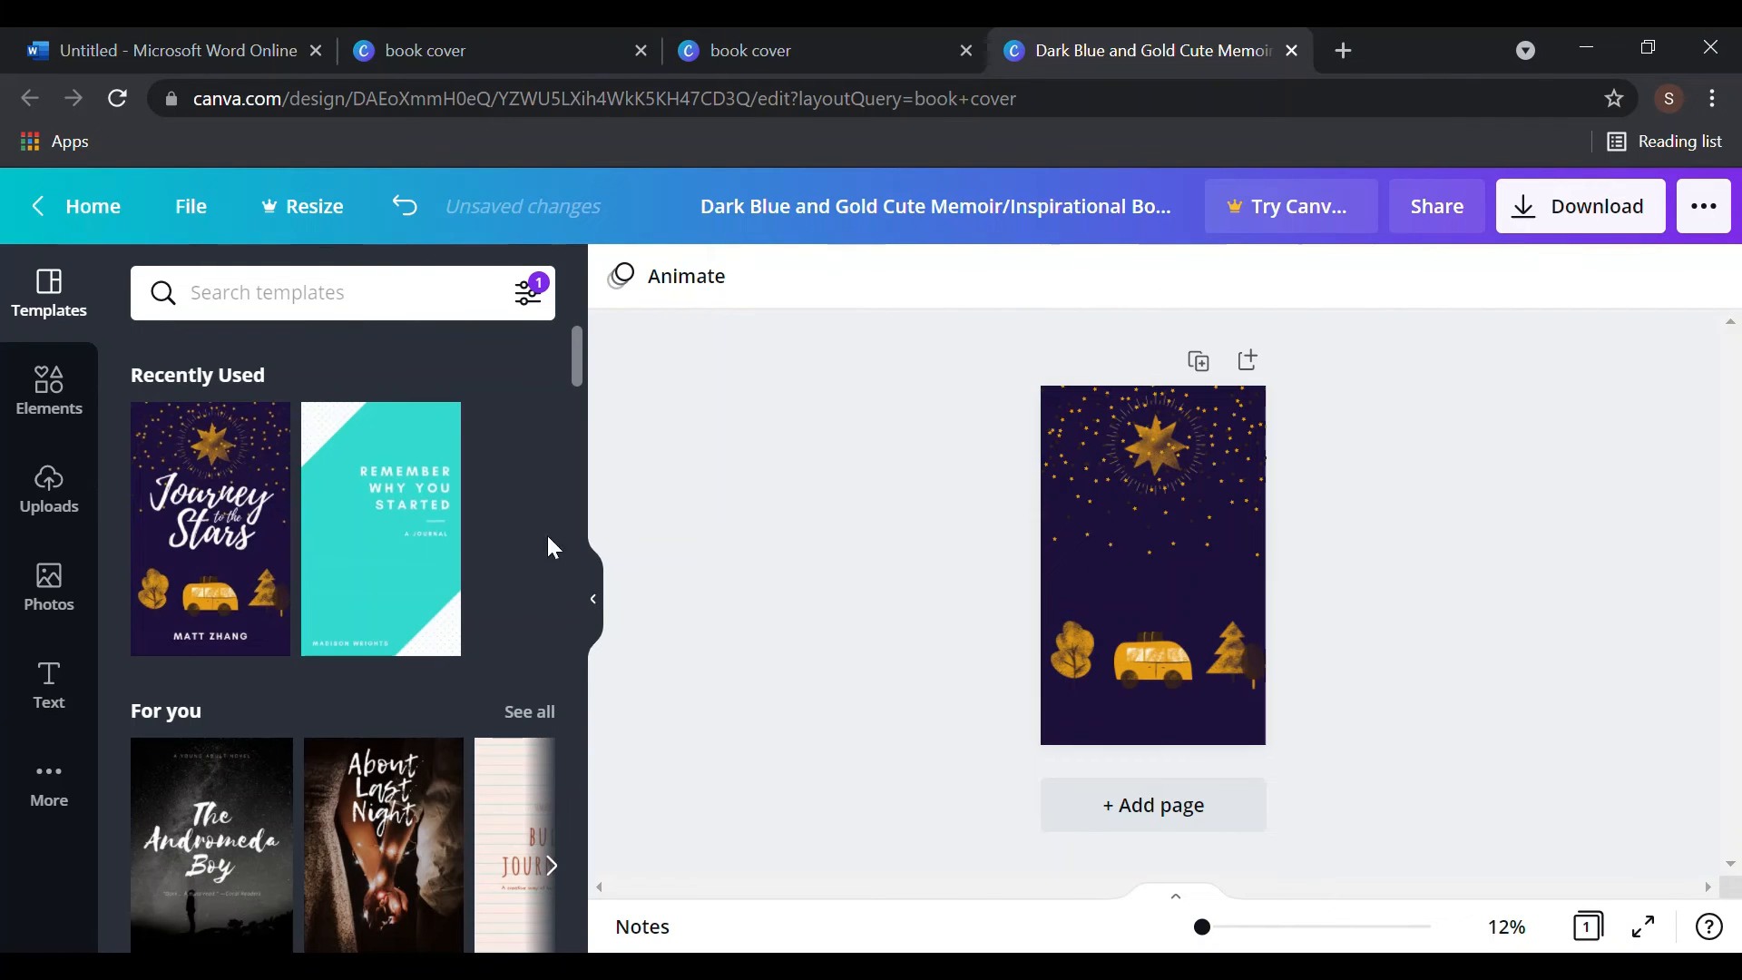
# - Add a subheading text box reading 'THE' above the van
pyautogui.click(48, 678)
pyautogui.click(278, 513)
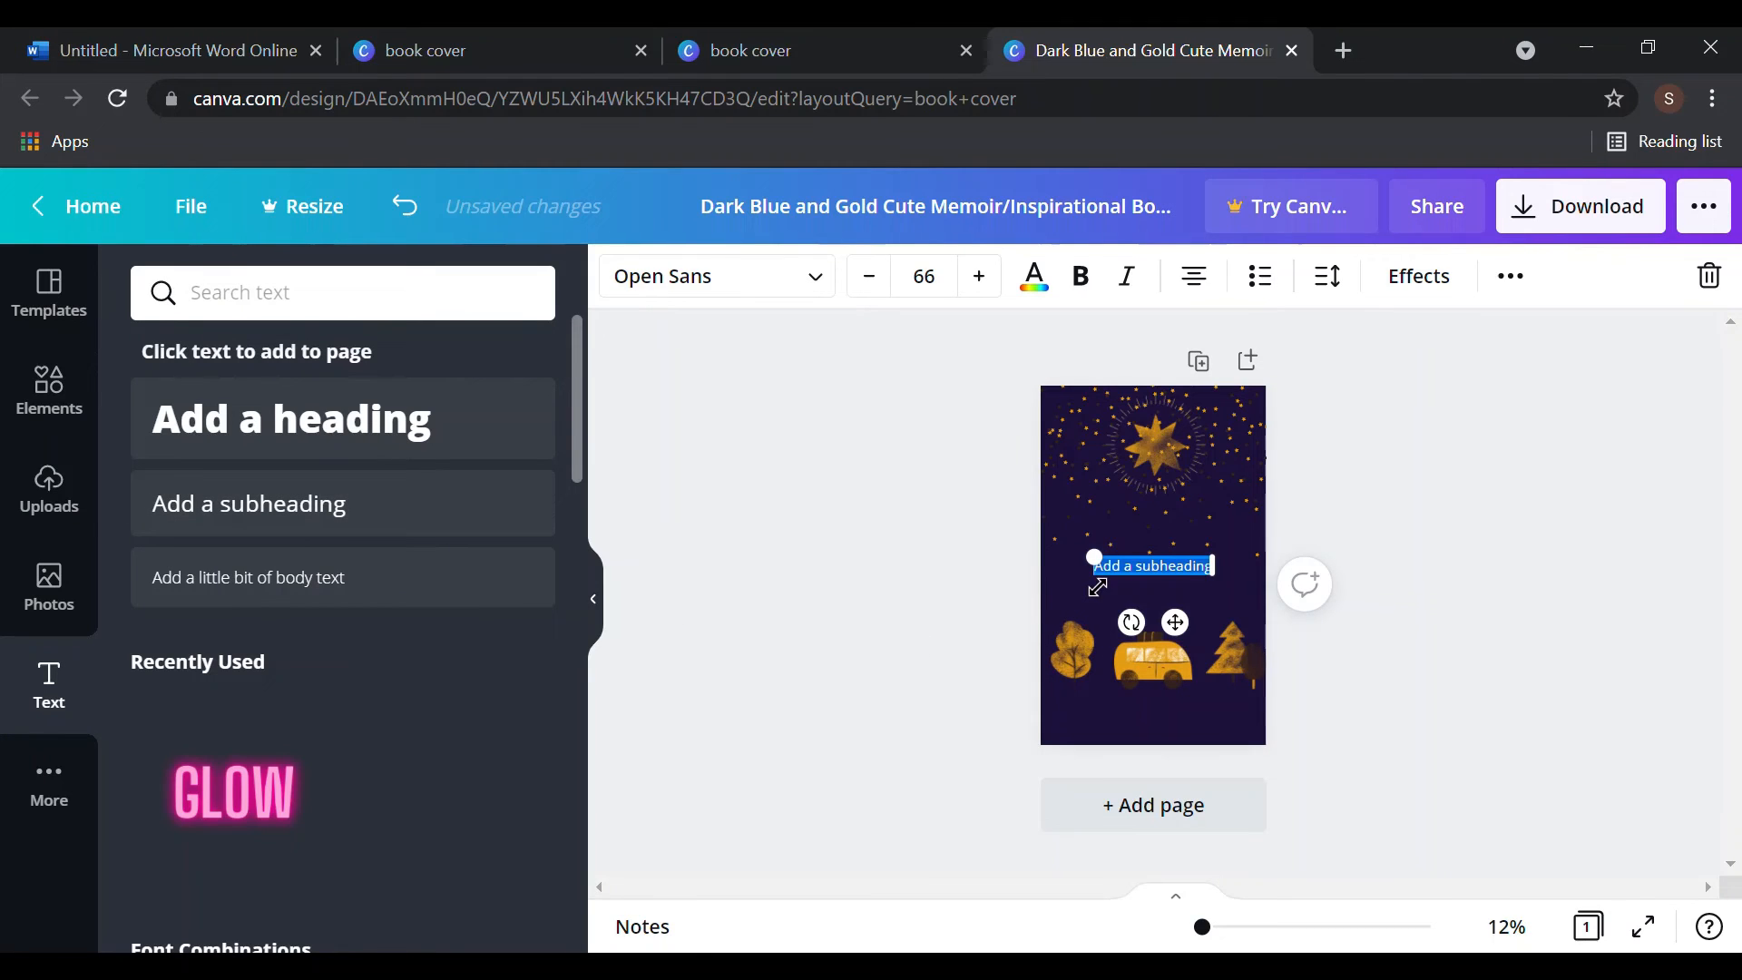
pyautogui.write('OWHIEG')
pyautogui.press('BackSpace')
pyautogui.press('BackSpace')
pyautogui.press('BackSpace')
pyautogui.press('BackSpace')
pyautogui.press('BackSpace')
pyautogui.press('BackSpace')
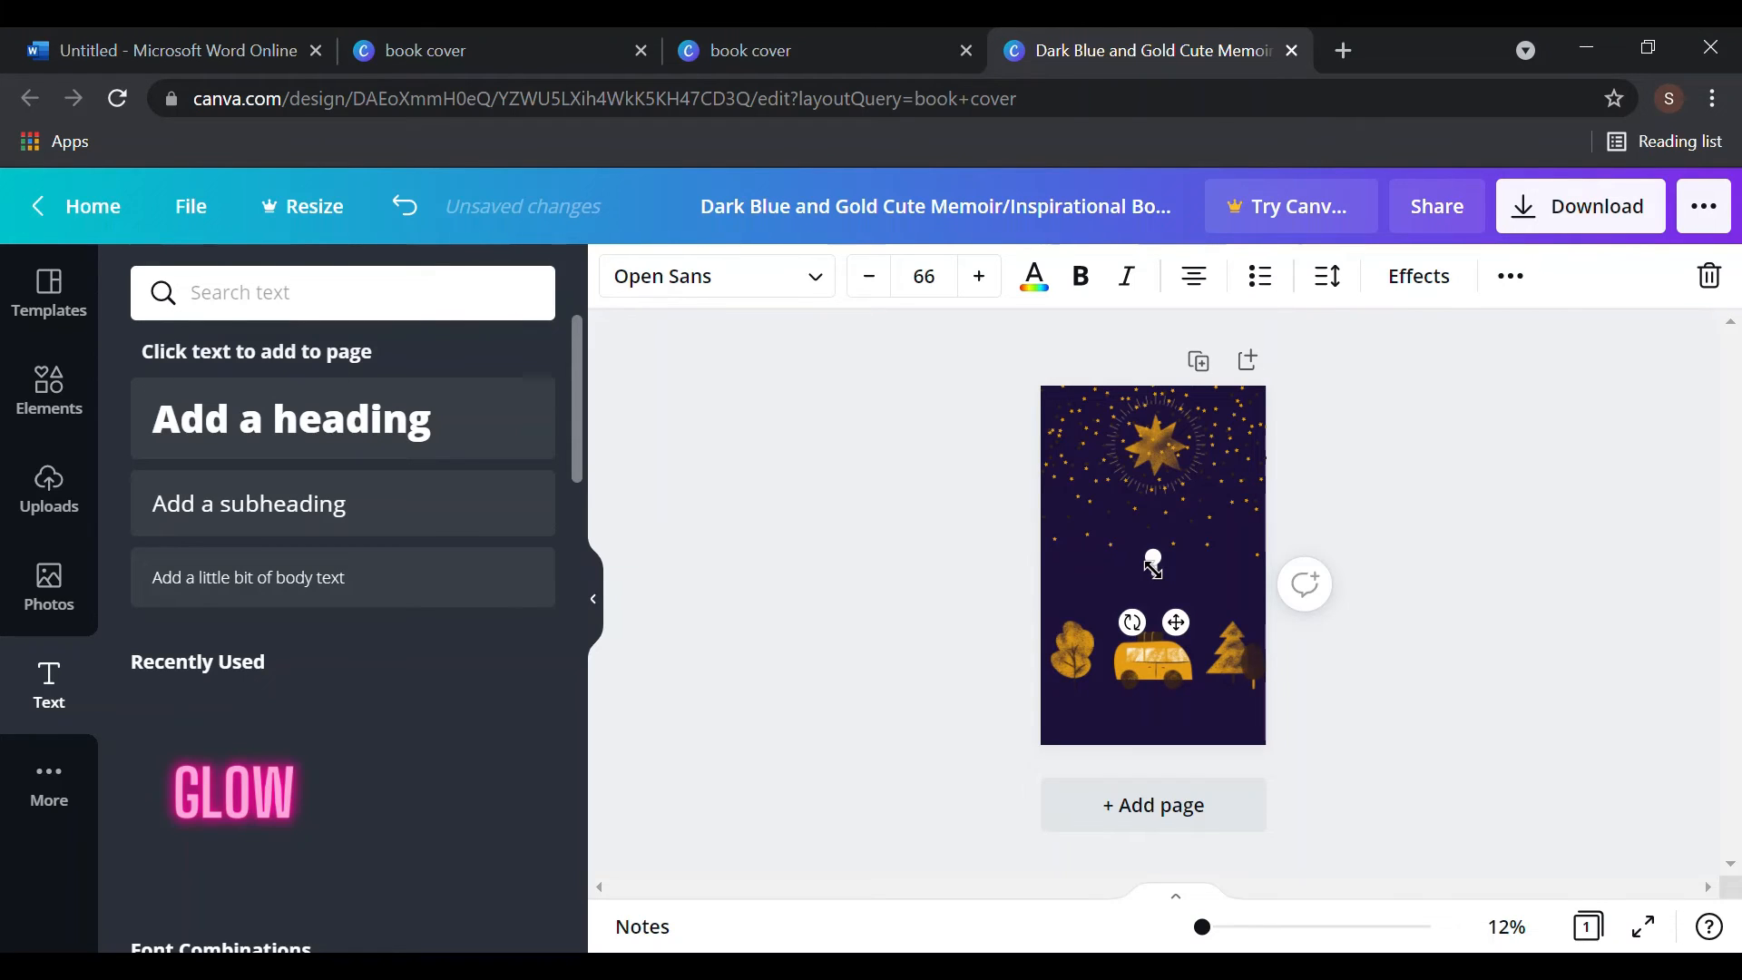
pyautogui.write('THE')
# - Check the Word reference, then retype the Canva subheading as 'A New Adventure'
pyautogui.click(178, 37)
pyautogui.scroll(5, 845, 577)
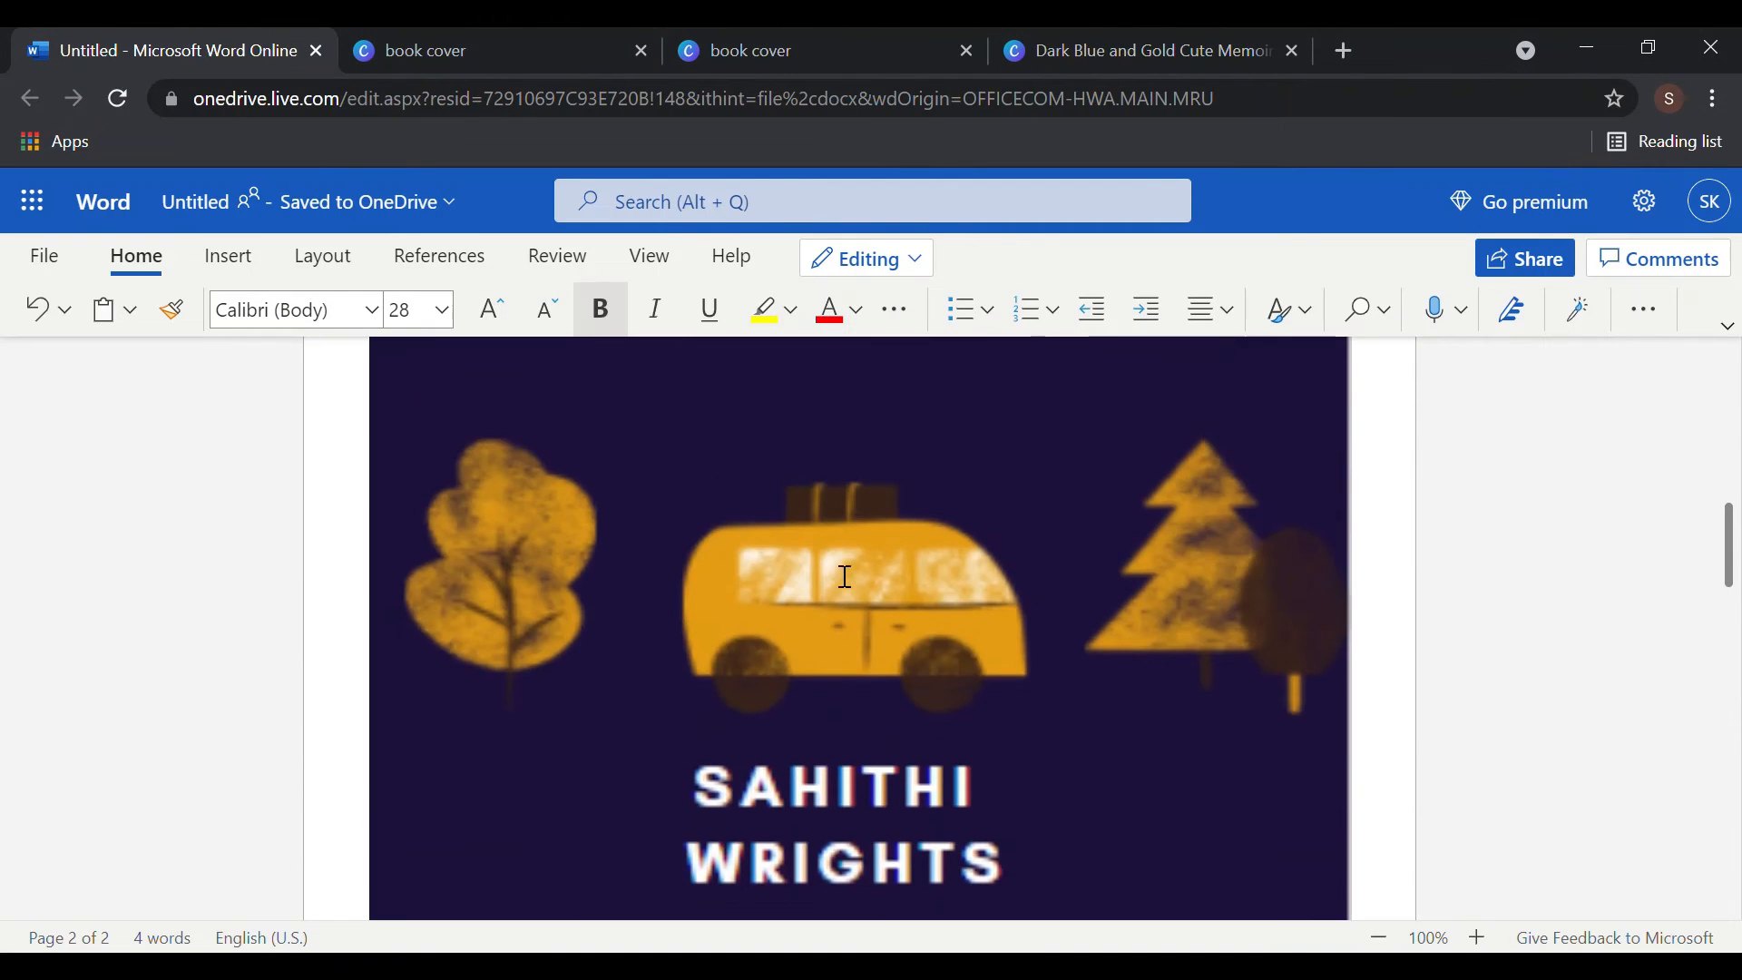
pyautogui.scroll(6, 845, 577)
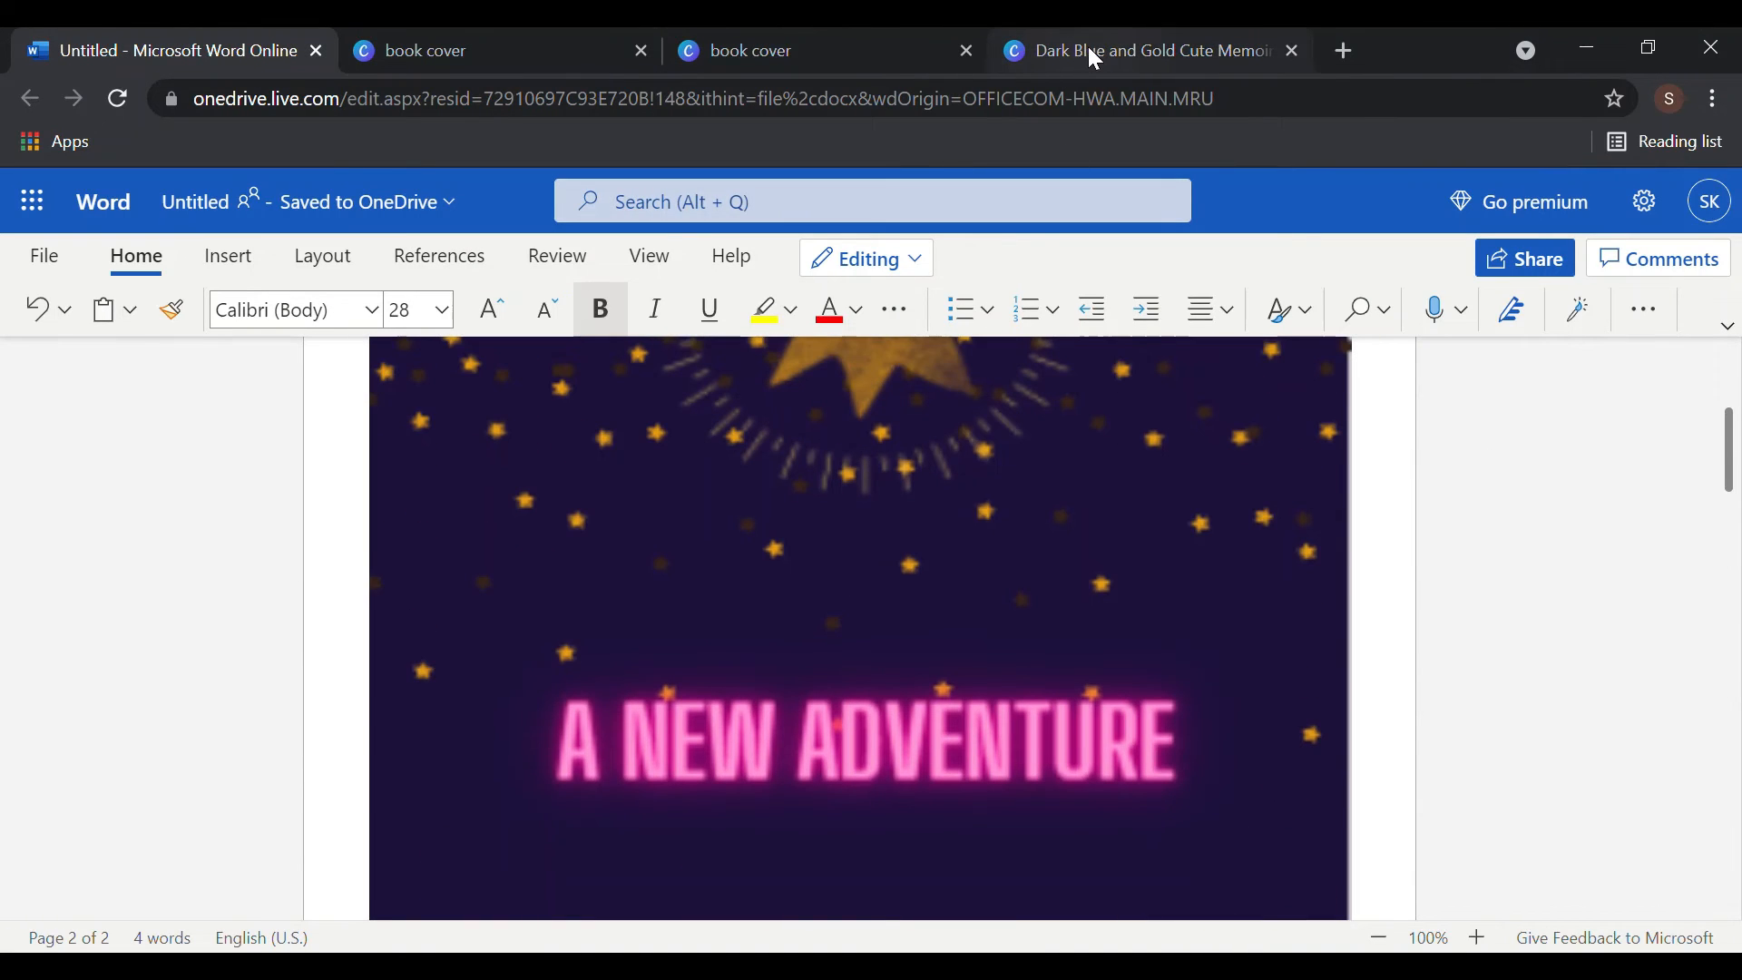
pyautogui.click(1089, 51)
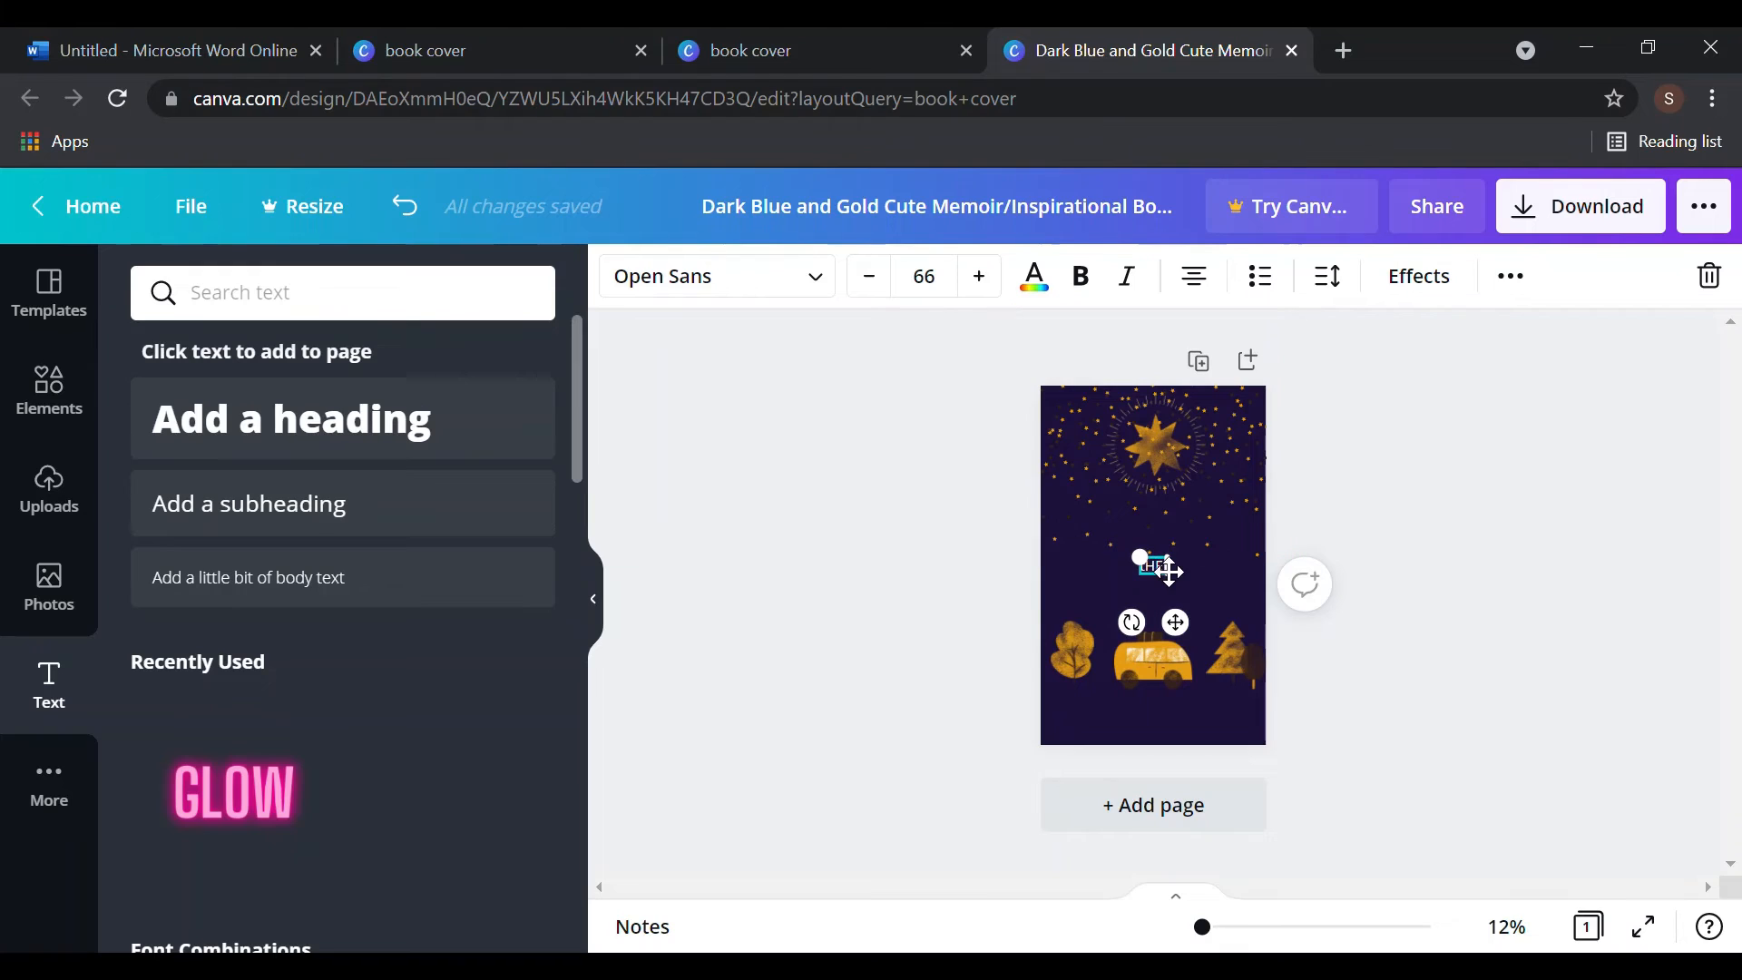
pyautogui.write('9')
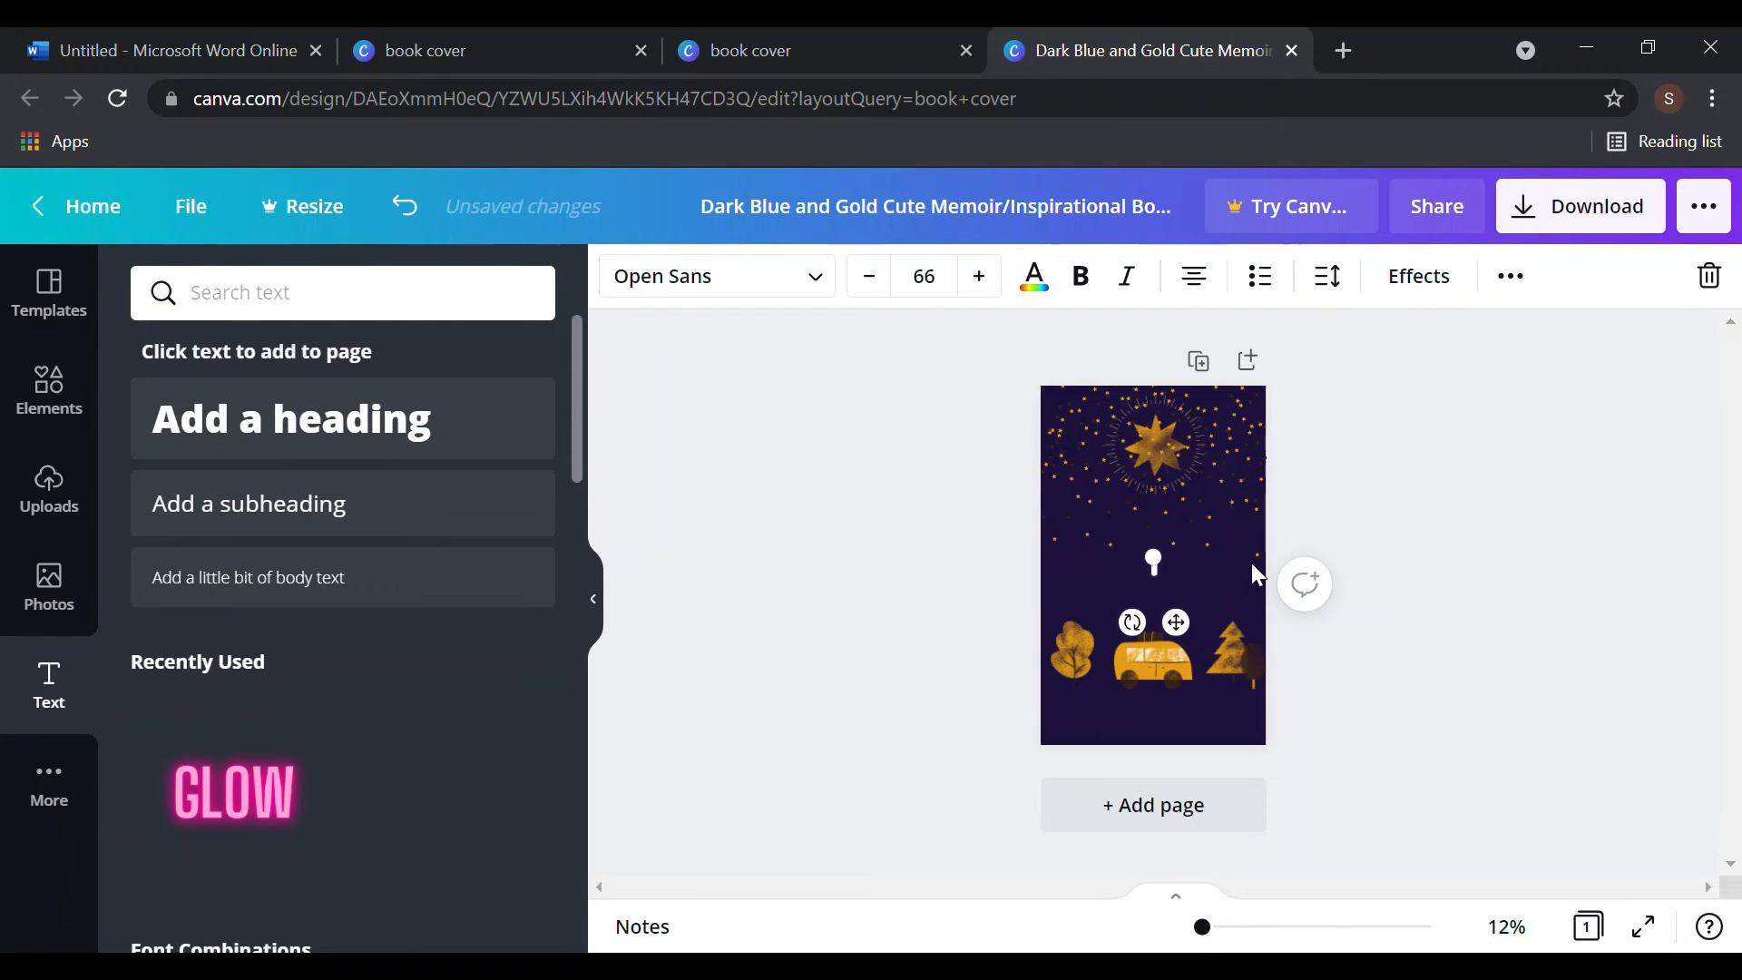
pyautogui.write(' NEW')
pyautogui.press('BackSpace')
pyautogui.press('BackSpace')
pyautogui.press('BackSpace')
pyautogui.hotkey('ctrl', 'shift', 'i')
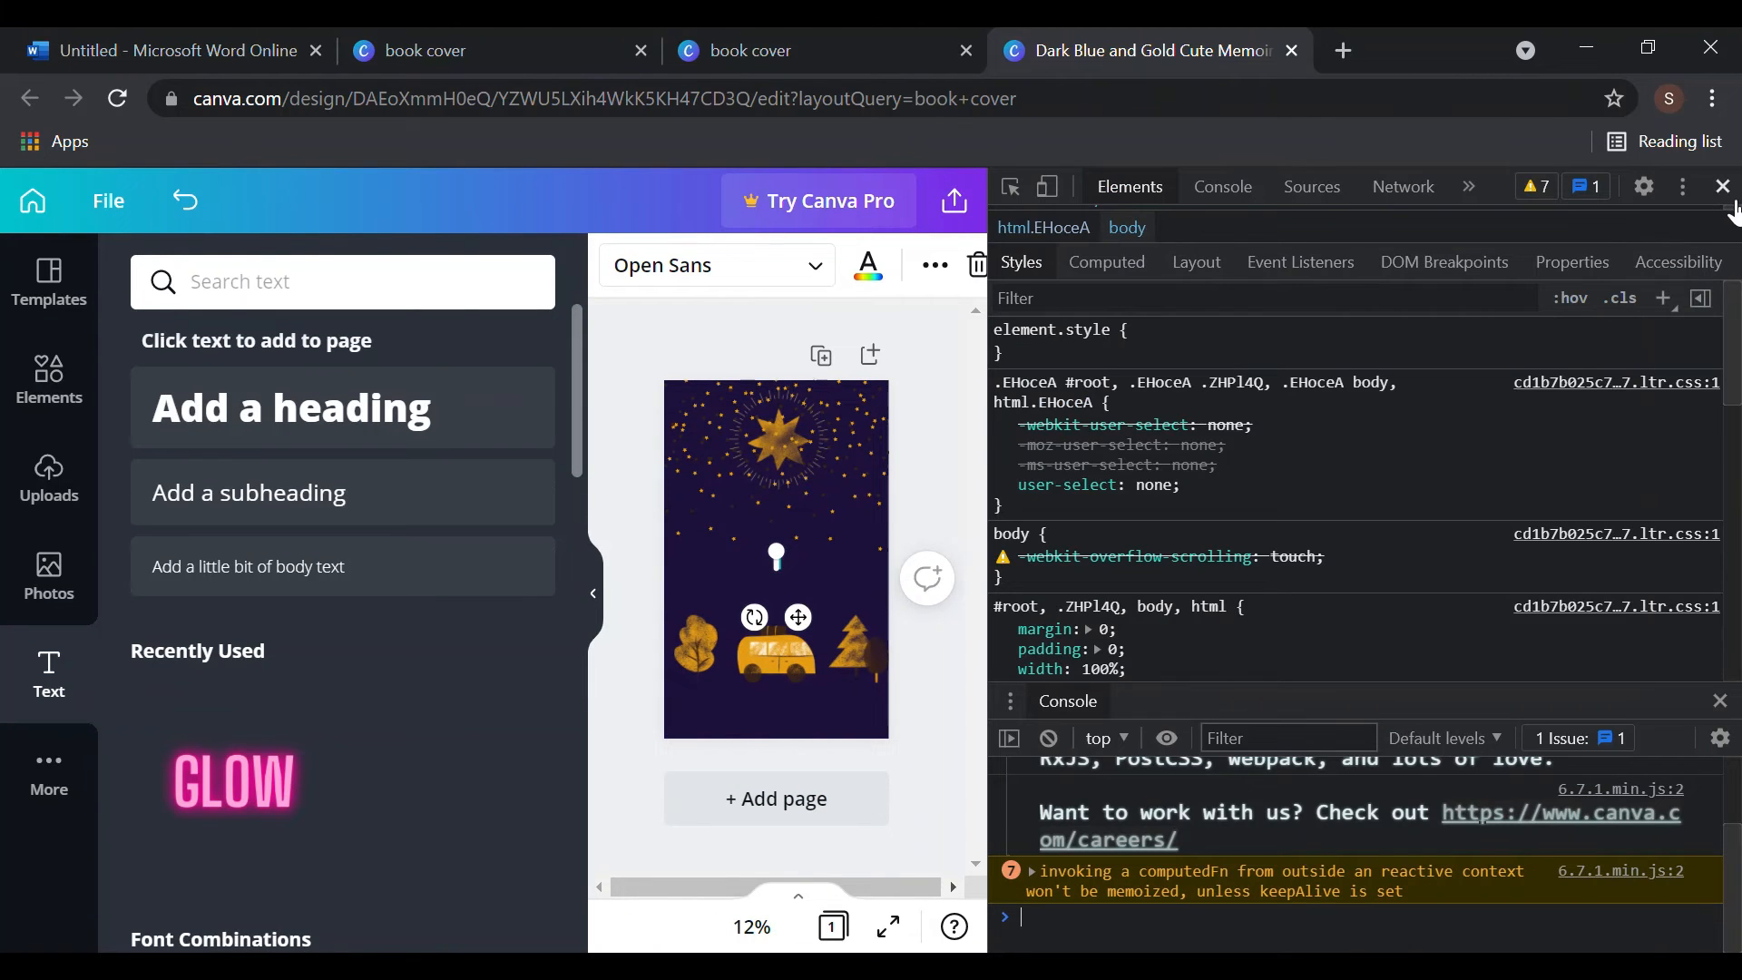
pyautogui.click(1723, 186)
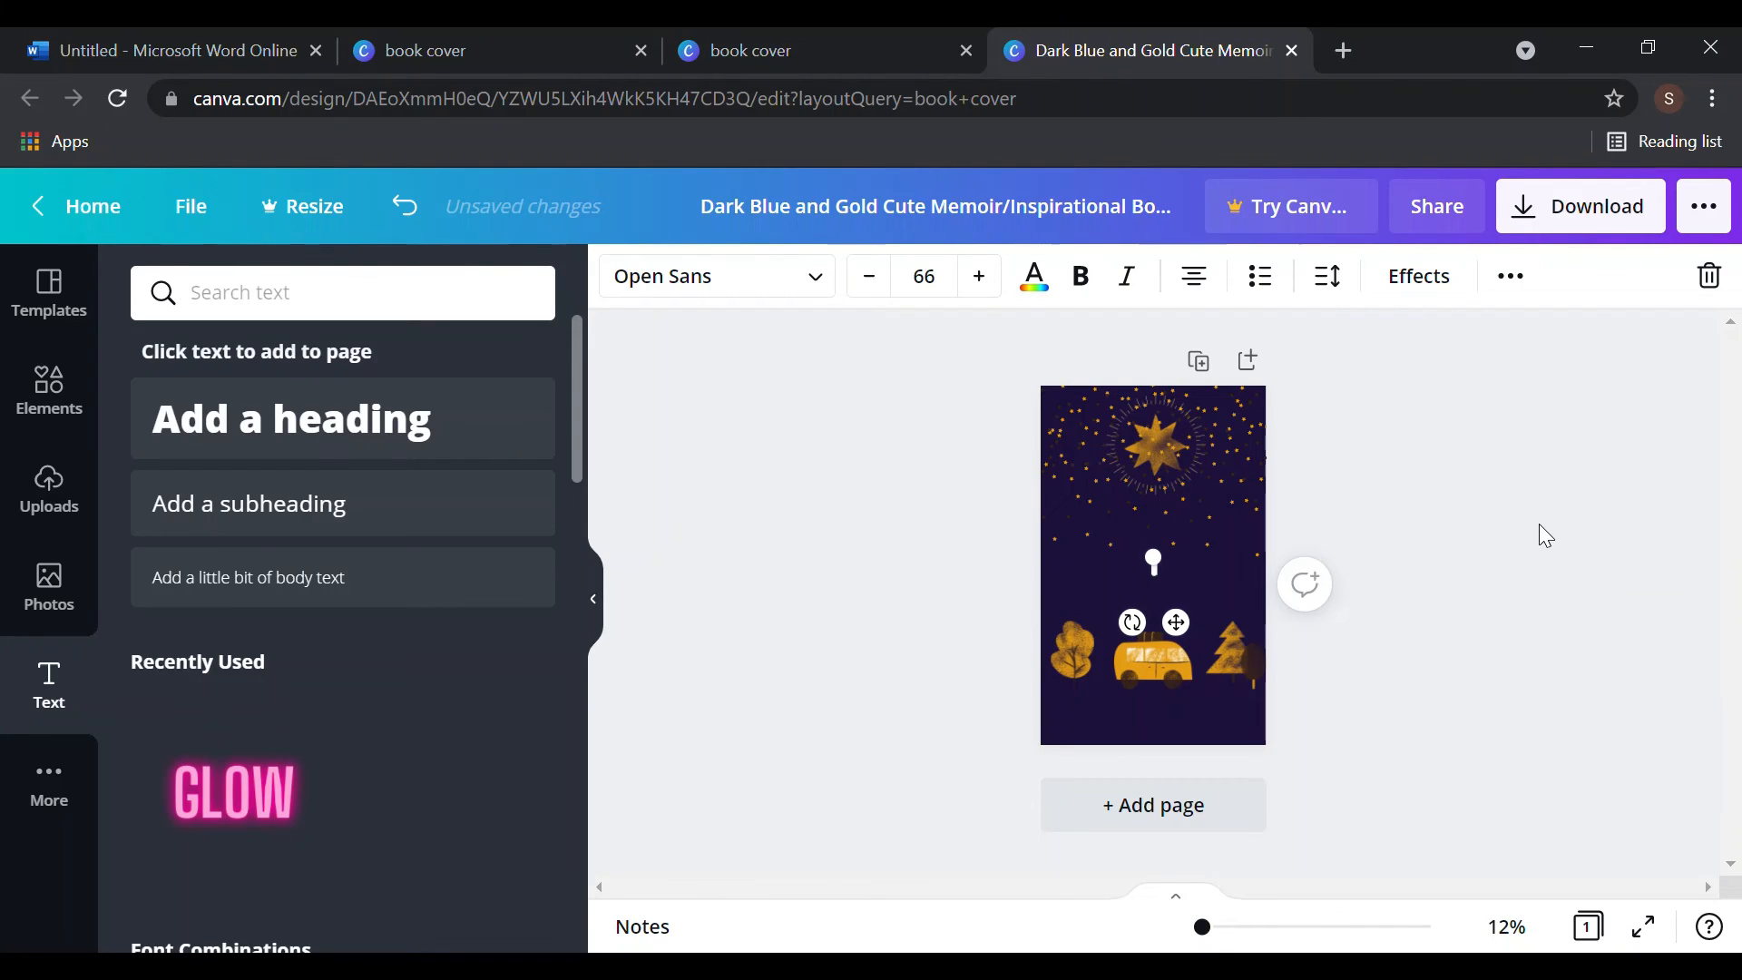
pyautogui.write('New A')
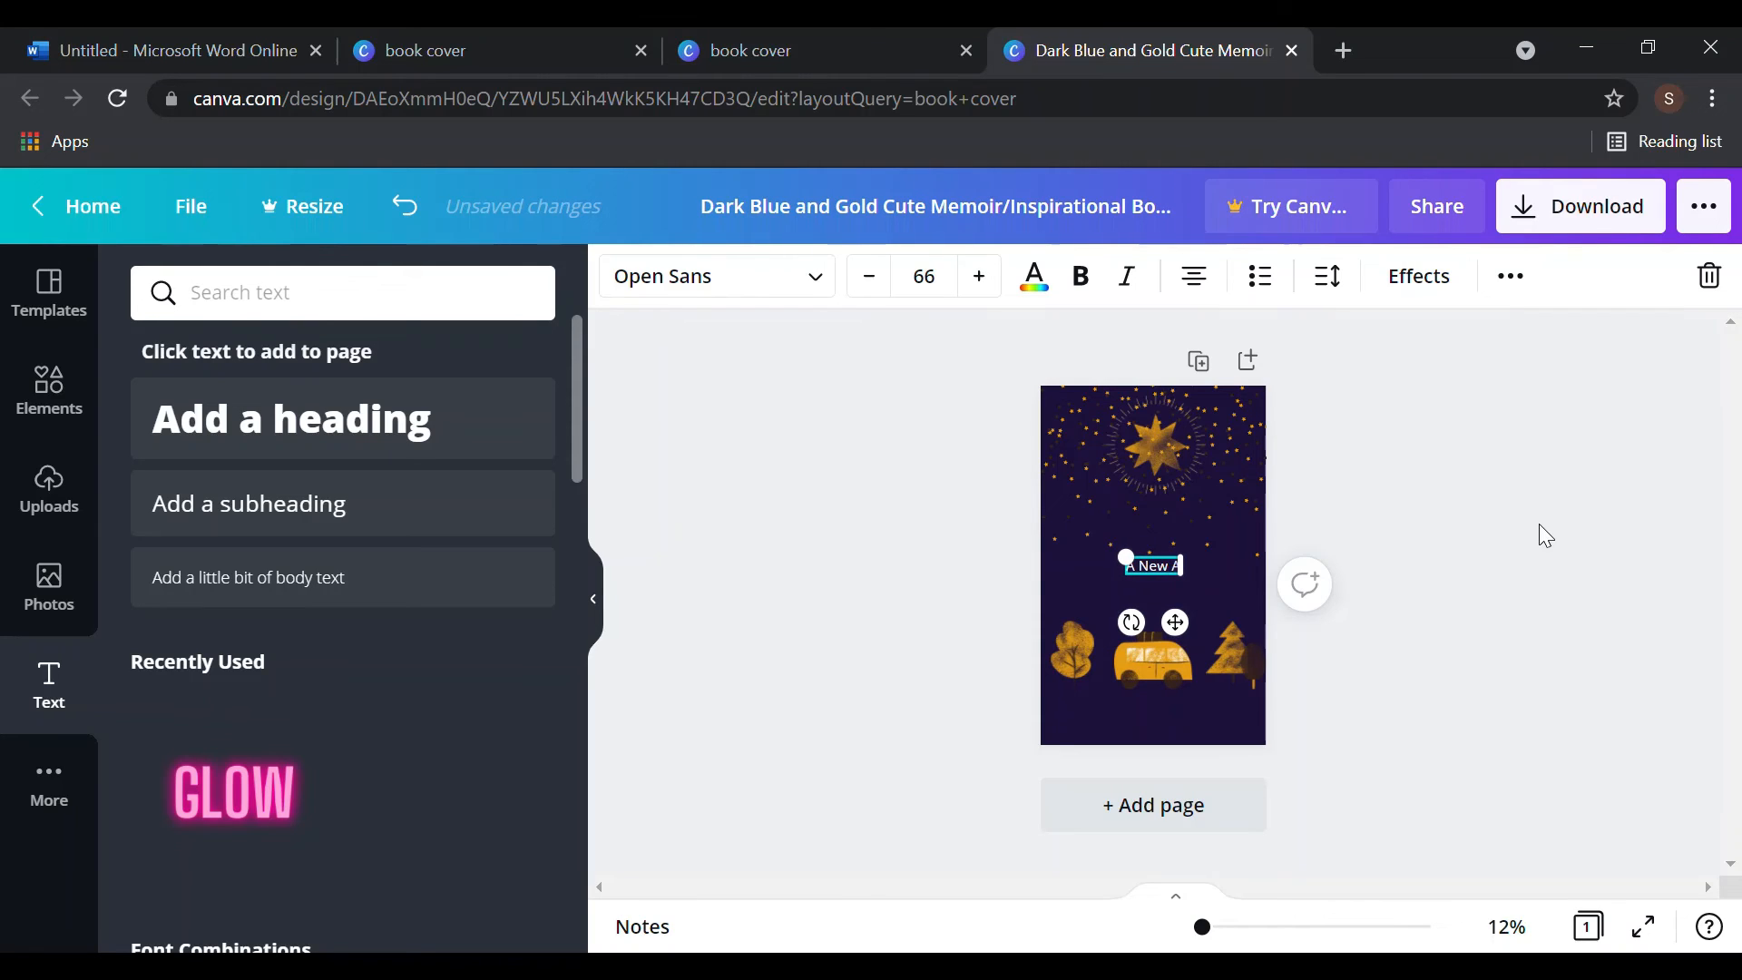
pyautogui.write('dvent')
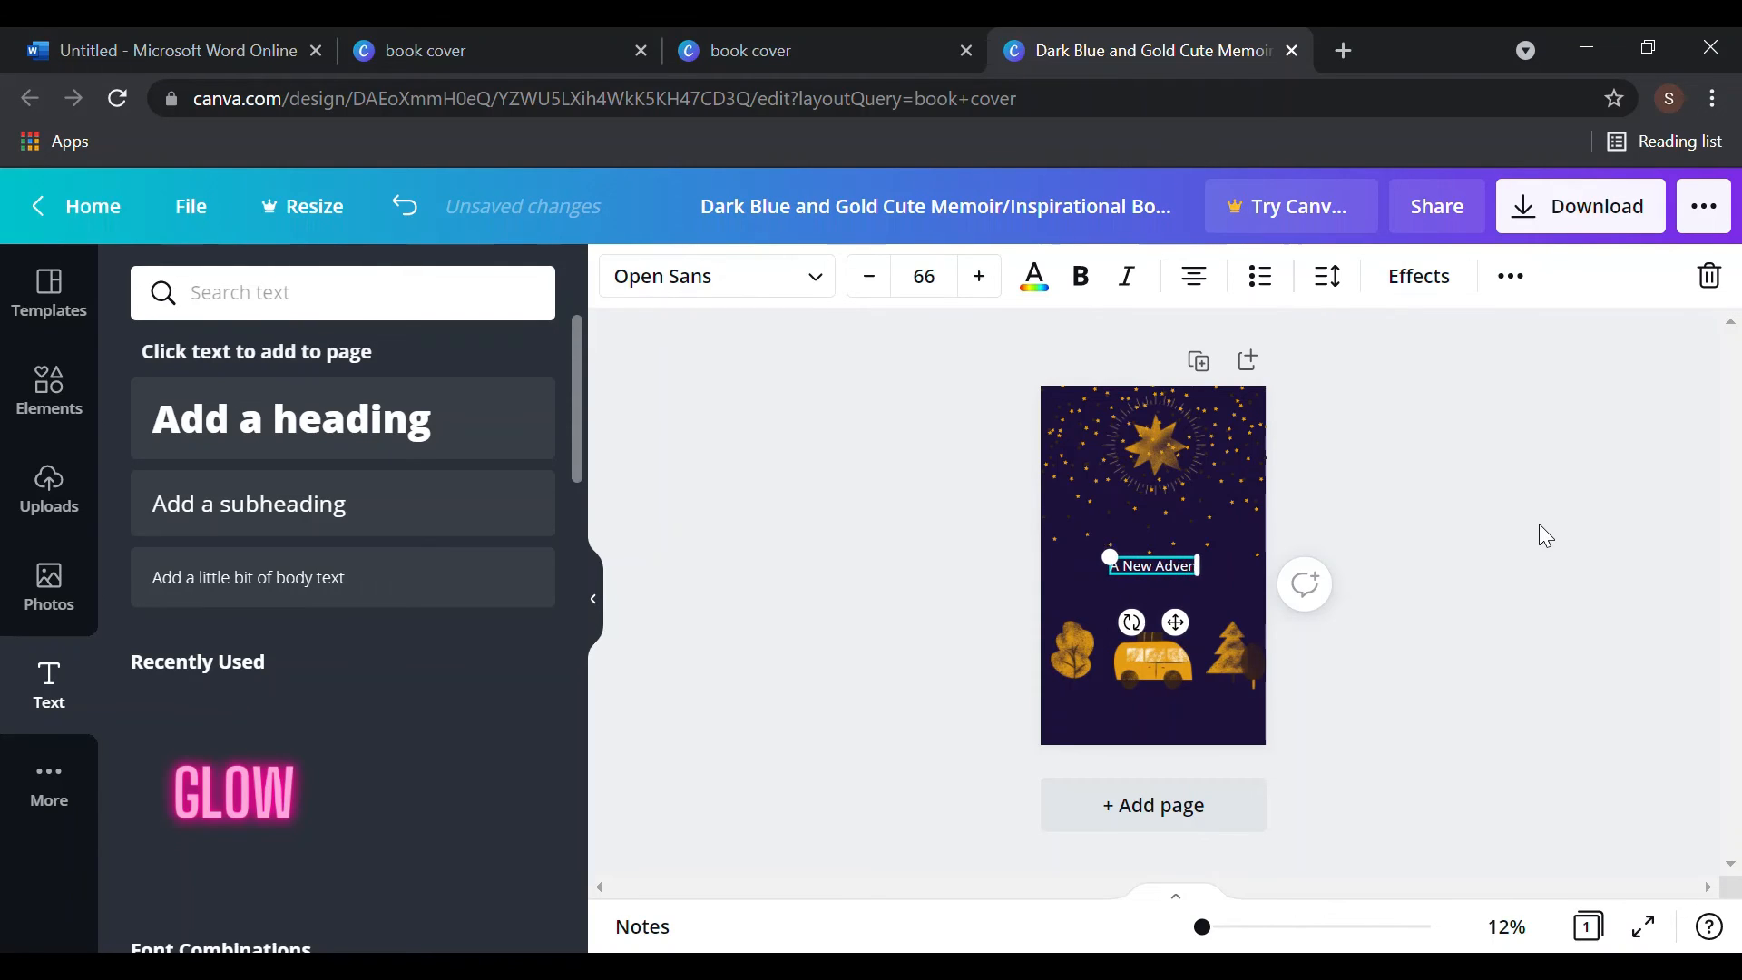
pyautogui.write('ure')
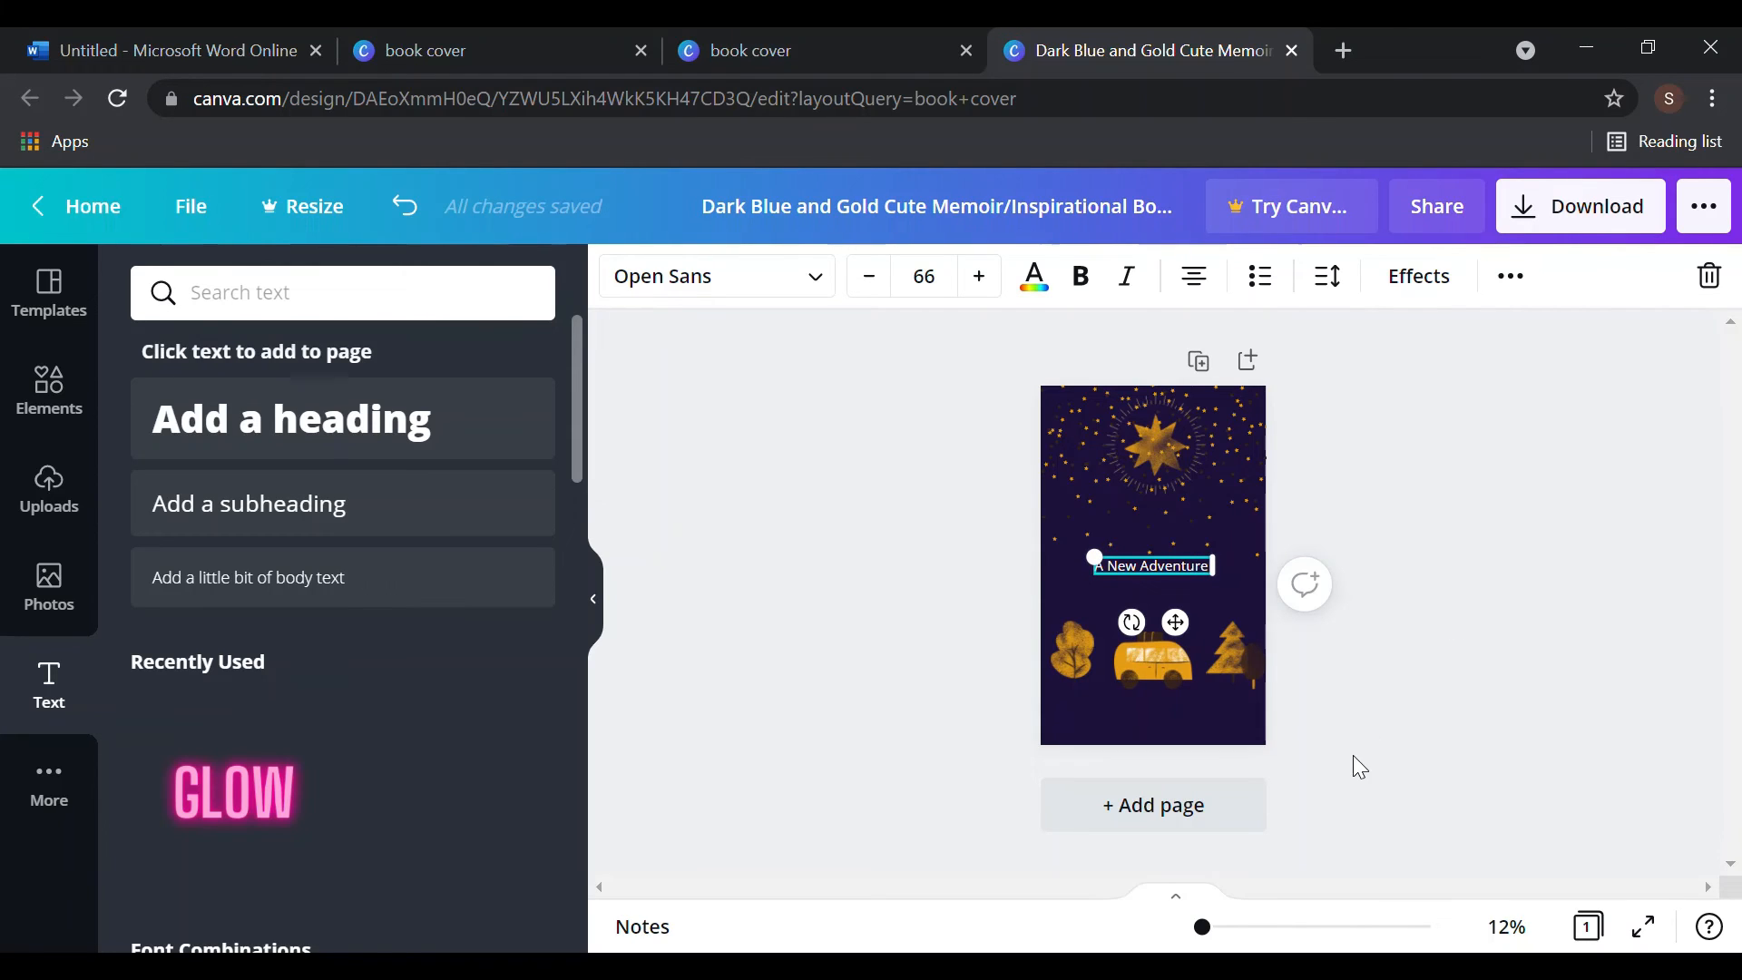
# - Nudge the starry dot graphic down-right and delete the 'A New Adventure' text
pyautogui.click(206, 797)
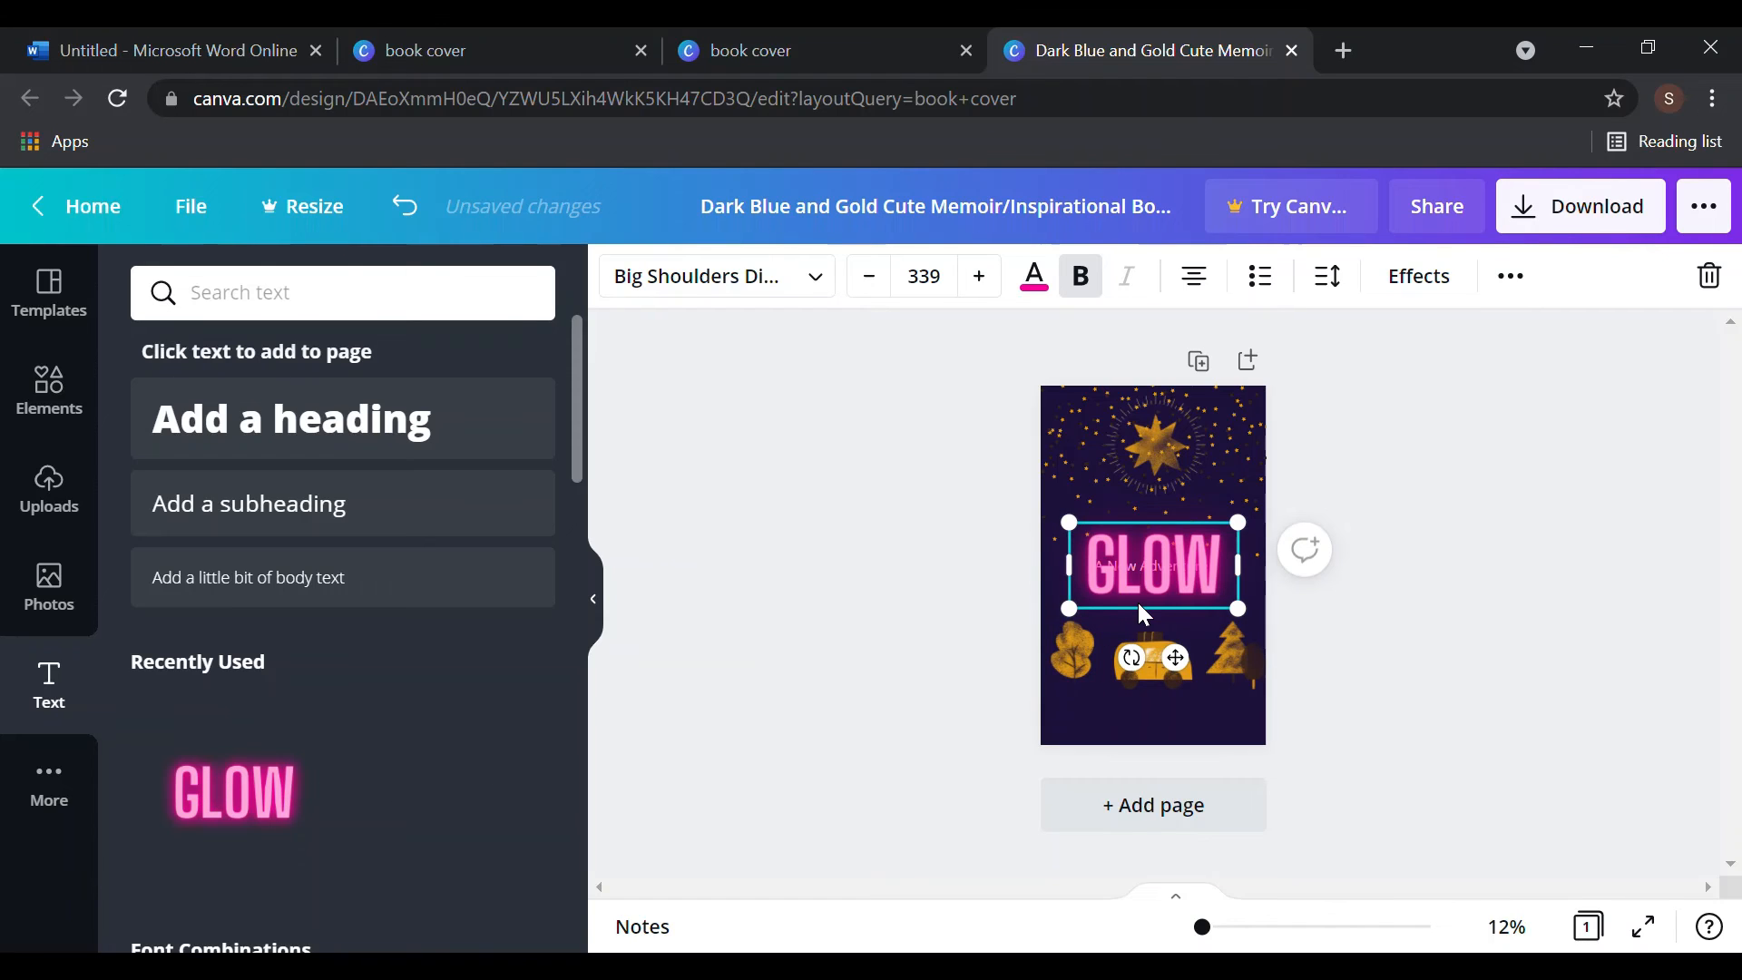
pyautogui.press('Delete')
pyautogui.click(1100, 550)
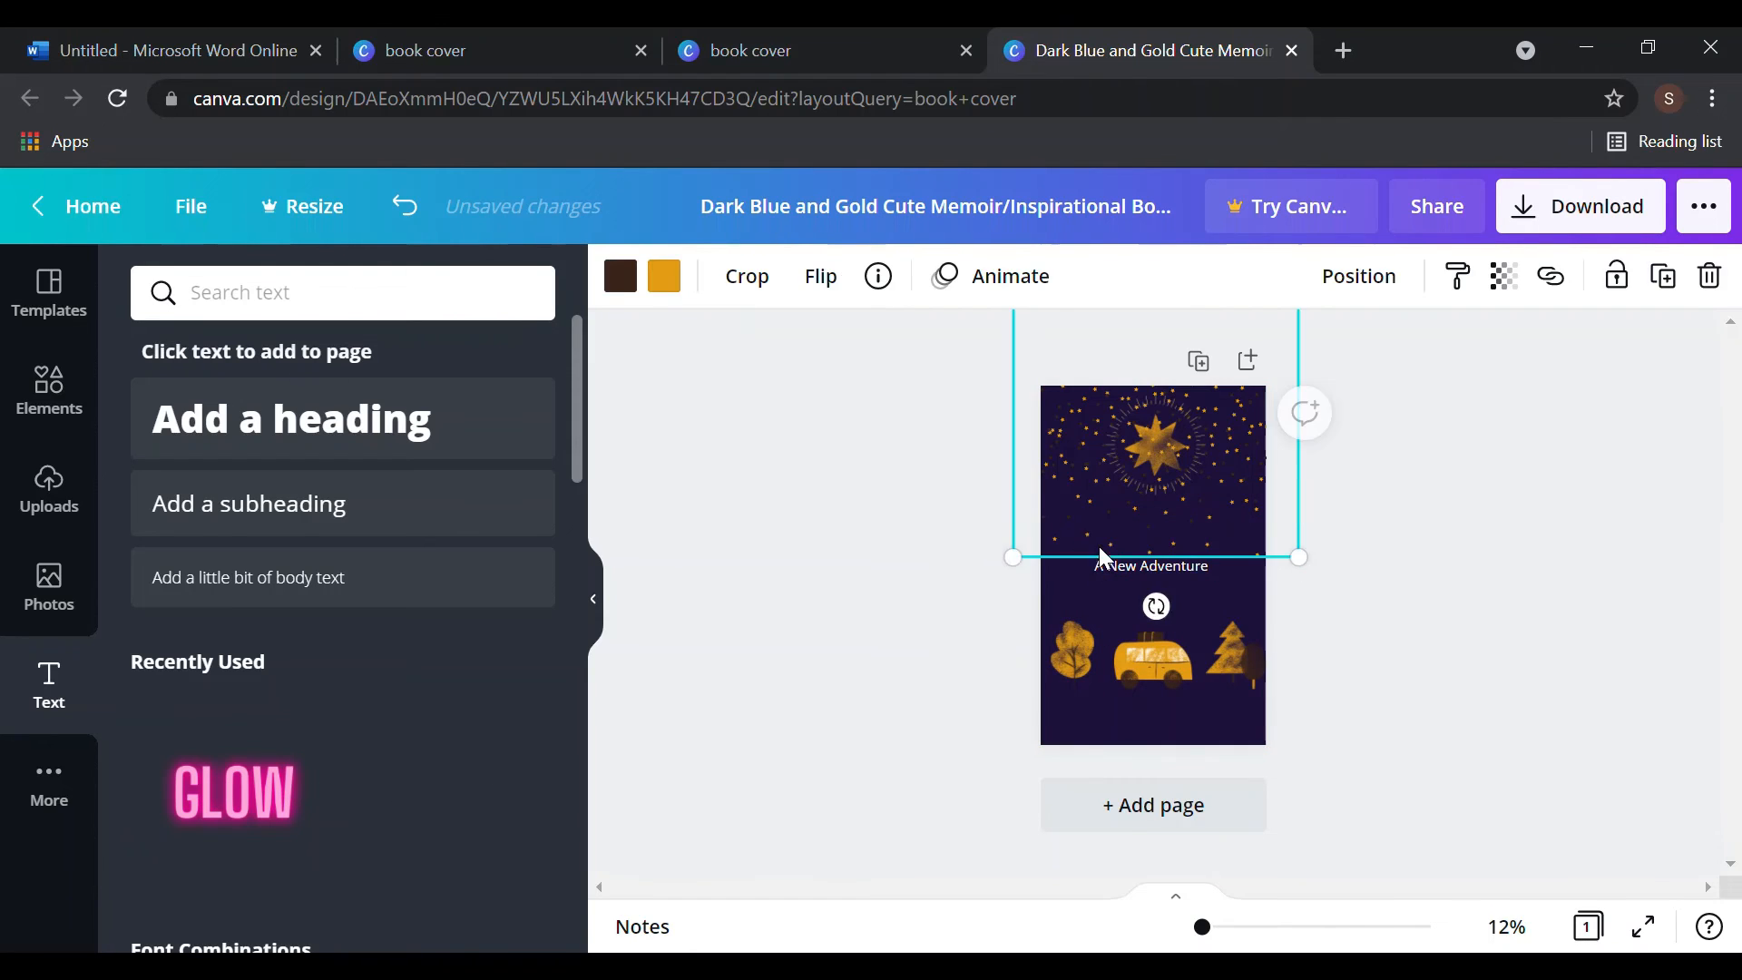
pyautogui.moveTo(1100, 555); pyautogui.dragTo(1123, 587)
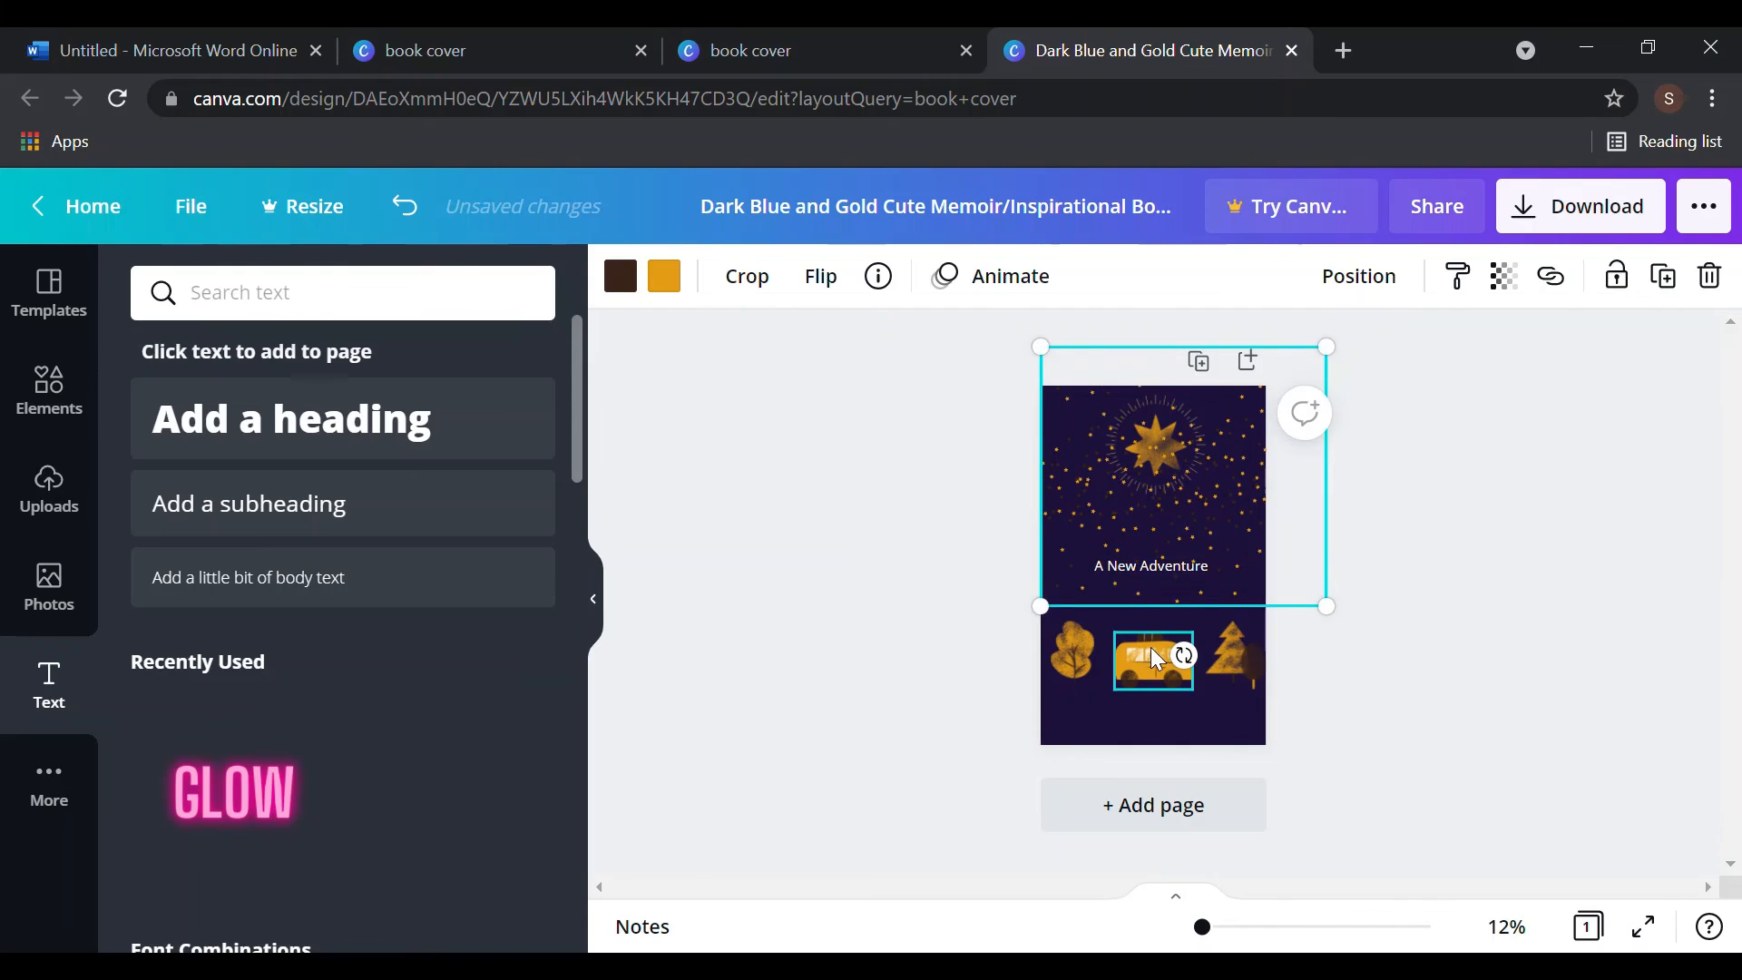
pyautogui.click(1161, 567)
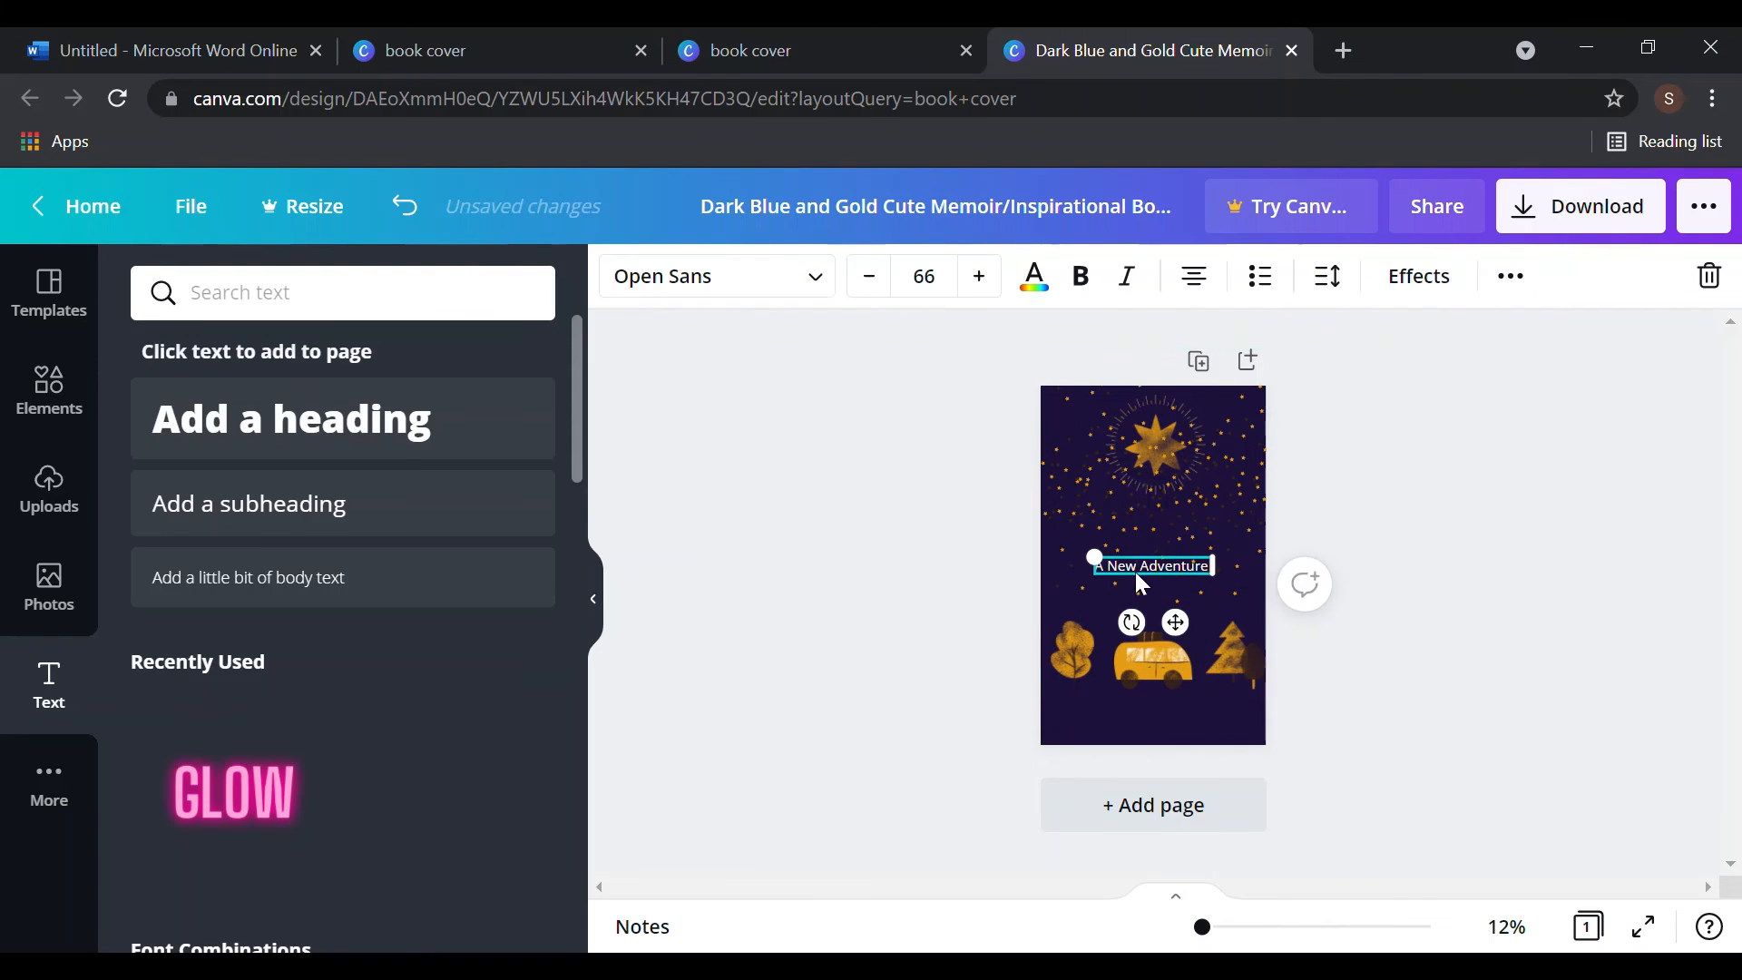
pyautogui.press('Delete')
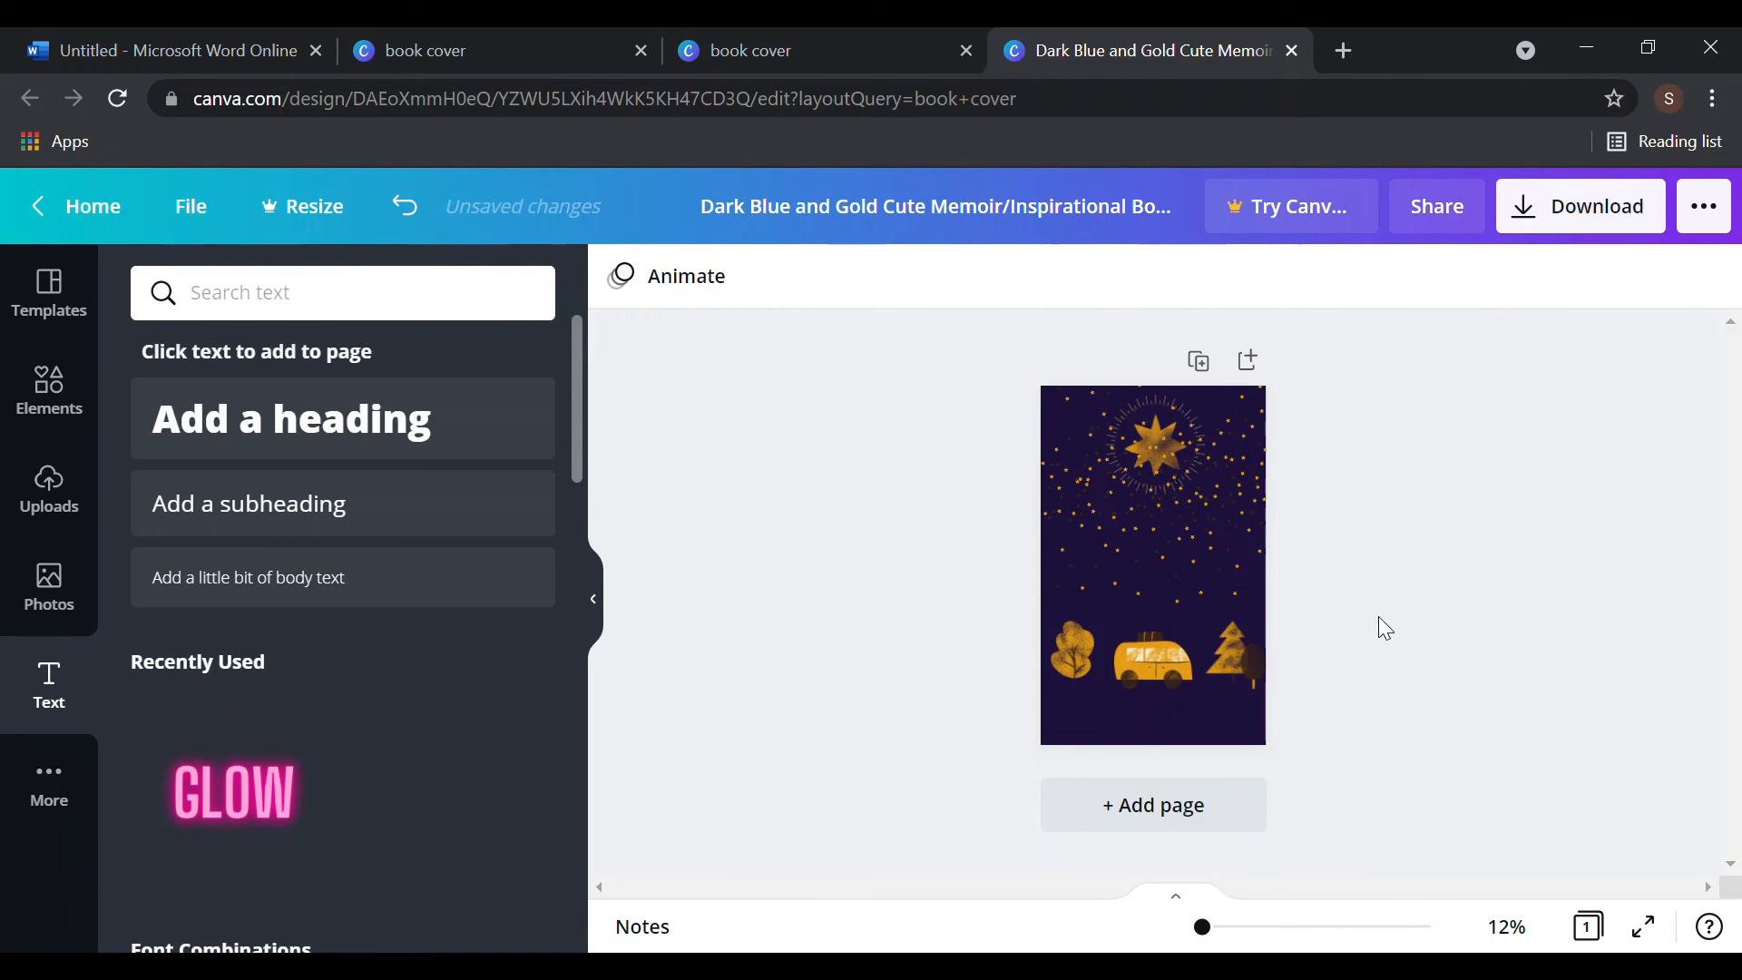
# - Add pink GLOW text, retype it as 'A NEW ADVENTURE ENDS', and select it
pyautogui.click(313, 806)
pyautogui.press('Delete')
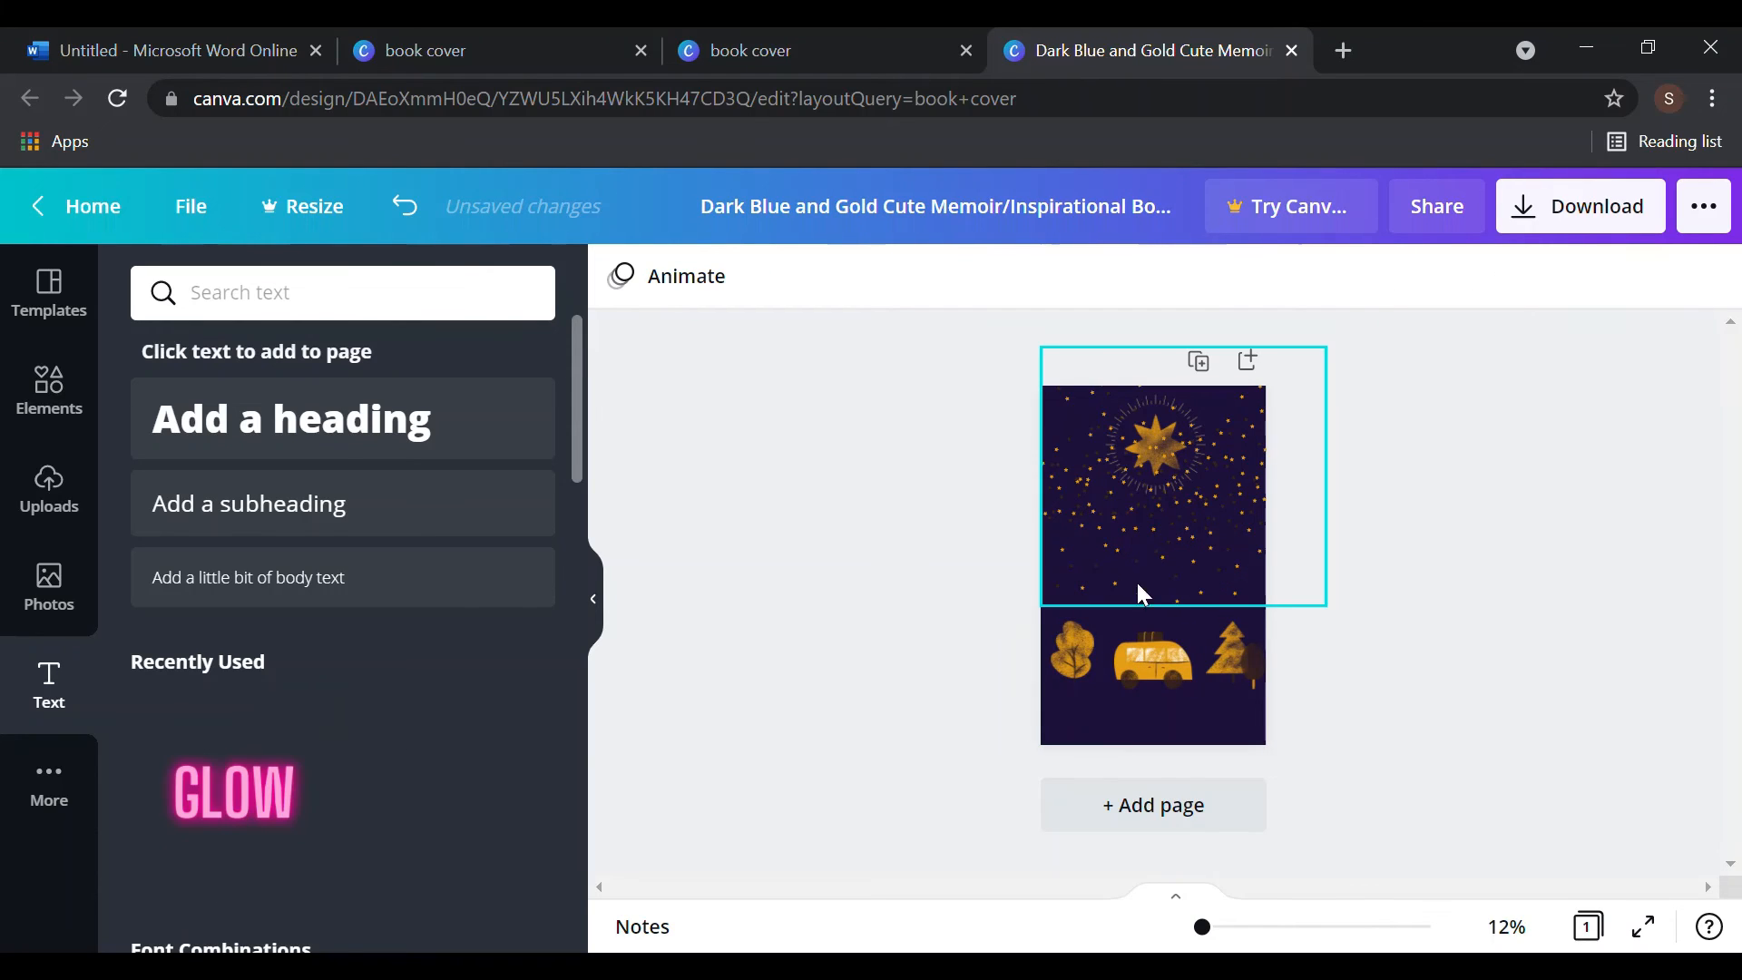
pyautogui.click(201, 804)
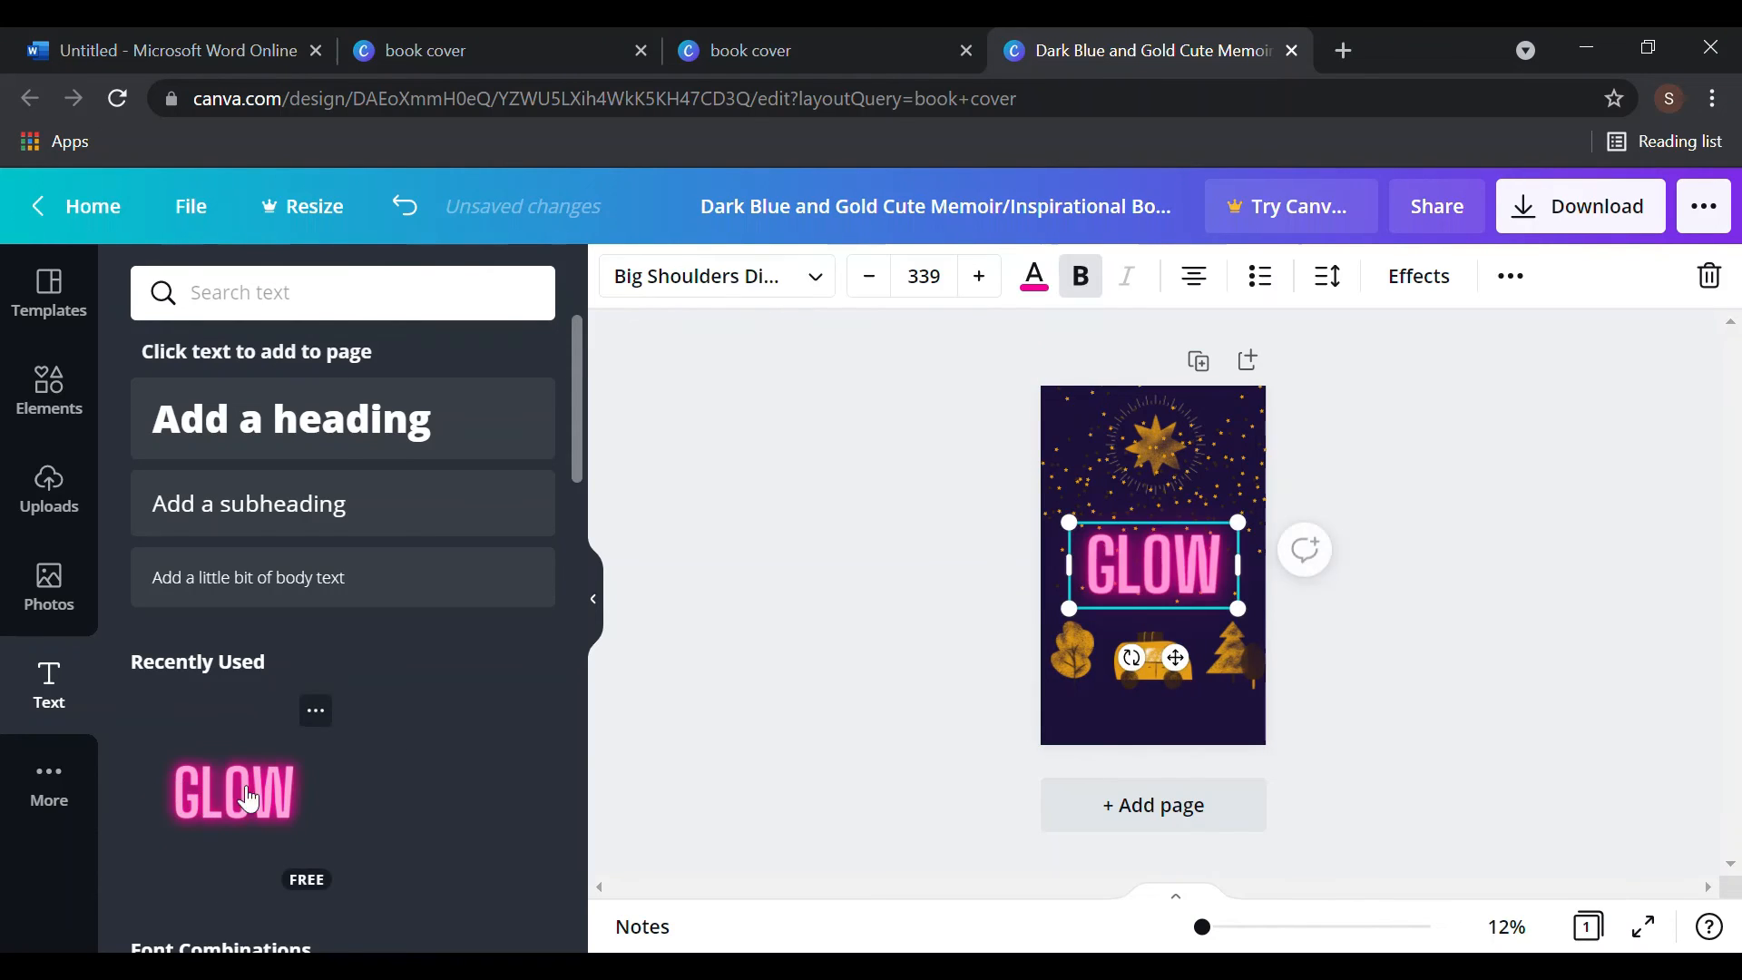
pyautogui.click(1227, 569)
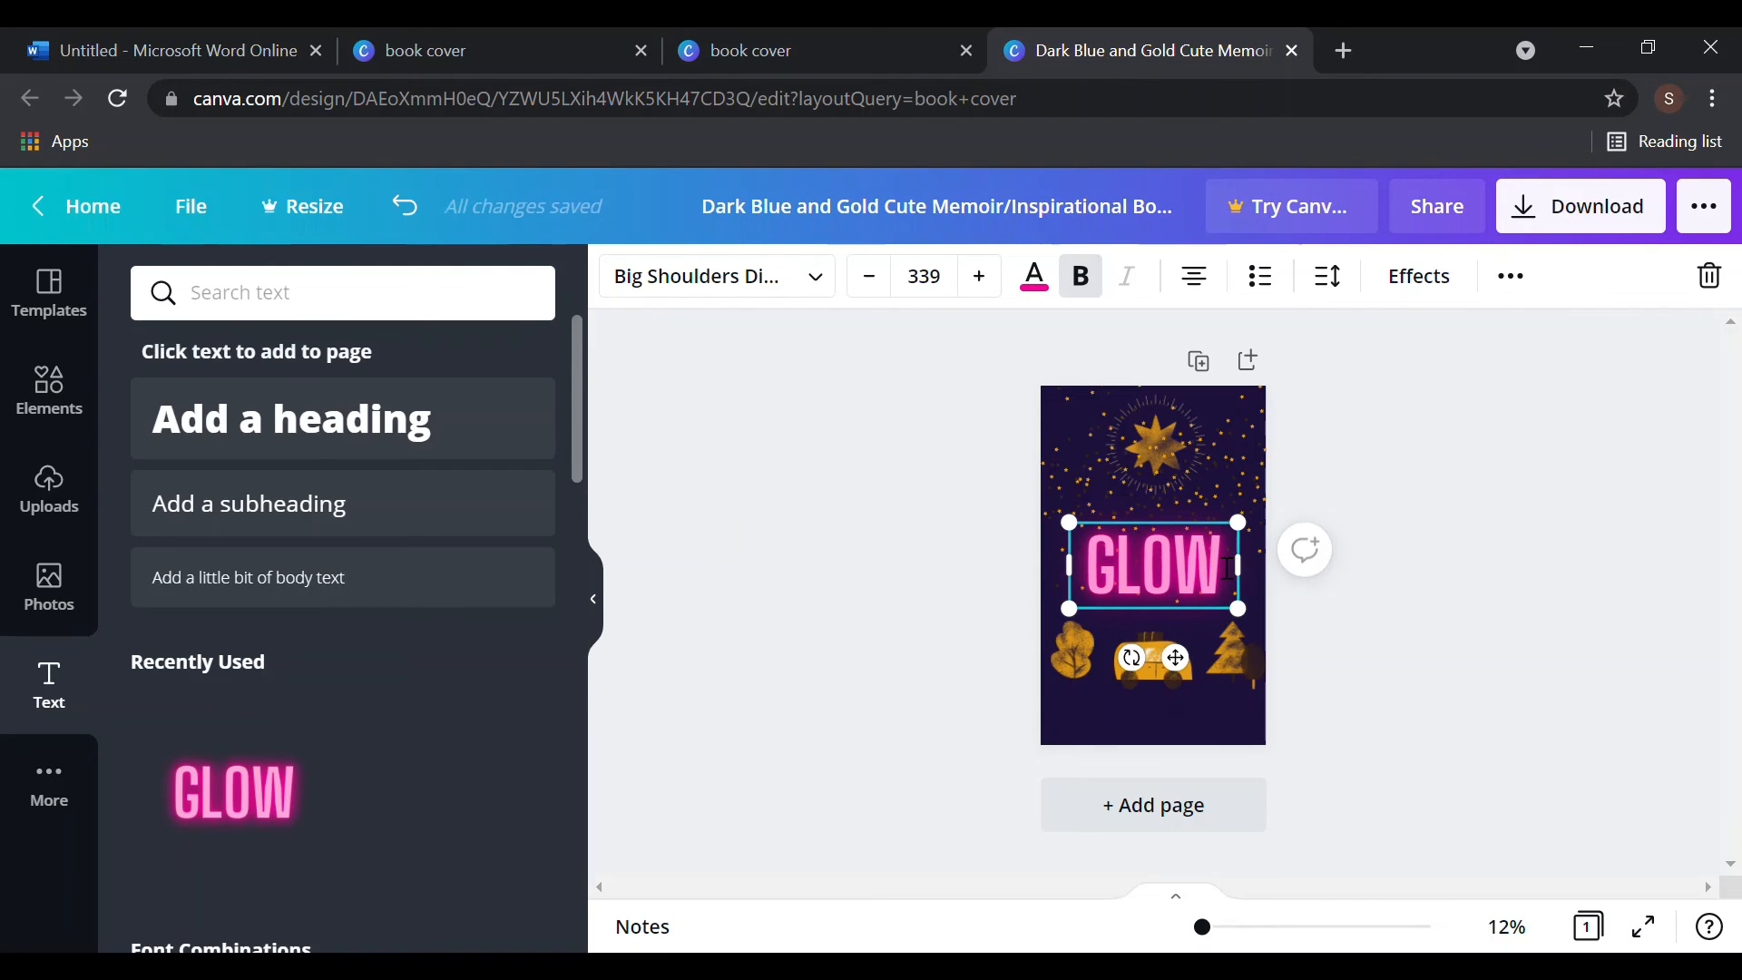
pyautogui.press('BackSpace')
pyautogui.press('BackSpace')
pyautogui.press('BackSpace')
pyautogui.press('BackSpace')
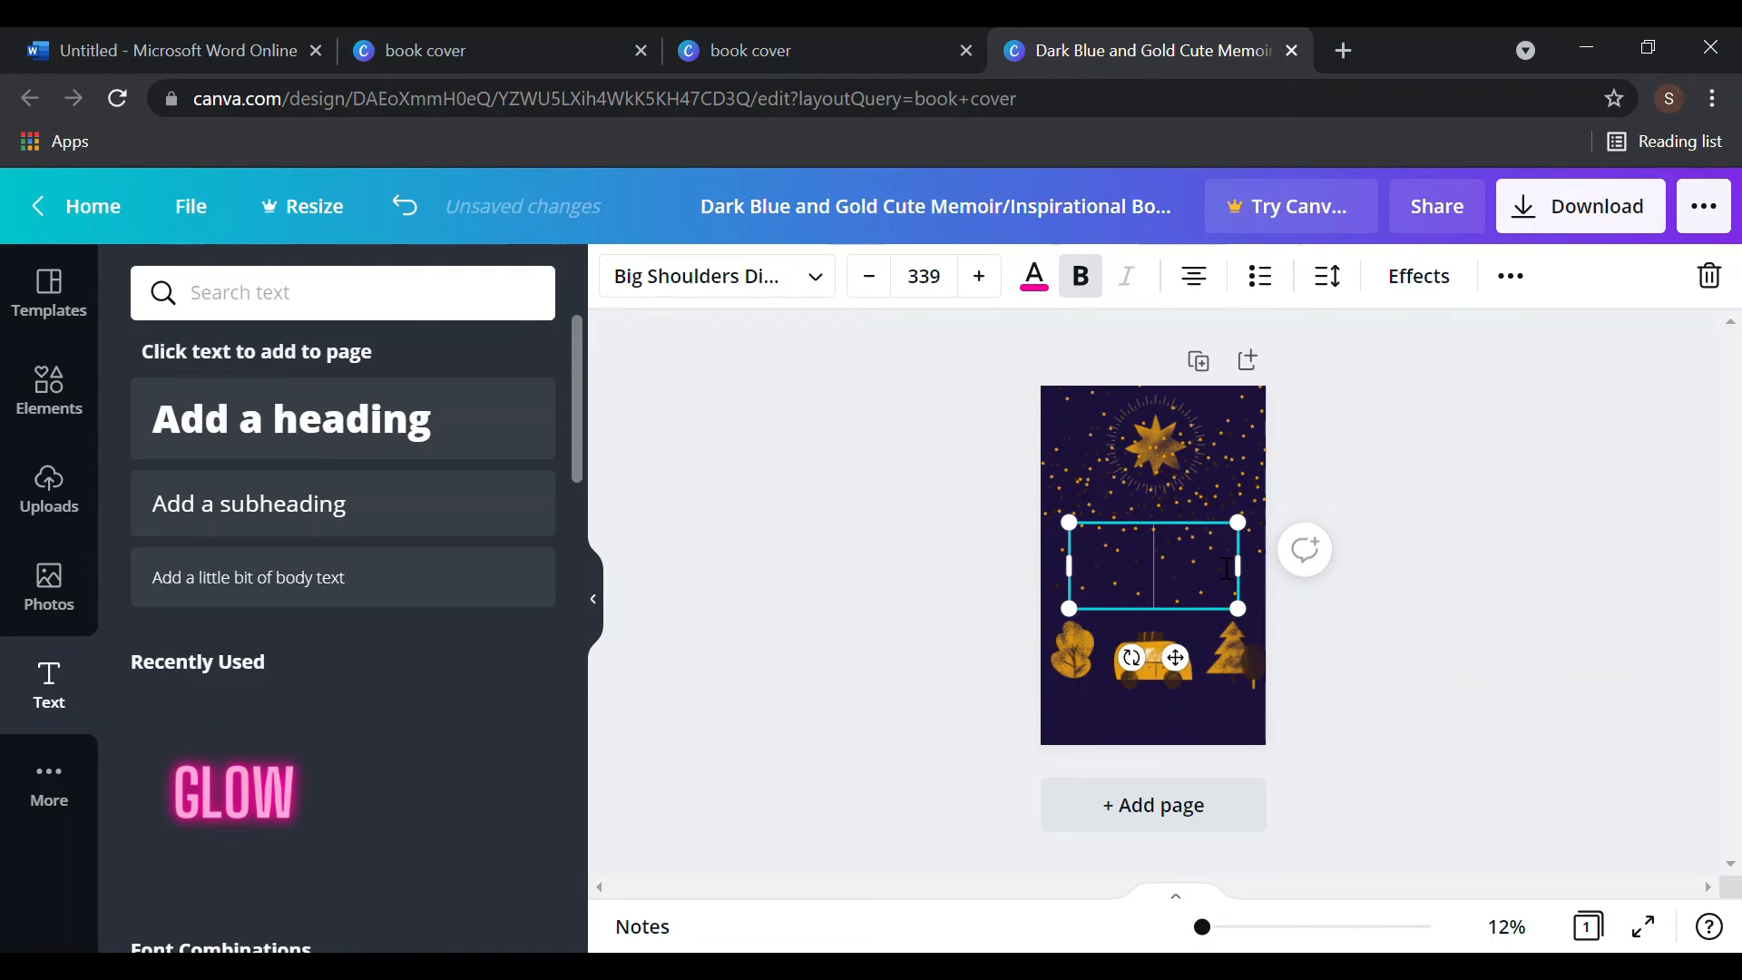
pyautogui.write('ANW')
pyautogui.press('BackSpace')
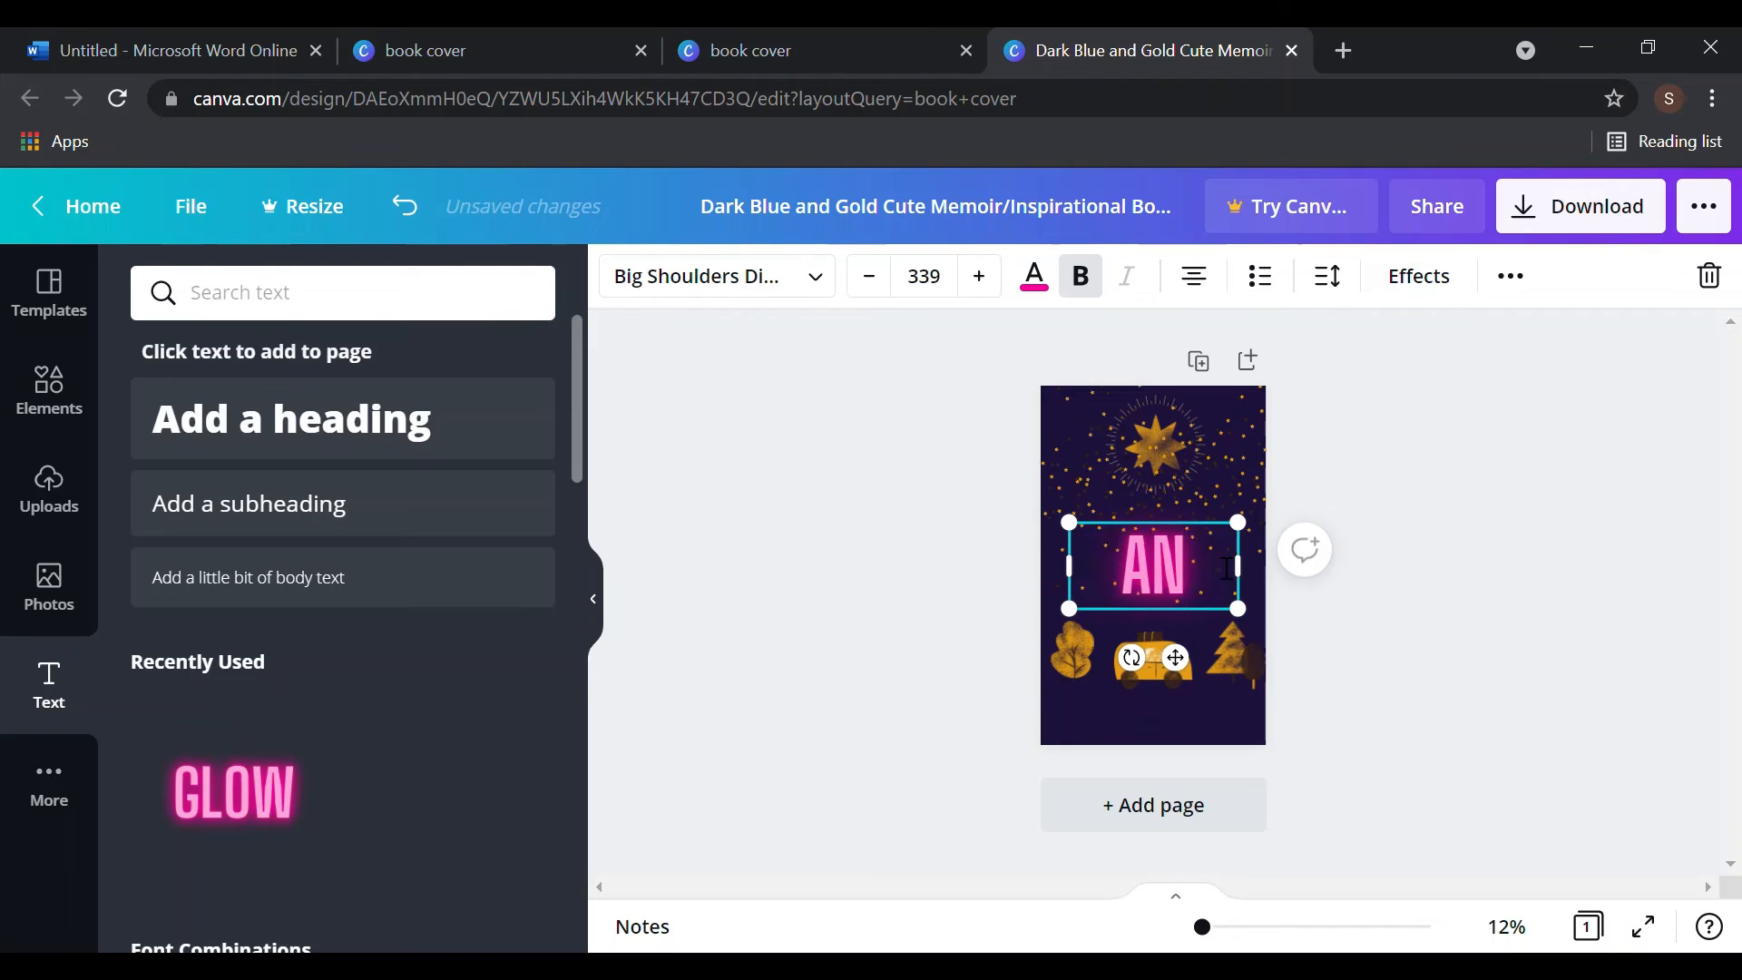
pyautogui.write('W')
pyautogui.press('BackSpace')
pyautogui.press('BackSpace')
pyautogui.write('NEW')
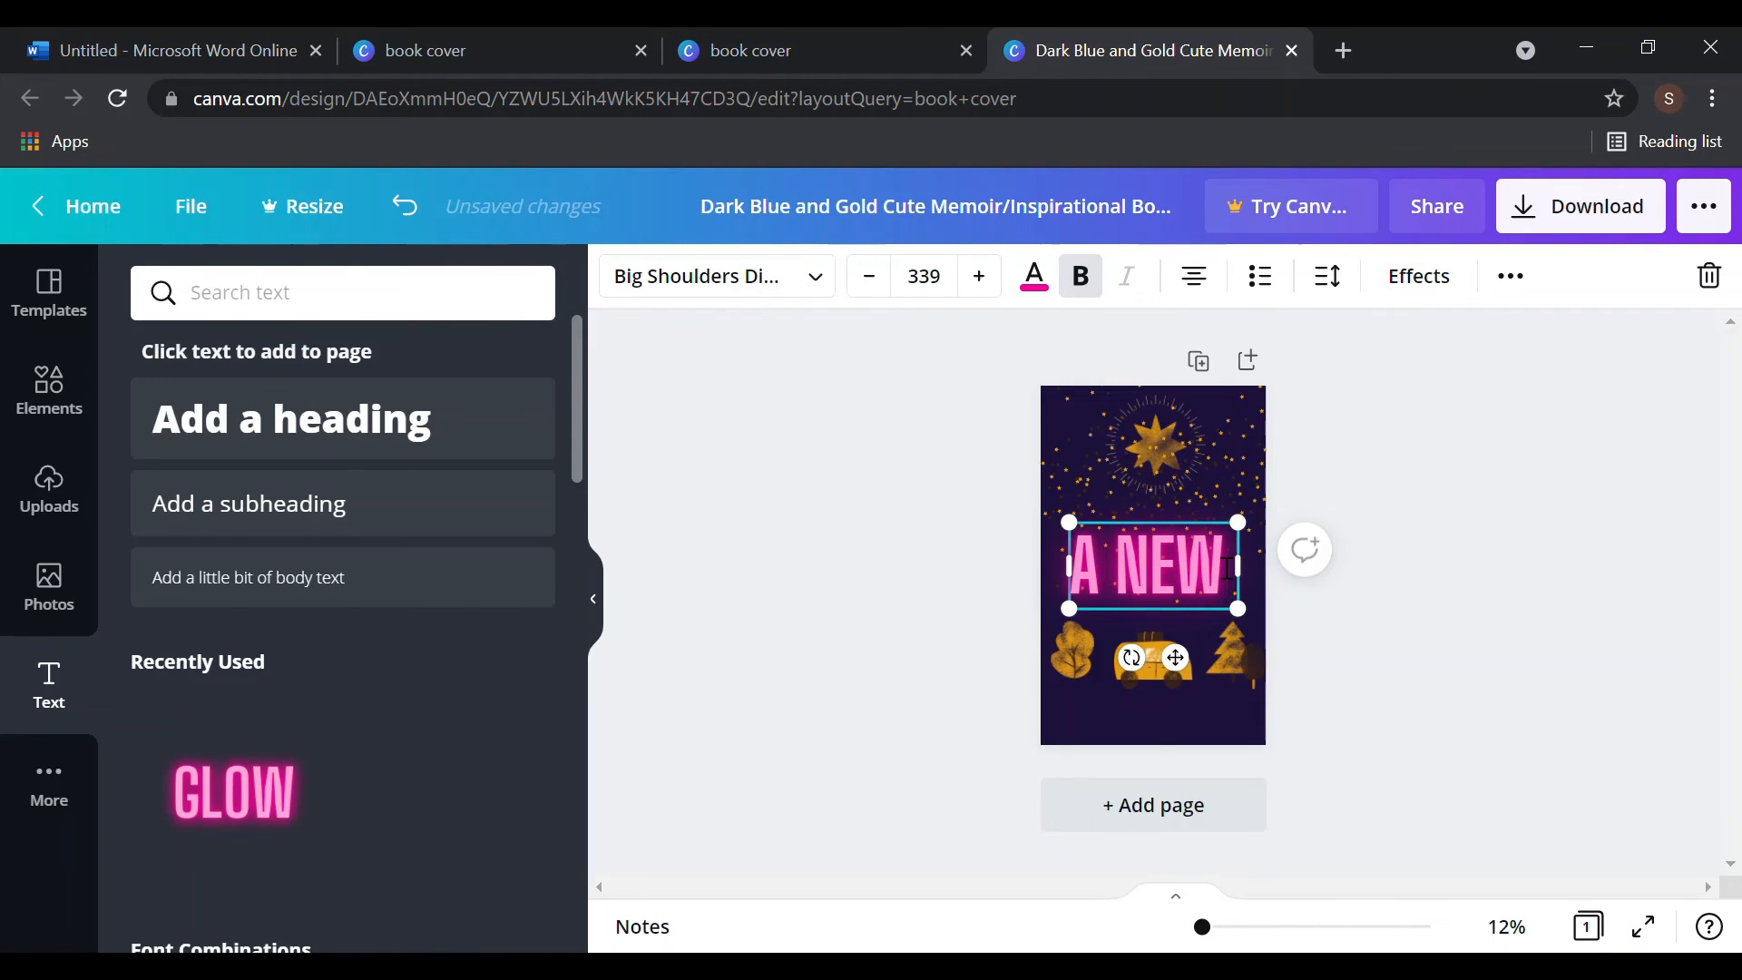
pyautogui.write(' AD')
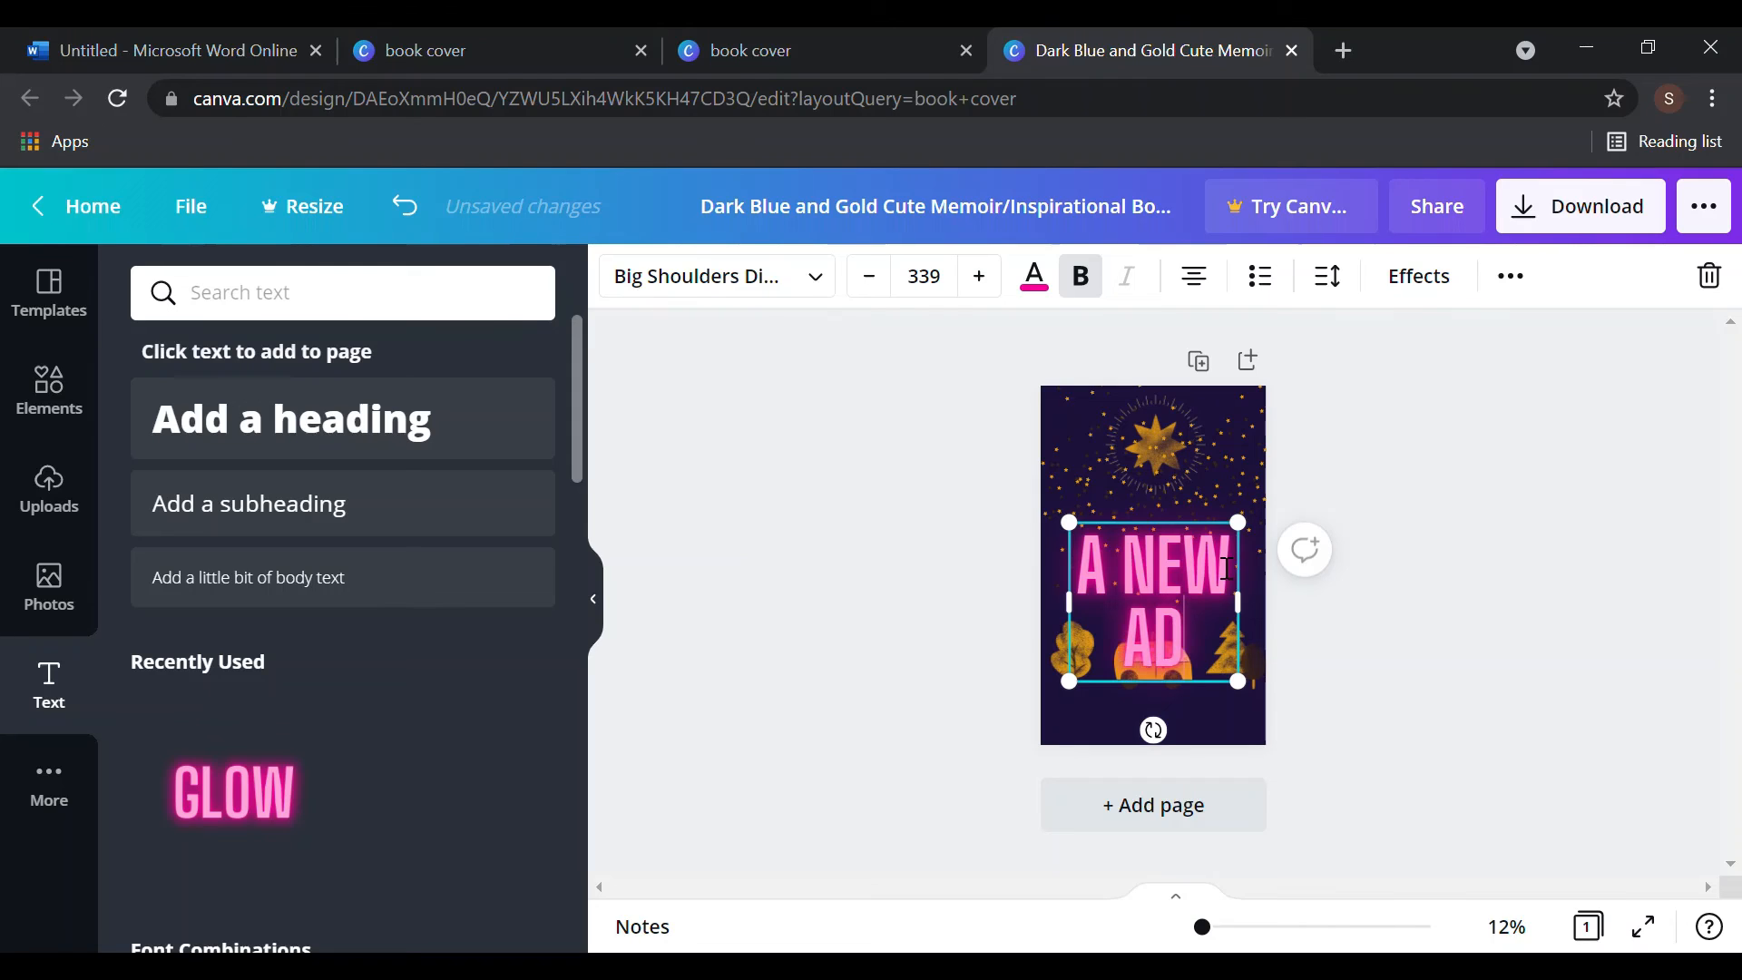
pyautogui.write('VENTURE')
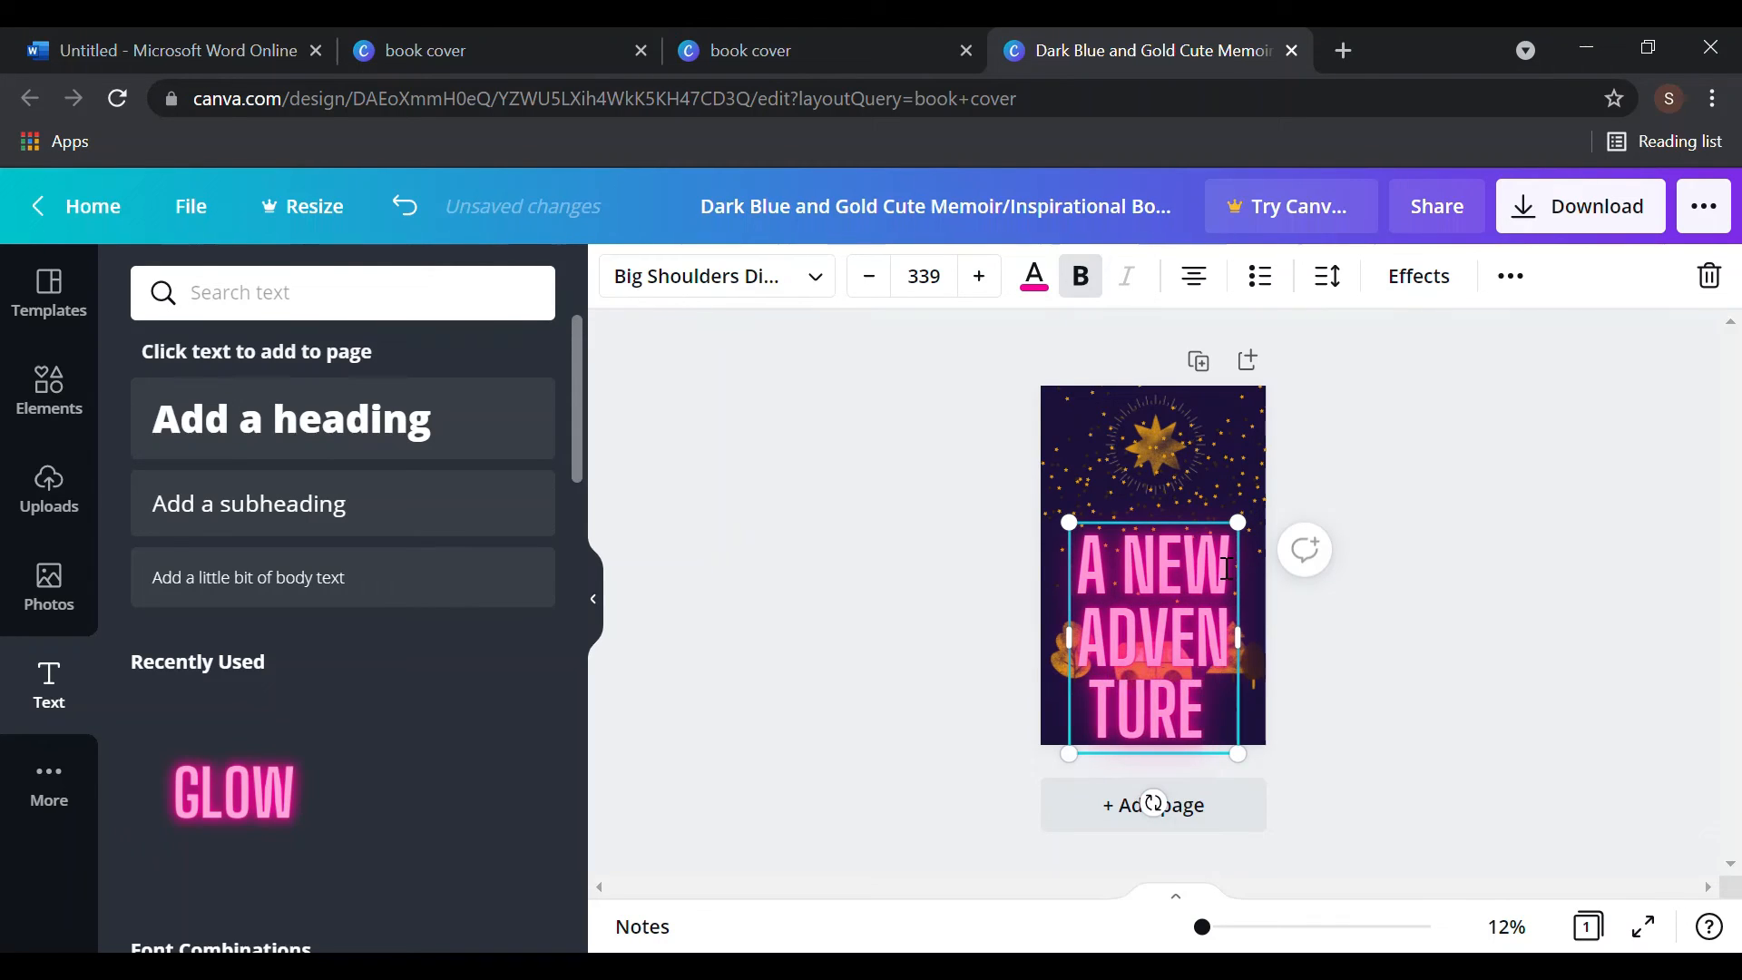
pyautogui.write(' ENDS')
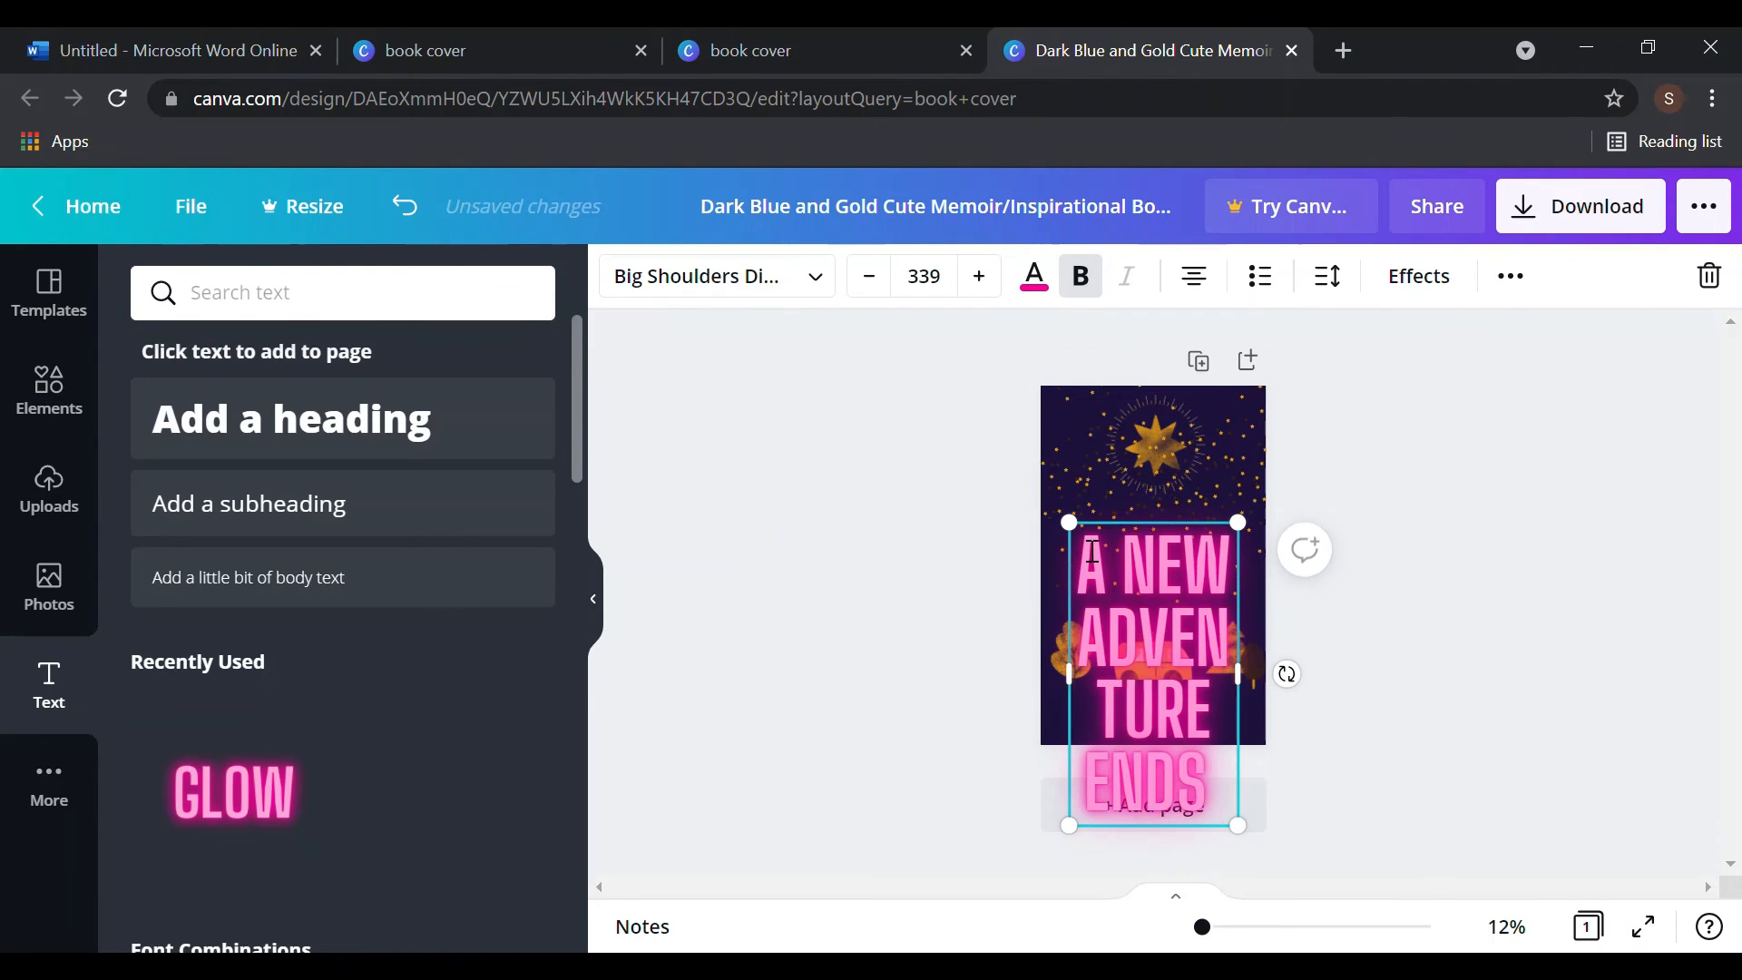
pyautogui.moveTo(1084, 554); pyautogui.dragTo(1136, 640)
pyautogui.moveTo(1248, 814); pyautogui.dragTo(1237, 818)
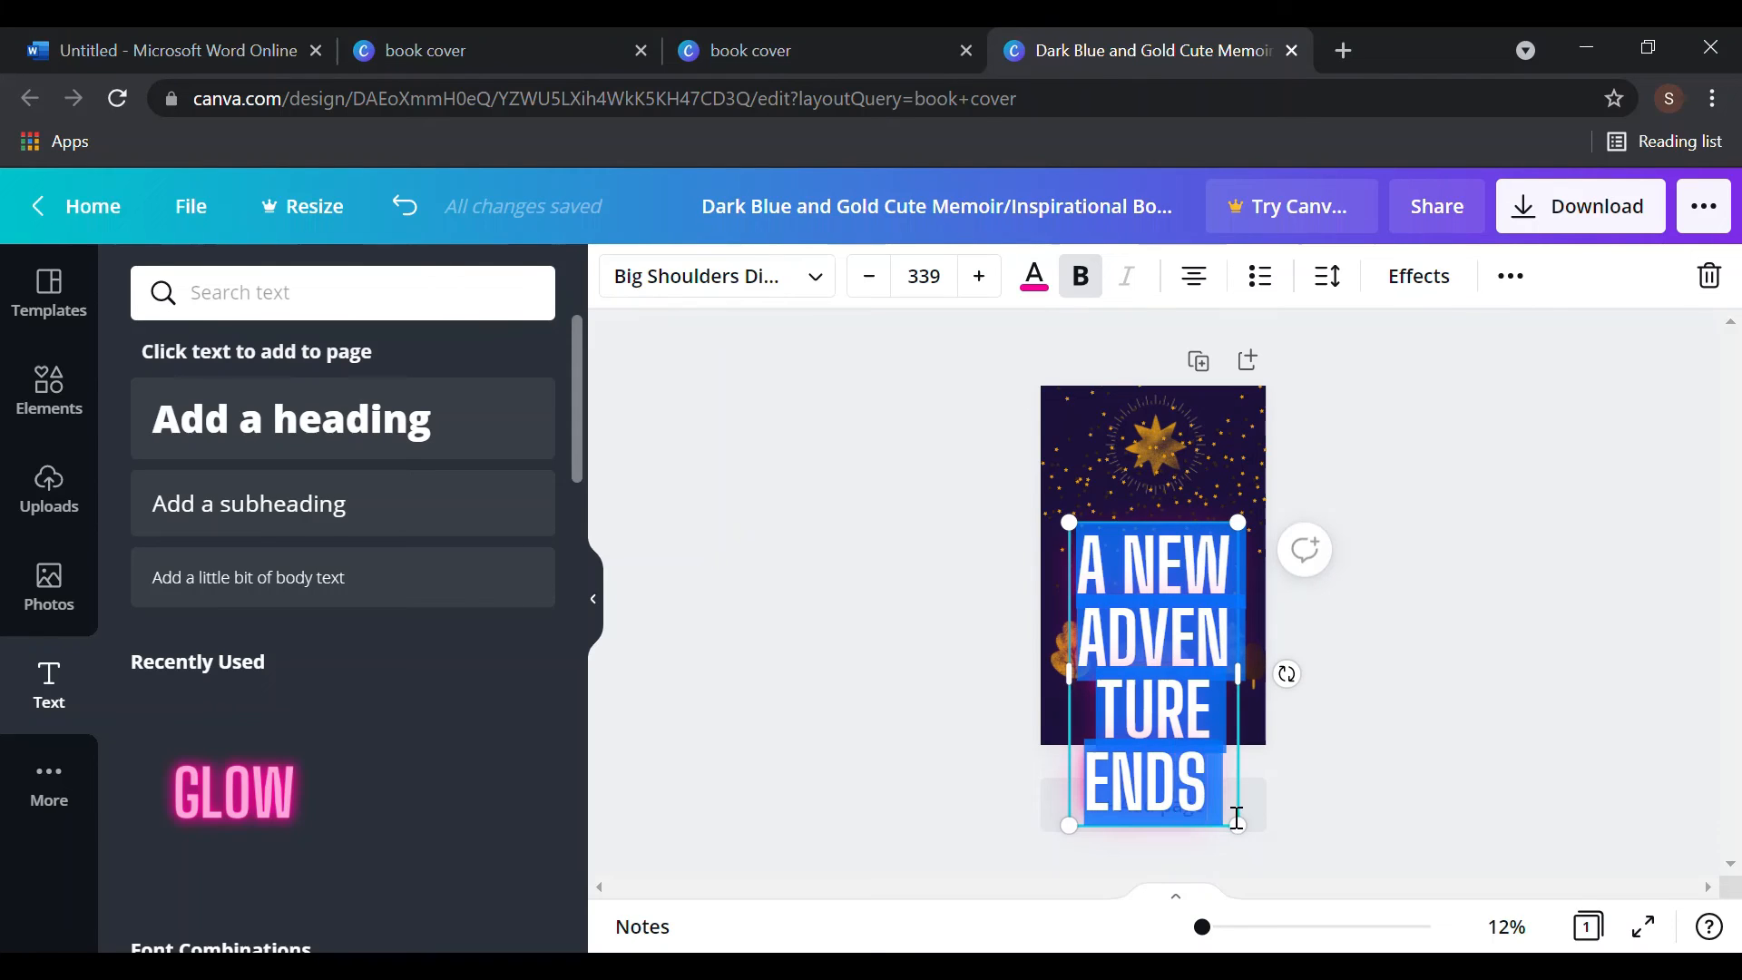
# - Set the title font size to 104 and widen its text box slightly
pyautogui.click(925, 277)
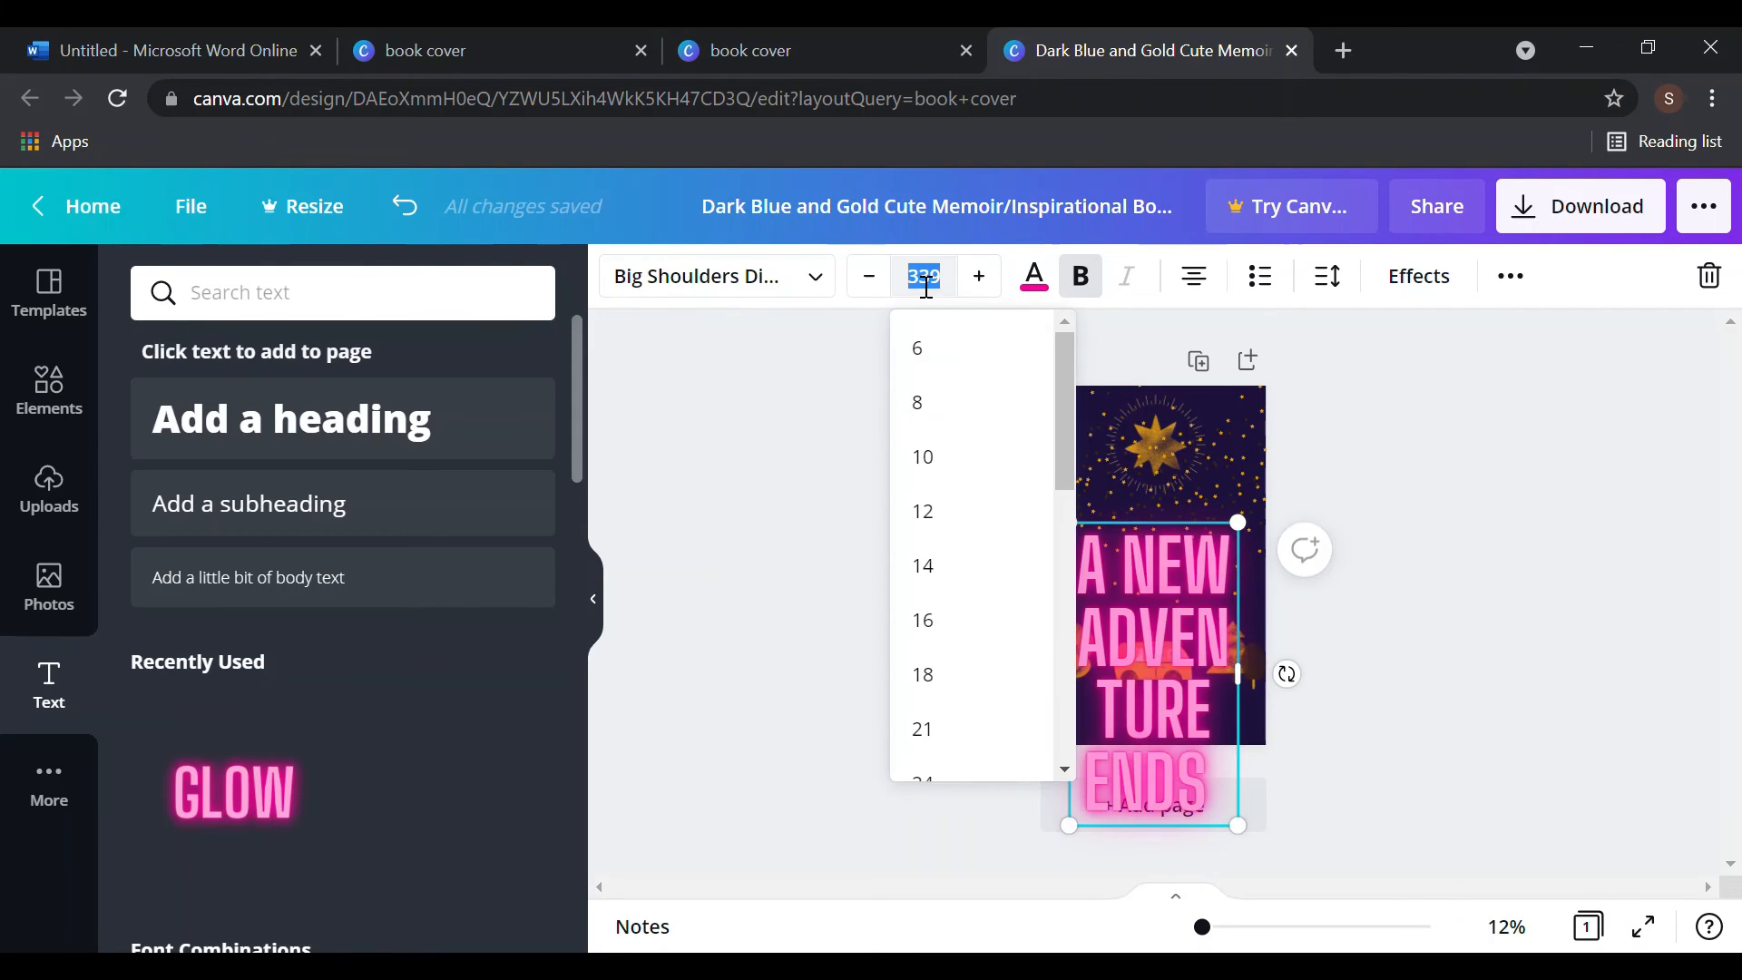
pyautogui.moveTo(1062, 447); pyautogui.dragTo(1101, 742)
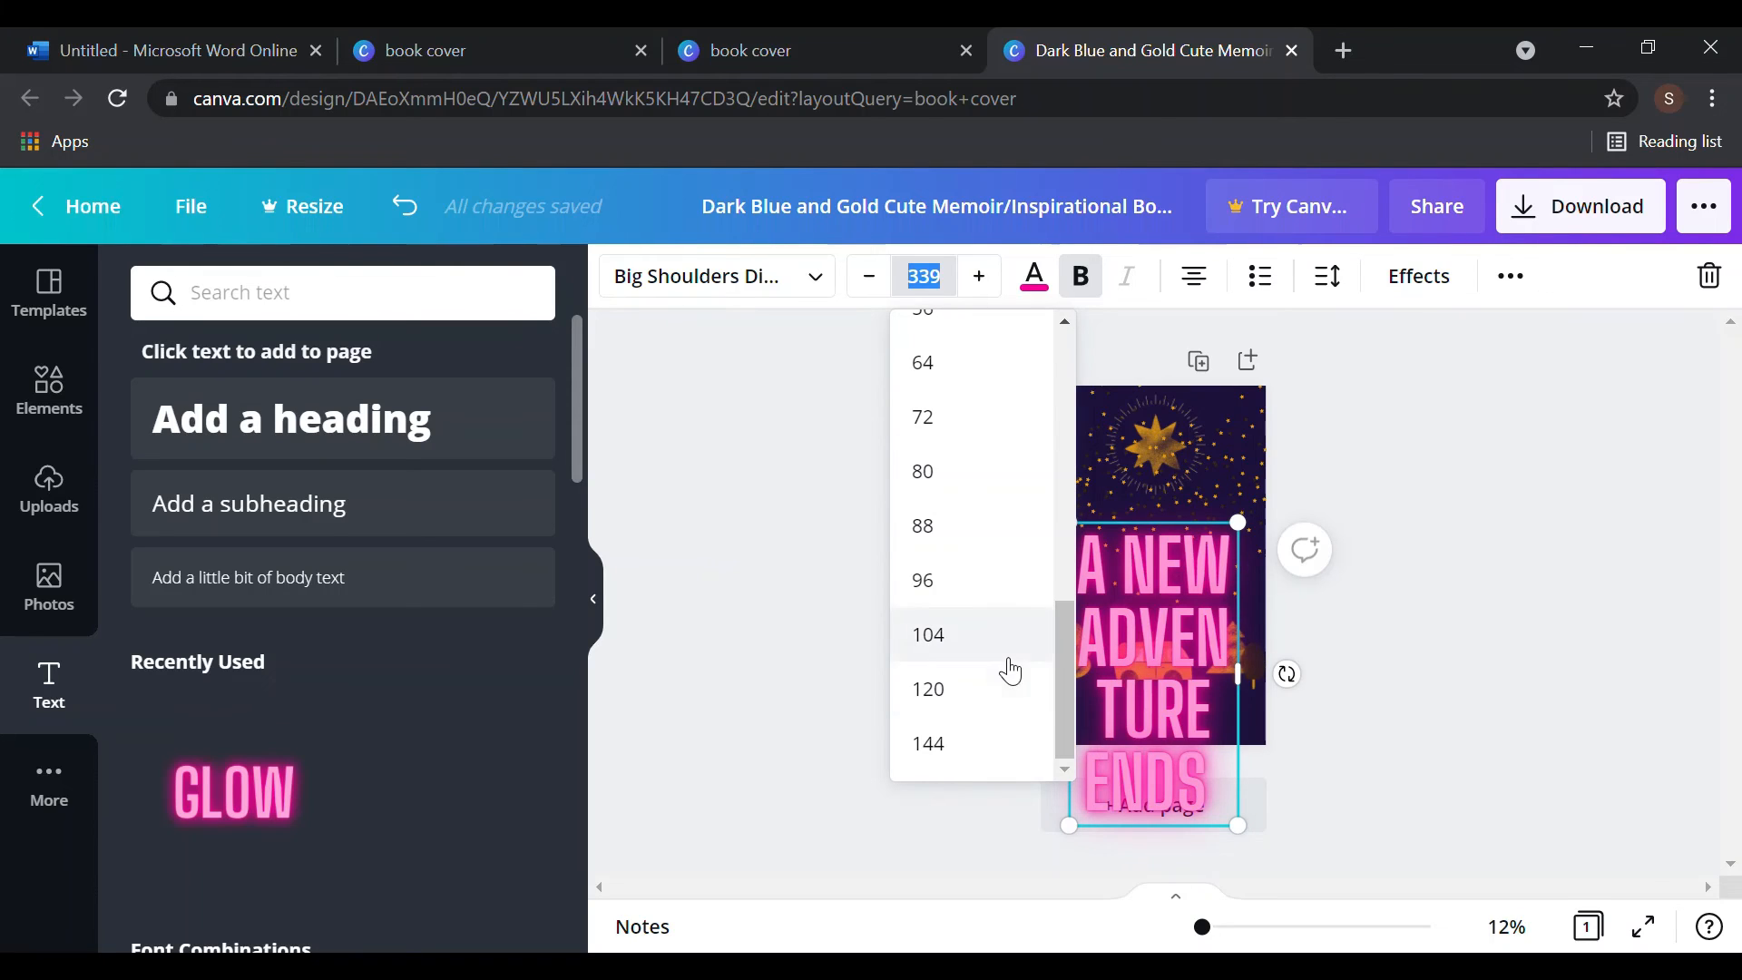
pyautogui.click(984, 626)
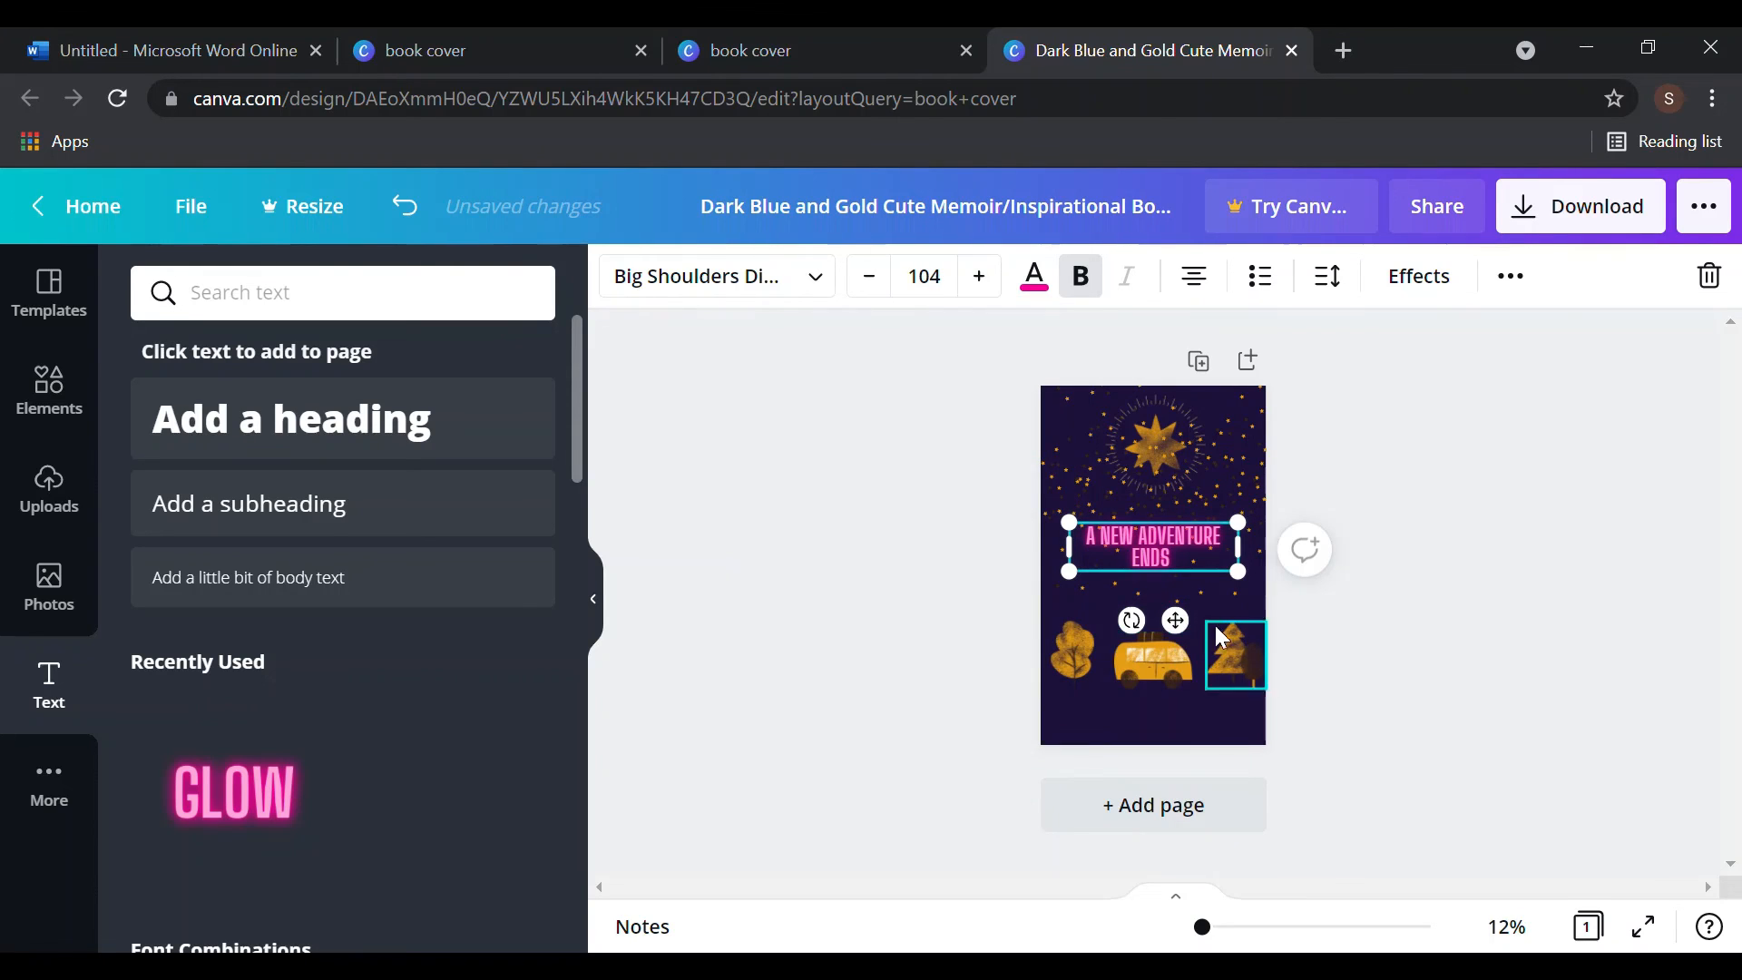
pyautogui.moveTo(1239, 572); pyautogui.dragTo(1270, 613)
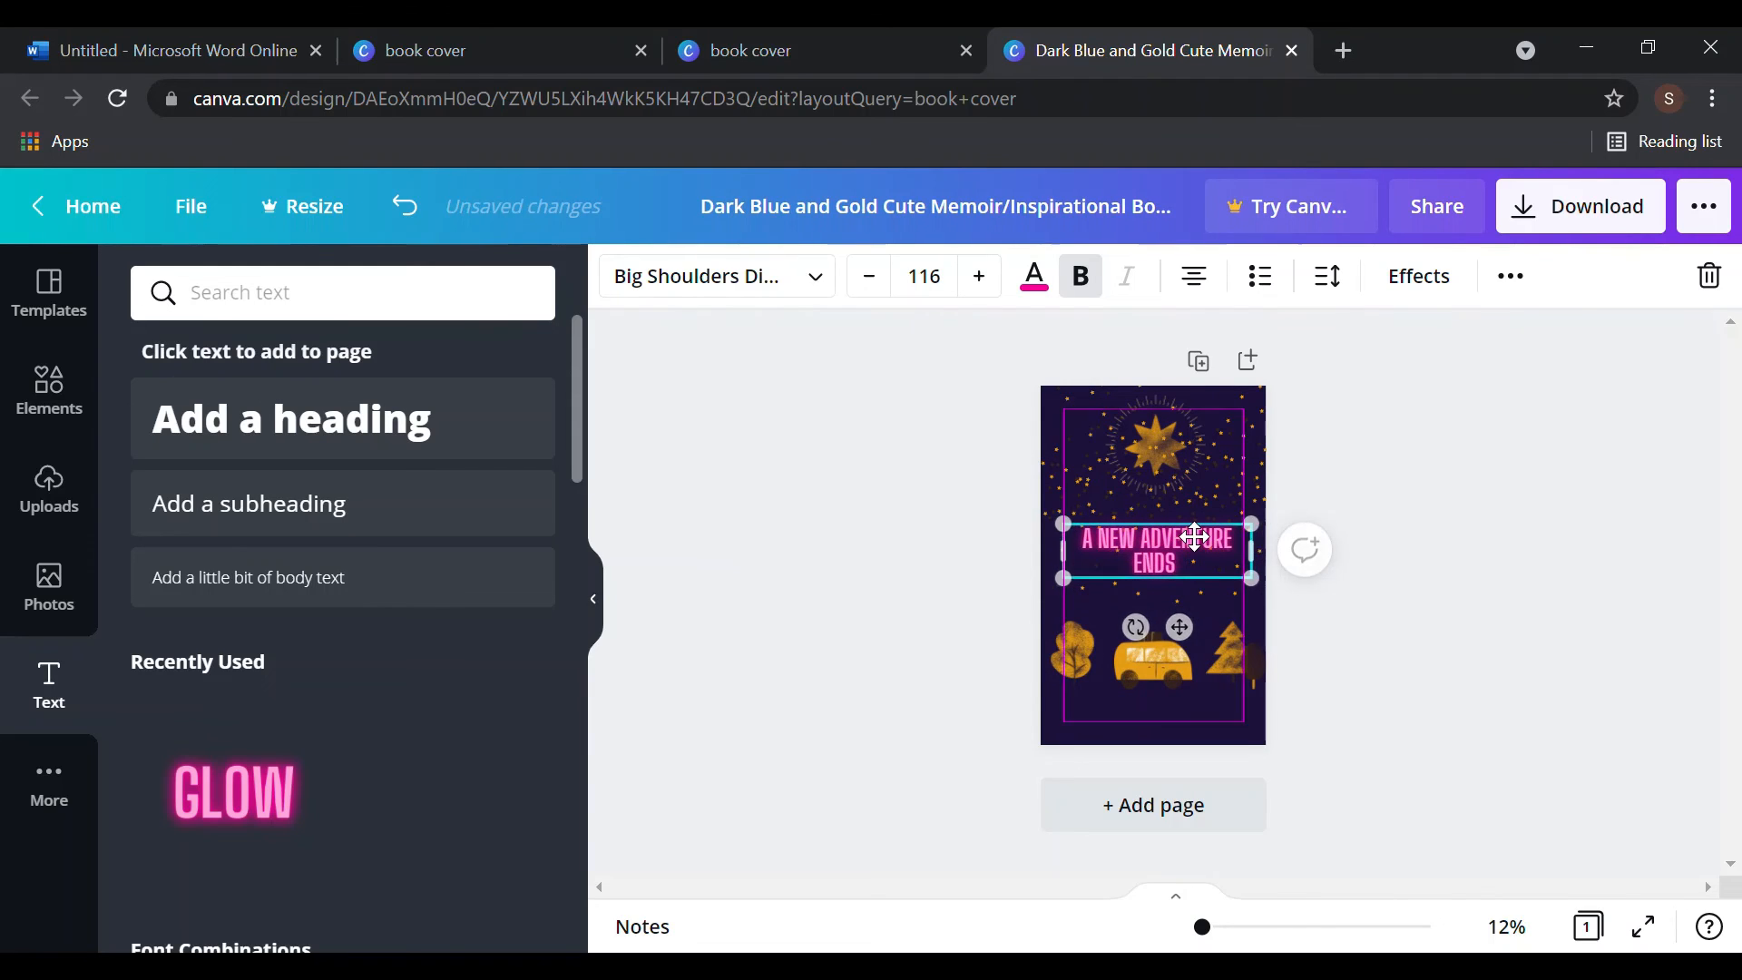
pyautogui.moveTo(1201, 536); pyautogui.dragTo(1194, 539)
pyautogui.click(1448, 554)
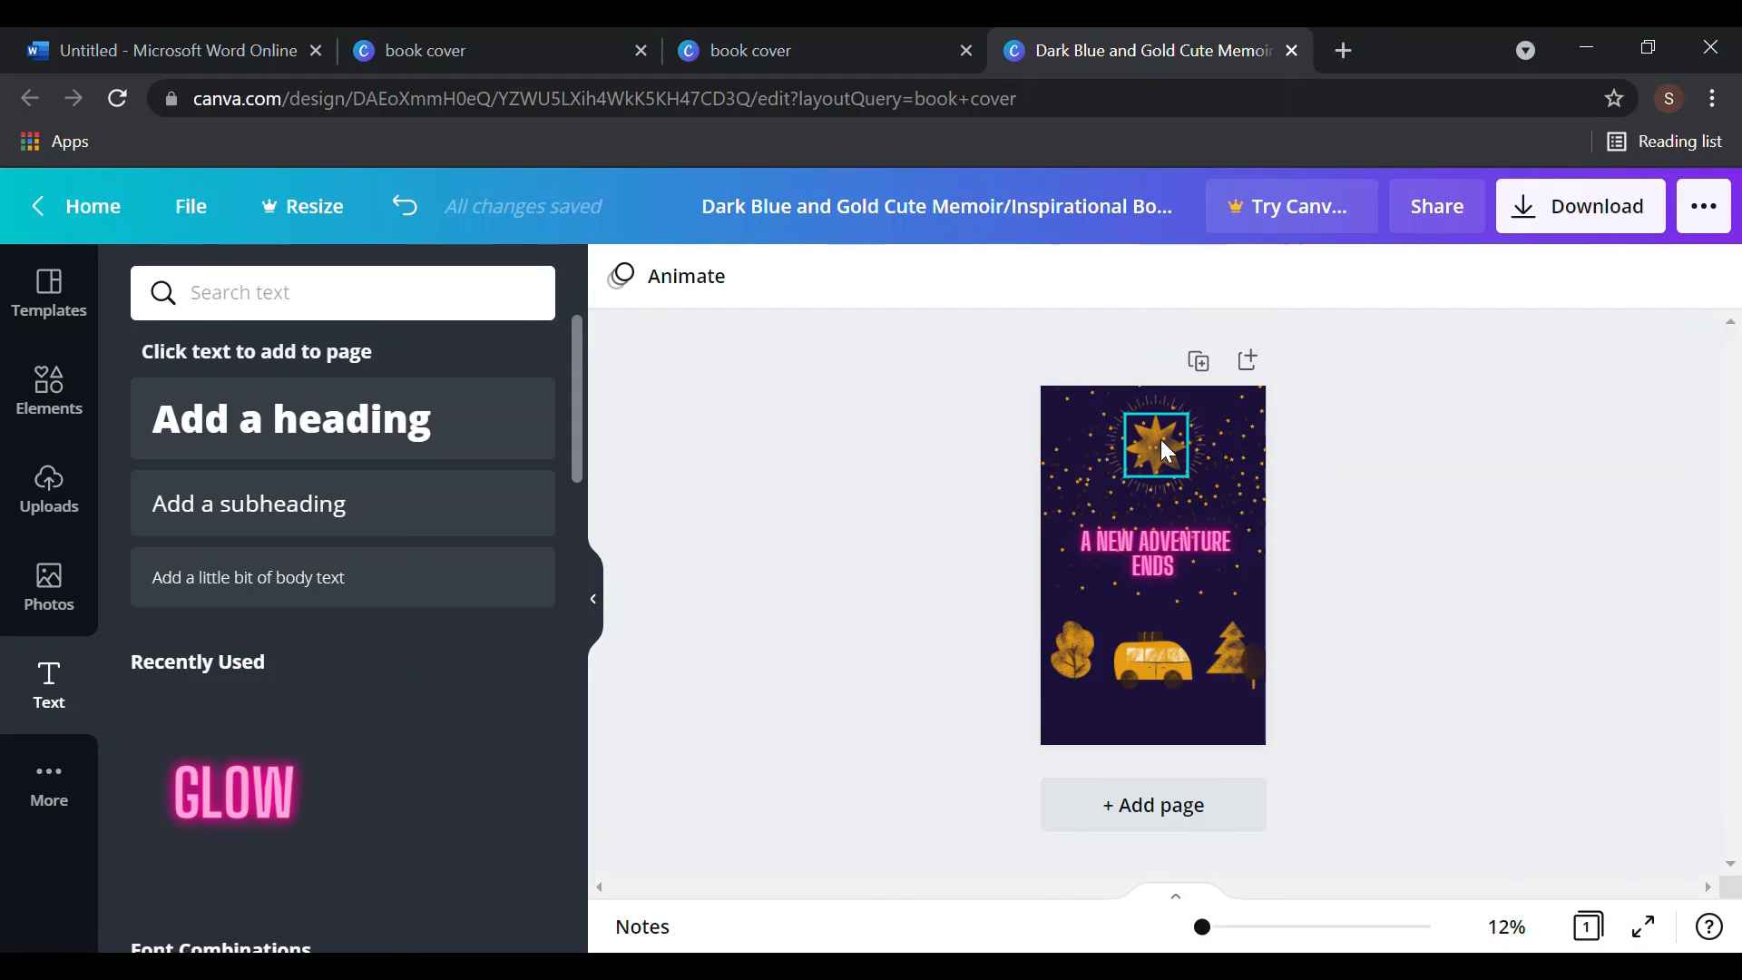
# - Drag the gold star off the cover and move the title near the top
pyautogui.moveTo(1162, 441); pyautogui.dragTo(1454, 488)
pyautogui.moveTo(1127, 548); pyautogui.dragTo(1137, 444)
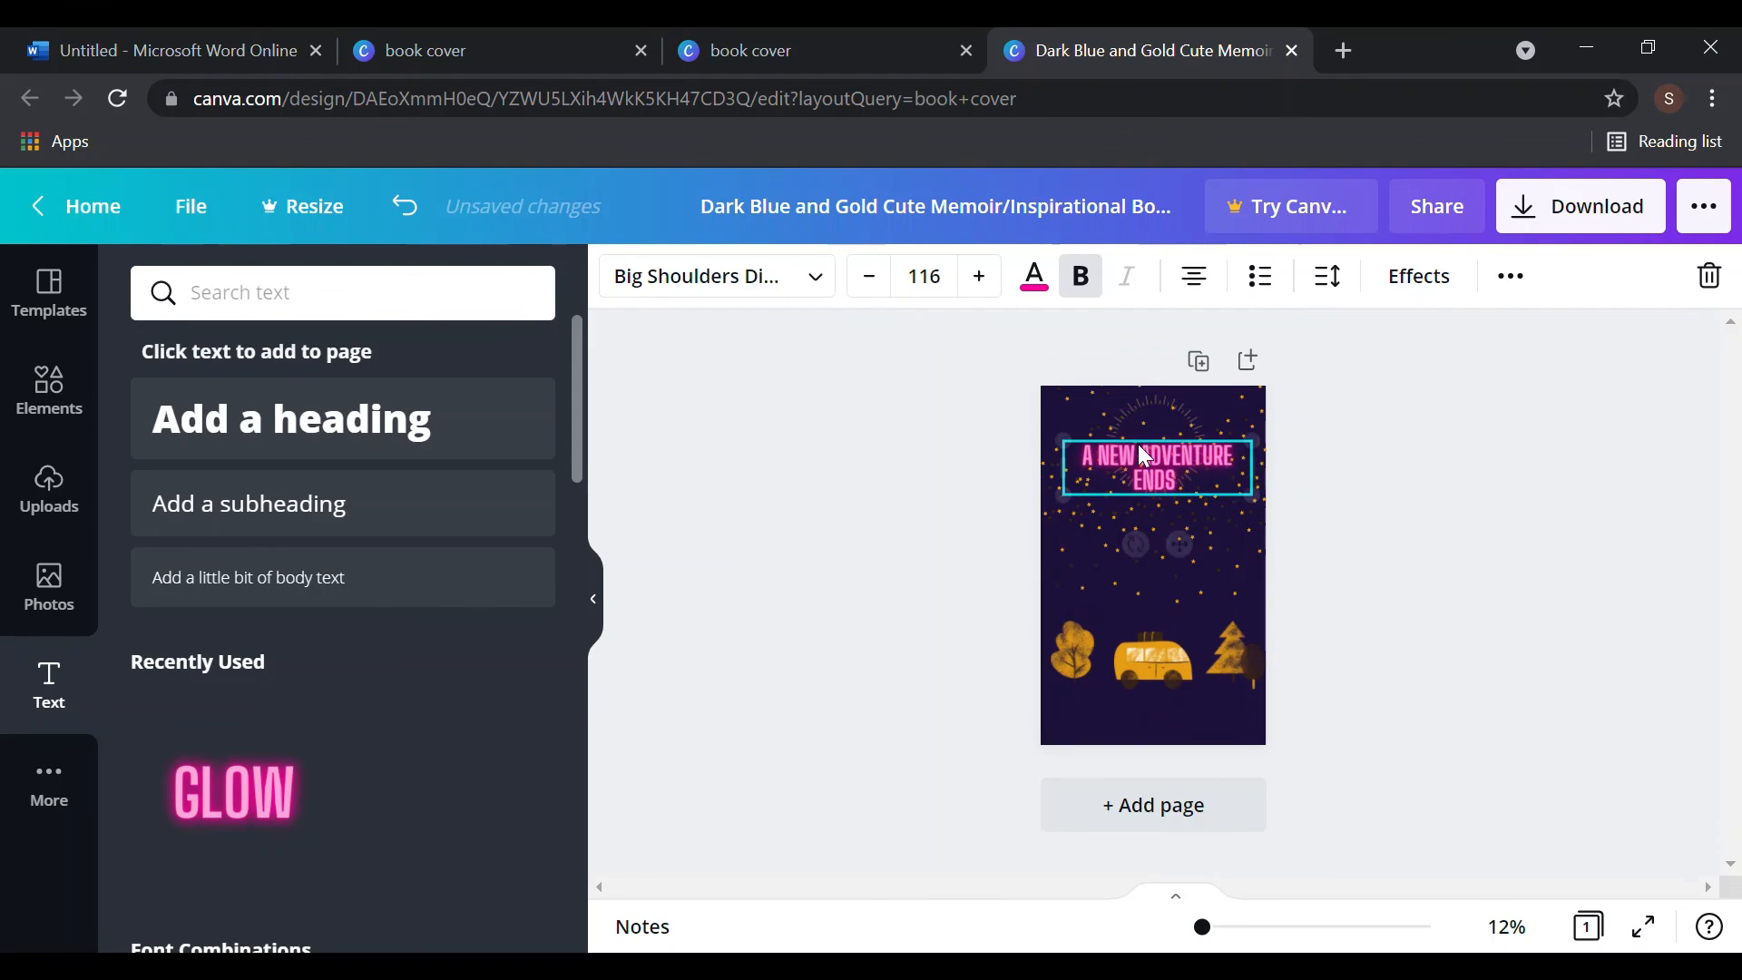
pyautogui.click(1413, 568)
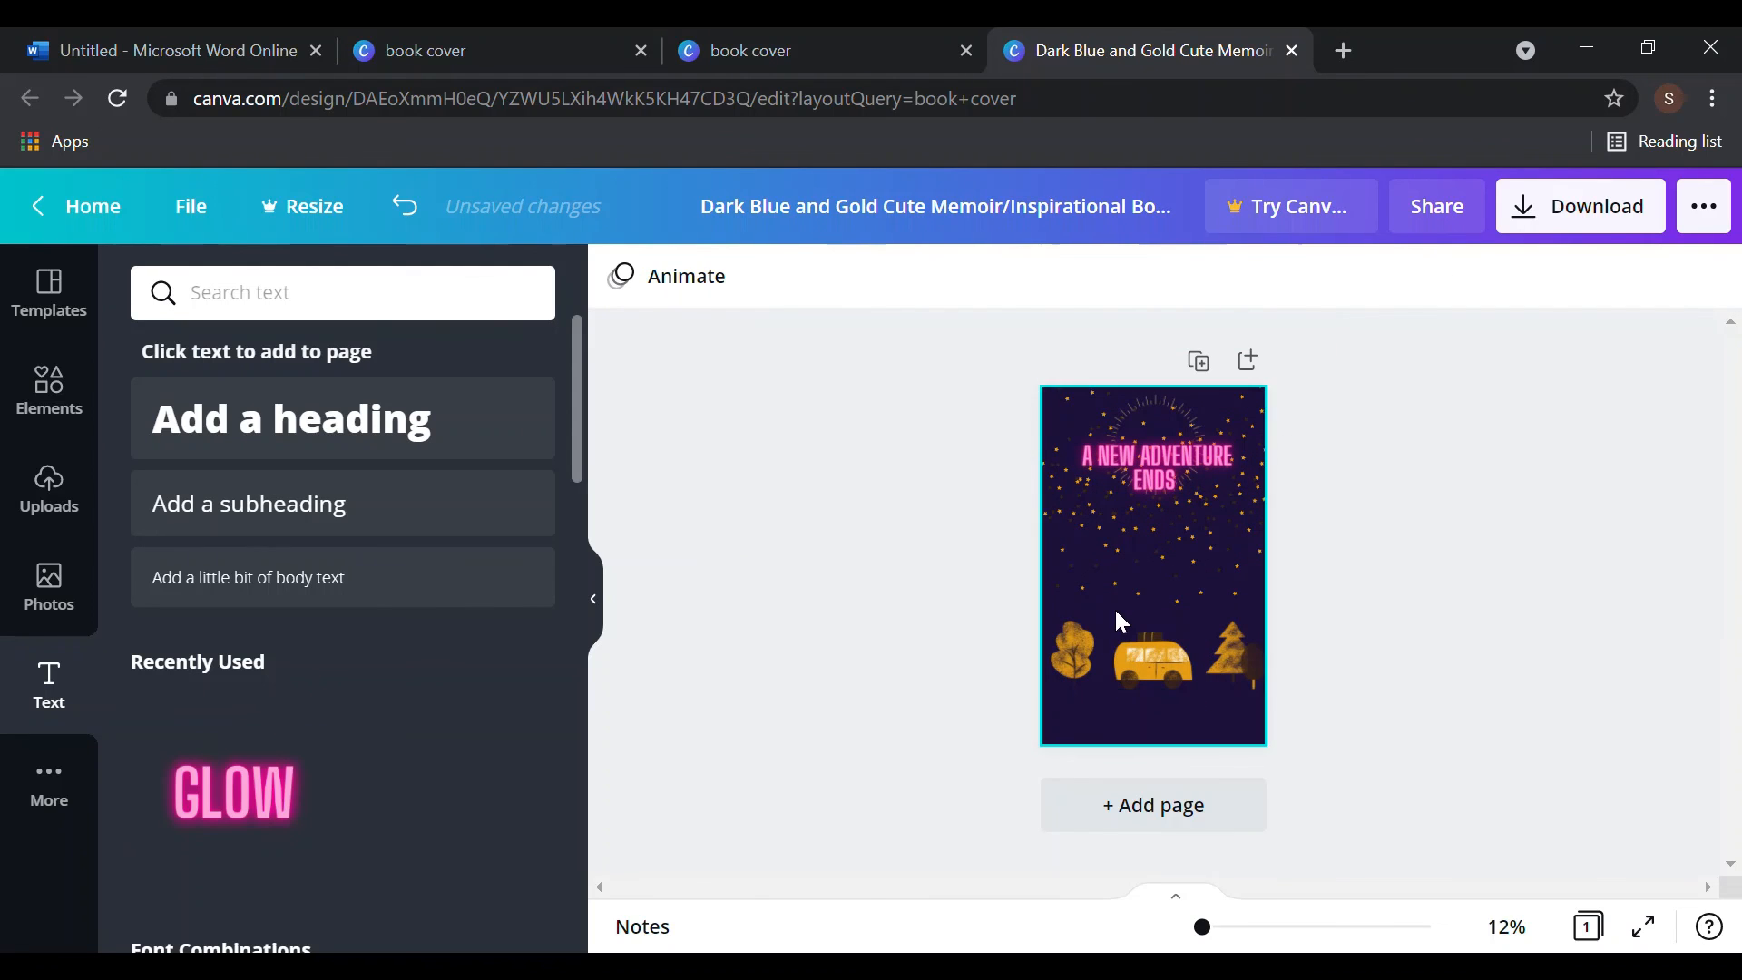
# - Add an orange subheading reading 'publication'
pyautogui.click(377, 542)
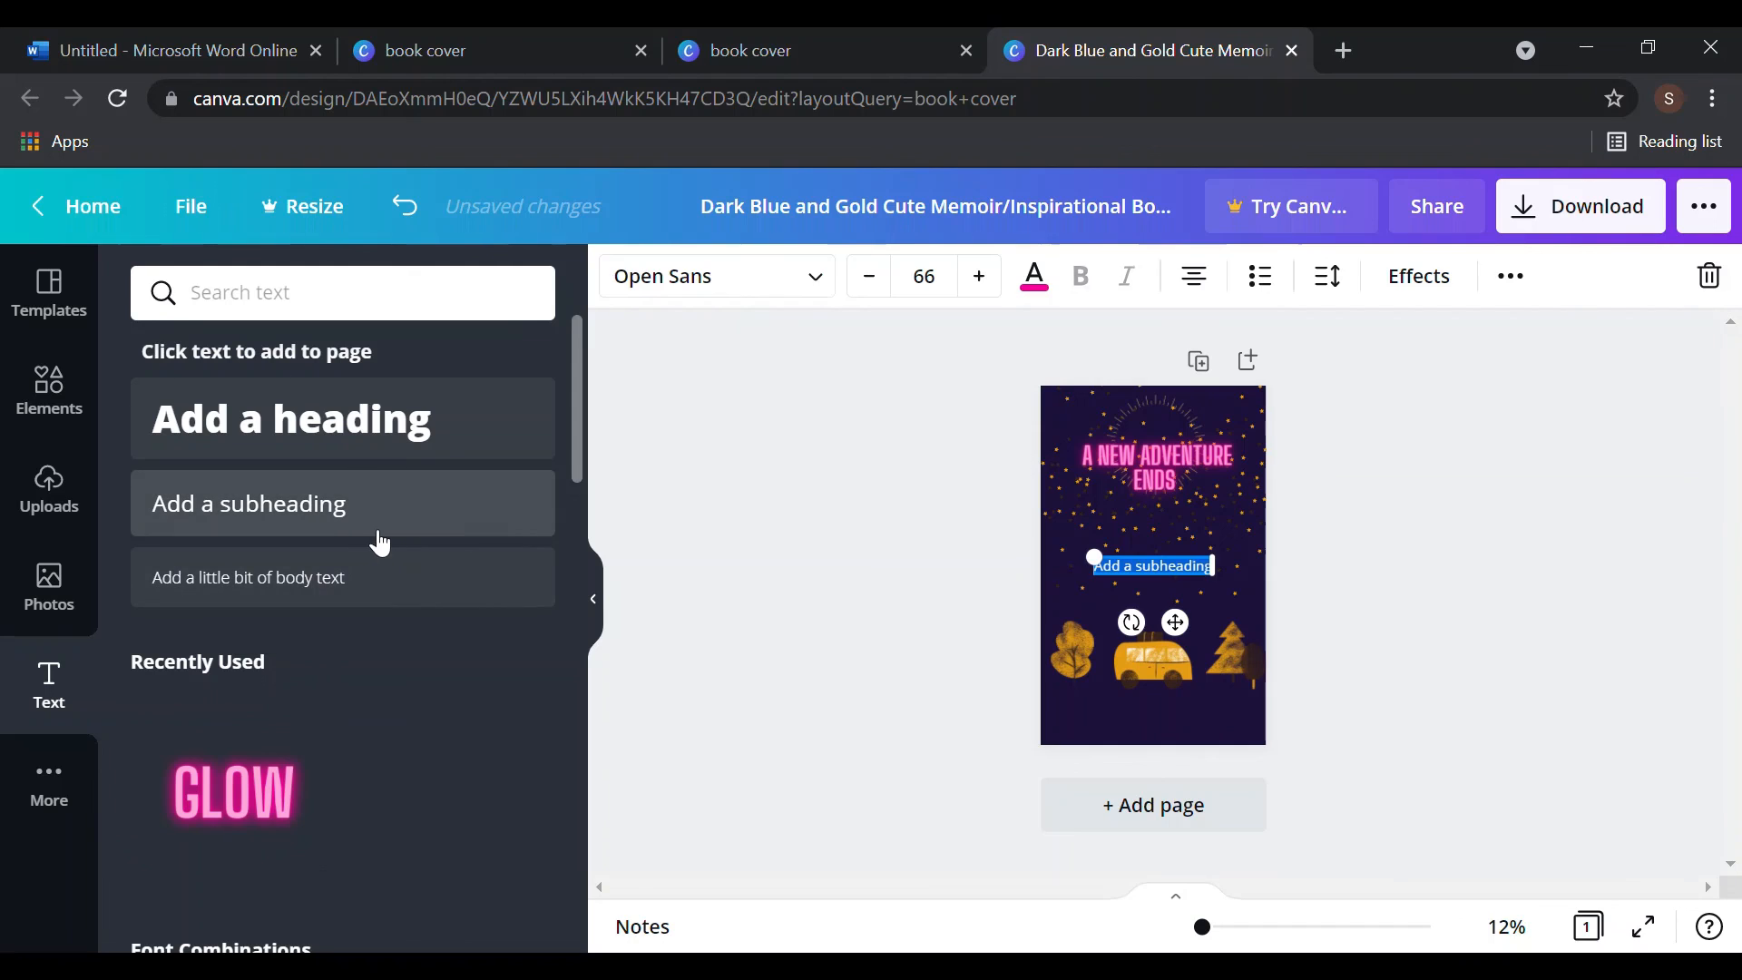
pyautogui.press('BackSpace')
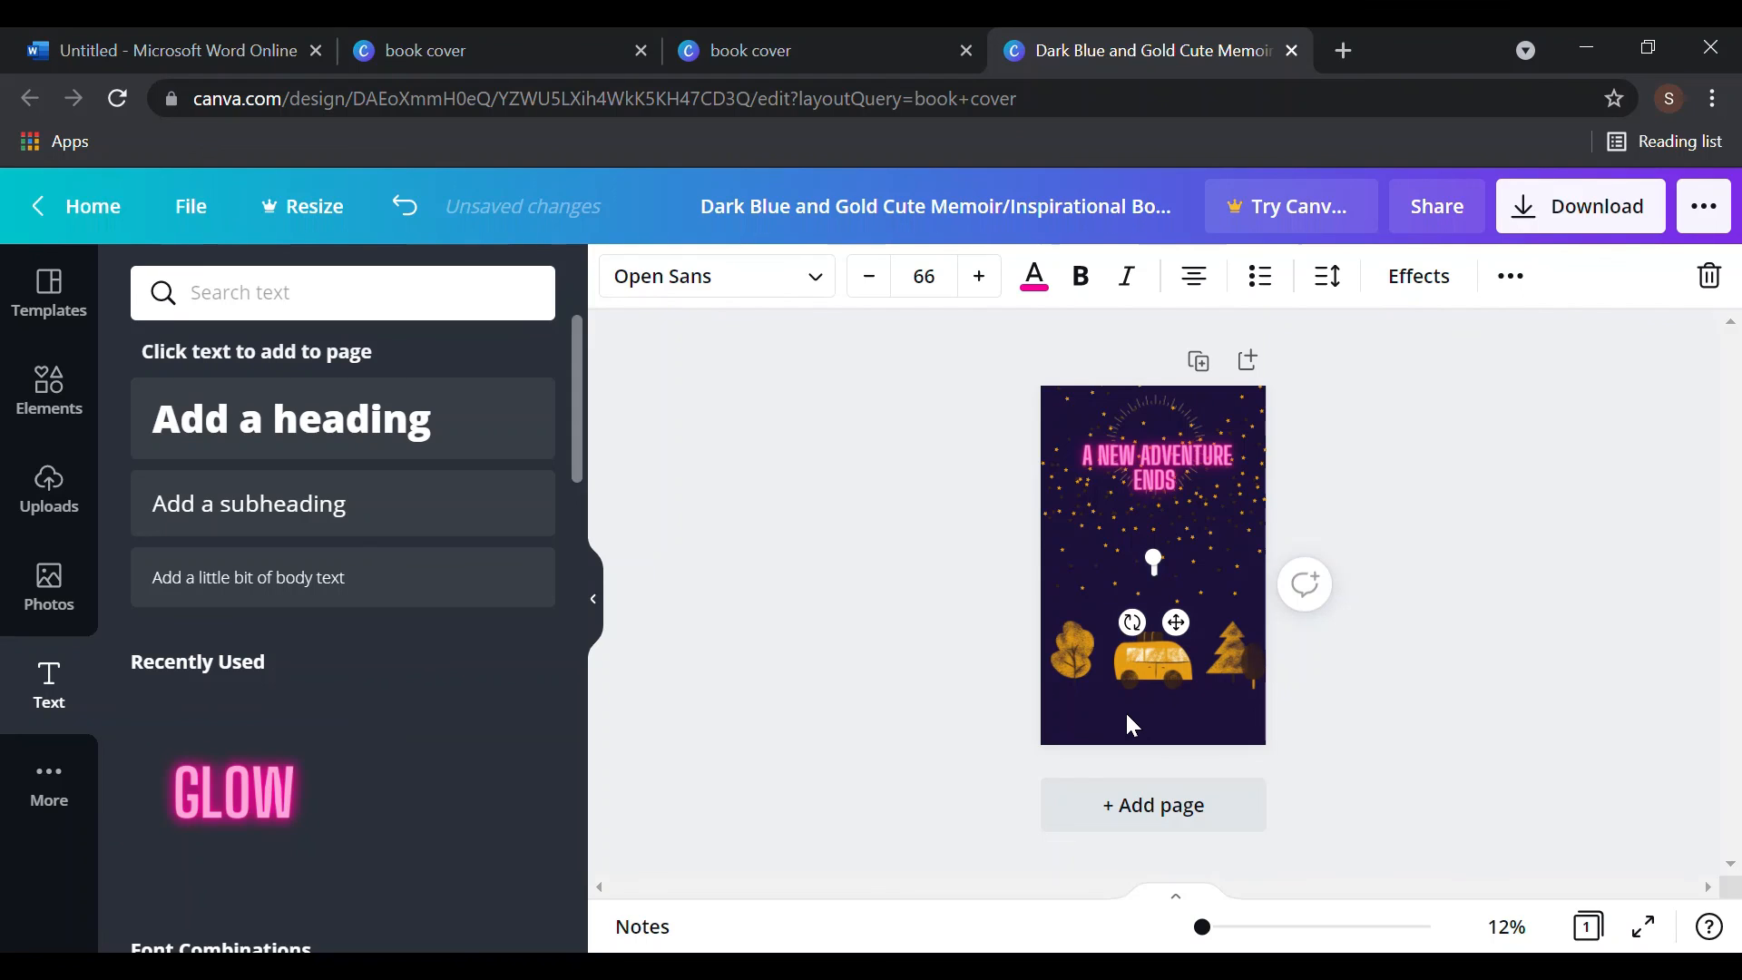
pyautogui.write('Love')
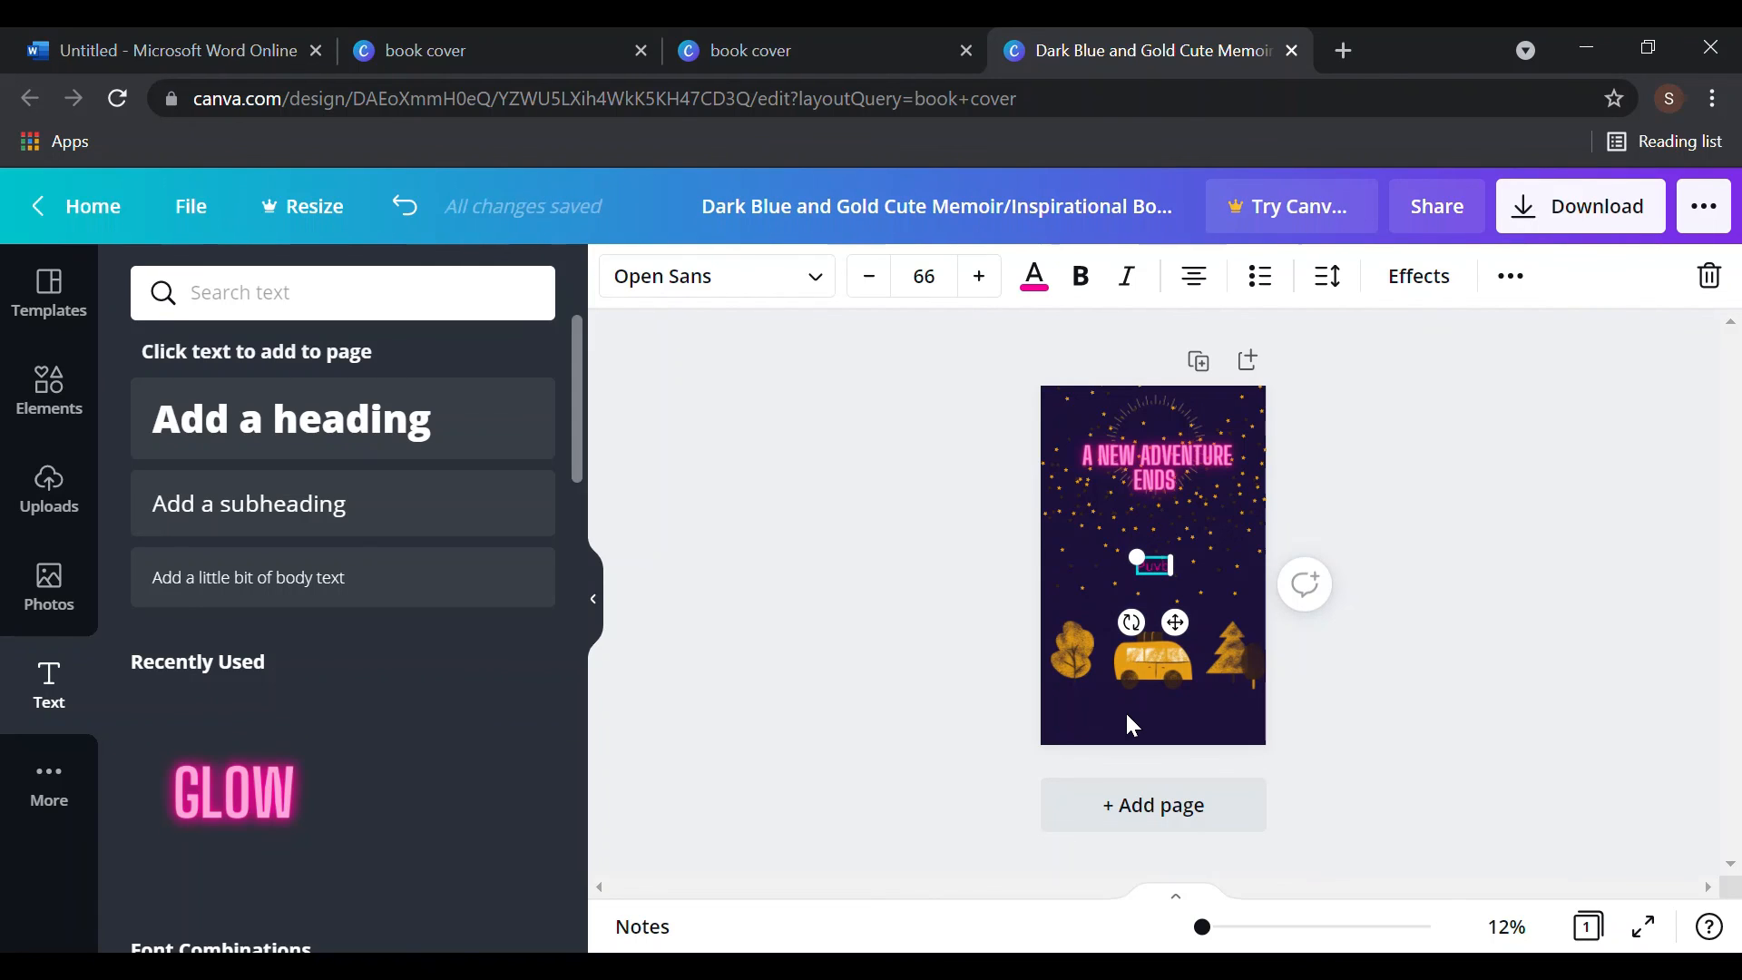
pyautogui.write('ication')
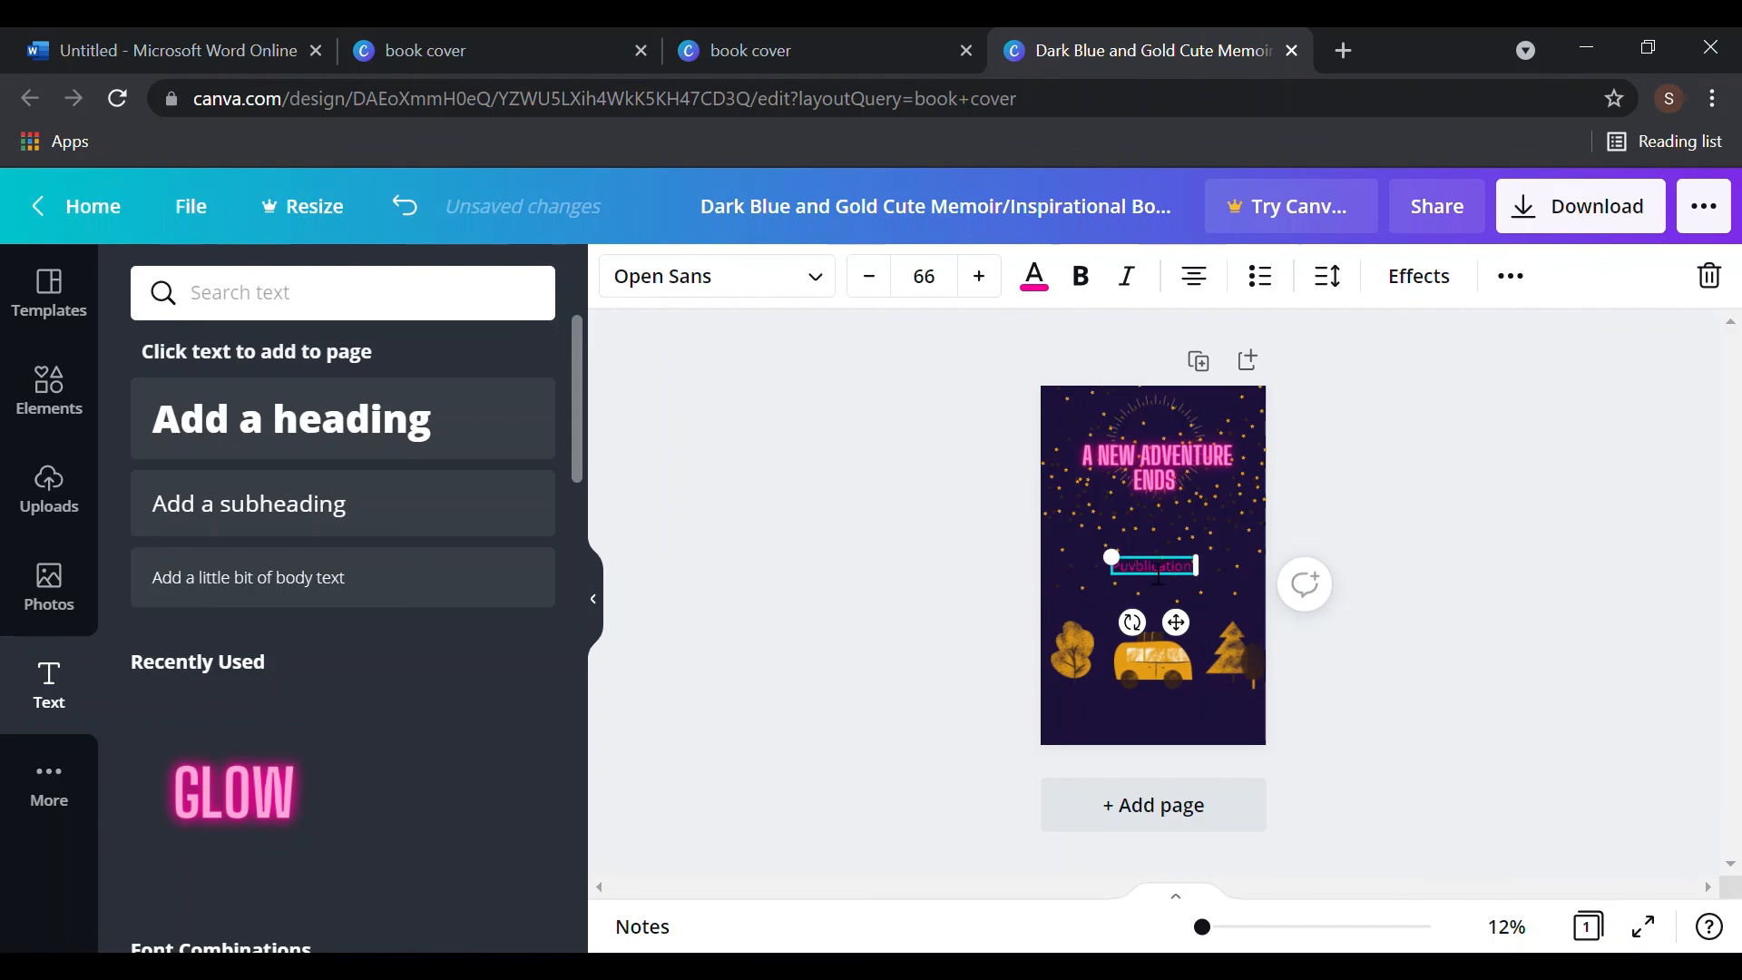
pyautogui.click(1034, 276)
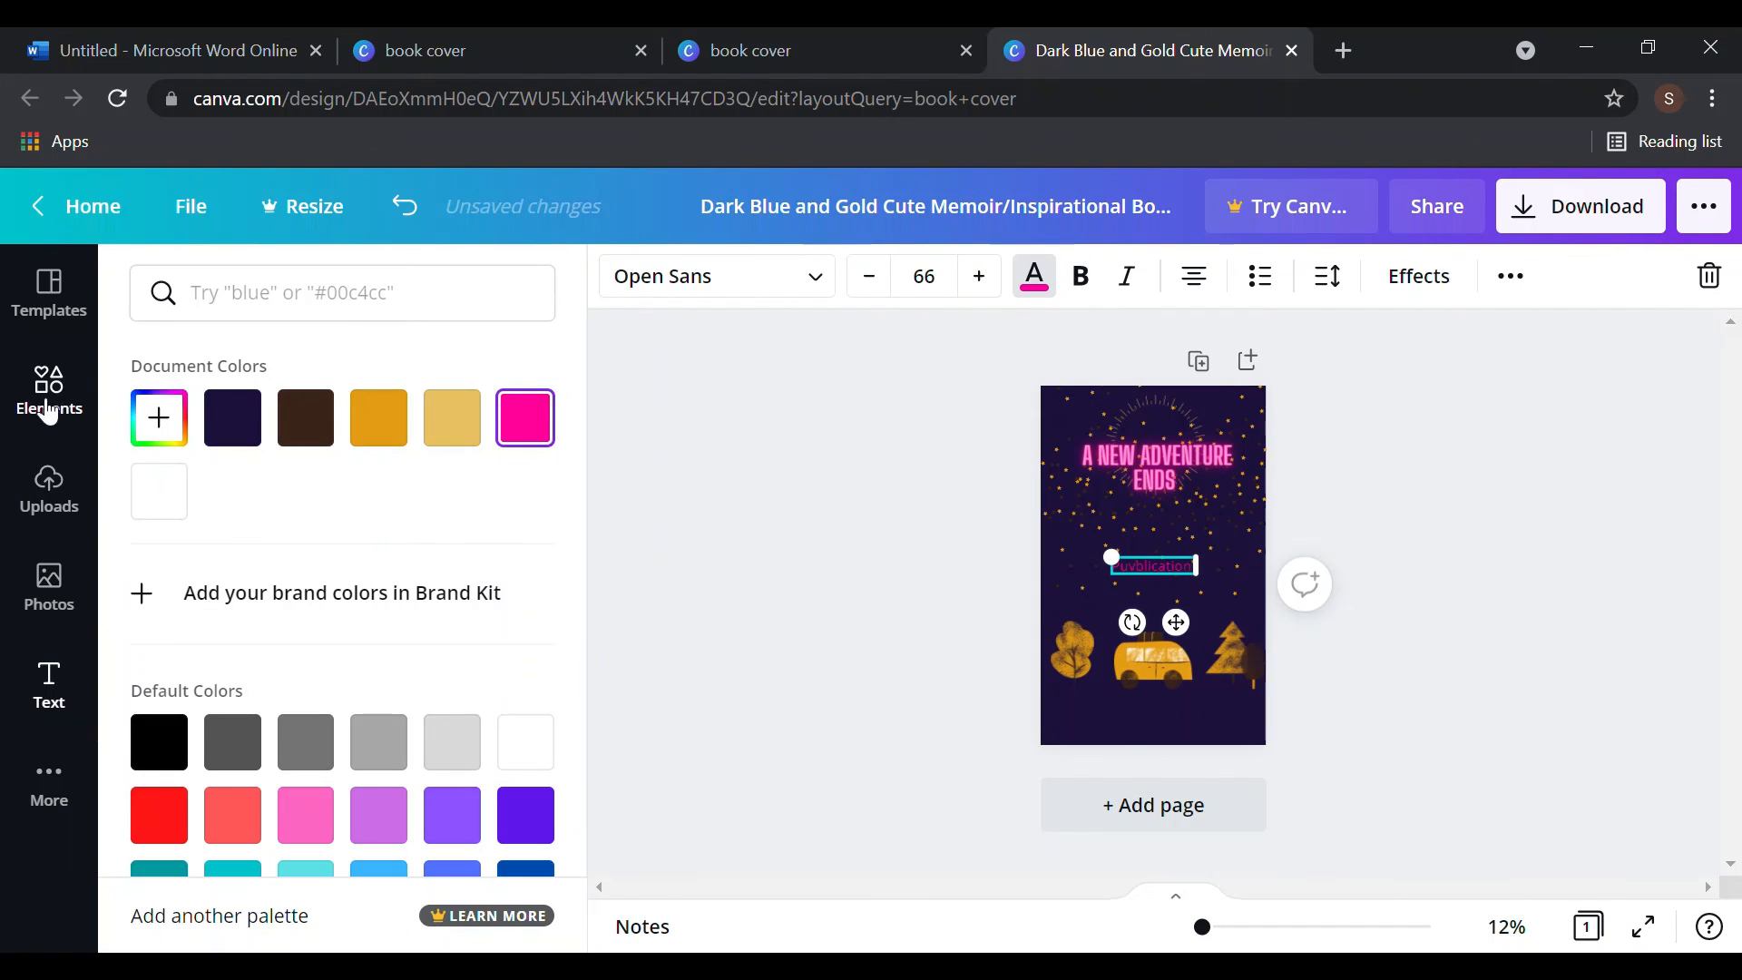
pyautogui.click(408, 435)
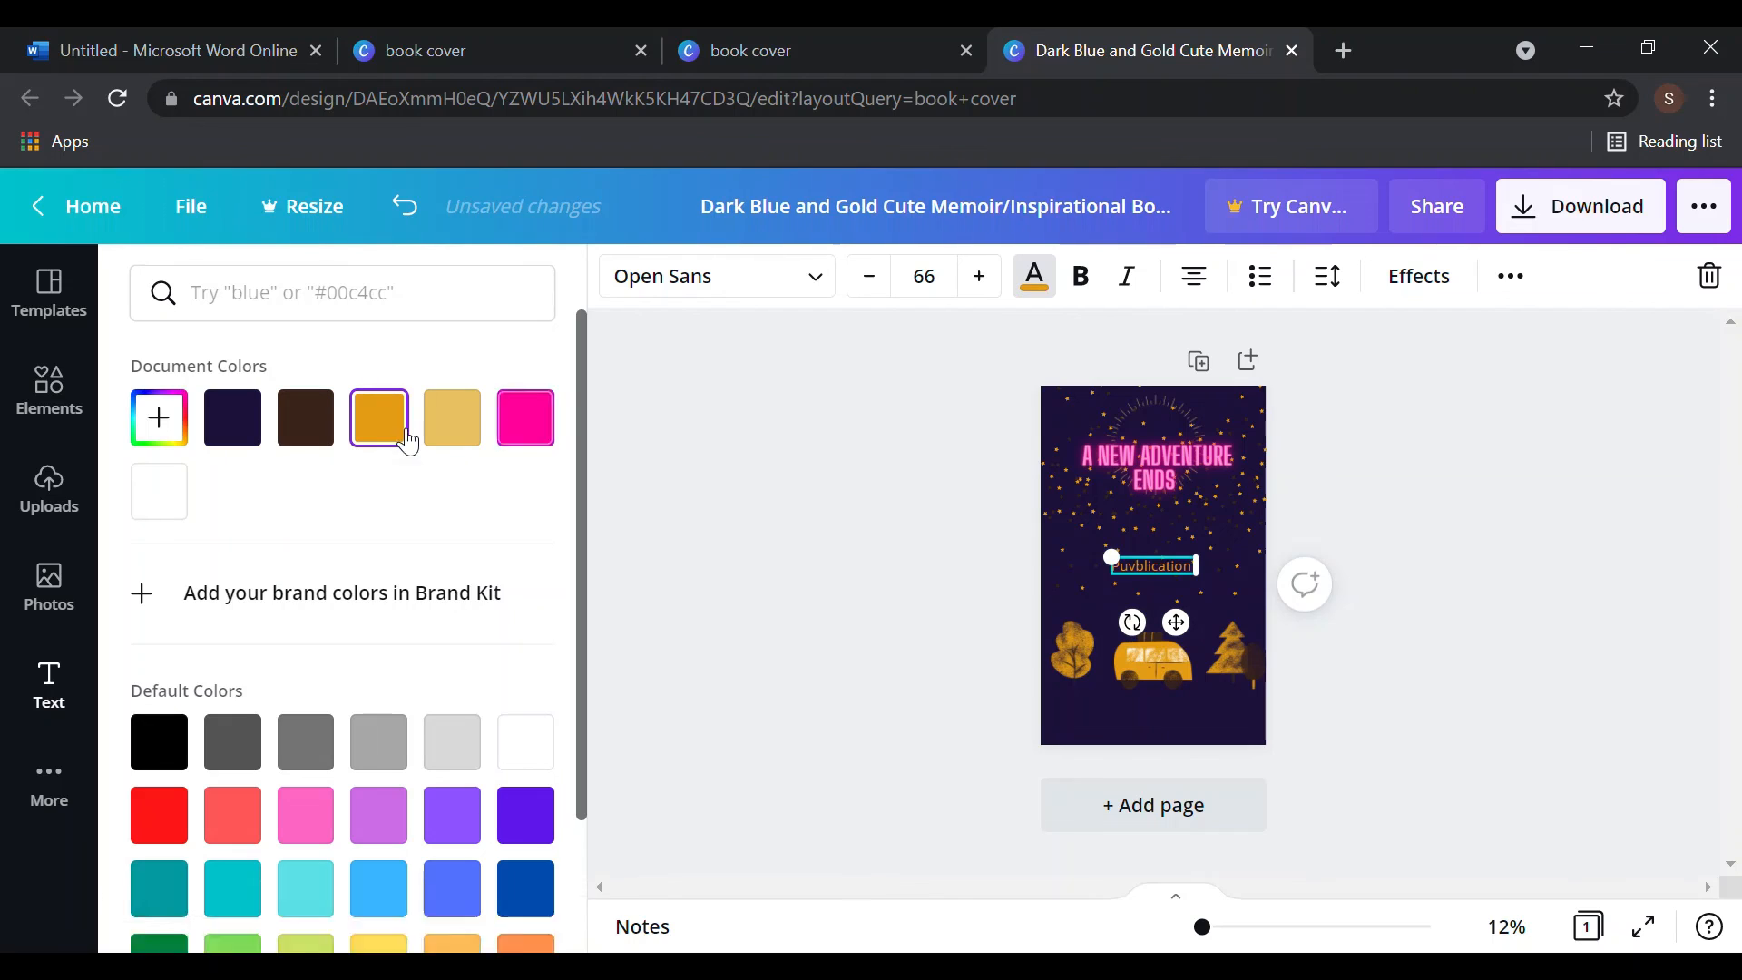
pyautogui.click(1058, 619)
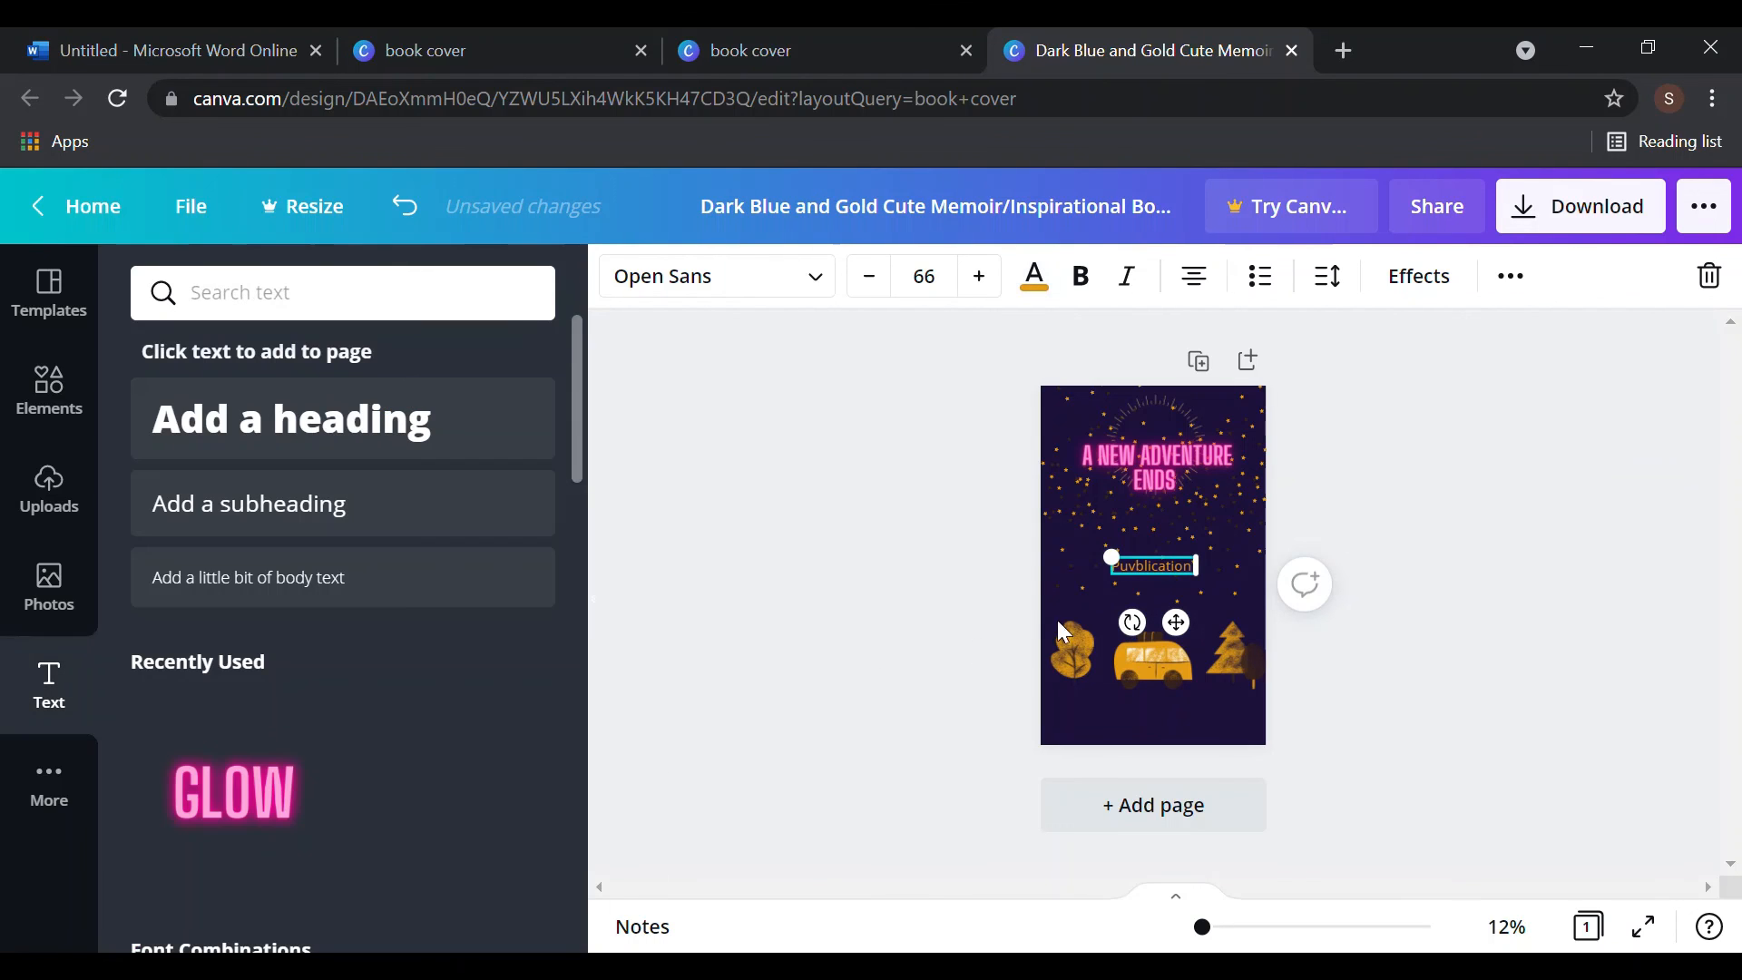
pyautogui.click(1190, 572)
pyautogui.press('BackSpace')
pyautogui.press('BackSpace')
pyautogui.press('BackSpace')
pyautogui.press('BackSpace')
pyautogui.press('BackSpace')
pyautogui.press('BackSpace')
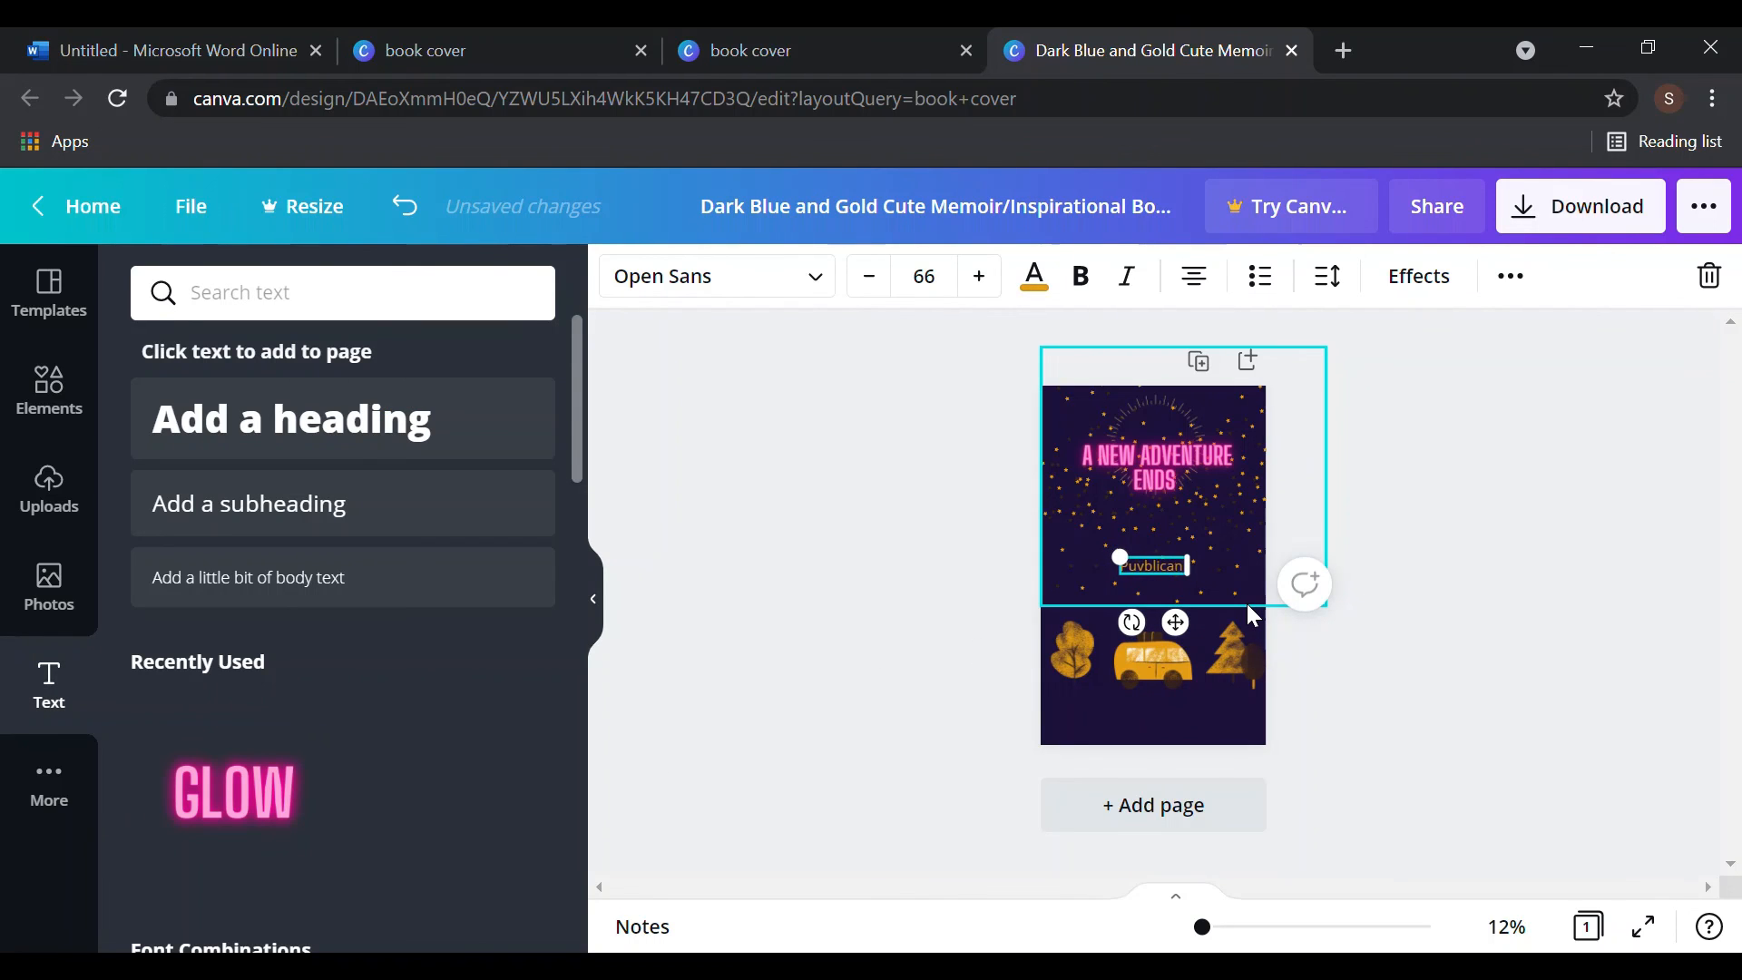
pyautogui.press('BackSpace')
pyautogui.press('BackSpace')
pyautogui.press('BackSpace')
pyautogui.press('BackSpace')
pyautogui.press('BackSpace')
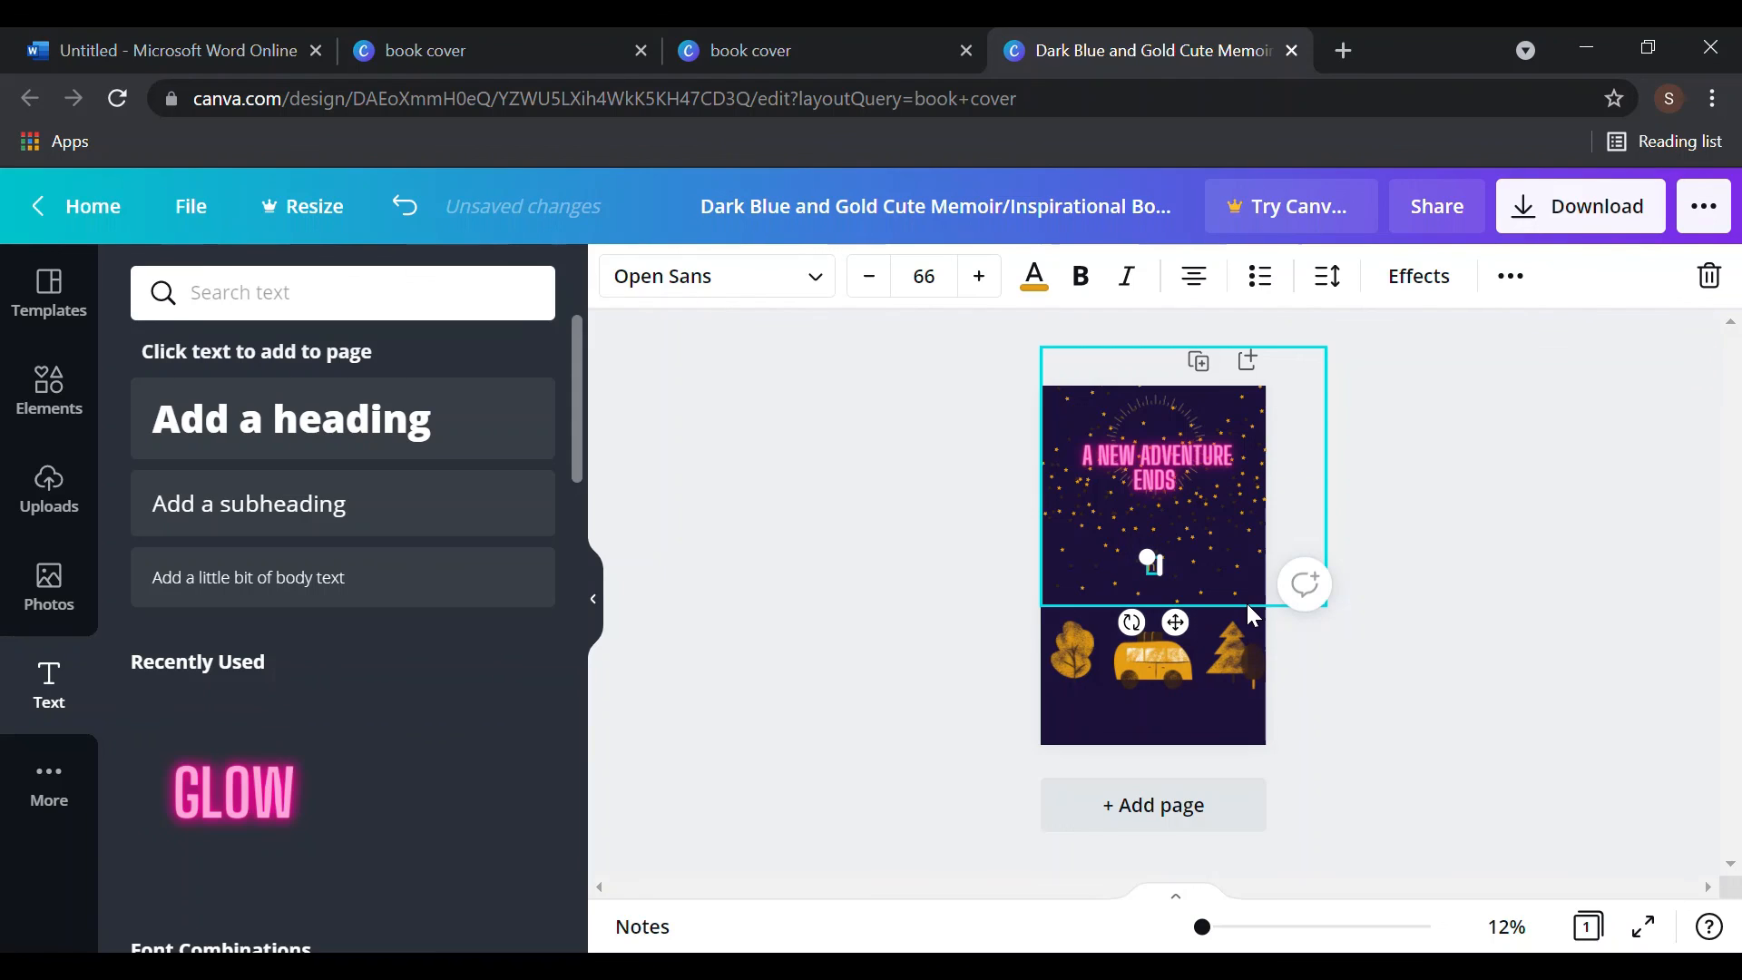
pyautogui.write('publin')
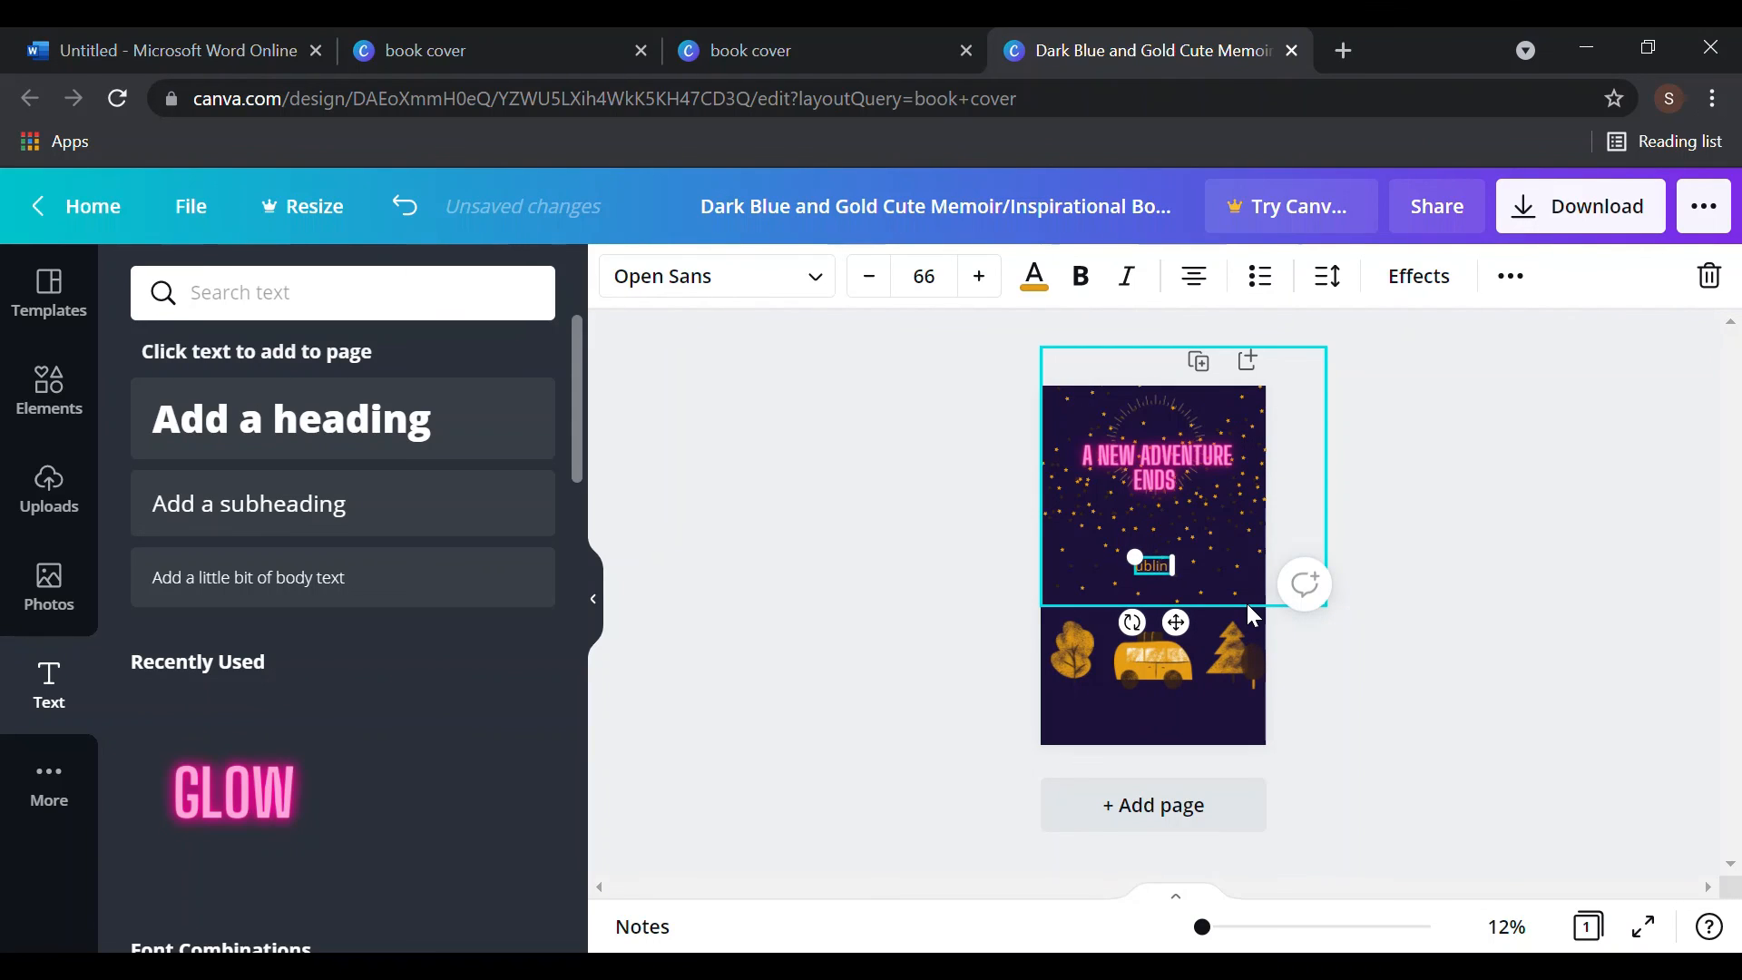
pyautogui.write('cation n')
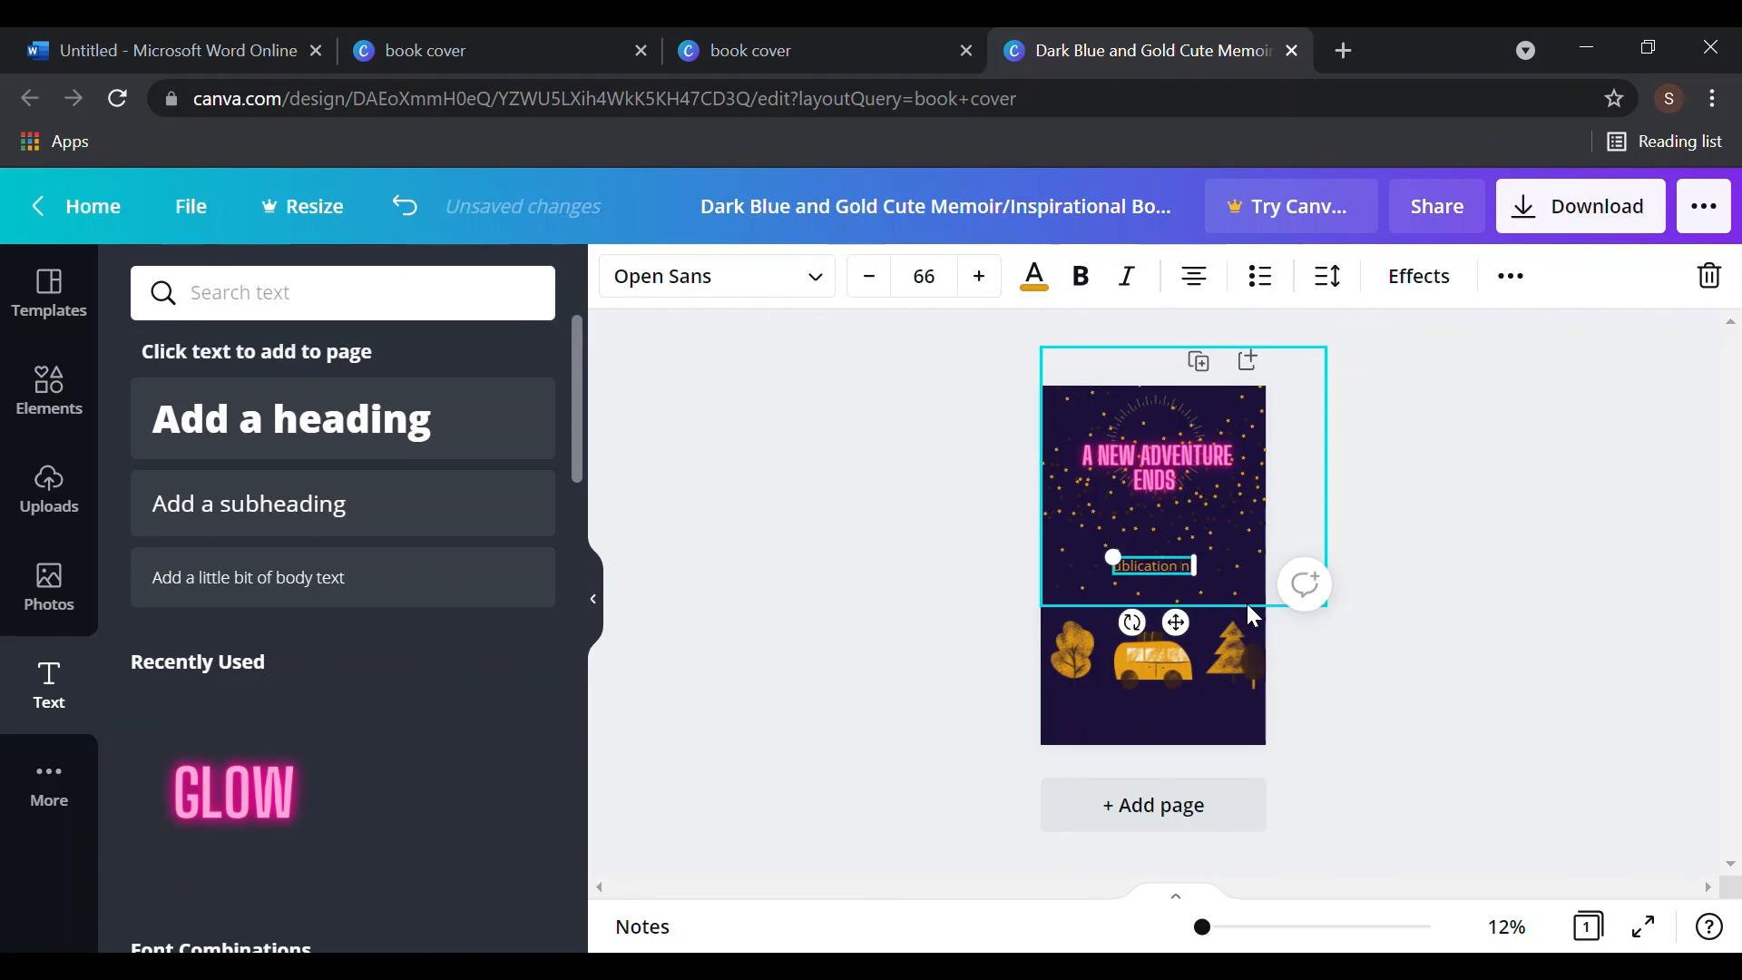
pyautogui.press('BackSpace')
pyautogui.press('BackSpace')
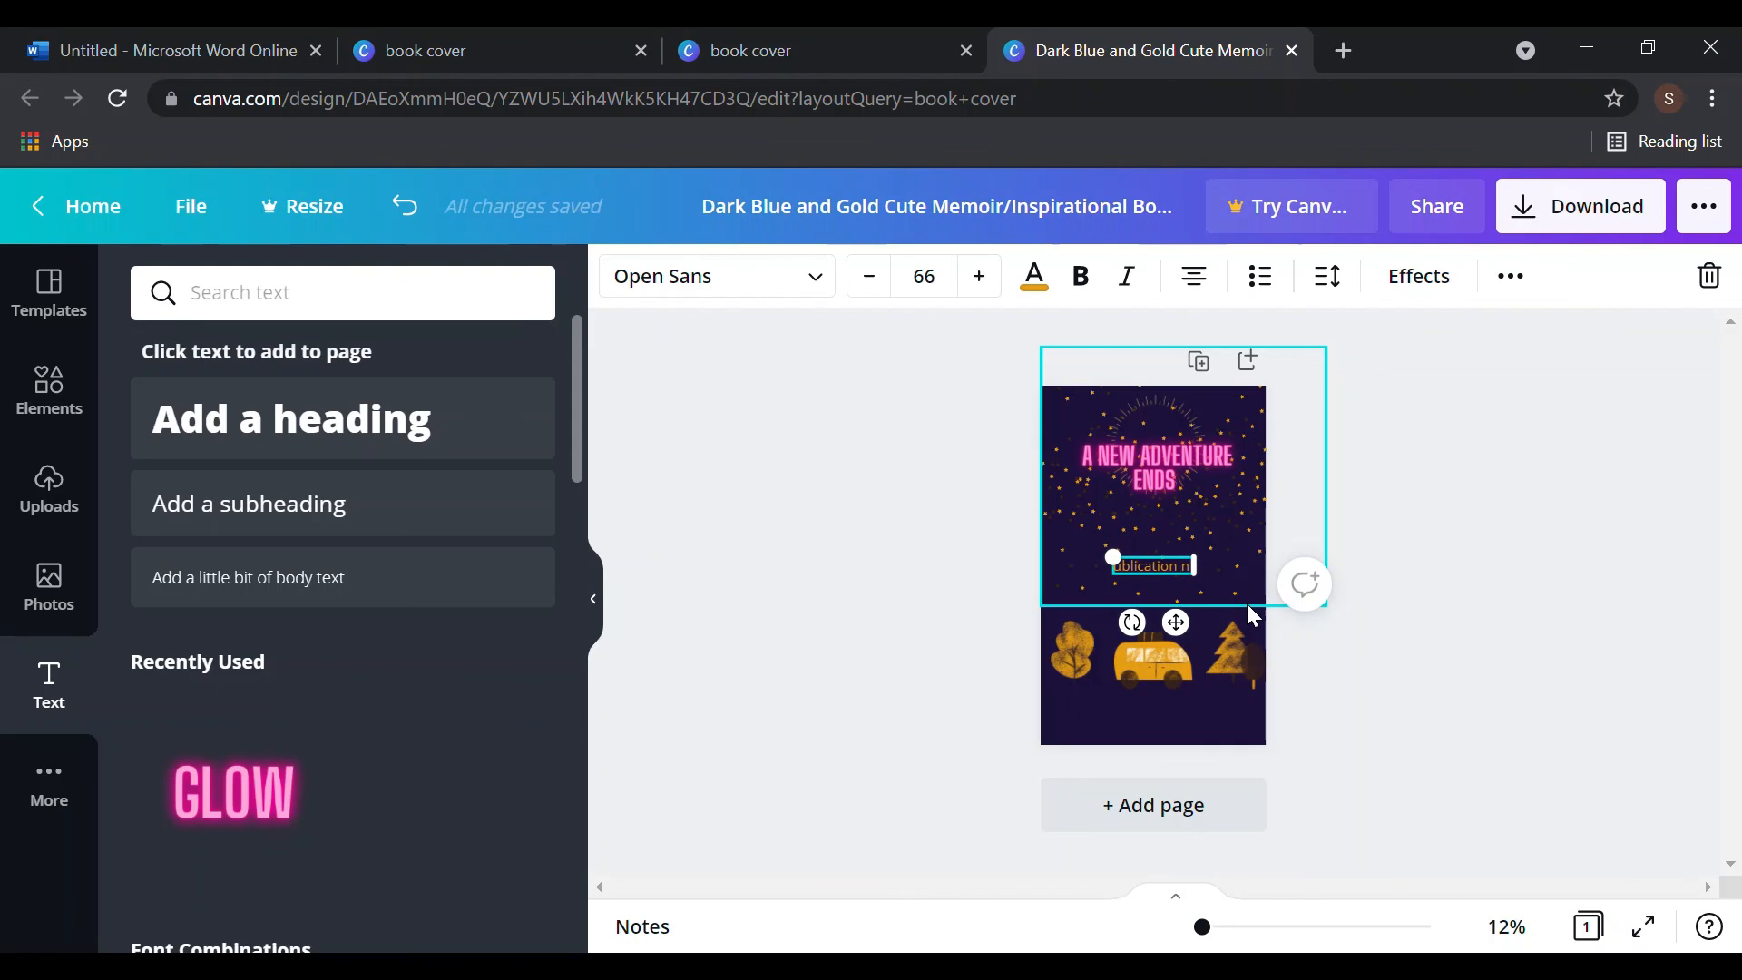
pyautogui.press('Delete')
pyautogui.click(1714, 645)
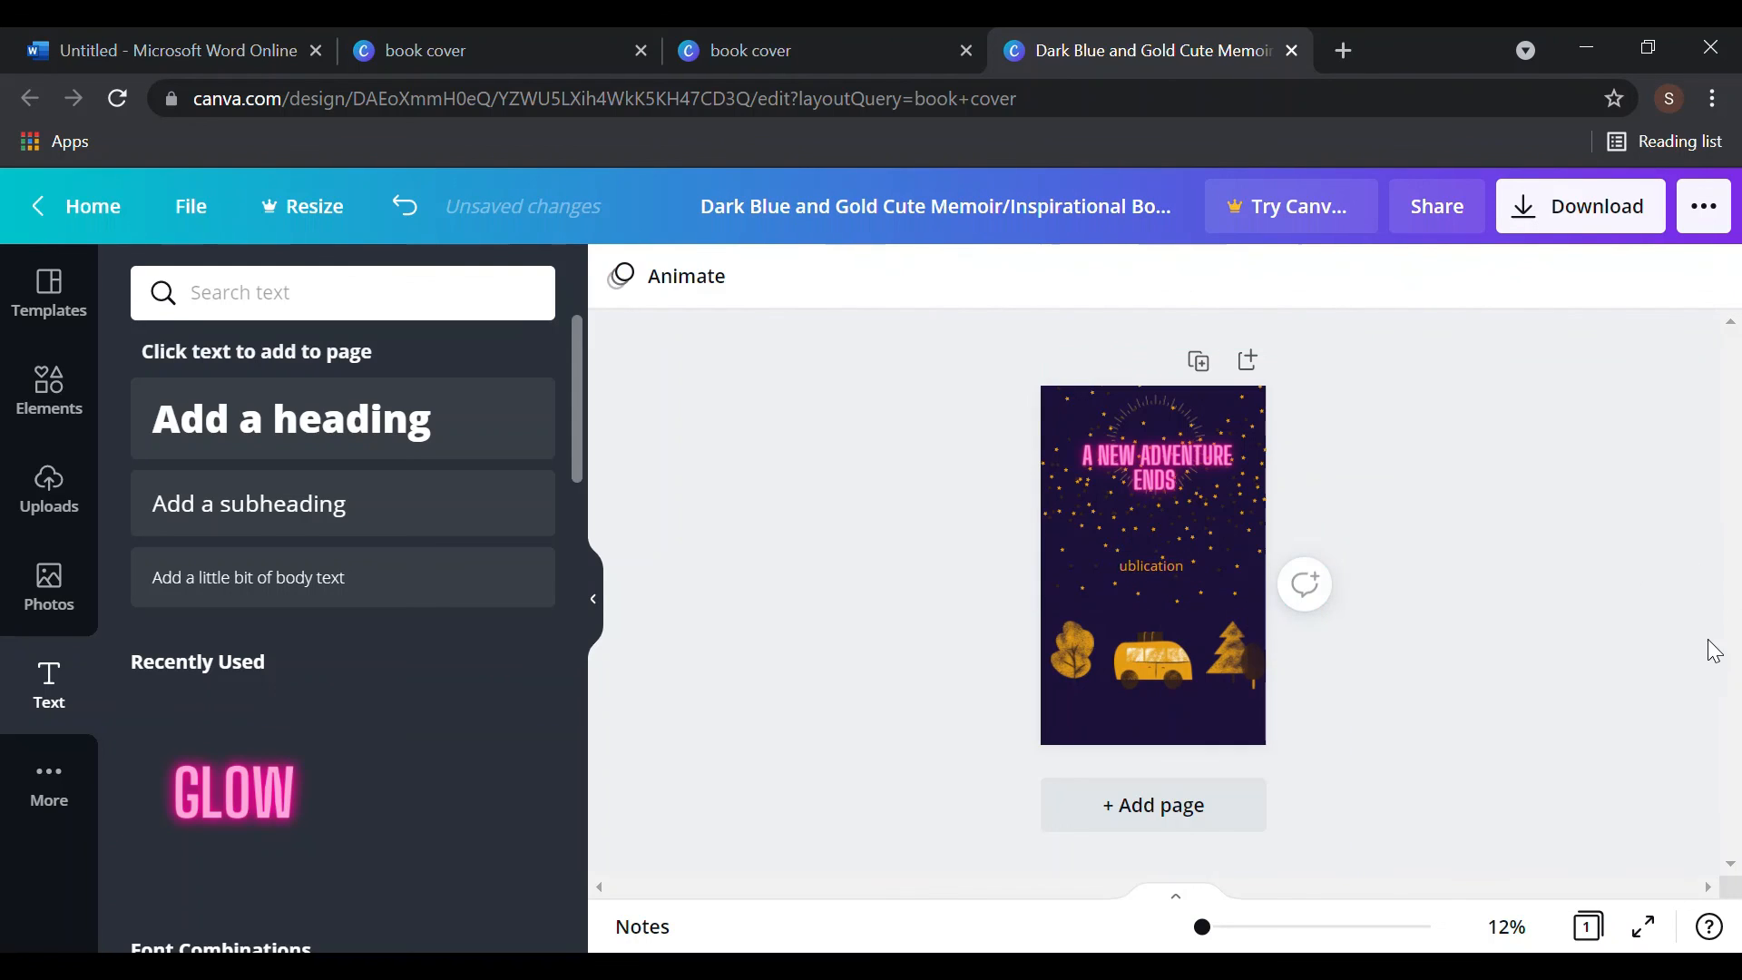
# - Move the 'publication' text down to just above the van
pyautogui.click(1134, 568)
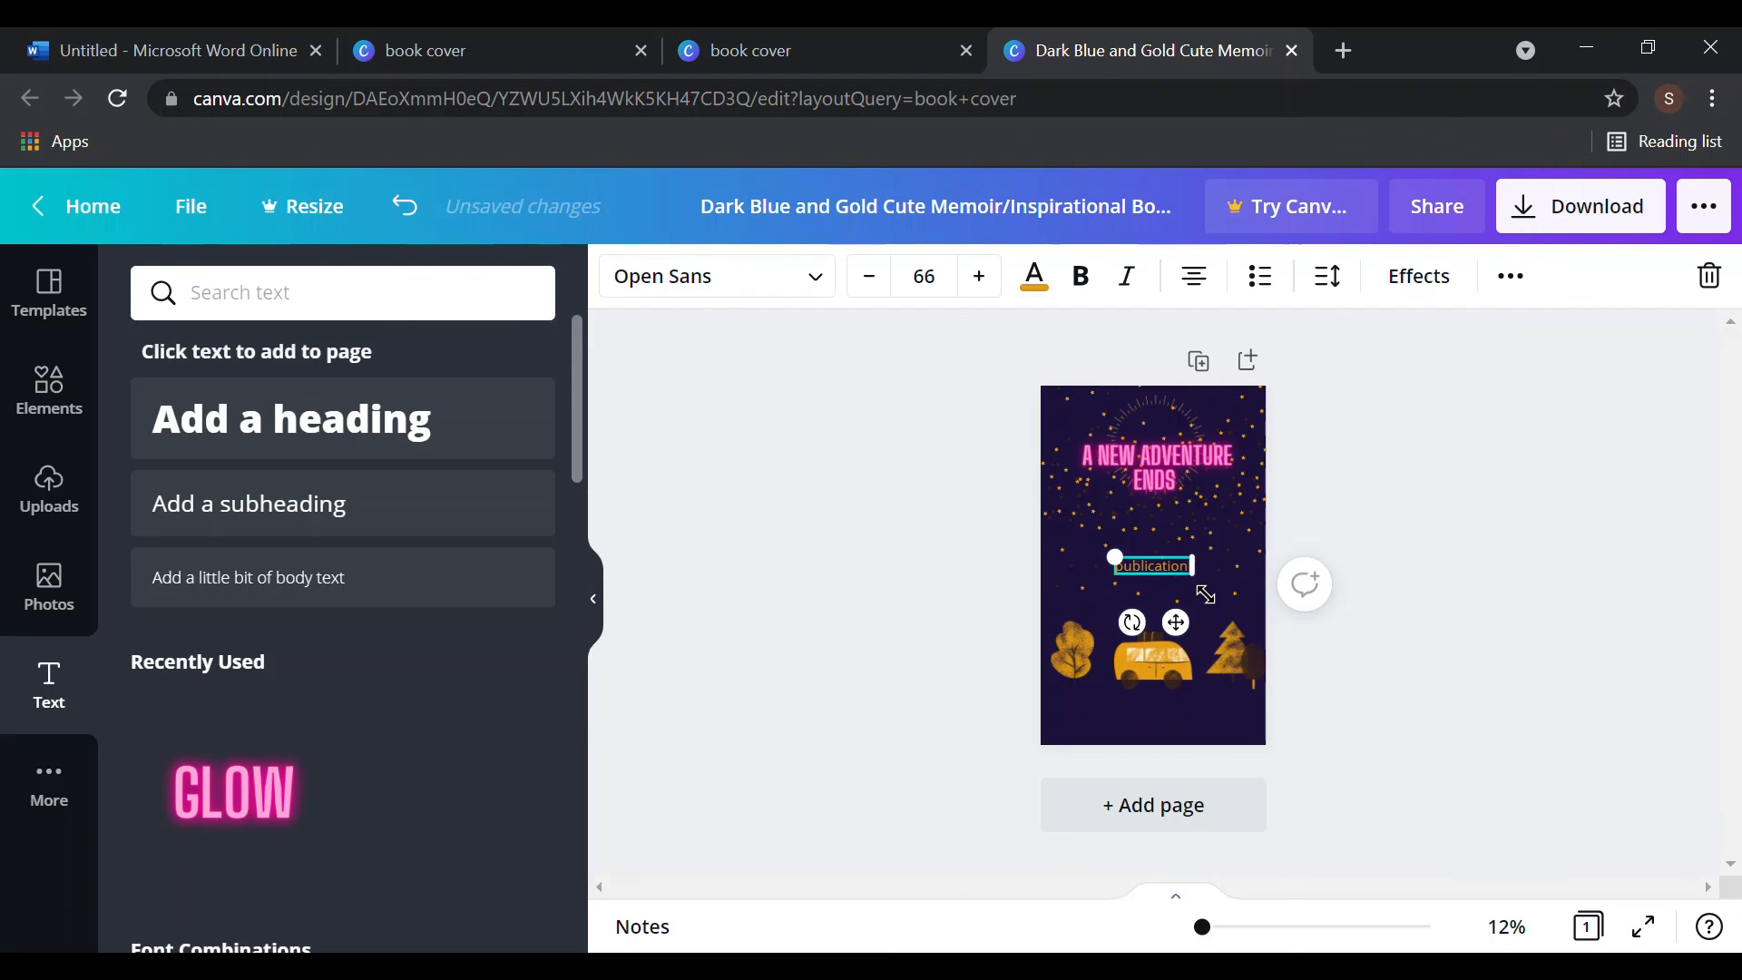
pyautogui.click(1441, 590)
pyautogui.moveTo(1142, 565); pyautogui.dragTo(1138, 620)
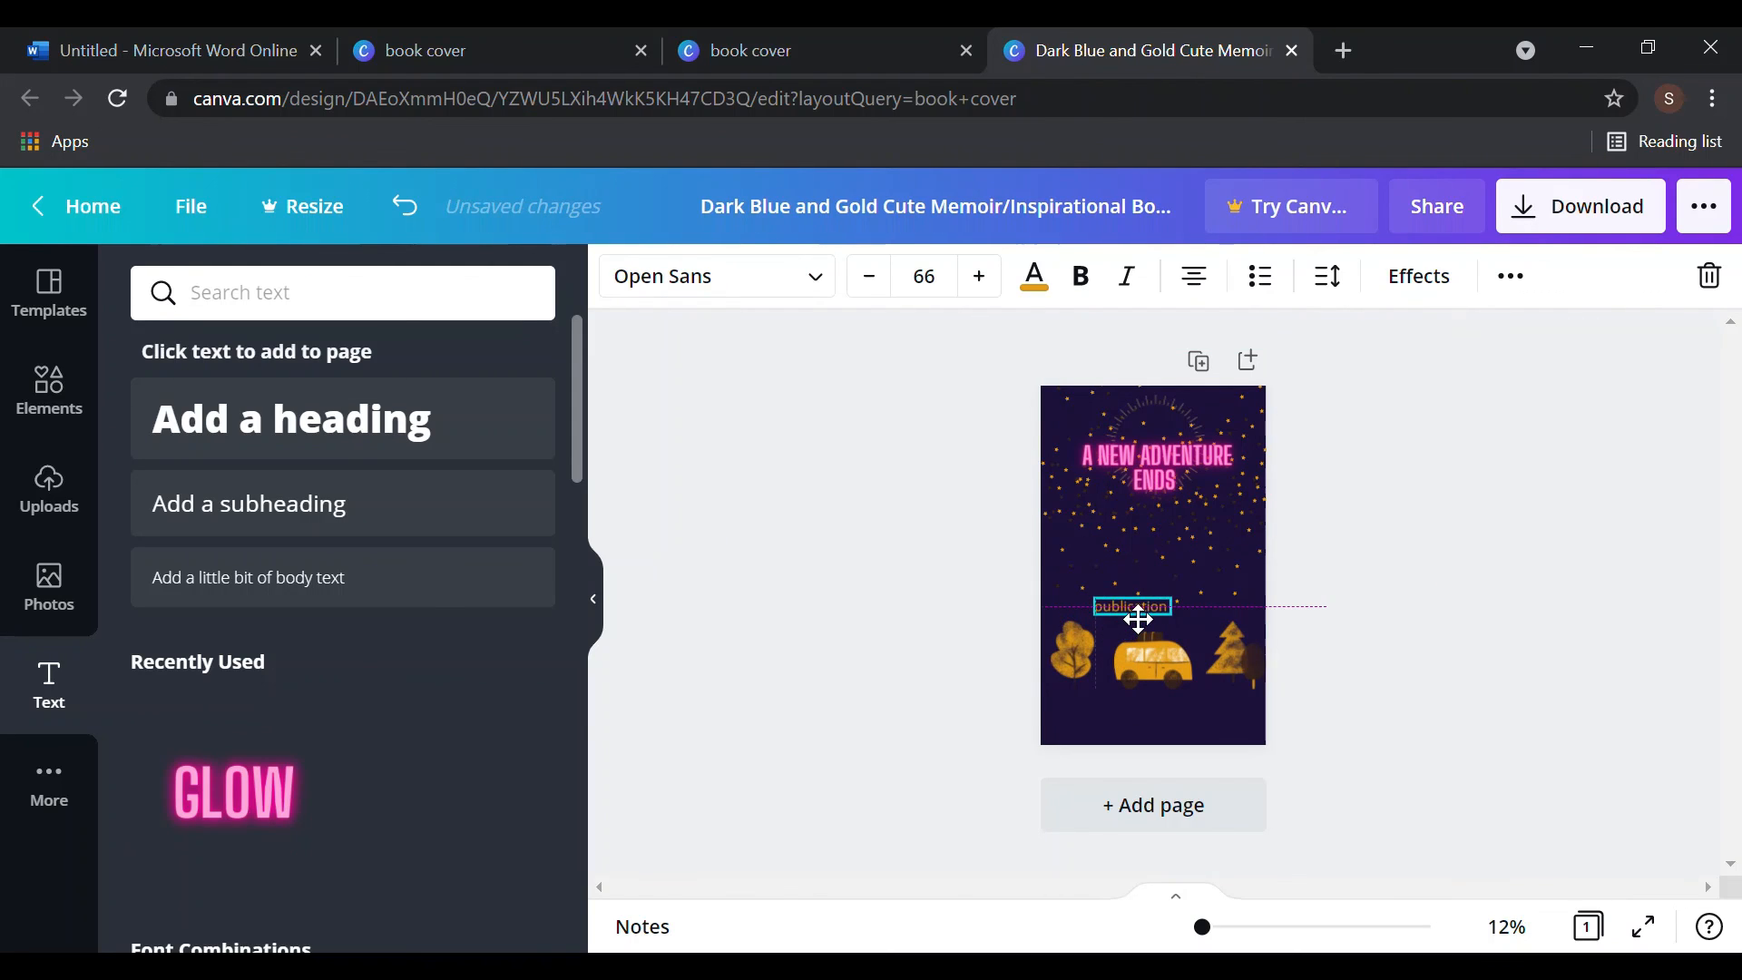
pyautogui.click(1714, 556)
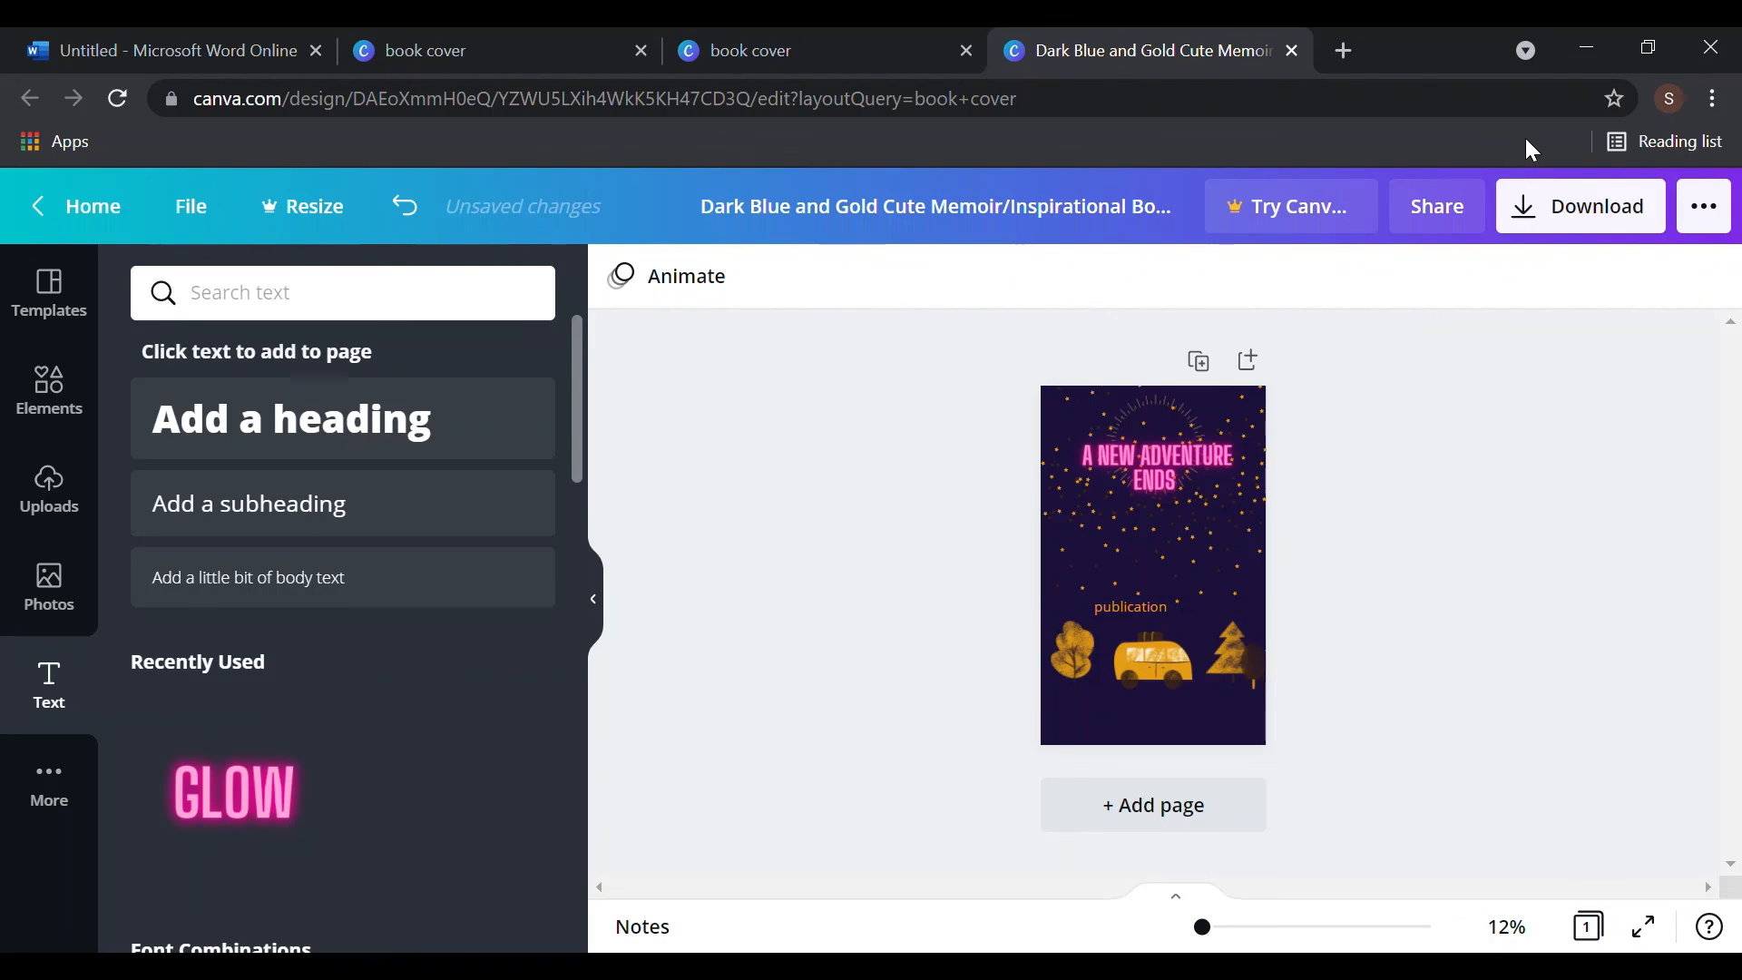